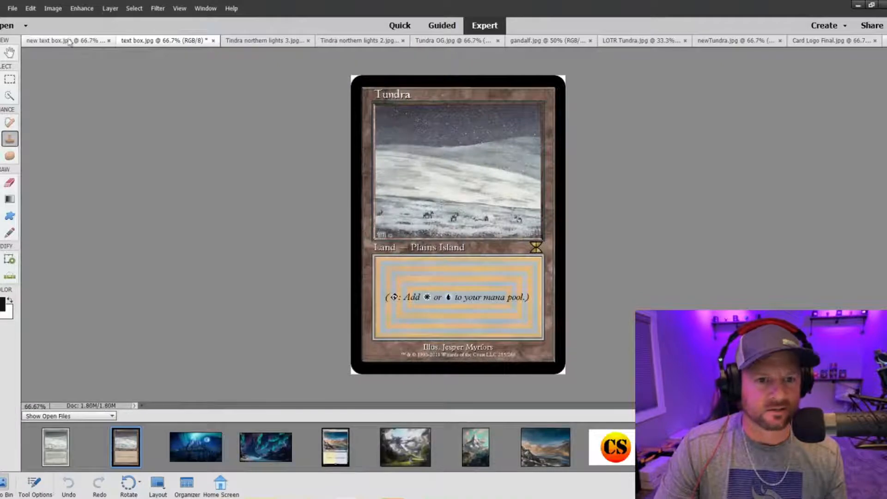
- Review the open card and artwork images and place Tundra OG.jpg first in the document order
{"action": "left_click", "coordinate": [66, 43]}
{"action": "left_click", "coordinate": [259, 41]}
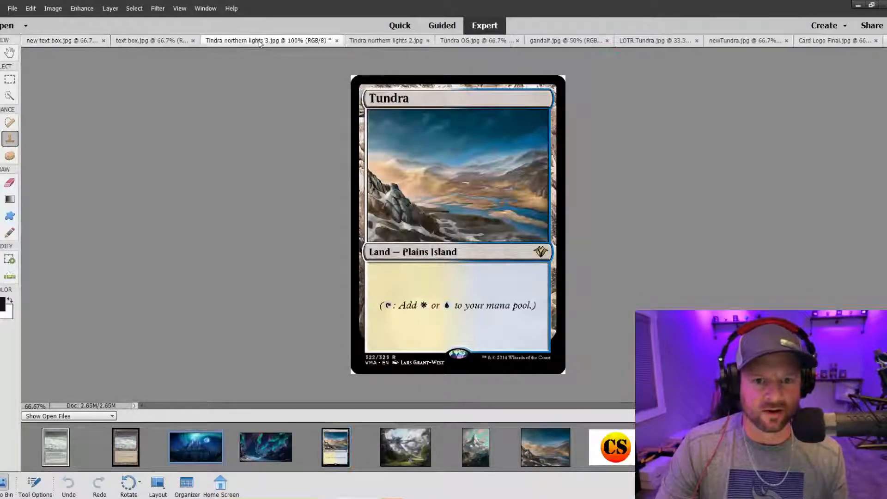
{"action": "left_click", "coordinate": [377, 41]}
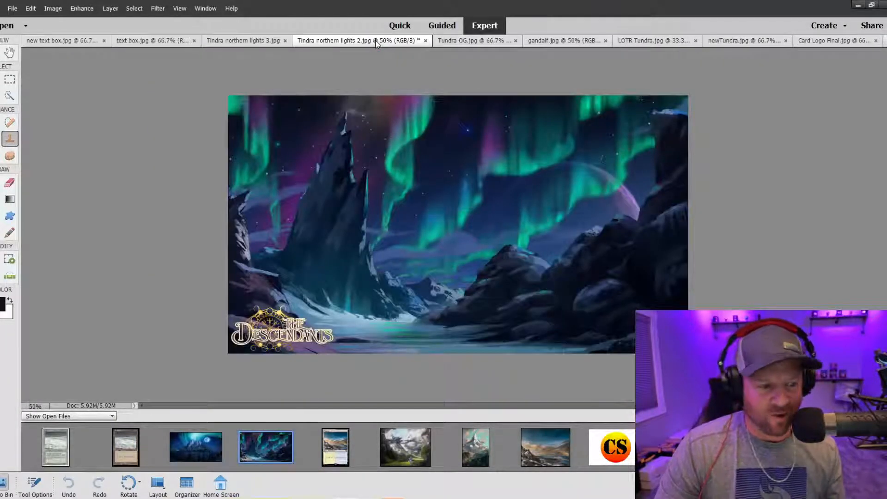
{"action": "left_click", "coordinate": [455, 42]}
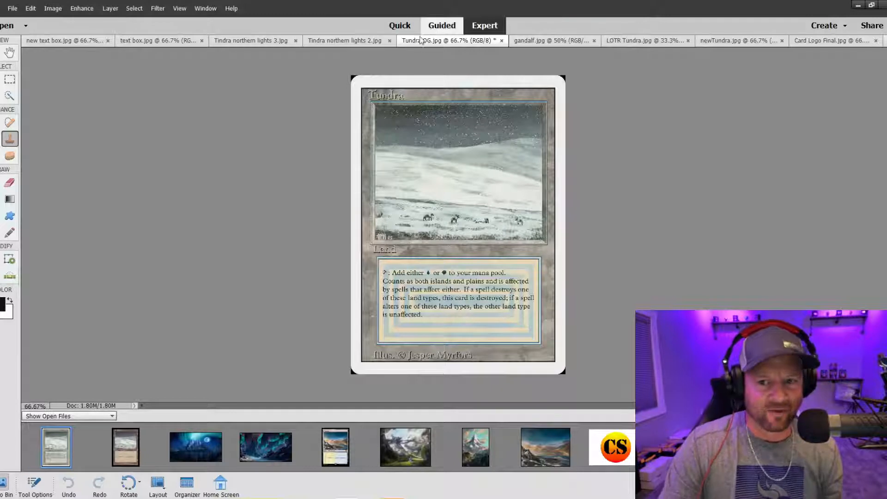
{"action": "left_click_drag", "start_coordinate": [398, 41], "coordinate": [39, 43]}
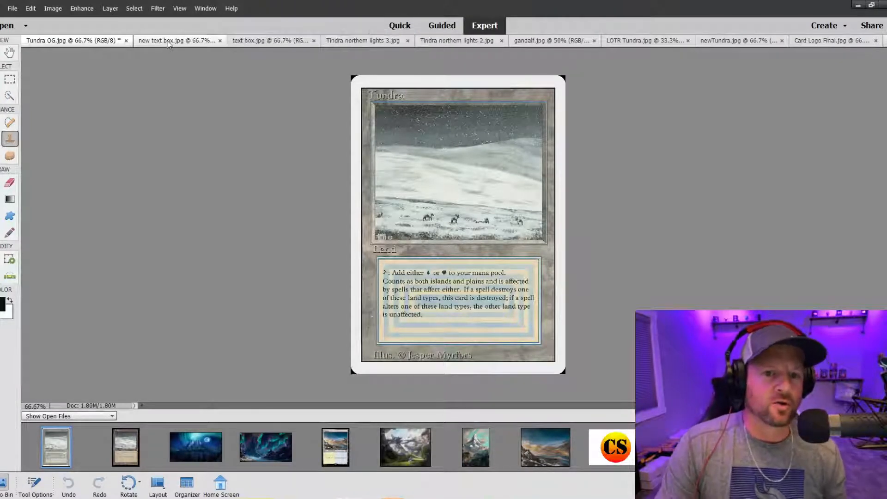
- Look through the remaining open artwork and place newTundra.jpg directly after text box.jpg in the document order
{"action": "left_click", "coordinate": [164, 42]}
{"action": "left_click", "coordinate": [250, 42]}
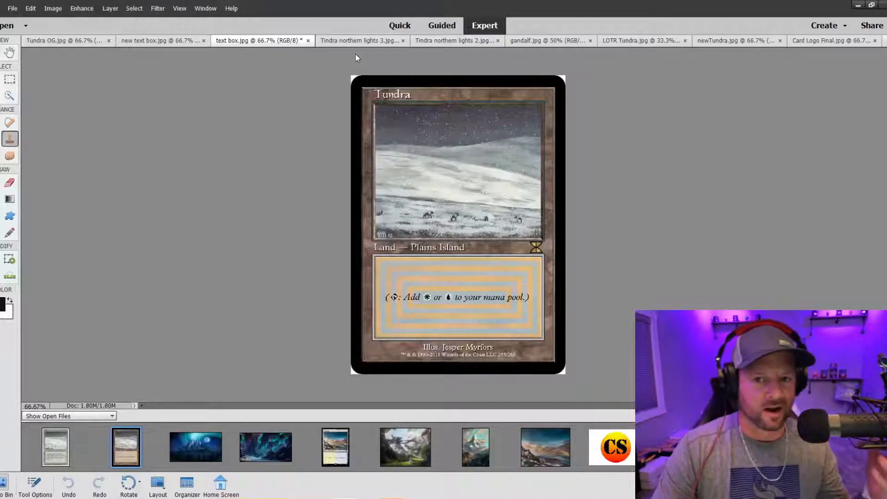
{"action": "left_click", "coordinate": [350, 42]}
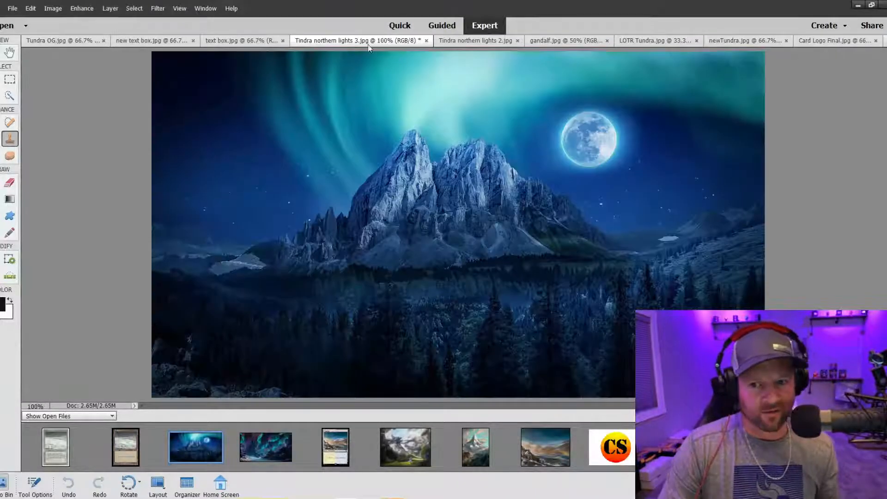
{"action": "left_click", "coordinate": [480, 41]}
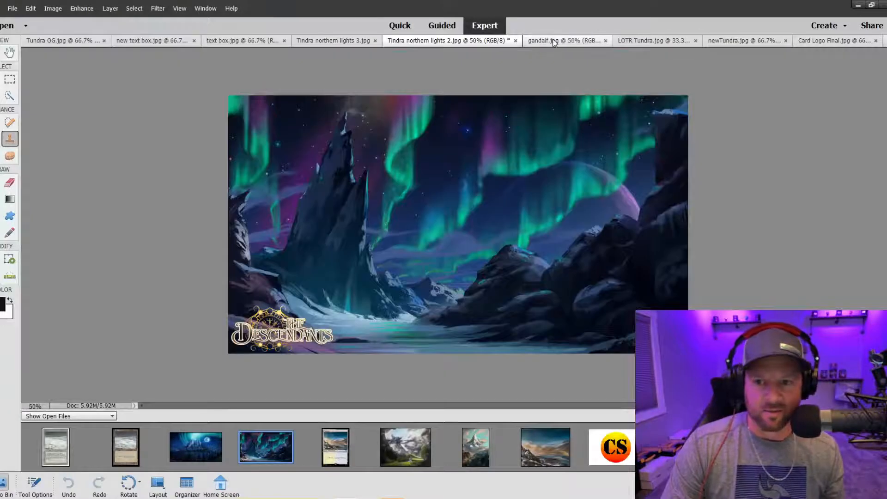
{"action": "left_click", "coordinate": [602, 41]}
{"action": "left_click", "coordinate": [633, 43]}
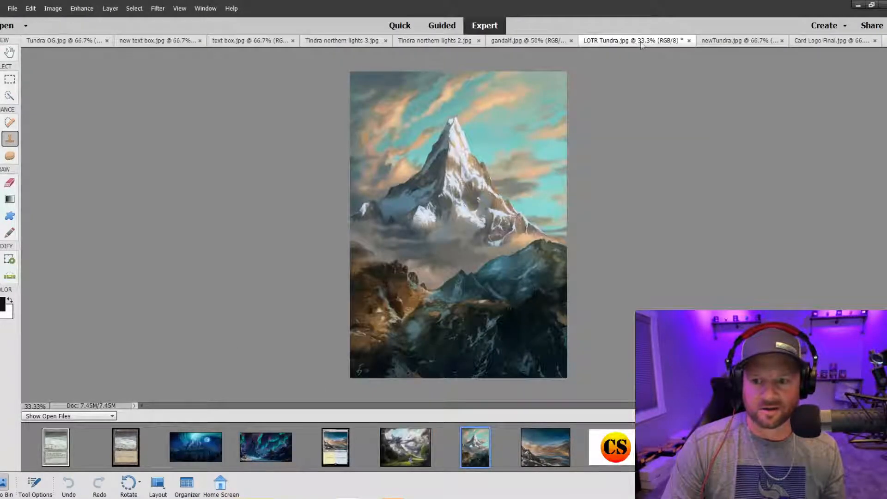
{"action": "left_click", "coordinate": [716, 40]}
{"action": "left_click_drag", "start_coordinate": [716, 41], "coordinate": [326, 47]}
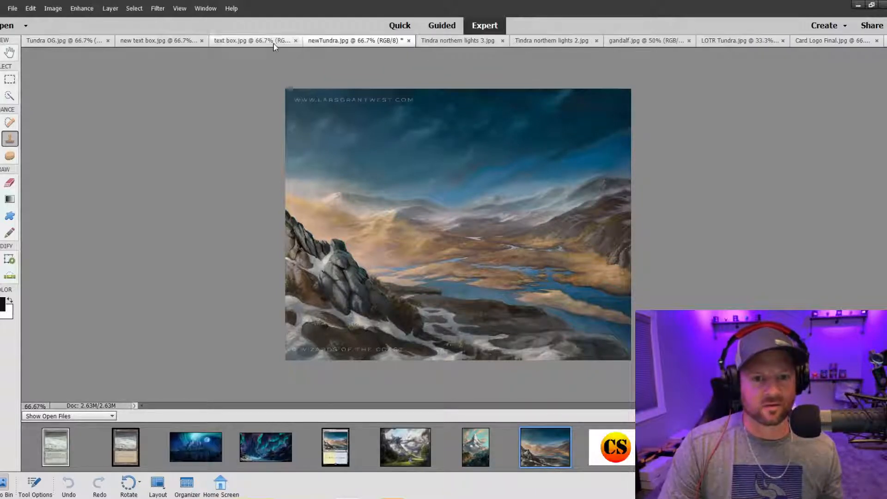
- Compare the original Tundra card with new text box.jpg, text box.jpg and the newTundra.jpg artwork
{"action": "left_click", "coordinate": [56, 43]}
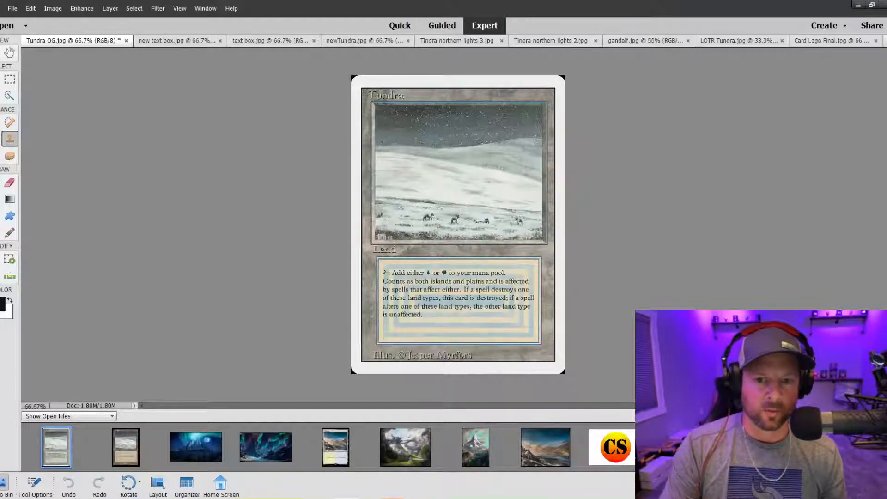
{"action": "left_click", "coordinate": [168, 41]}
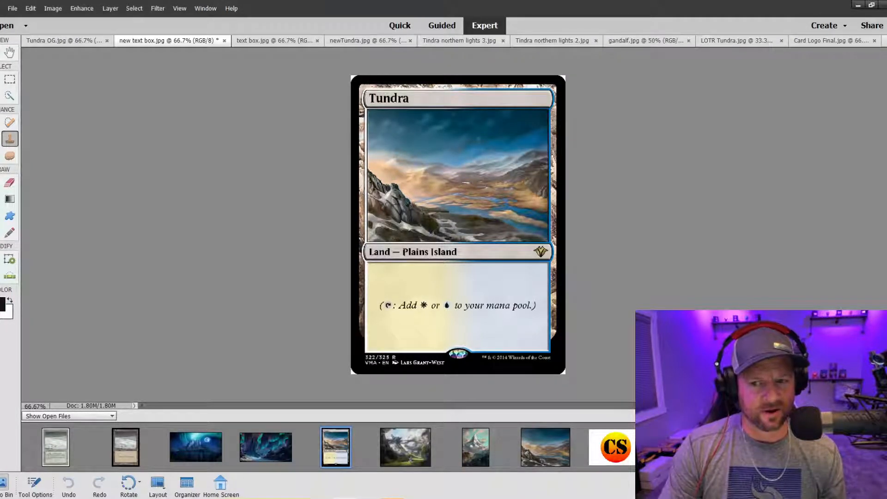
{"action": "left_click", "coordinate": [254, 40]}
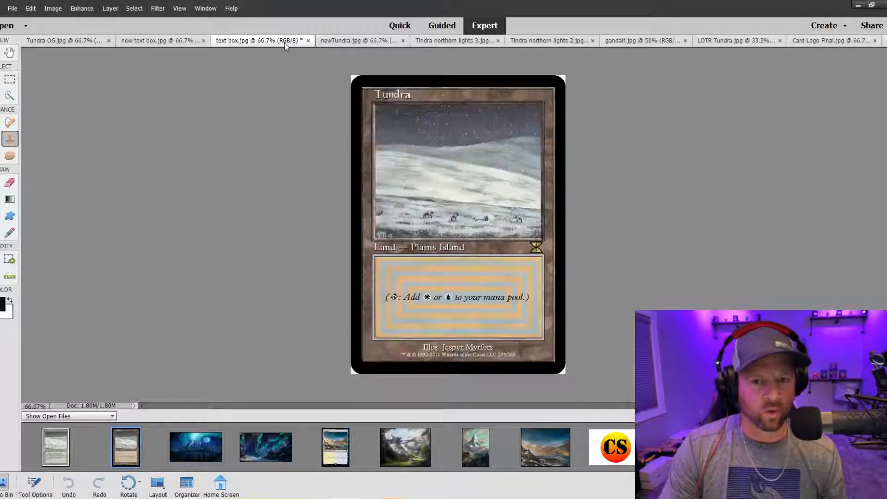
{"action": "left_click", "coordinate": [344, 40]}
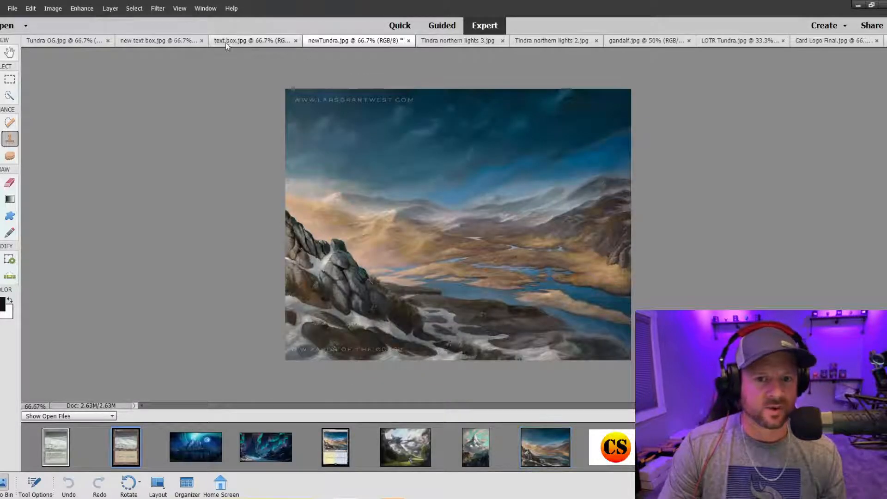
{"action": "left_click", "coordinate": [225, 42]}
{"action": "left_click", "coordinate": [169, 42]}
{"action": "left_click", "coordinate": [60, 41]}
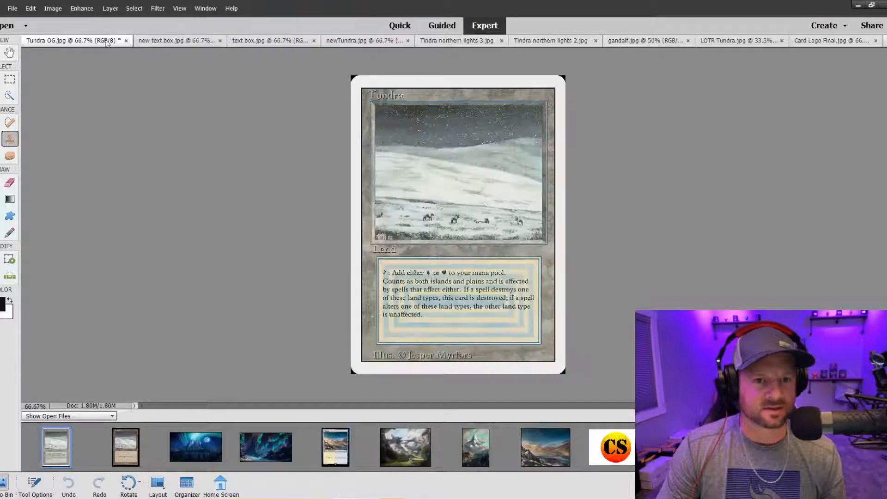
{"action": "left_click", "coordinate": [146, 41]}
{"action": "left_click", "coordinate": [250, 42]}
{"action": "left_click", "coordinate": [74, 41]}
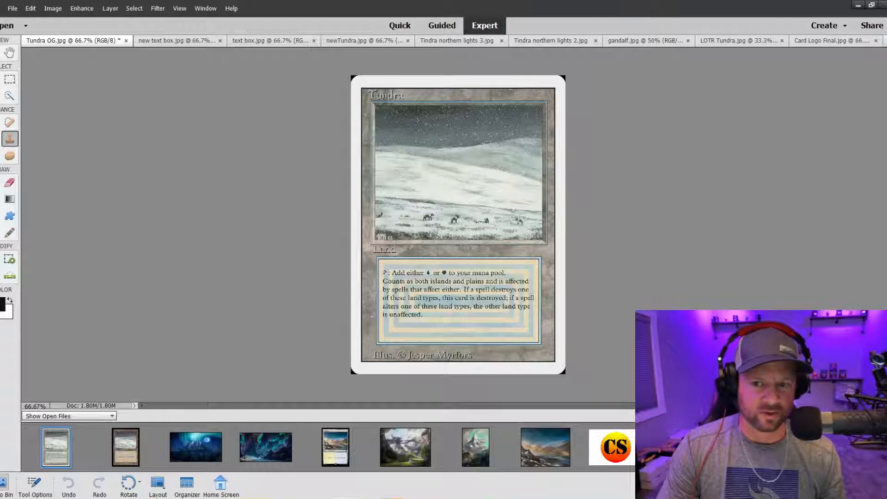
- Examine the frame and text box of Tundra OG.jpg against those in new text box.jpg and text box.jpg
{"action": "left_click", "coordinate": [157, 40]}
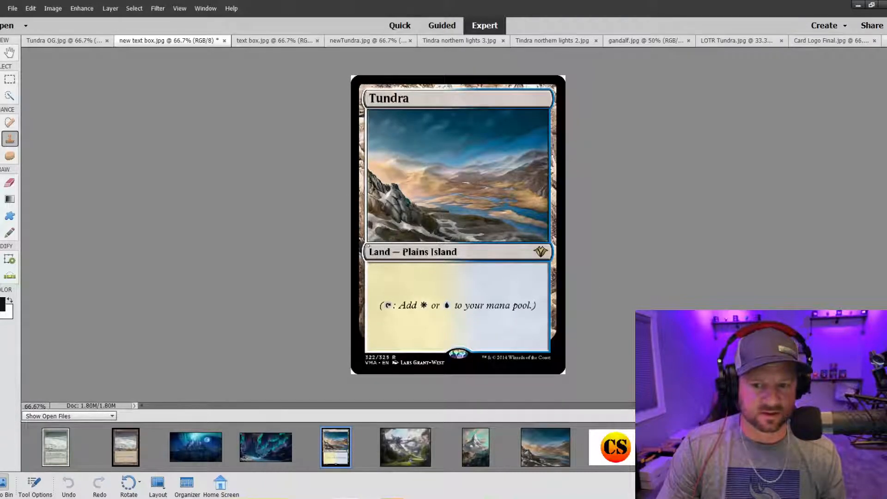
{"action": "left_click", "coordinate": [64, 41]}
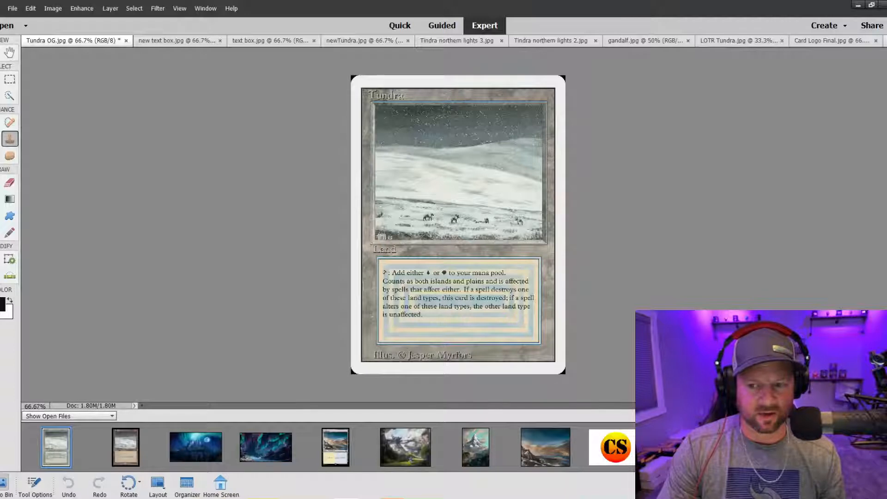
{"action": "left_click", "coordinate": [176, 41]}
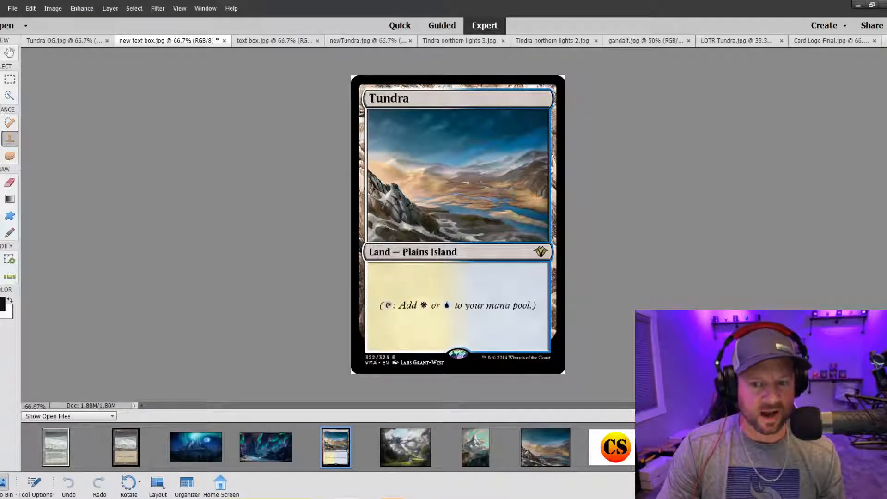
{"action": "left_click", "coordinate": [89, 44]}
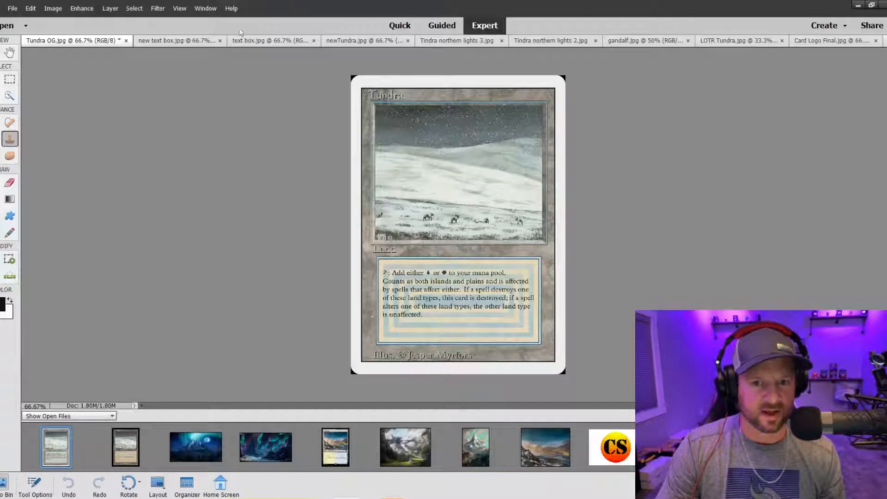
{"action": "left_click", "coordinate": [269, 41]}
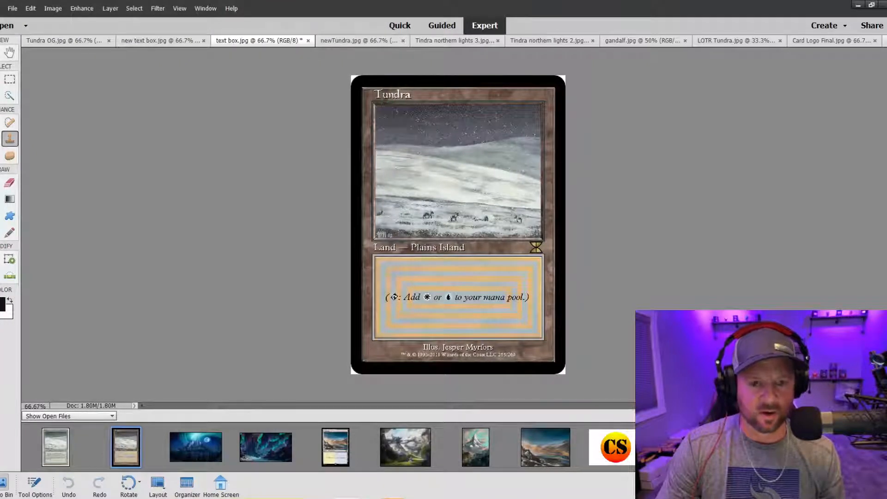
{"action": "left_click", "coordinate": [69, 39]}
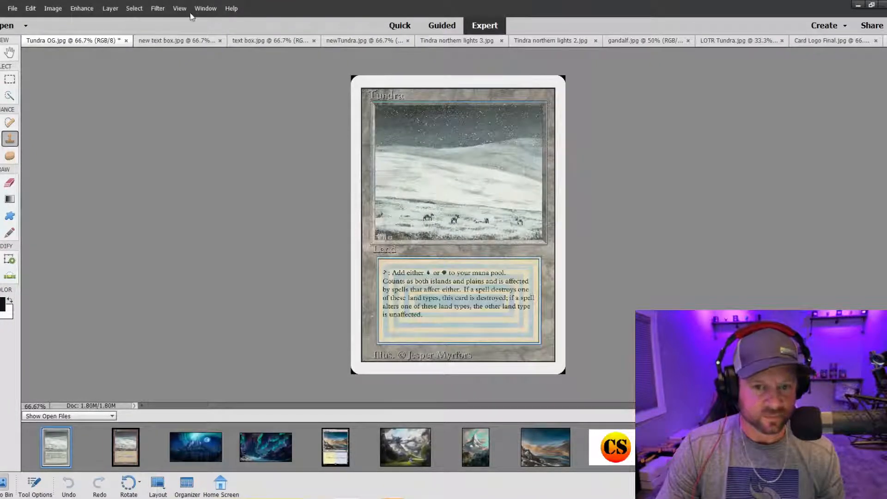
{"action": "left_click", "coordinate": [251, 40]}
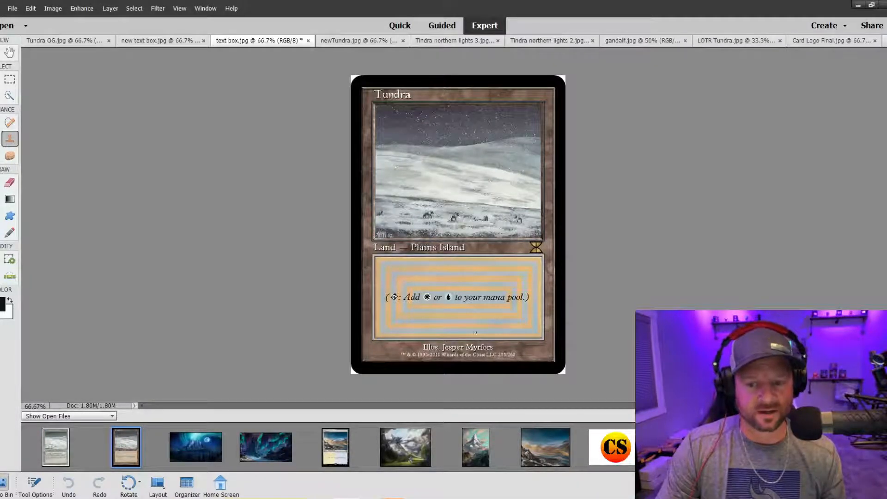
{"action": "left_click", "coordinate": [166, 41]}
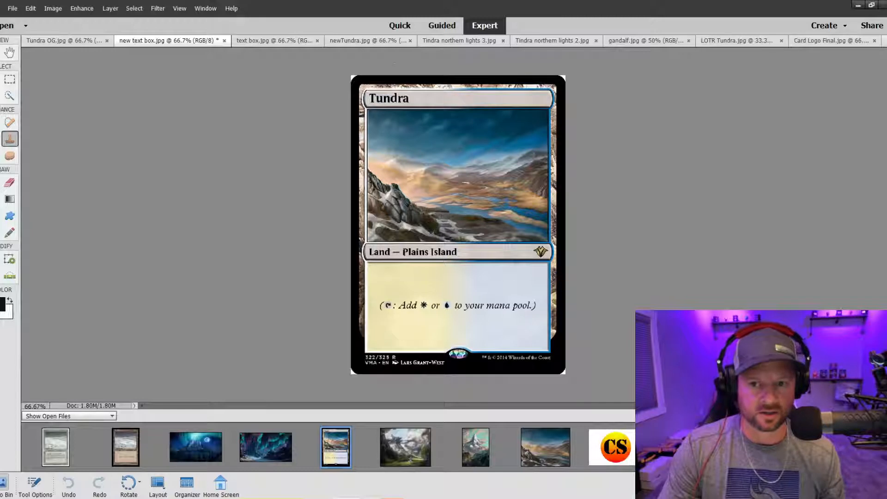
- Review the landscape artworks and place gandalf.jpg directly after newTundra.jpg in the document order
{"action": "left_click", "coordinate": [359, 42]}
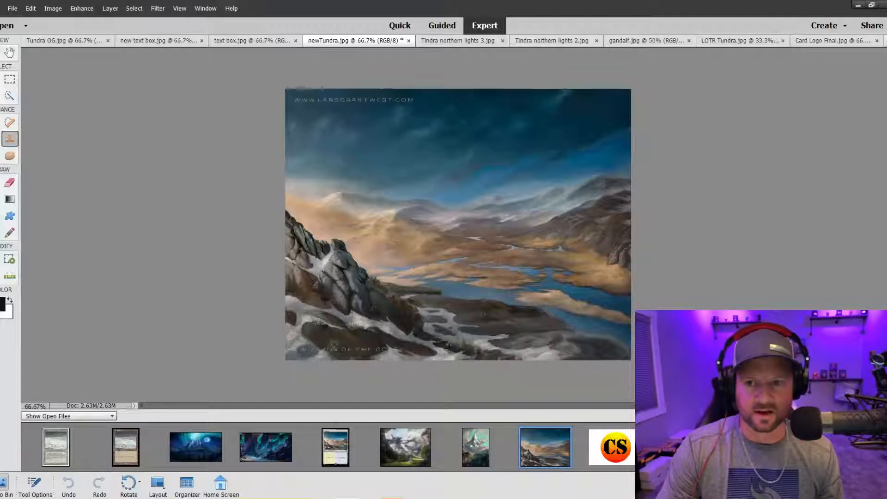
{"action": "left_click", "coordinate": [448, 42]}
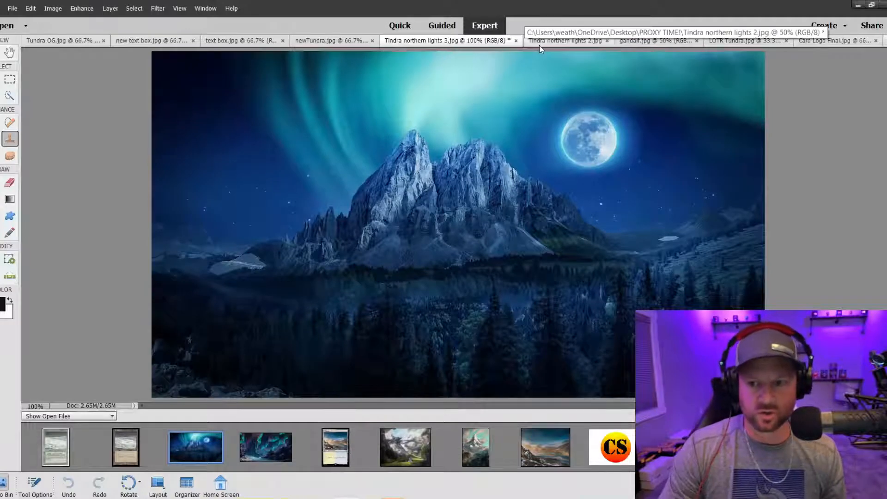
{"action": "left_click", "coordinate": [551, 43]}
{"action": "left_click", "coordinate": [652, 43]}
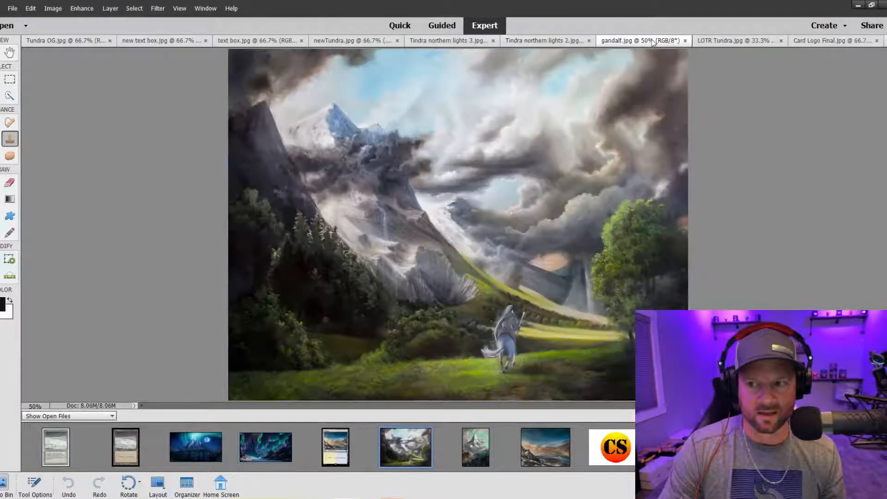
{"action": "left_click_drag", "start_coordinate": [652, 43], "coordinate": [436, 52]}
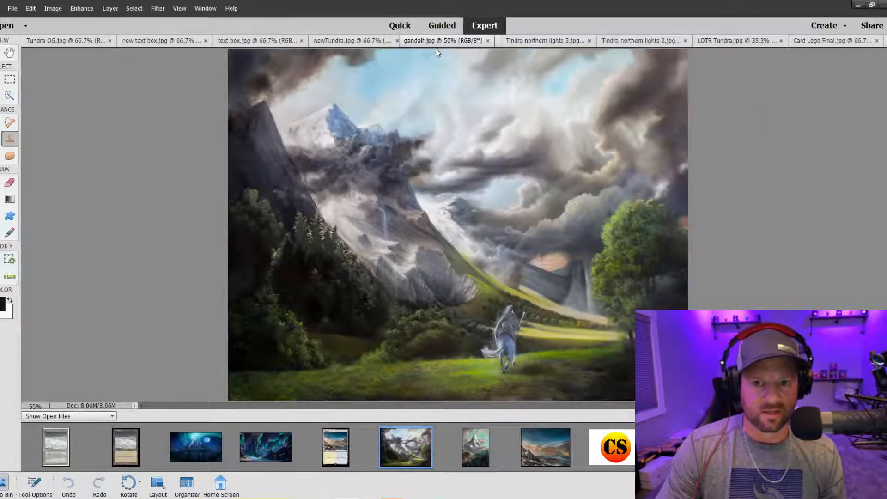
- Place Tindra northern lights 2.jpg ahead of Tindra northern lights 3.jpg in the document order and display it
{"action": "left_click", "coordinate": [367, 43]}
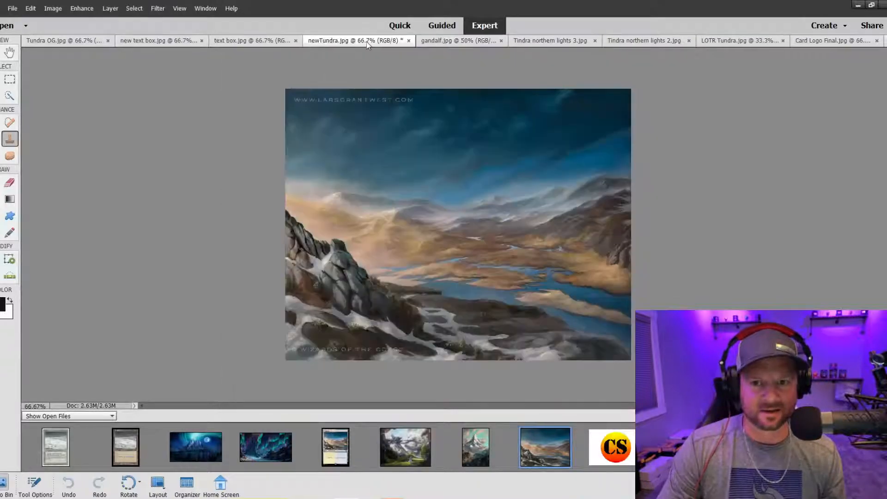
{"action": "left_click", "coordinate": [444, 42]}
{"action": "left_click", "coordinate": [556, 45]}
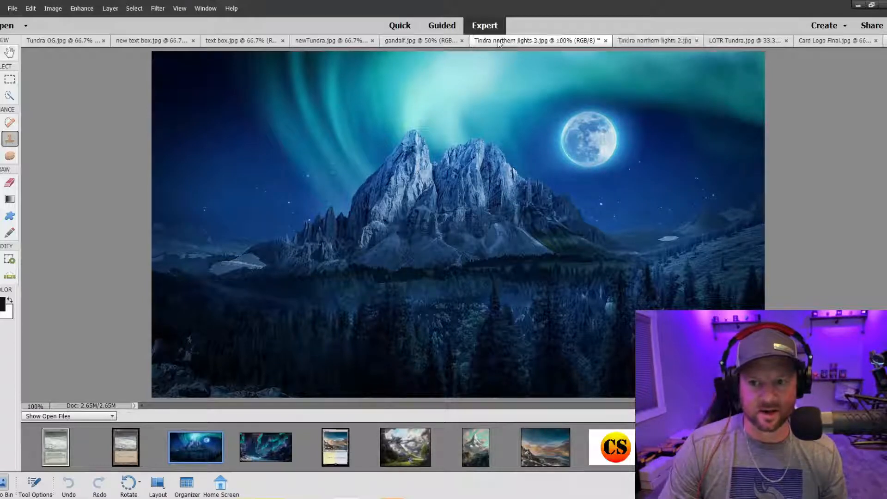
{"action": "left_click_drag", "start_coordinate": [646, 40], "coordinate": [491, 42]}
{"action": "left_click", "coordinate": [496, 40]}
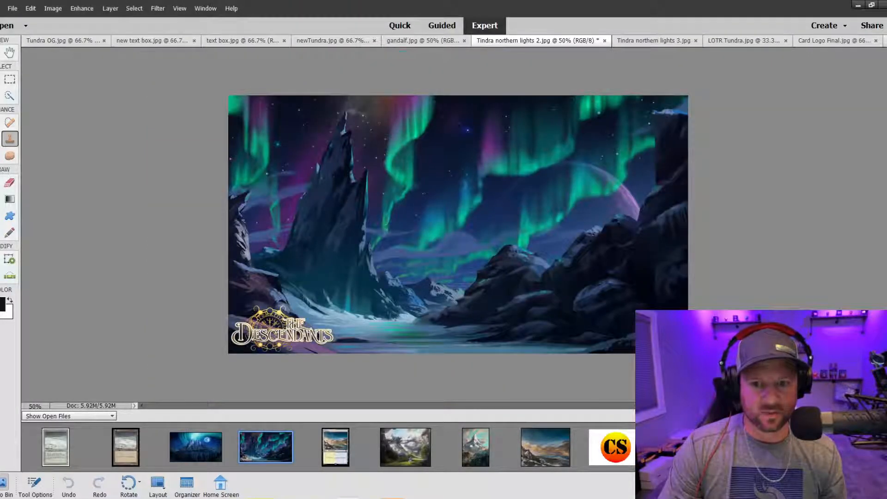
- Compare the Tindra northern lights 3.jpg and LOTR Tundra.jpg artworks, then return to the card in new text box.jpg
{"action": "left_click", "coordinate": [664, 42]}
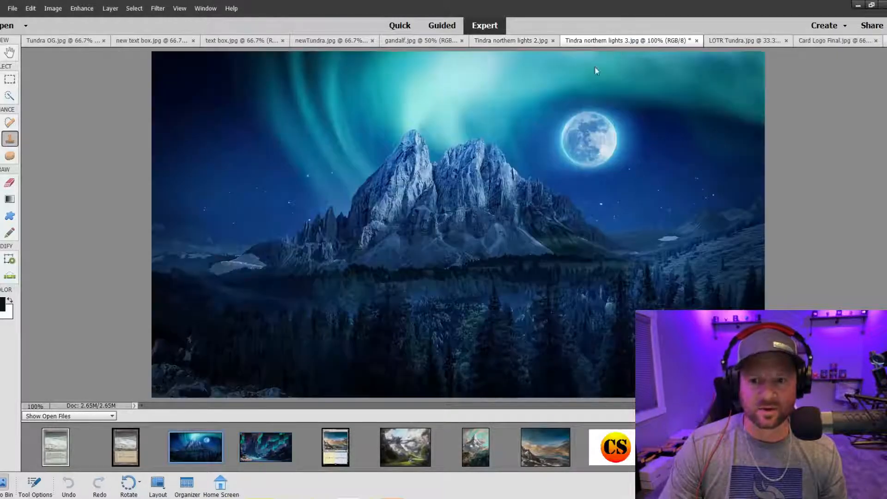
{"action": "left_click", "coordinate": [729, 42]}
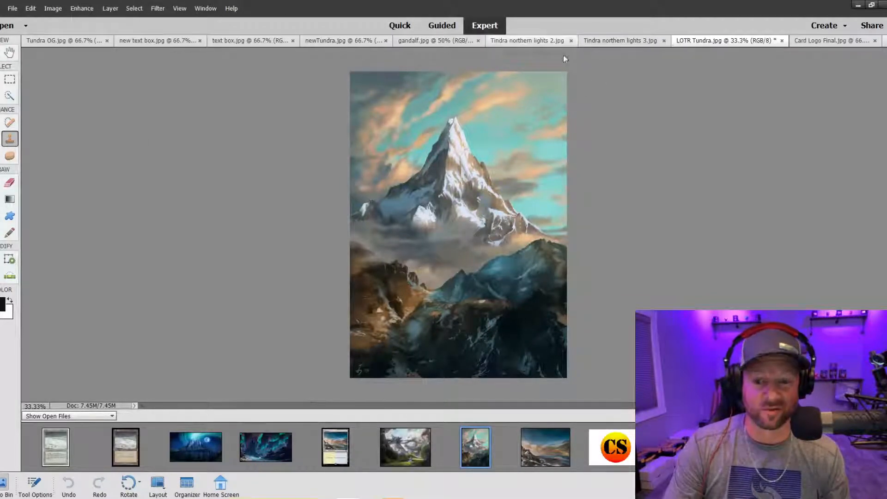
{"action": "left_click", "coordinate": [611, 41]}
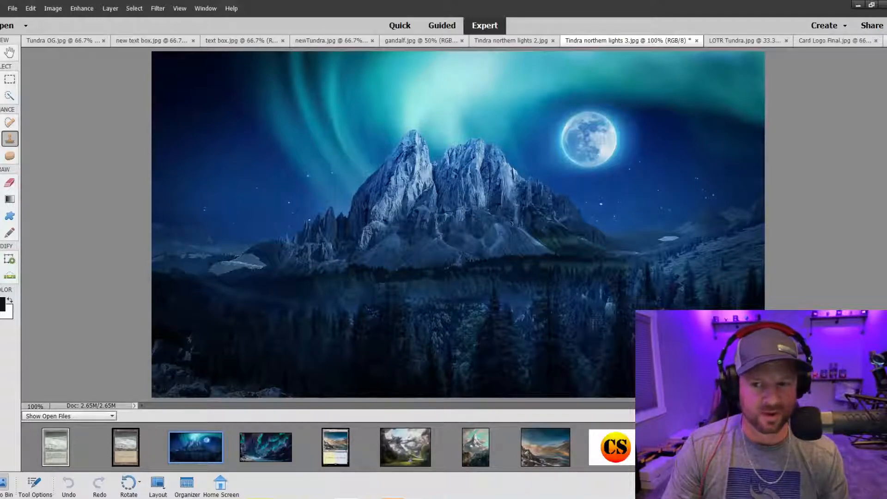
{"action": "left_click", "coordinate": [727, 41]}
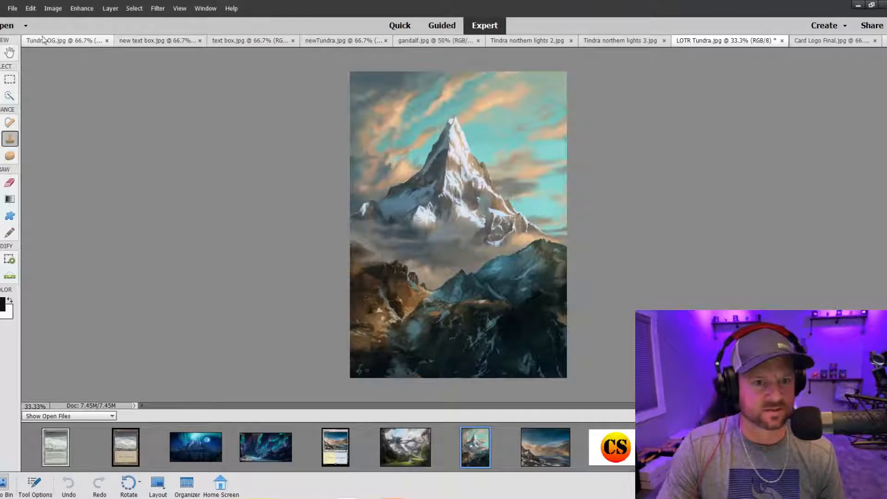
{"action": "left_click", "coordinate": [125, 41]}
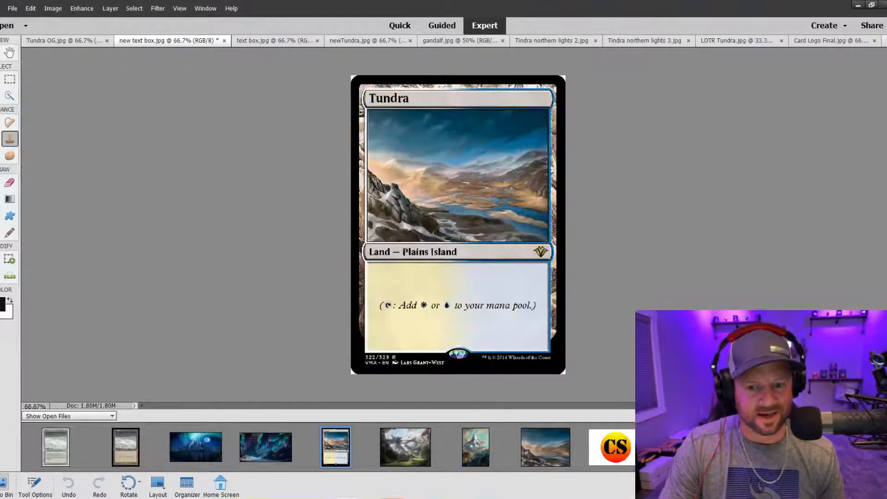
- Select the white-and-blue text box of the card in new text box.jpg with the Quick Selection tool at 90 px
{"action": "left_click", "coordinate": [9, 97]}
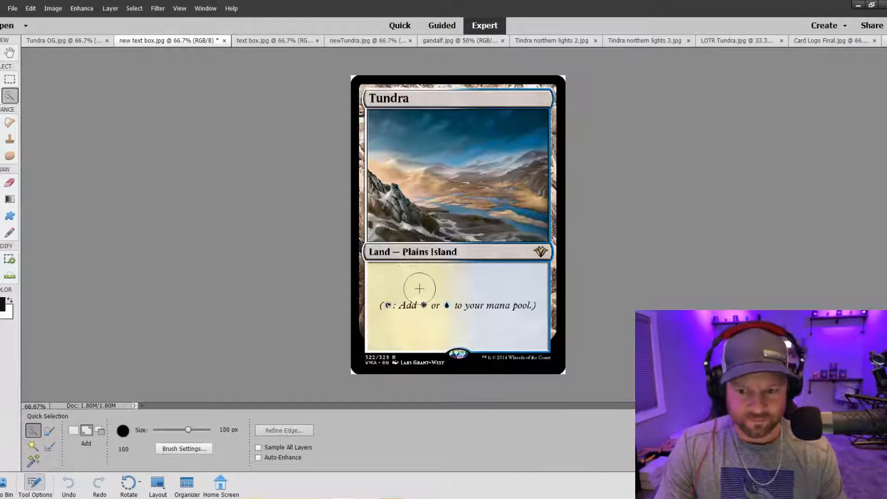
{"action": "key", "text": "bracketleft"}
{"action": "key", "text": "bracketleft"}
{"action": "key", "text": "bracketleft"}
{"action": "left_click_drag", "start_coordinate": [394, 291], "coordinate": [438, 305]}
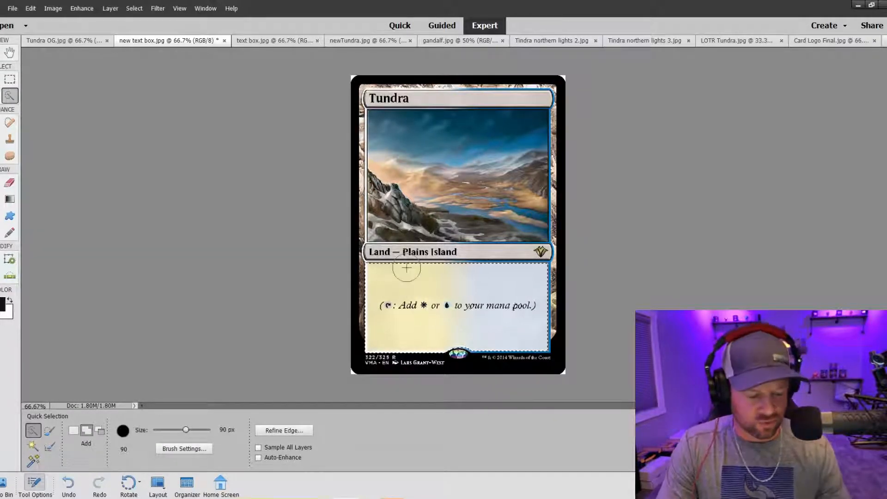
- Reduce the Quick Selection brush to 35 px and add the "Land — Plains Island" type line to the selection
{"action": "key", "text": "bracketleft"}
{"action": "key", "text": "bracketleft"}
{"action": "key", "text": "bracketleft"}
{"action": "key", "text": "bracketleft"}
{"action": "key", "text": "bracketleft"}
{"action": "key", "text": "bracketleft"}
{"action": "key", "text": "bracketleft"}
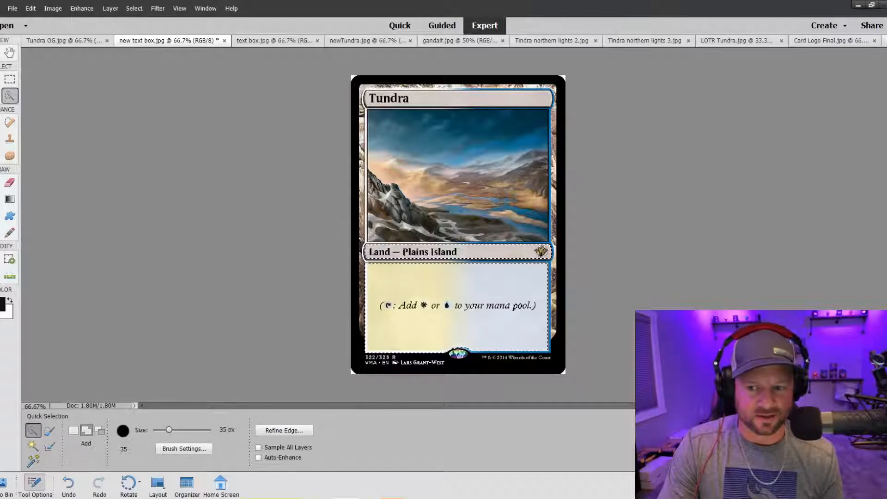
- Check the edges of the type line and text box selection, and add the Tundra title bar to it
{"action": "key", "text": "ctrl+equal"}
{"action": "key", "text": "ctrl+equal"}
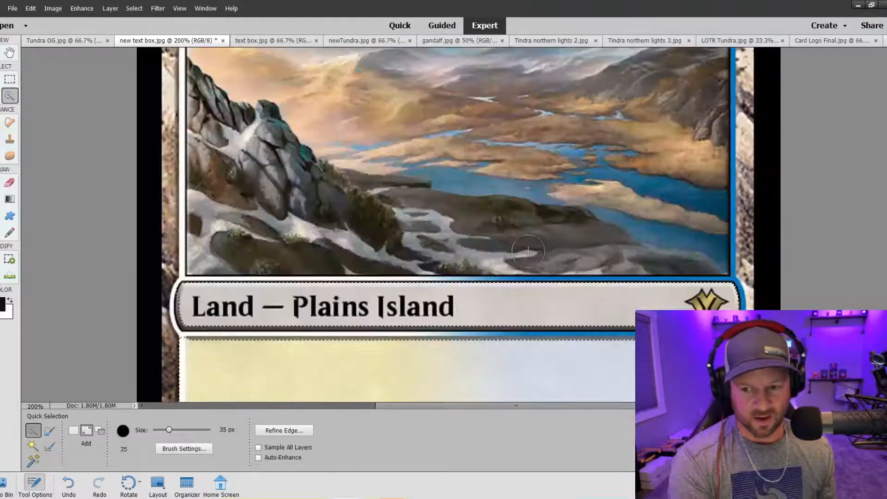
{"action": "scroll", "coordinate": [241, 340], "scroll_direction": "down", "scroll_amount": 1}
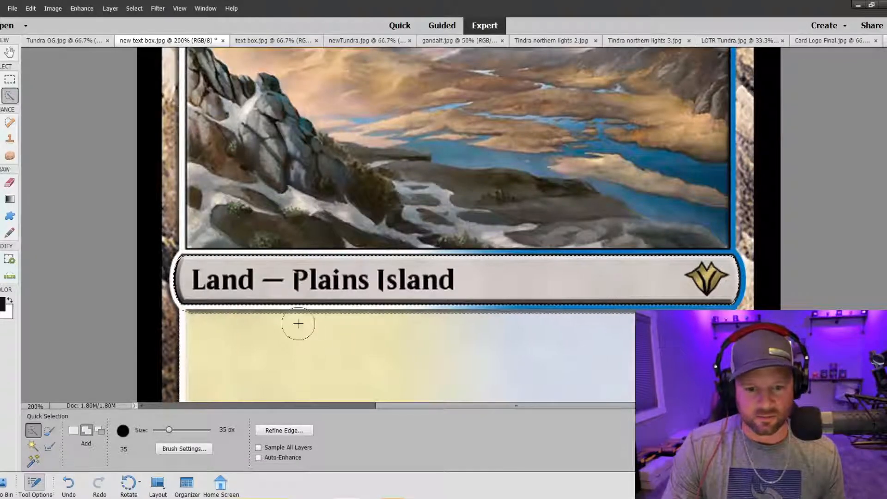
{"action": "scroll", "coordinate": [296, 321], "scroll_direction": "down", "scroll_amount": 1}
{"action": "scroll", "coordinate": [382, 362], "scroll_direction": "down", "scroll_amount": 2}
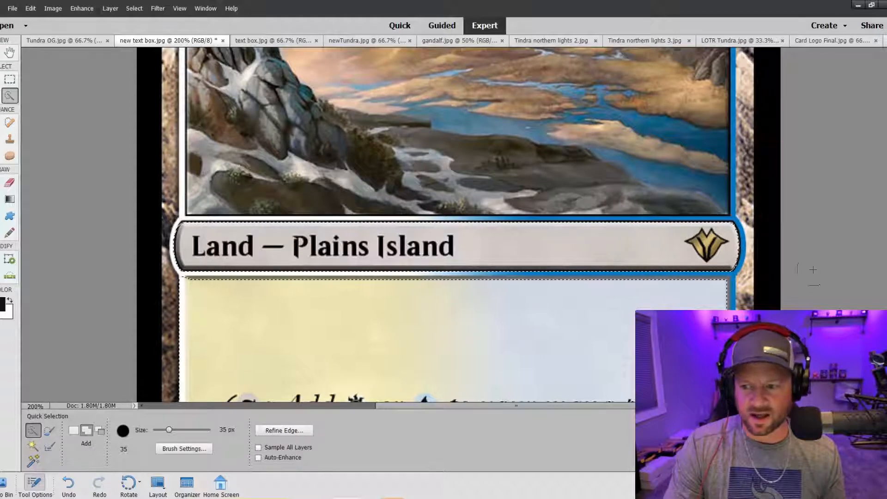
{"action": "scroll", "coordinate": [206, 180], "scroll_direction": "up", "scroll_amount": 10}
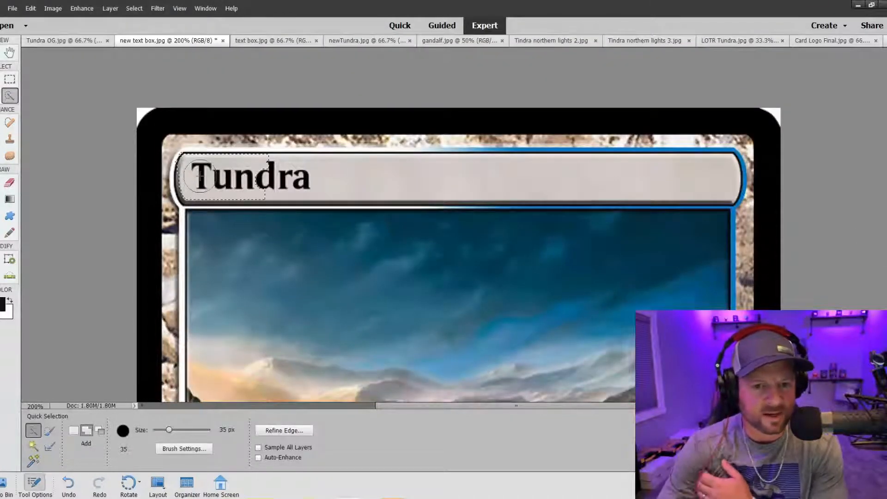
{"action": "mouse_move", "coordinate": [200, 179]}
{"action": "left_mouse_down"}
{"action": "mouse_move", "coordinate": [387, 183]}
{"action": "mouse_move", "coordinate": [596, 170]}
{"action": "mouse_move", "coordinate": [691, 180]}
{"action": "mouse_move", "coordinate": [186, 189]}
{"action": "mouse_move", "coordinate": [194, 179]}
{"action": "mouse_move", "coordinate": [567, 191]}
{"action": "mouse_move", "coordinate": [613, 188]}
{"action": "left_mouse_up"}
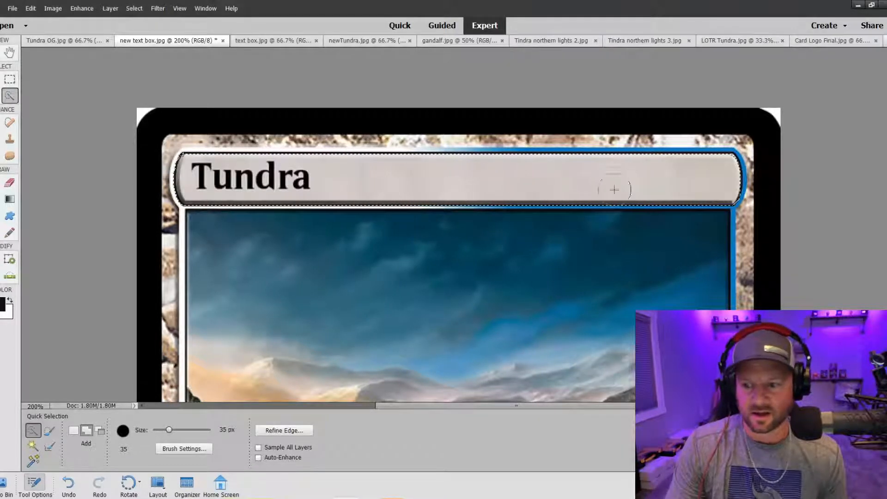
- Copy the selected title bar, type line and text box and paste them into newTundra.jpg as a new layer
{"action": "key", "text": "ctrl+minus"}
{"action": "key", "text": "ctrl+minus"}
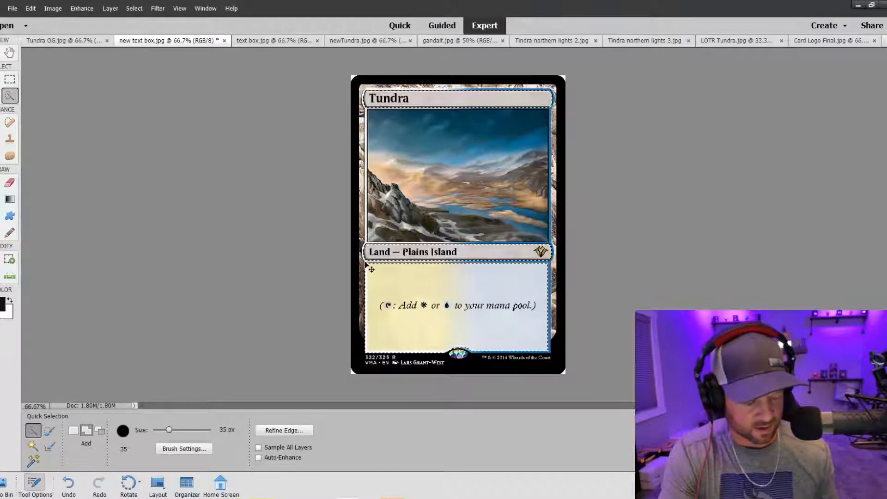
{"action": "key", "text": "ctrl+equal"}
{"action": "key", "text": "ctrl+equal"}
{"action": "scroll", "coordinate": [319, 251], "scroll_direction": "down", "scroll_amount": 3}
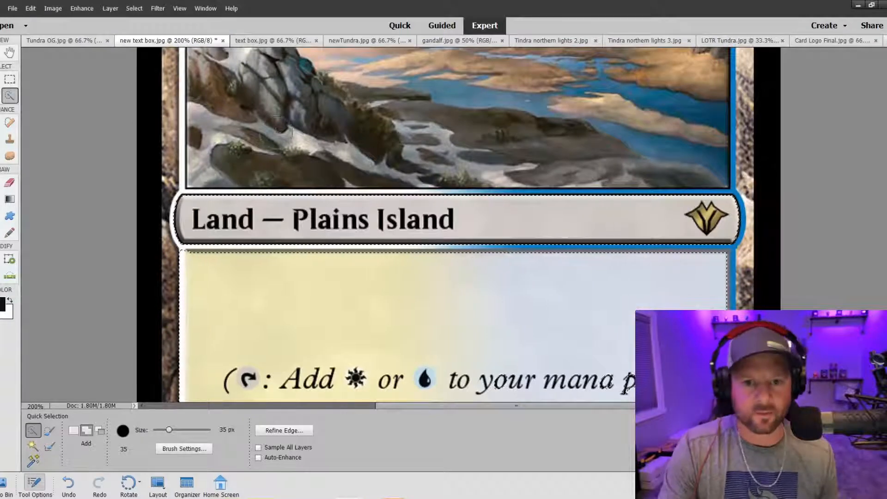
{"action": "left_click", "coordinate": [336, 40]}
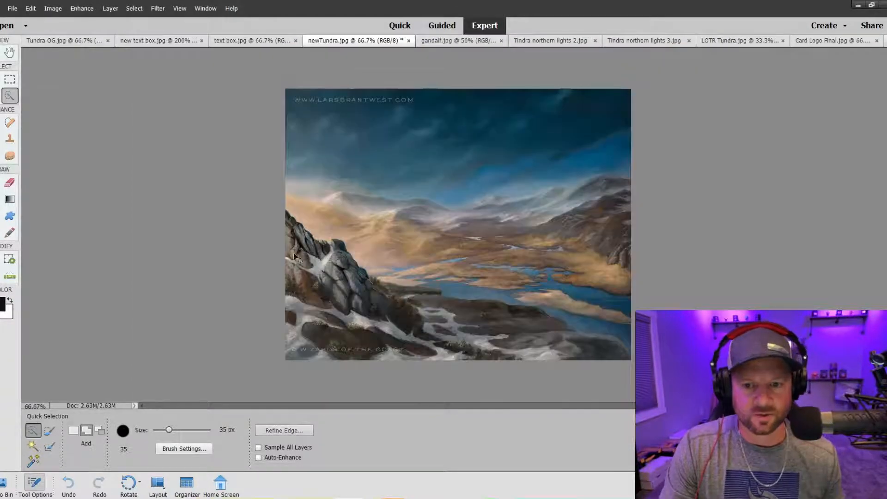
{"action": "key", "text": "ctrl+v"}
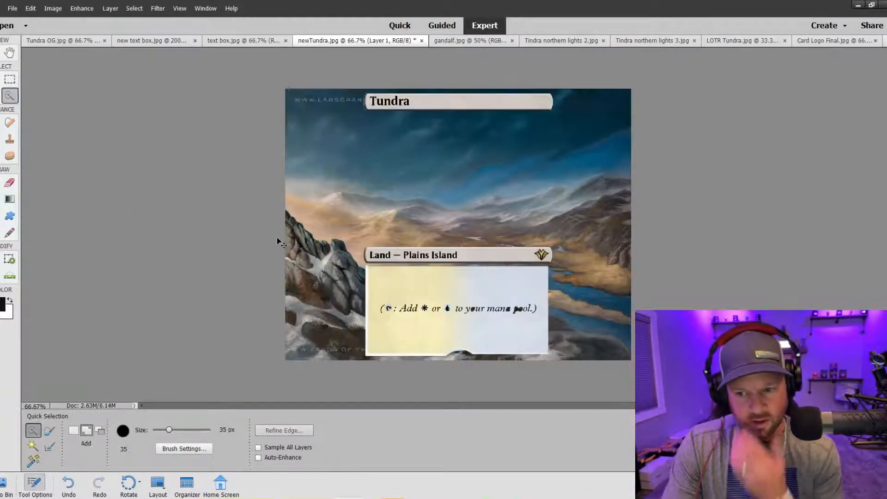
- Compare the selected areas of the card in new text box.jpg with the pasted pieces in newTundra.jpg
{"action": "left_click", "coordinate": [145, 41]}
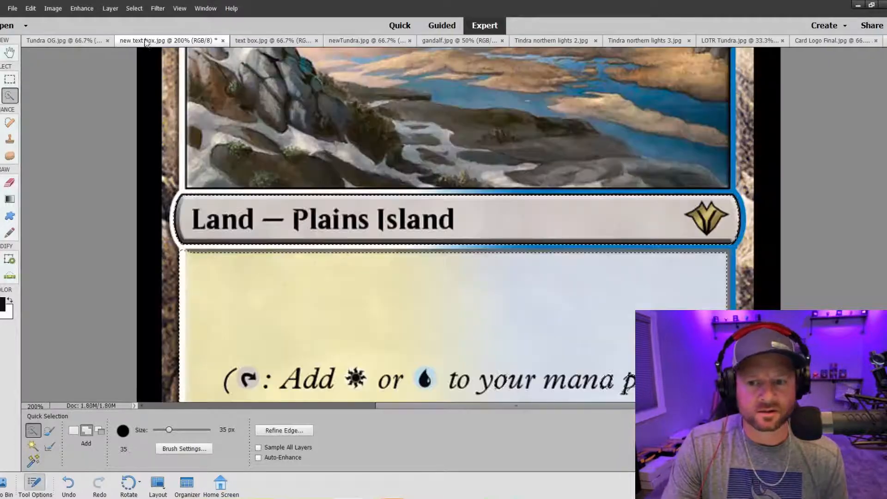
{"action": "key", "text": "ctrl+minus"}
{"action": "key", "text": "ctrl+minus"}
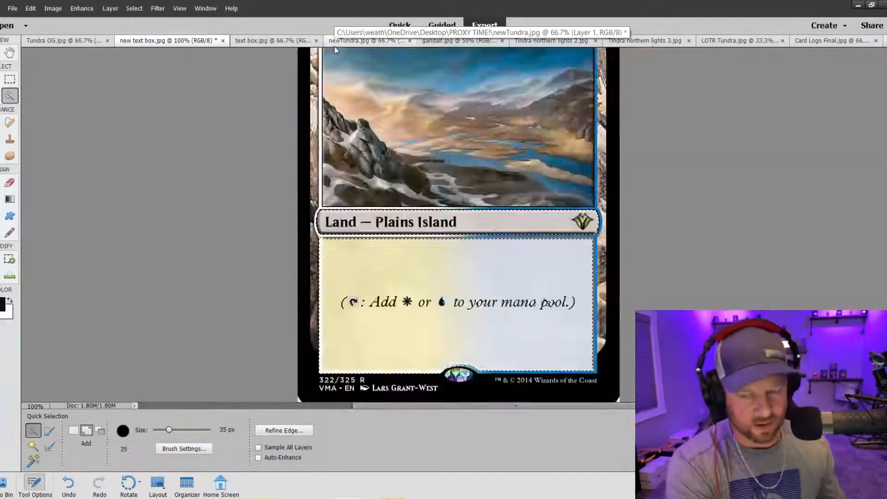
{"action": "left_click", "coordinate": [355, 41]}
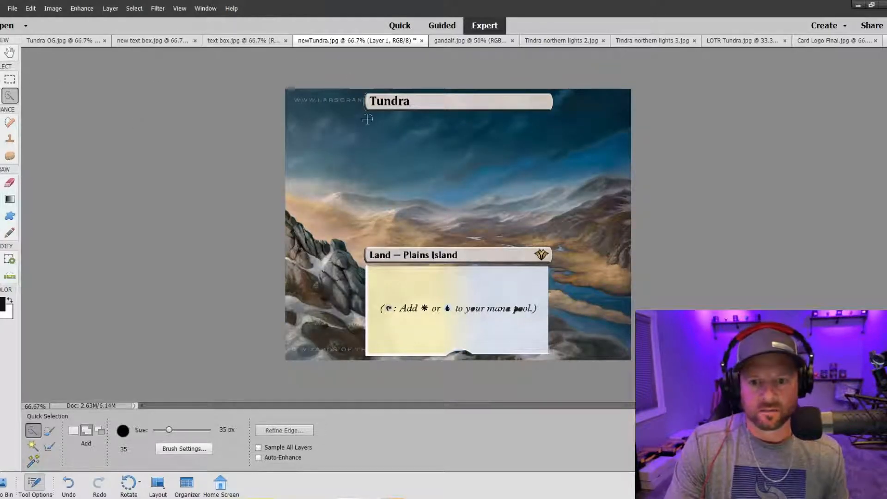
{"action": "left_click", "coordinate": [152, 41]}
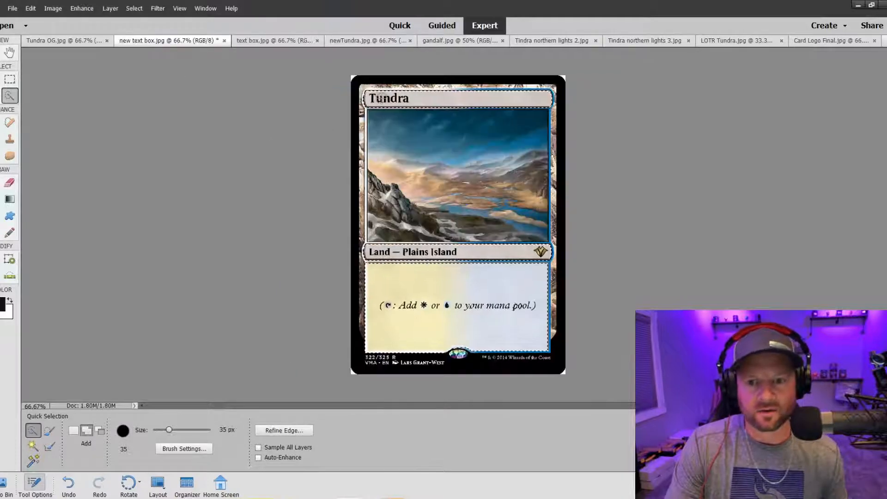
{"action": "key", "text": "ctrl+plus"}
{"action": "key", "text": "ctrl+plus"}
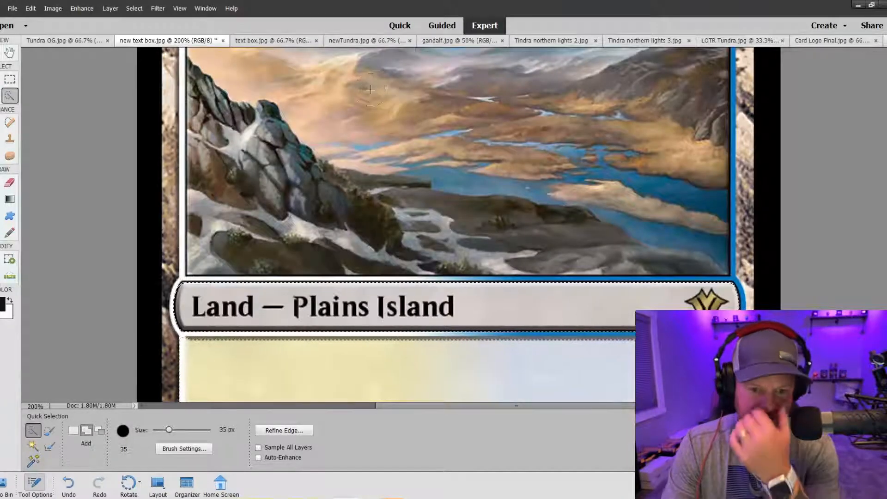
{"action": "scroll", "coordinate": [370, 89], "scroll_direction": "up", "scroll_amount": 10}
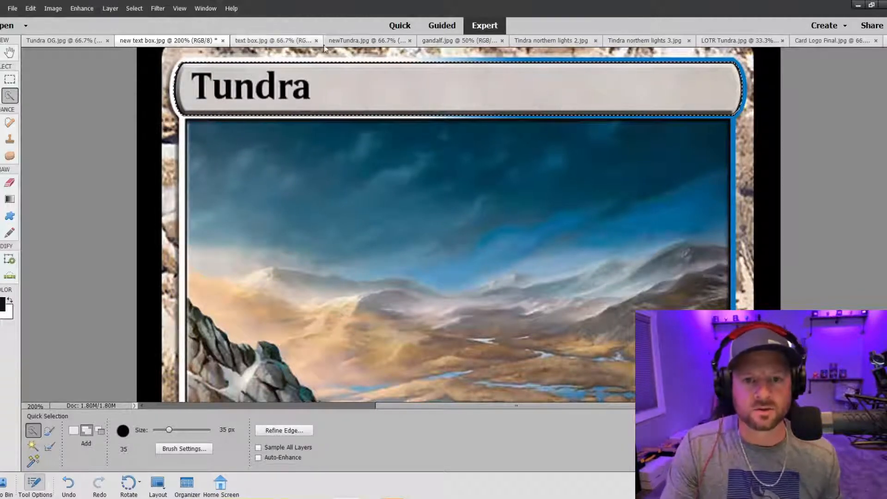
{"action": "left_click", "coordinate": [365, 40]}
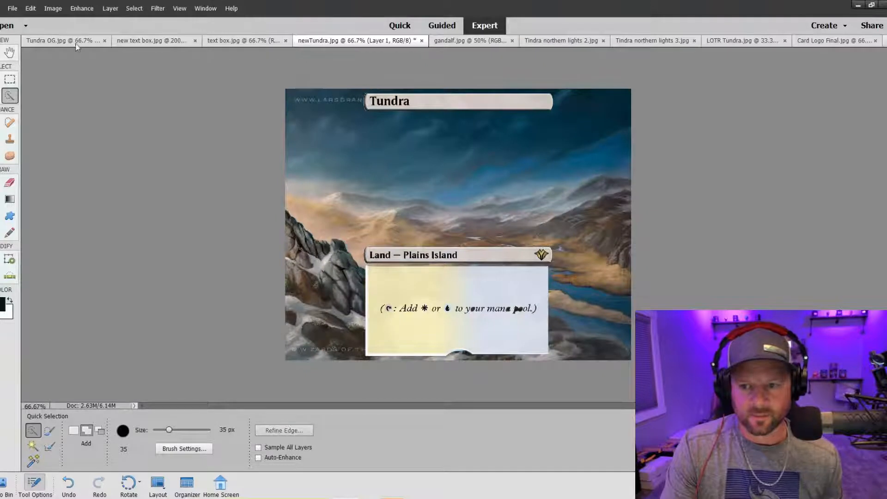
- Try deleting the pasted card layer from newTundra.jpg, and undo the deletion with the layer list displayed
{"action": "left_click", "coordinate": [1, 80]}
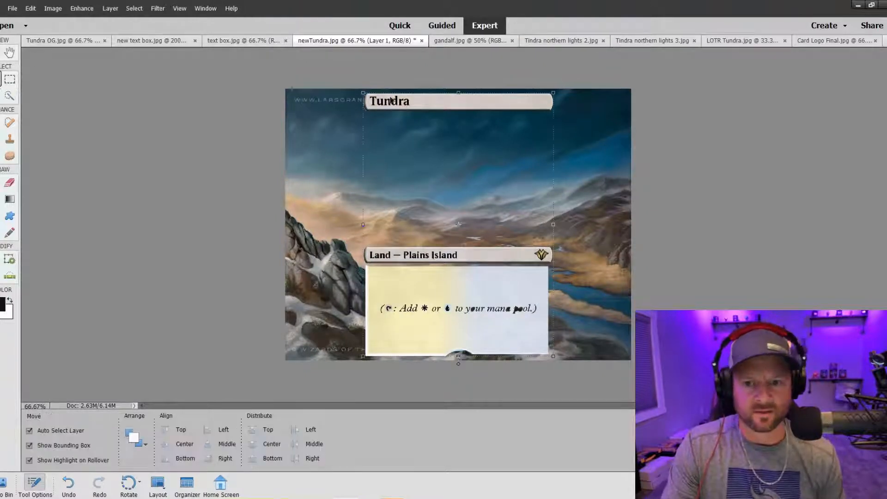
{"action": "key", "text": "Delete"}
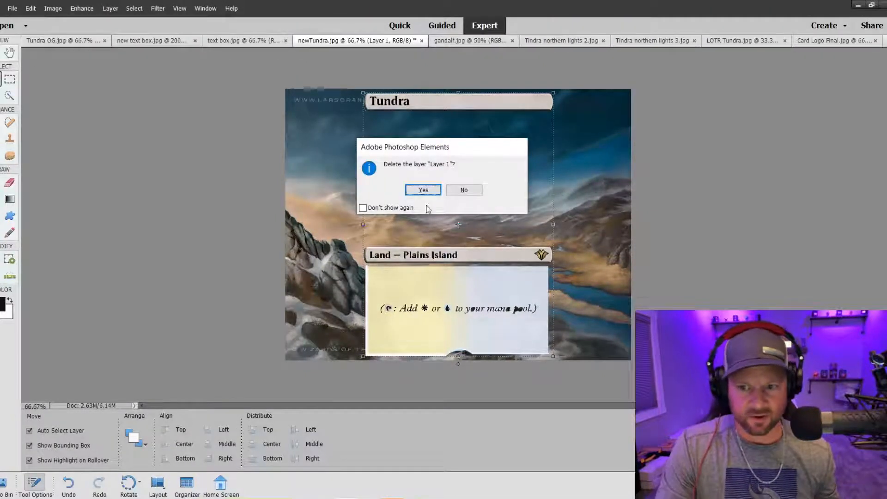
{"action": "left_click", "coordinate": [423, 191]}
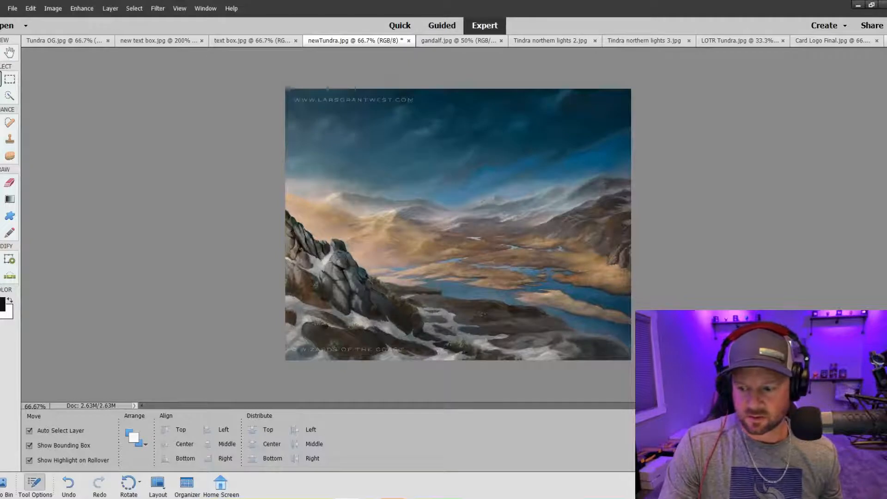
{"action": "key", "text": "F11"}
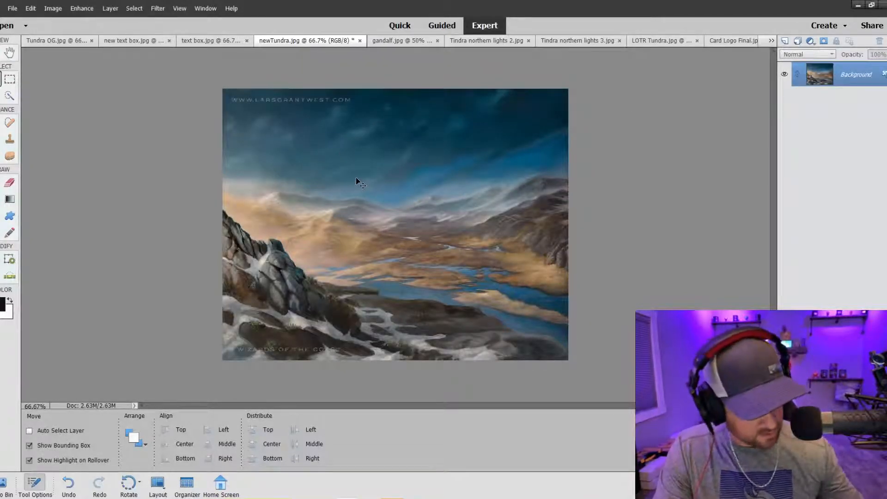
{"action": "key", "text": "ctrl+z"}
- Scale the pasted card layer in newTundra.jpg to 81.50% and position it over the rocks and valley of the artwork
{"action": "left_click_drag", "start_coordinate": [301, 94], "coordinate": [330, 134]}
{"action": "left_click_drag", "start_coordinate": [408, 152], "coordinate": [306, 137]}
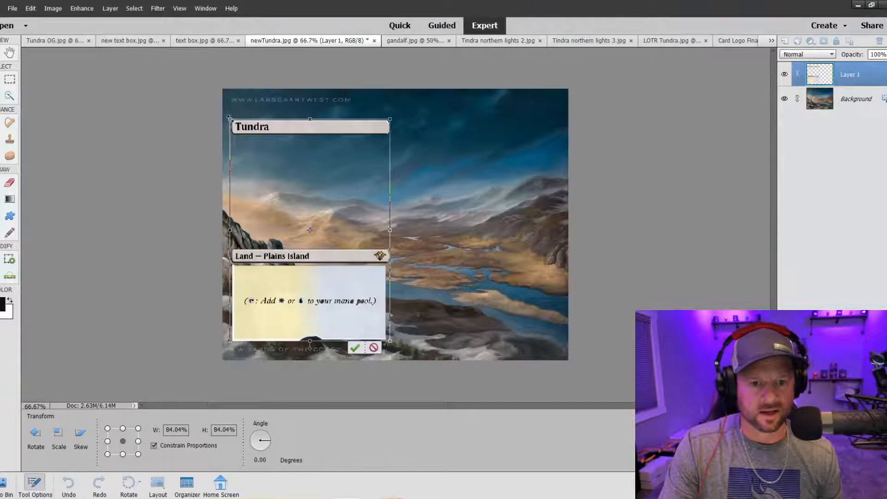
{"action": "left_click_drag", "start_coordinate": [229, 118], "coordinate": [264, 133]}
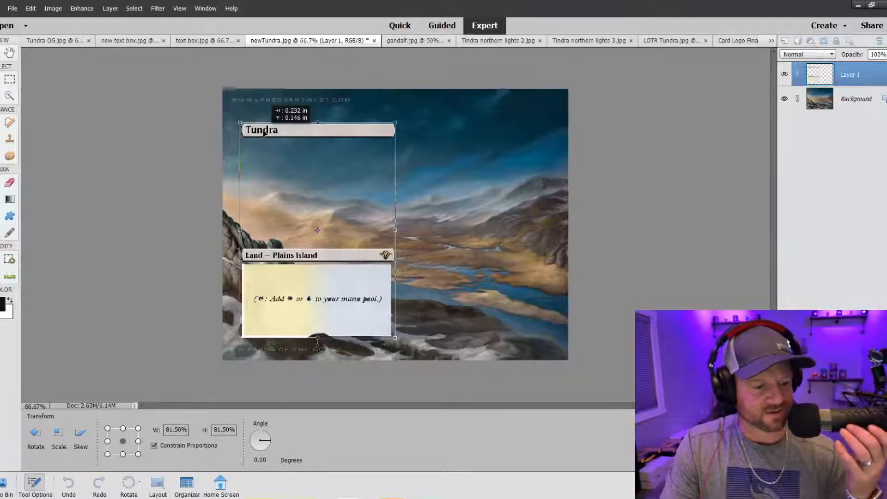
{"action": "left_click_drag", "start_coordinate": [263, 131], "coordinate": [298, 131]}
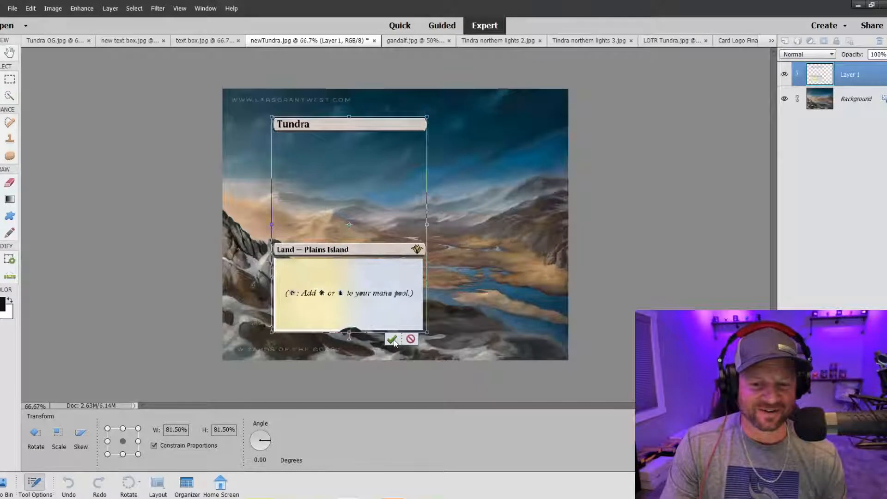
- Preview the pasted card layer at 58% opacity over the newTundra.jpg artwork, and delete the layer
{"action": "left_click", "coordinate": [886, 54]}
{"action": "left_click_drag", "start_coordinate": [886, 66], "coordinate": [859, 69]}
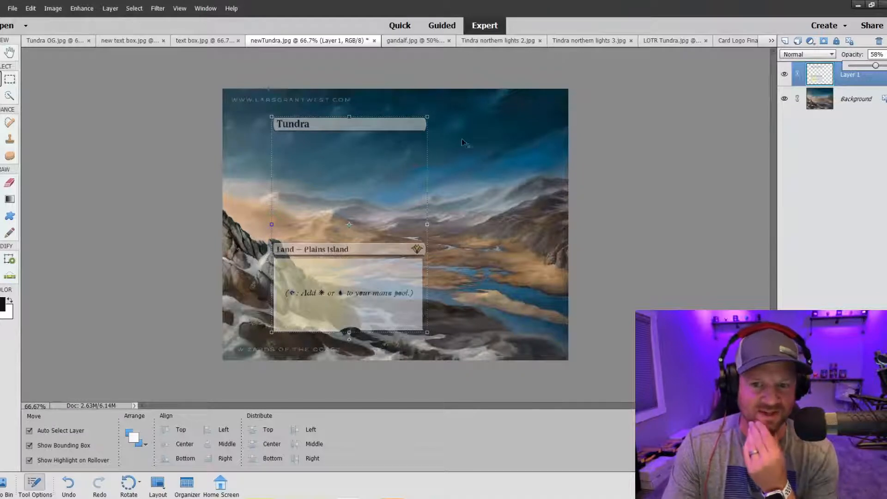
{"action": "key", "text": "ctrl+equal"}
{"action": "key", "text": "ctrl+equal"}
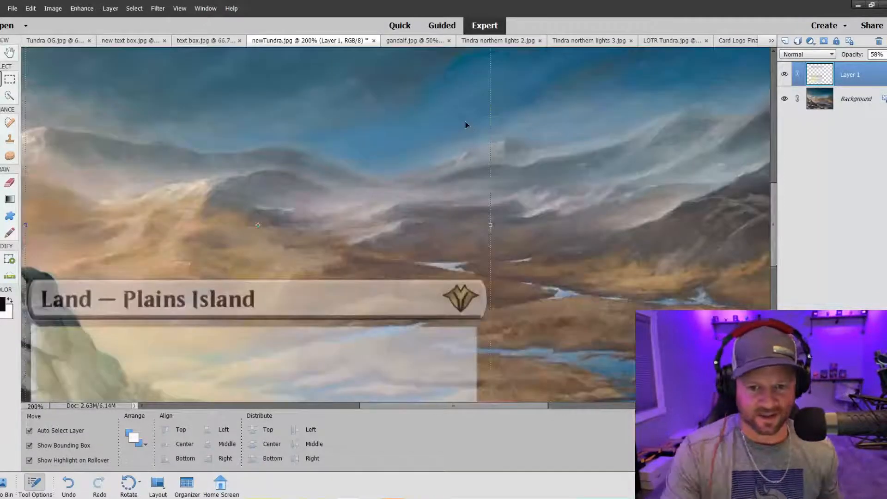
{"action": "left_click_drag", "start_coordinate": [447, 407], "coordinate": [391, 407]}
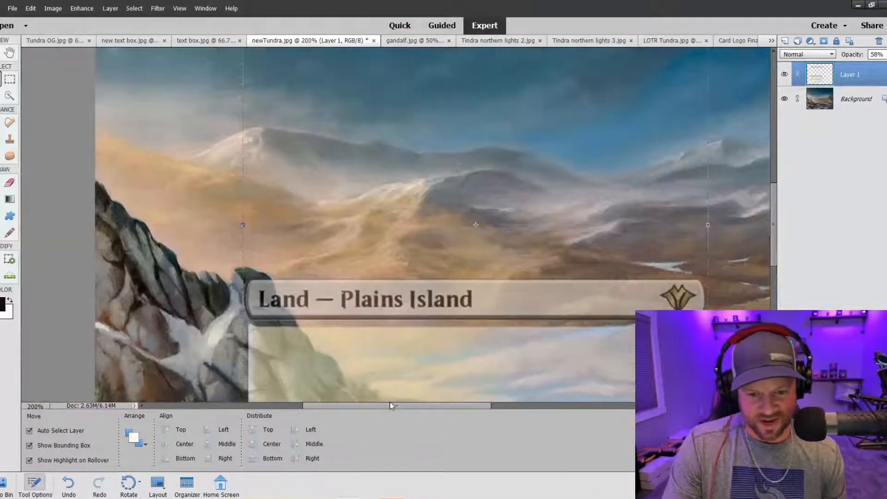
{"action": "scroll", "coordinate": [337, 298], "scroll_direction": "down", "scroll_amount": 3}
{"action": "scroll", "coordinate": [370, 310], "scroll_direction": "down", "scroll_amount": 2}
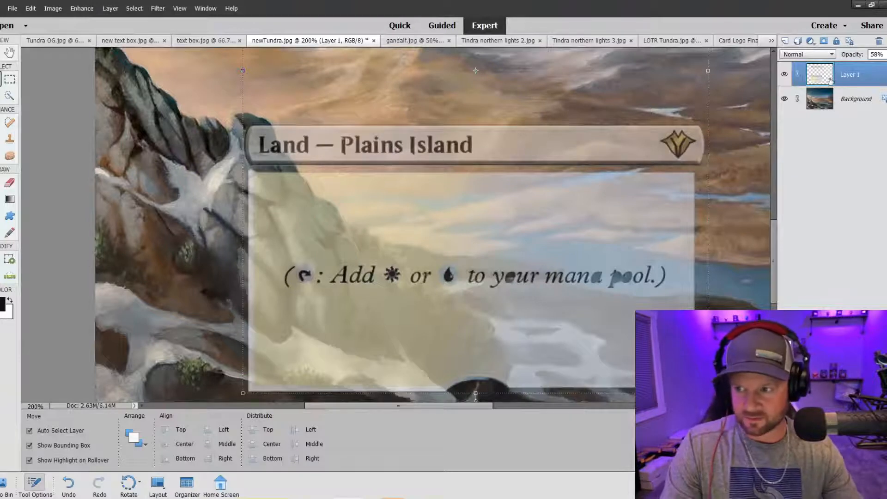
{"action": "key", "text": "Delete"}
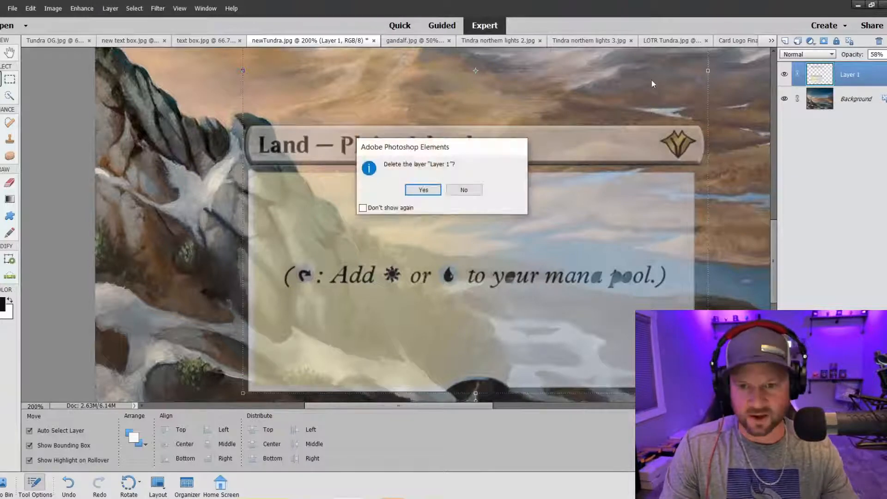
{"action": "left_click", "coordinate": [427, 190]}
- Extend the selection in new text box.jpg along the text box's lower border with a 35 px Quick Selection brush
{"action": "left_click", "coordinate": [210, 40]}
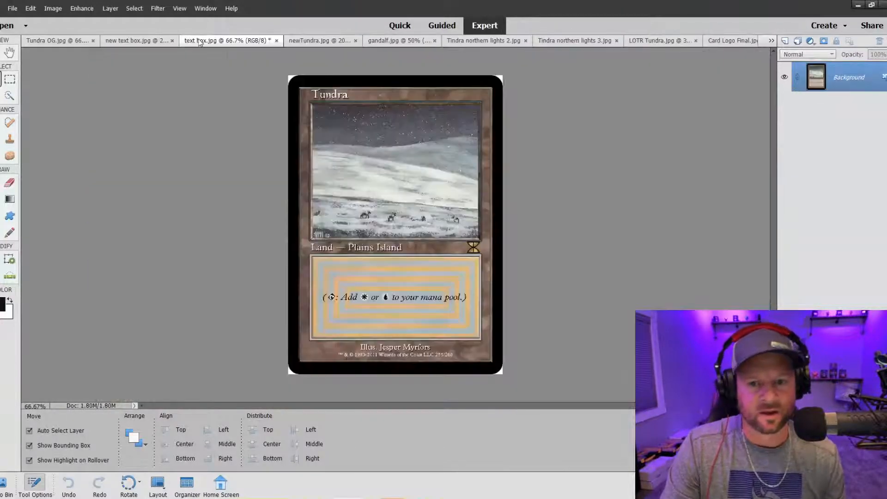
{"action": "left_click", "coordinate": [121, 41]}
{"action": "scroll", "coordinate": [557, 368], "scroll_direction": "down", "scroll_amount": 3}
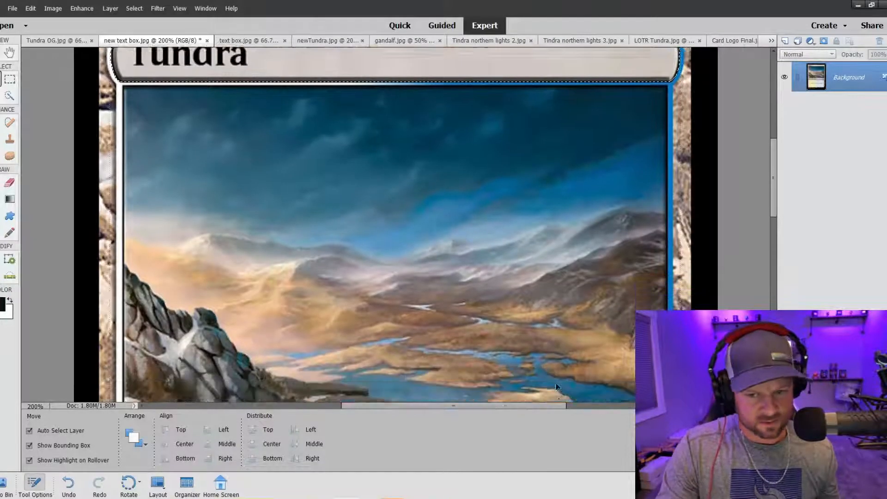
{"action": "scroll", "coordinate": [557, 368], "scroll_direction": "down", "scroll_amount": 5}
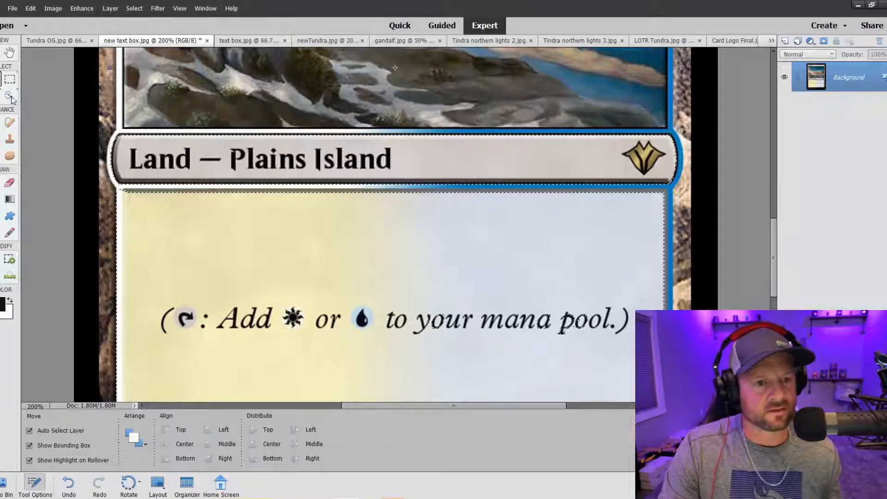
{"action": "key", "text": "a"}
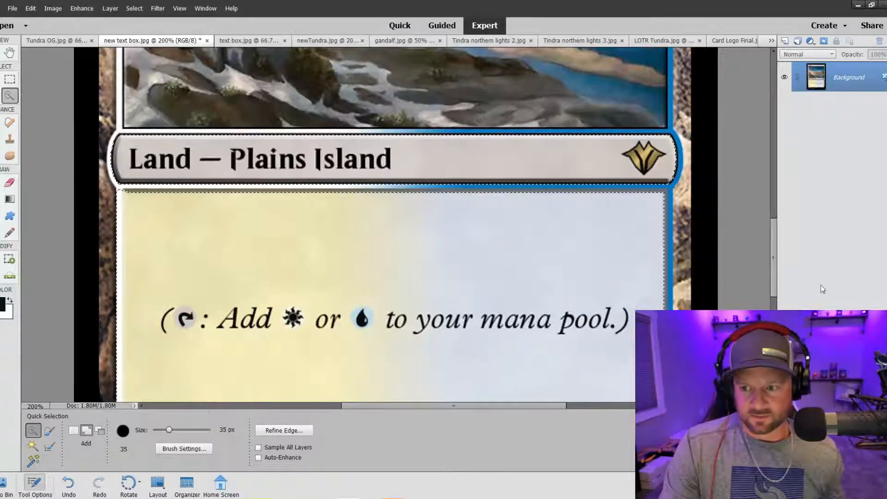
{"action": "left_click_drag", "start_coordinate": [776, 255], "coordinate": [773, 301]}
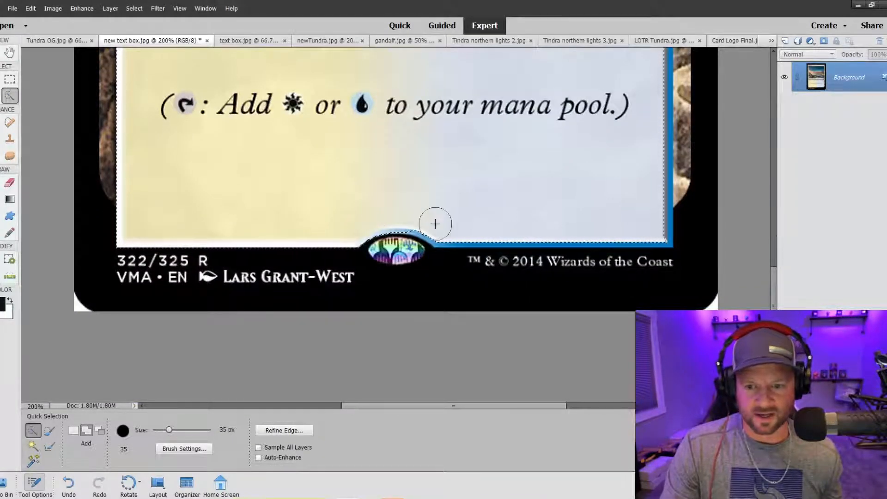
{"action": "left_click_drag", "start_coordinate": [435, 223], "coordinate": [508, 229]}
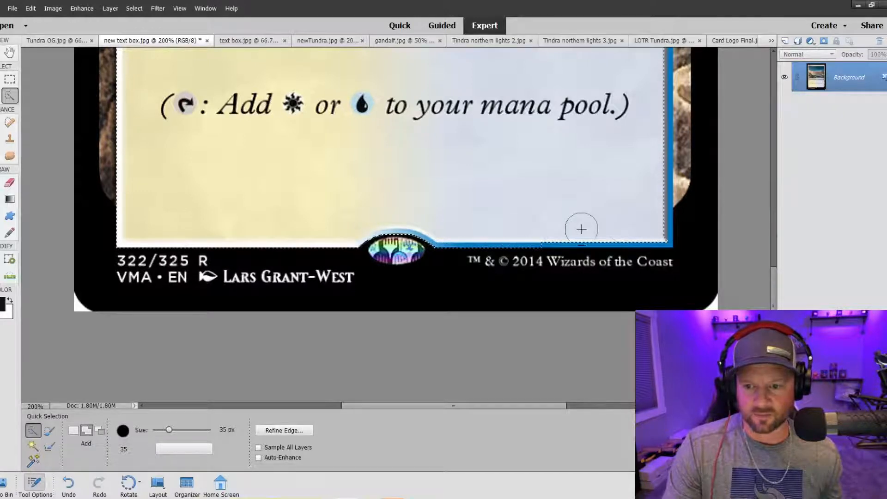
{"action": "scroll", "coordinate": [649, 243], "scroll_direction": "up", "scroll_amount": 1}
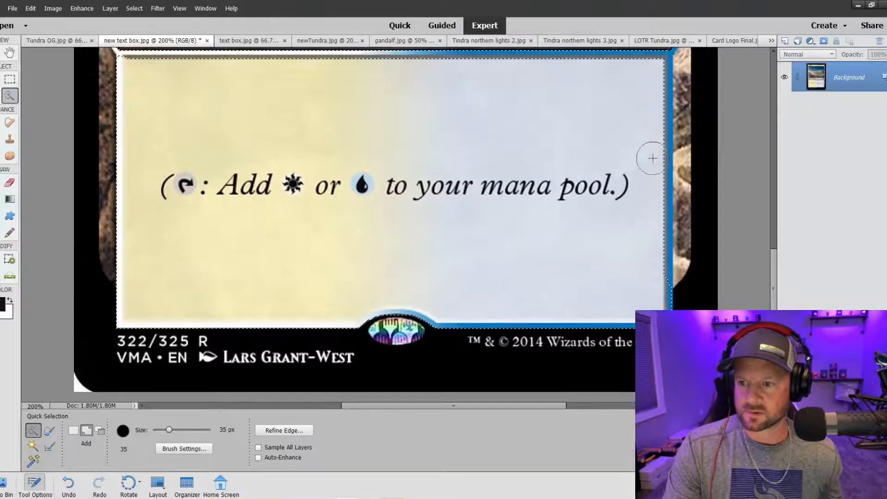
- Extend the Quick Selection to include the text box's blue side border and the outer frame of the type line
{"action": "scroll", "coordinate": [645, 161], "scroll_direction": "up", "scroll_amount": 2}
{"action": "scroll", "coordinate": [643, 162], "scroll_direction": "up", "scroll_amount": 1}
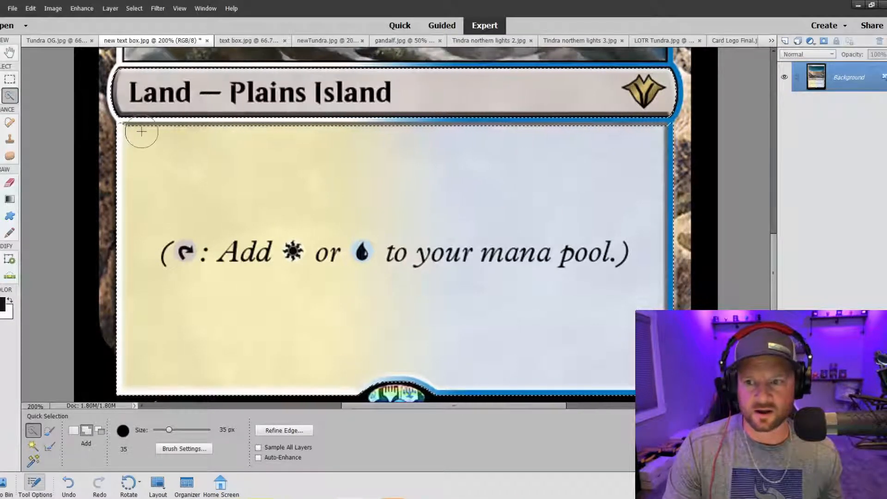
{"action": "scroll", "coordinate": [225, 161], "scroll_direction": "up", "scroll_amount": 2}
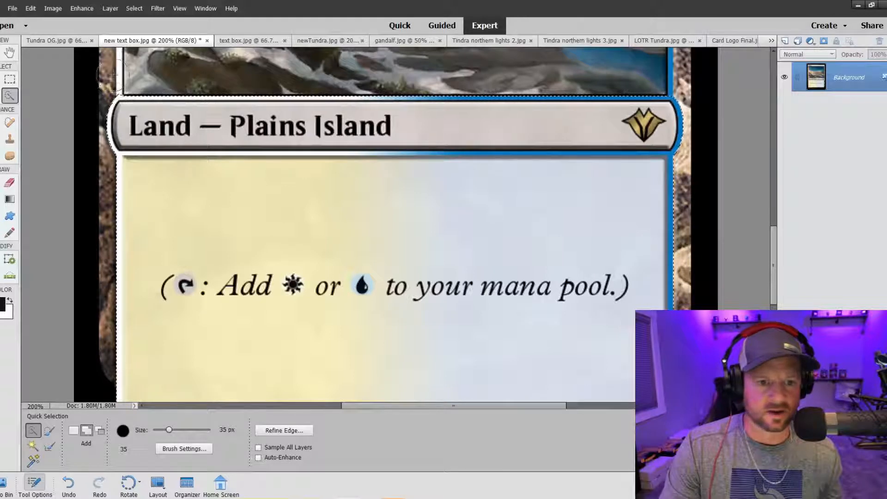
{"action": "key", "text": "alt"}
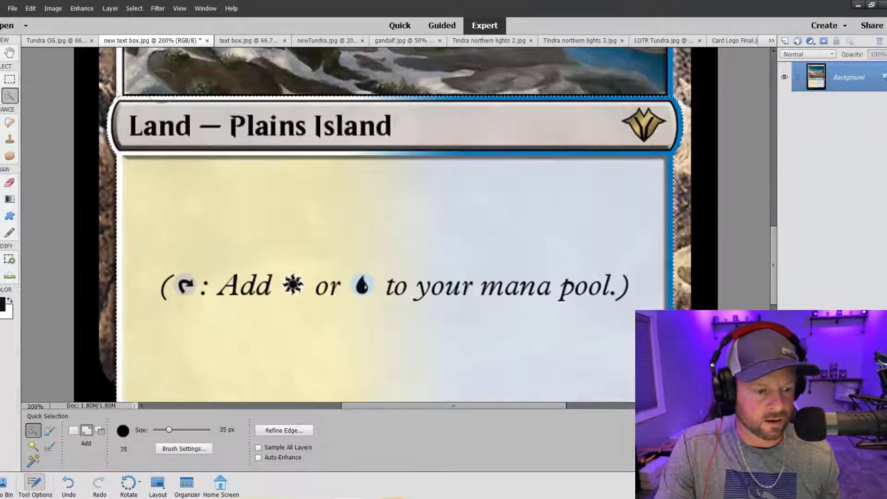
{"action": "left_click", "coordinate": [122, 113]}
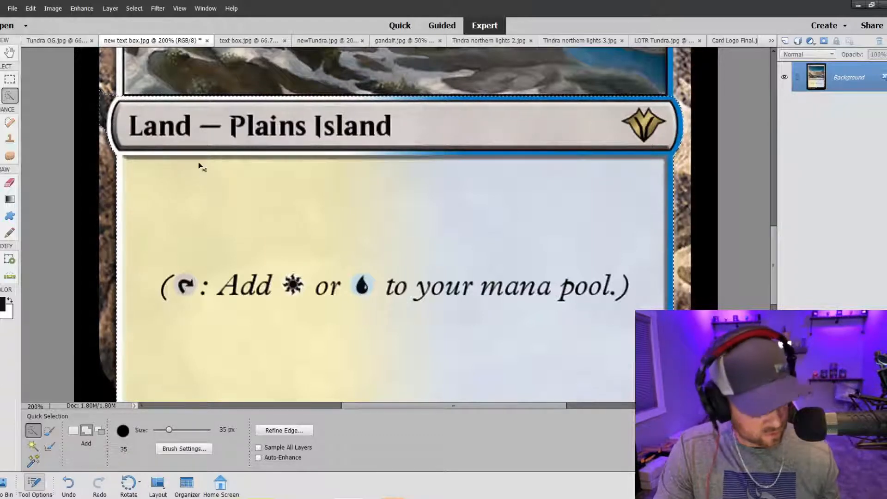
{"action": "key", "text": "ctrl+z"}
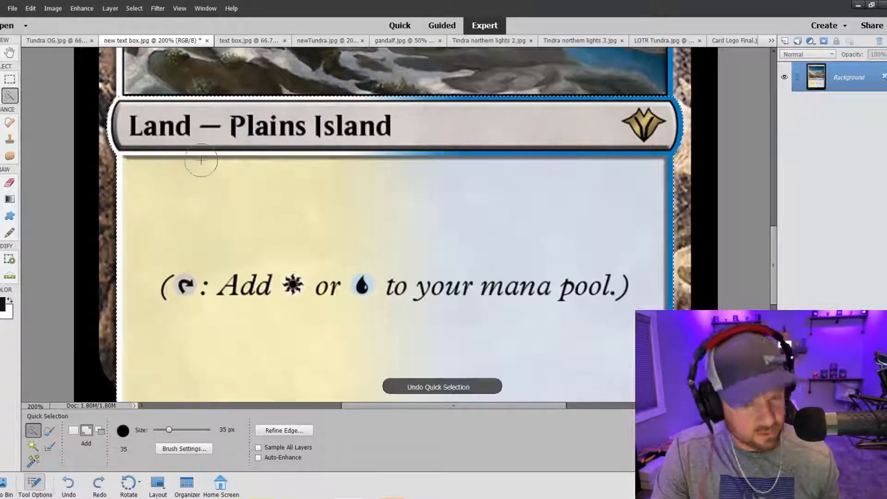
{"action": "left_click", "coordinate": [130, 114]}
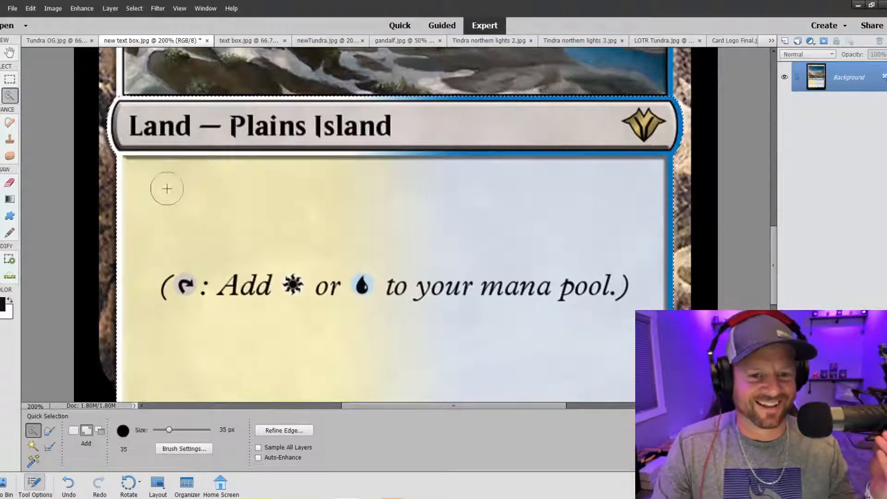
- Extend the selection around the Tundra title bar to include its rounded ends and lower border
{"action": "key", "text": "ctrl+minus"}
{"action": "key", "text": "ctrl+minus"}
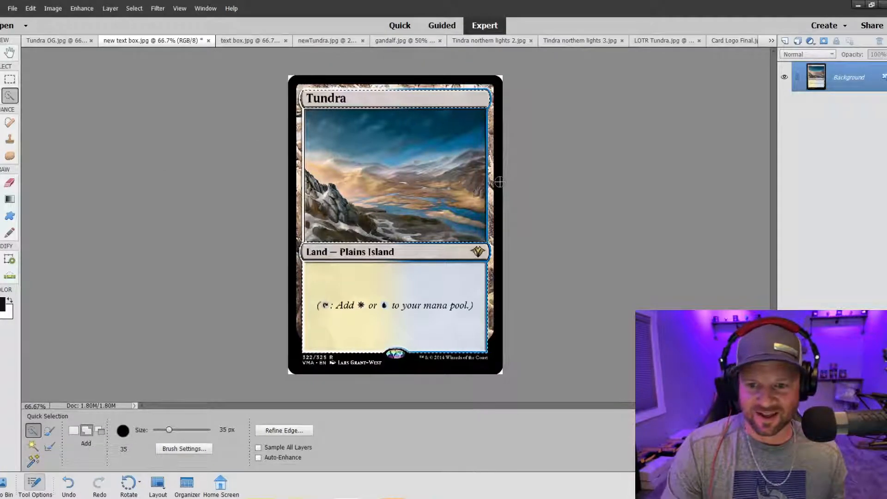
{"action": "key", "text": "ctrl+plus"}
{"action": "key", "text": "ctrl+plus"}
{"action": "scroll", "coordinate": [499, 182], "scroll_direction": "up", "scroll_amount": 5}
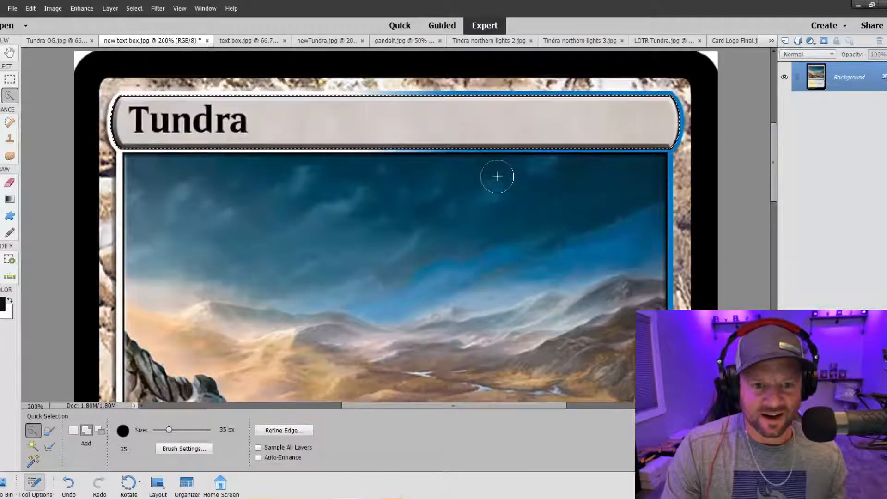
{"action": "scroll", "coordinate": [463, 200], "scroll_direction": "down", "scroll_amount": 1}
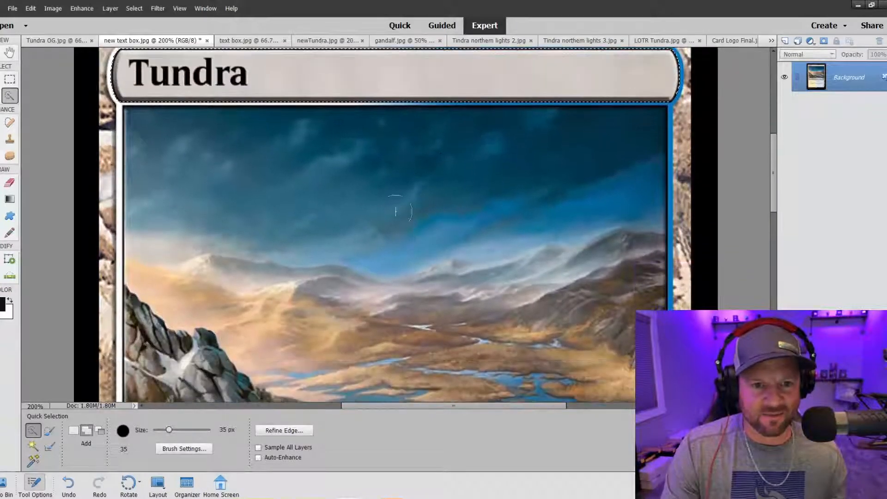
{"action": "scroll", "coordinate": [214, 181], "scroll_direction": "up", "scroll_amount": 3}
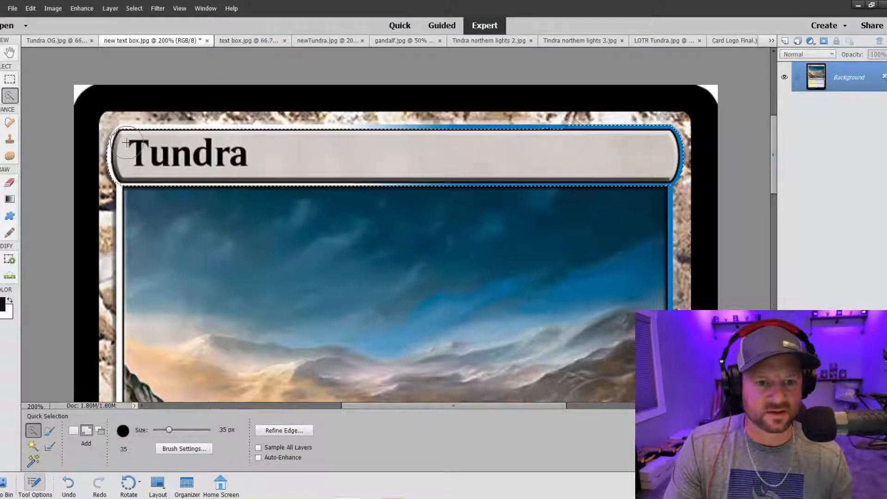
- Try adding the title bar's white upper border to the selection with Quick Selection, undoing the attempts
{"action": "key", "text": "ctrl+z"}
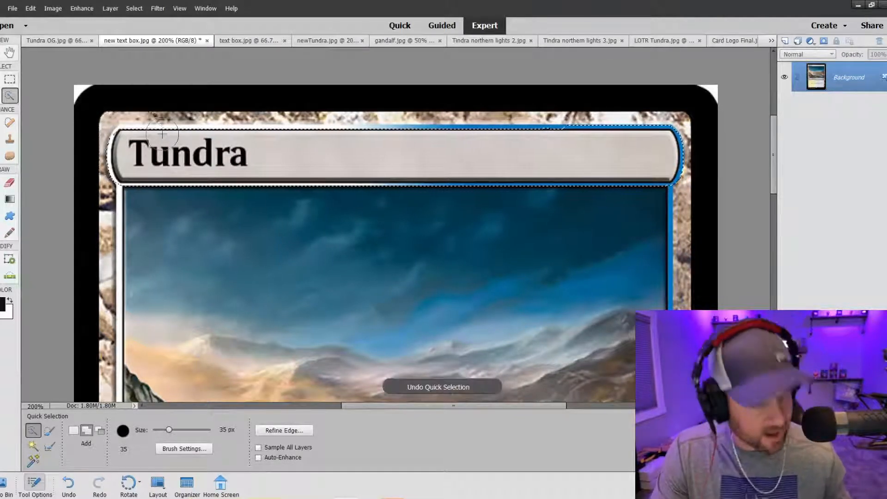
{"action": "left_click", "coordinate": [156, 147]}
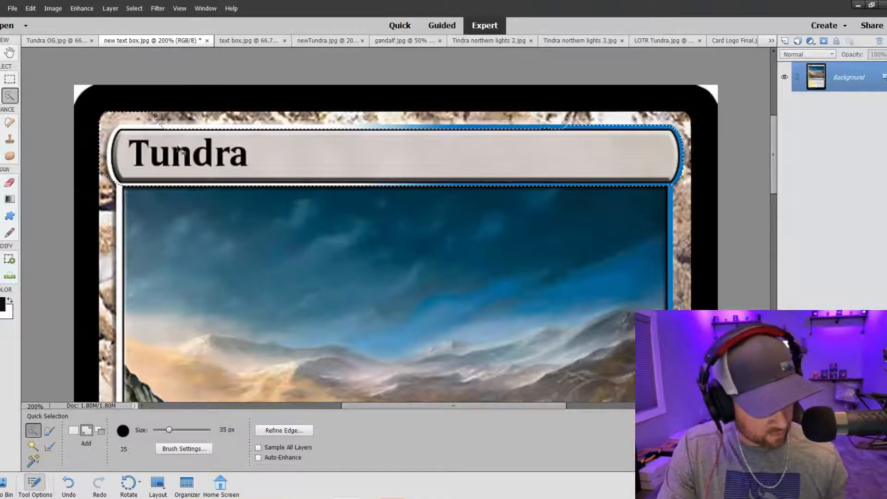
{"action": "key", "text": "ctrl+z"}
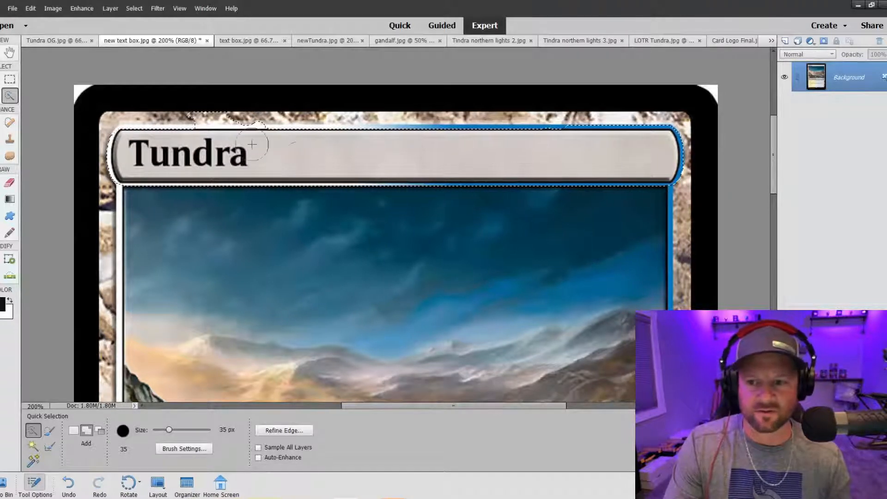
{"action": "key", "text": "ctrl+z"}
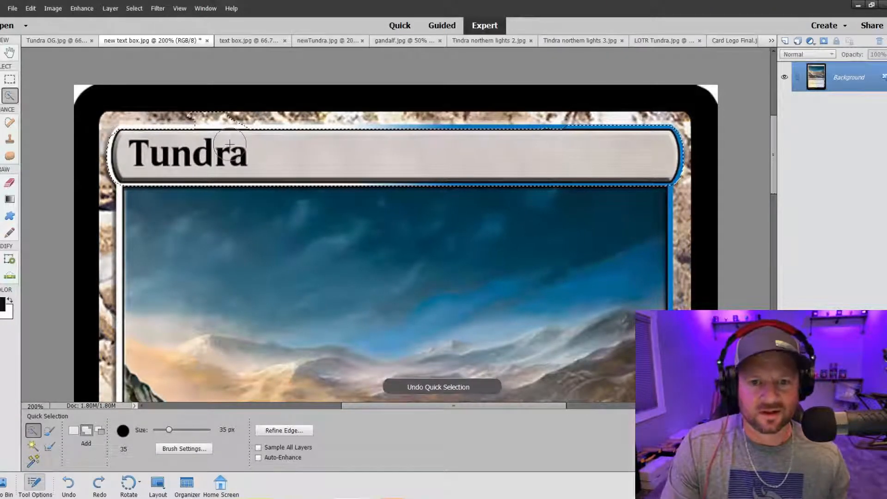
- Add the missing strip of the title bar's upper border to the selection with the Rectangular Marquee
{"action": "left_click", "coordinate": [10, 82]}
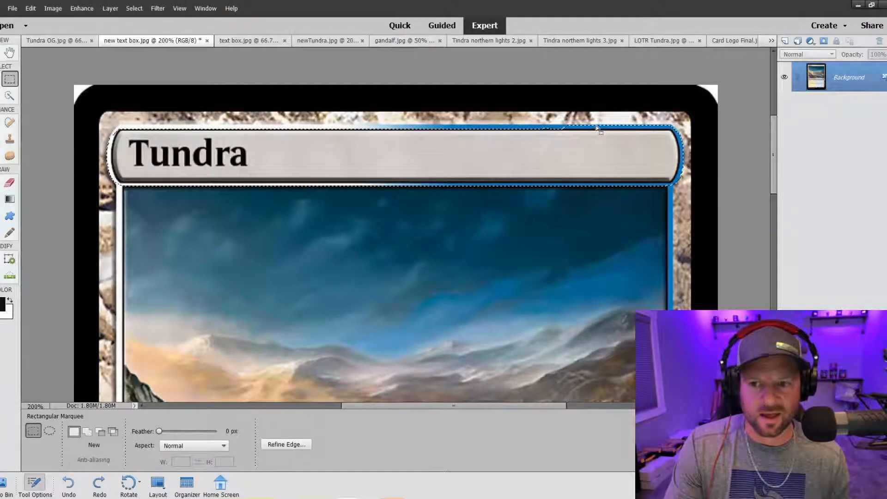
{"action": "key", "text": "alt"}
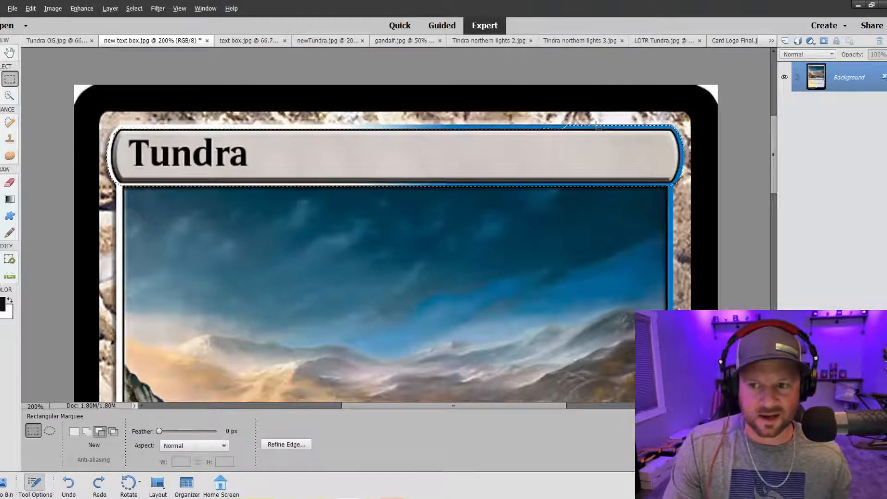
{"action": "left_click_drag", "start_coordinate": [596, 131], "coordinate": [121, 155]}
{"action": "key", "text": "ctrl+z"}
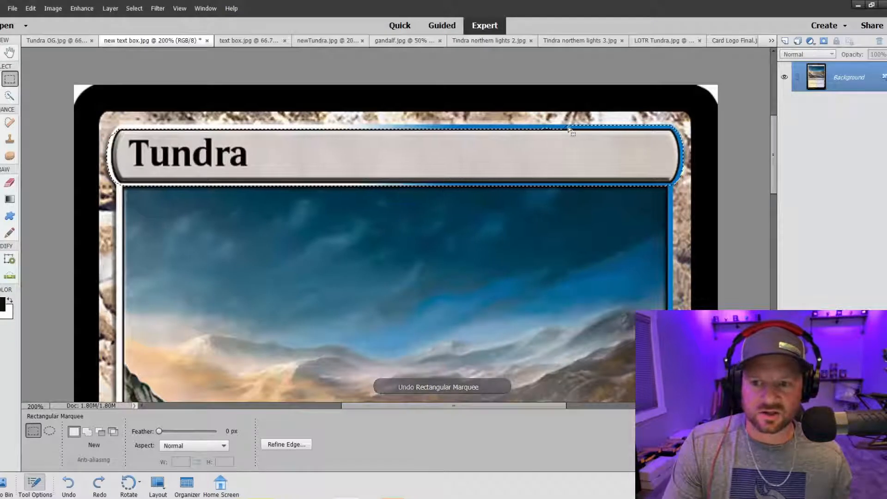
{"action": "key", "text": "shift"}
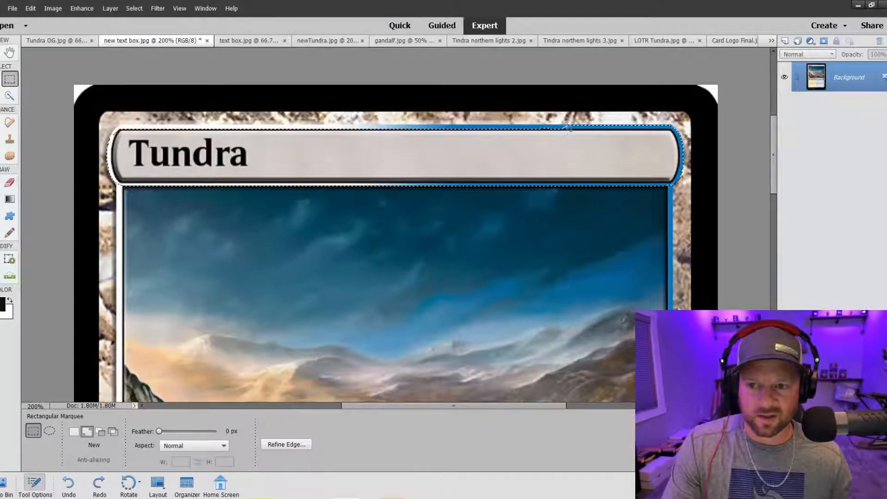
{"action": "left_click_drag", "start_coordinate": [568, 127], "coordinate": [123, 153]}
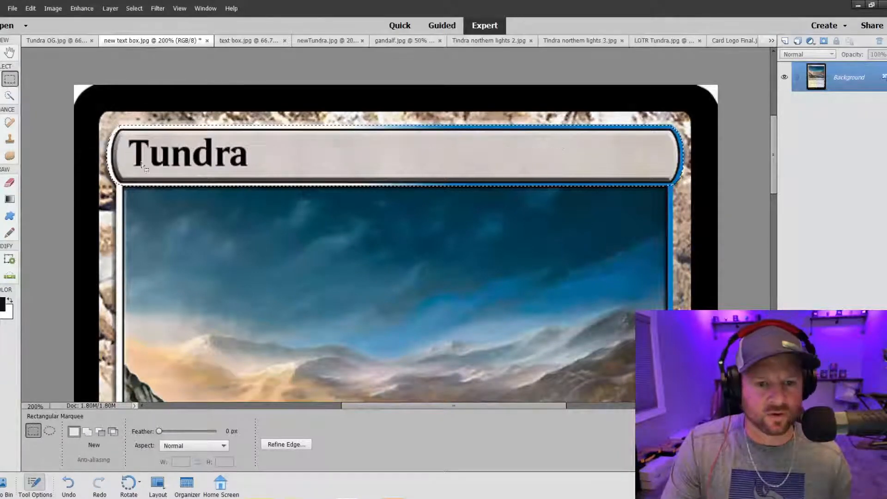
- Refine the selection at the title bar's rounded upper-left corner with the Quick Selection brush reduced to 15 px
{"action": "left_click", "coordinate": [9, 95]}
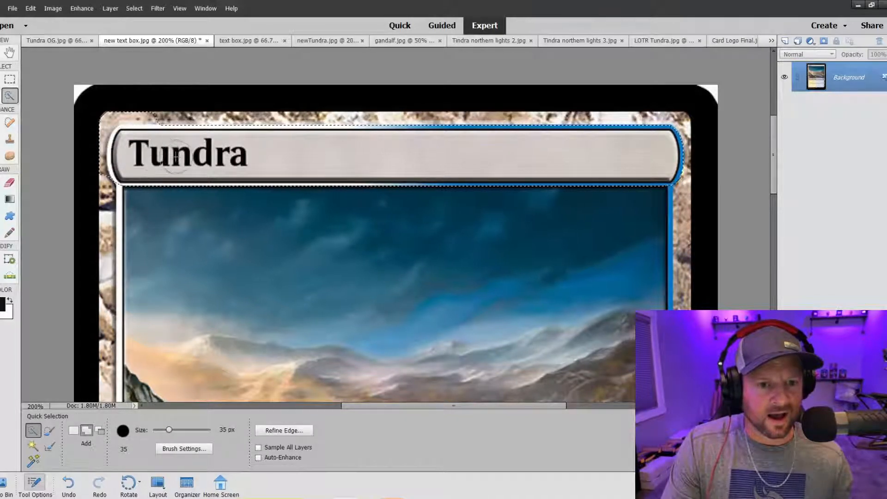
{"action": "key", "text": "ctrl+z"}
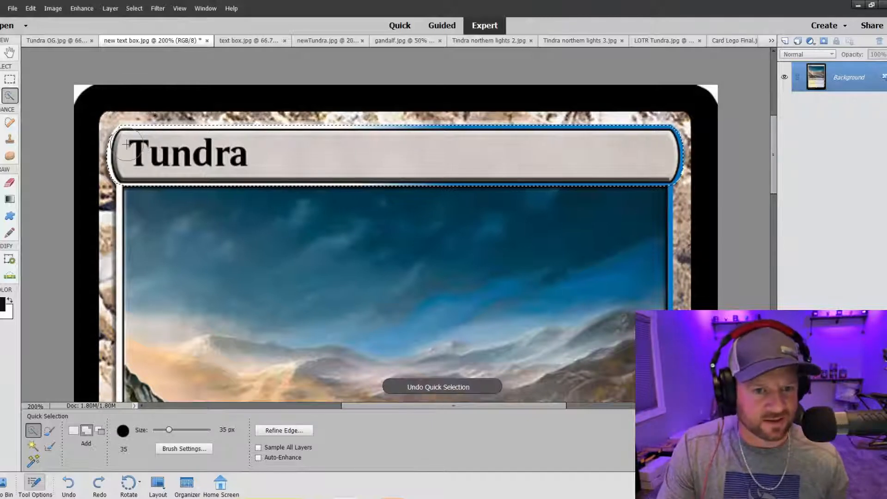
{"action": "key", "text": "ctrl+equal"}
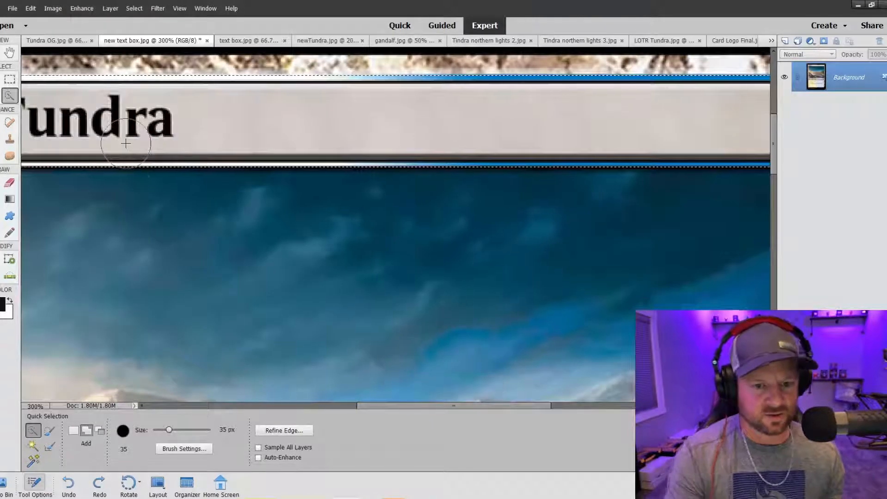
{"action": "left_click_drag", "start_coordinate": [425, 405], "coordinate": [354, 405]}
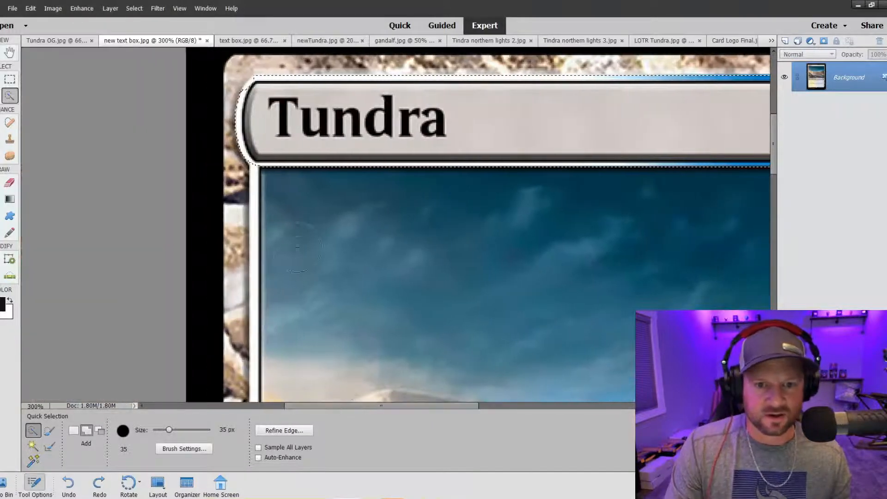
{"action": "scroll", "coordinate": [254, 191], "scroll_direction": "up", "scroll_amount": 2}
{"action": "scroll", "coordinate": [254, 191], "scroll_direction": "up", "scroll_amount": 2}
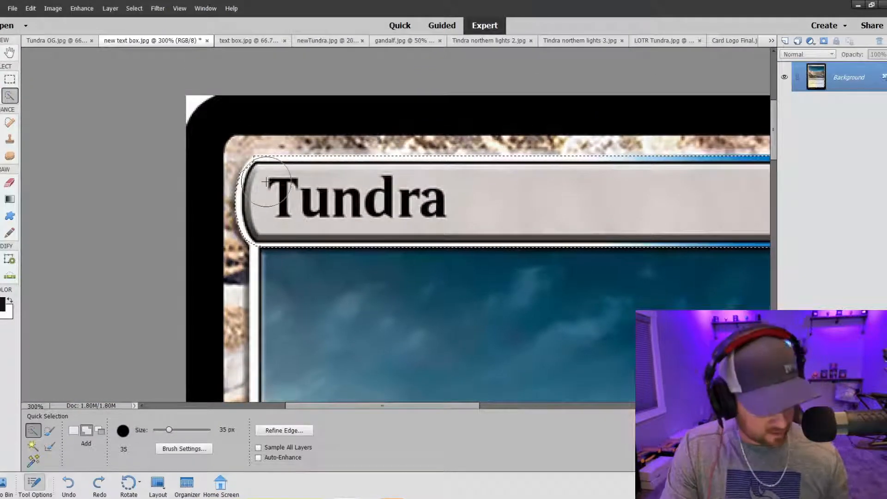
{"action": "key", "text": "alt"}
{"action": "key", "text": "["}
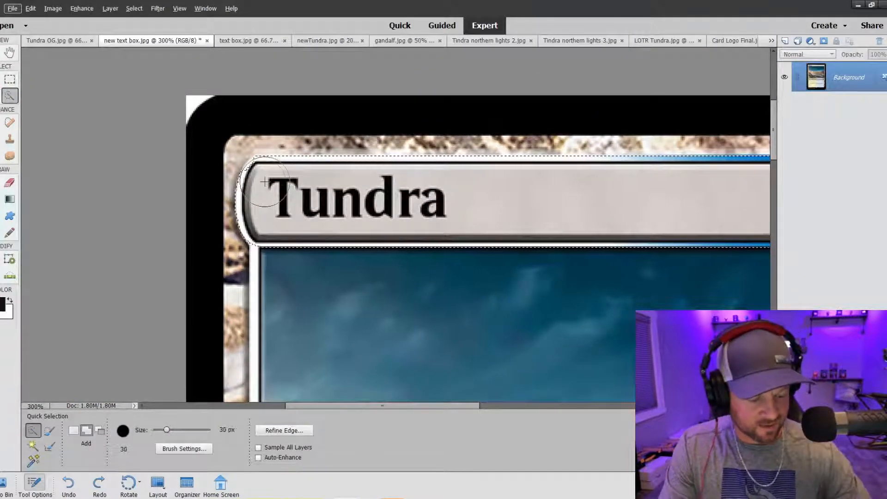
{"action": "key", "text": "bracketleft"}
{"action": "key", "text": "bracketleft"}
{"action": "key", "text": "bracketleft"}
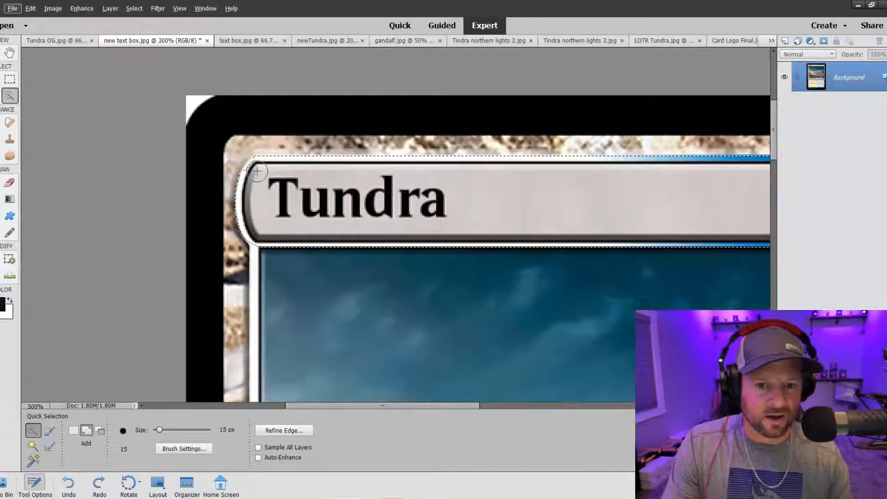
{"action": "left_click", "coordinate": [255, 170]}
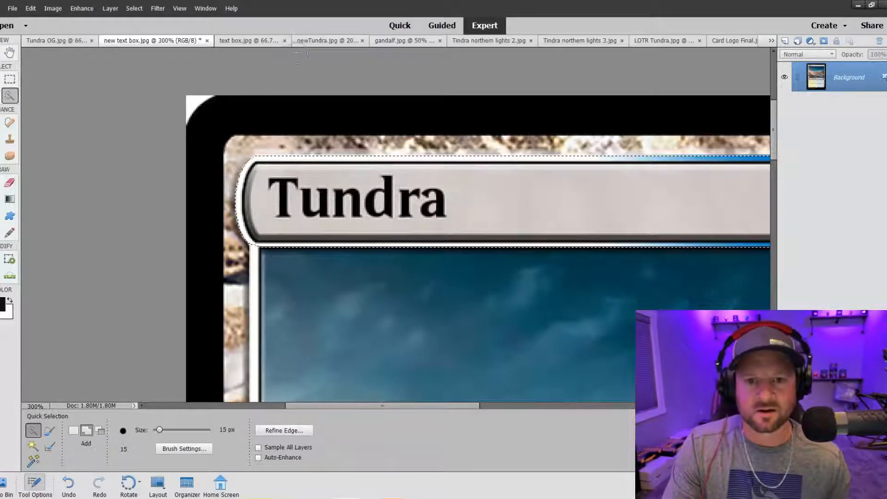
- Copy the selected title bar, type line and text box into newTundra.jpg as a new layer
{"action": "left_click", "coordinate": [312, 45]}
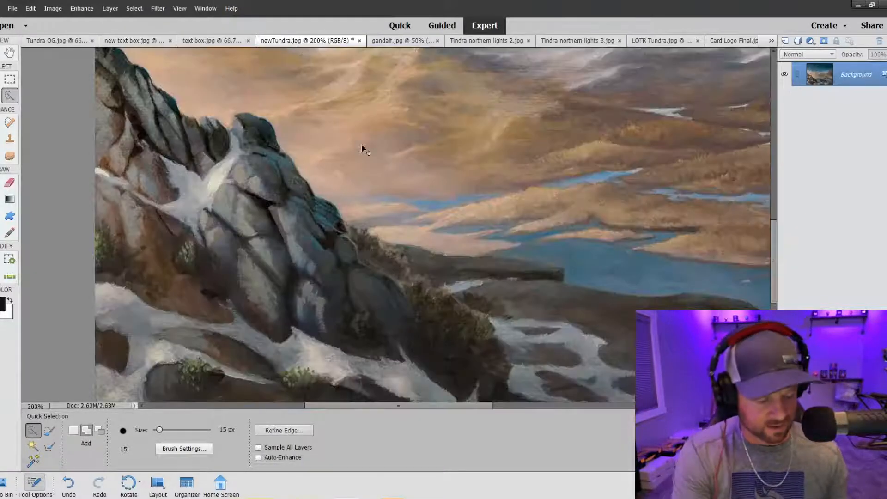
{"action": "key", "text": "ctrl+minus"}
{"action": "key", "text": "ctrl+minus"}
{"action": "key", "text": "ctrl+minus"}
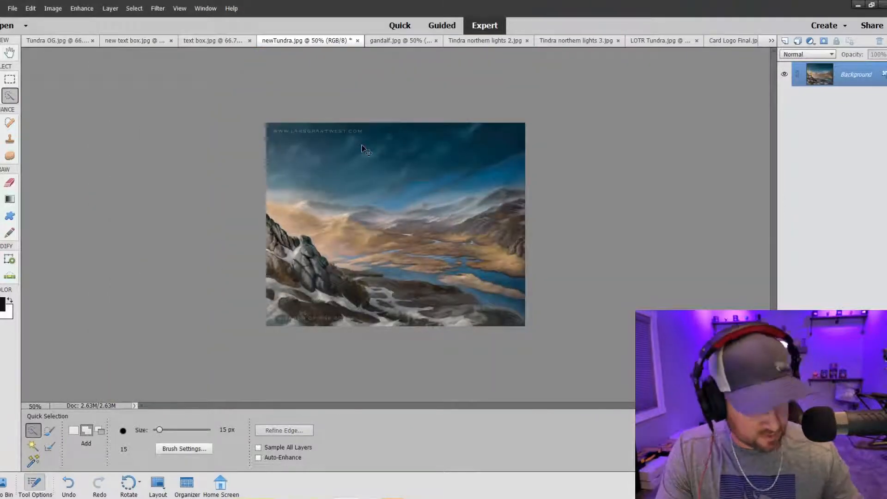
{"action": "key", "text": "ctrl+v"}
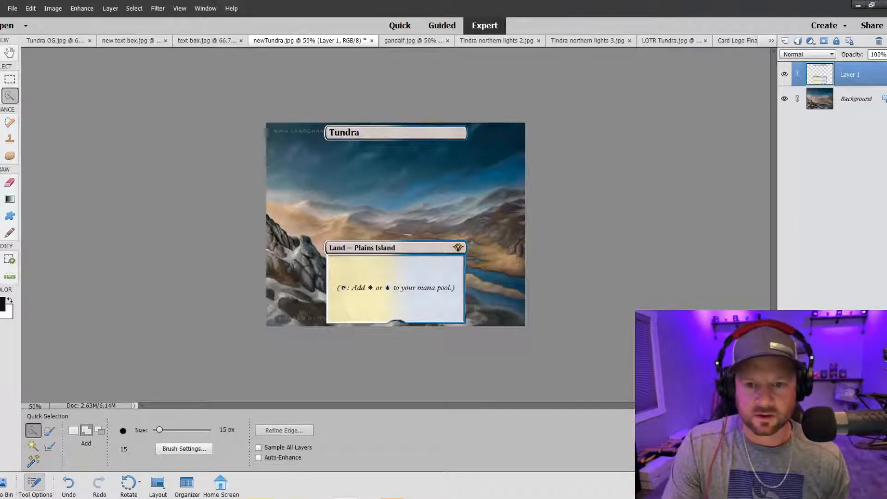
- Scale the pasted card frame proportionally to about 81% and place it over the left part of the landscape
{"action": "key", "text": "v"}
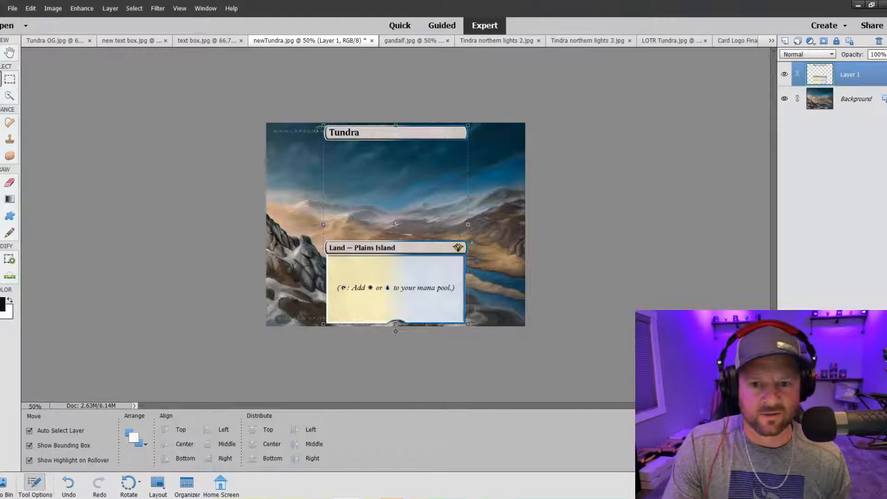
{"action": "left_click_drag", "start_coordinate": [323, 125], "coordinate": [301, 146]}
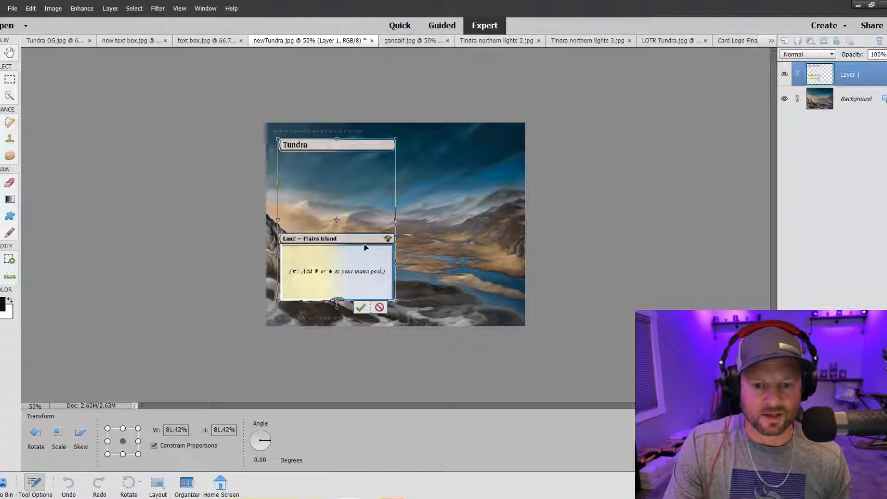
{"action": "left_click_drag", "start_coordinate": [340, 254], "coordinate": [337, 258]}
- Lower the card frame layer's opacity to 41% and move the frame right, toward the middle of the landscape
{"action": "left_click", "coordinate": [877, 55]}
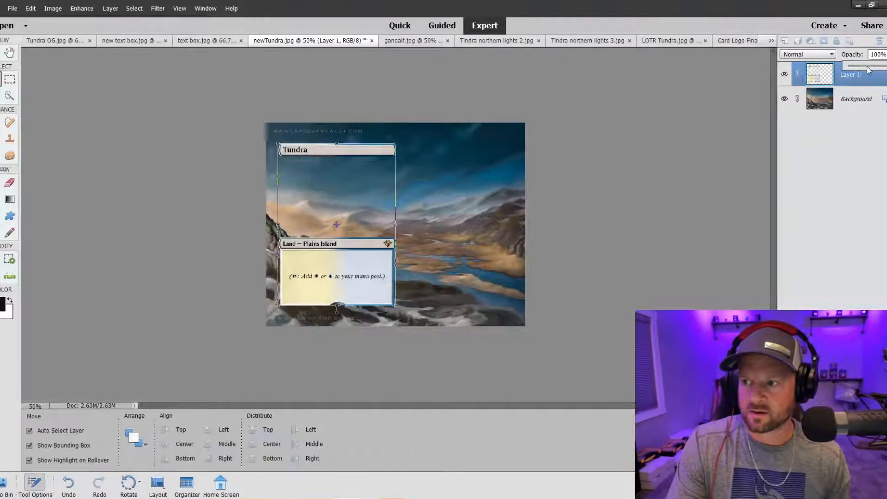
{"action": "left_click", "coordinate": [866, 68]}
{"action": "key", "text": "ctrl+plus"}
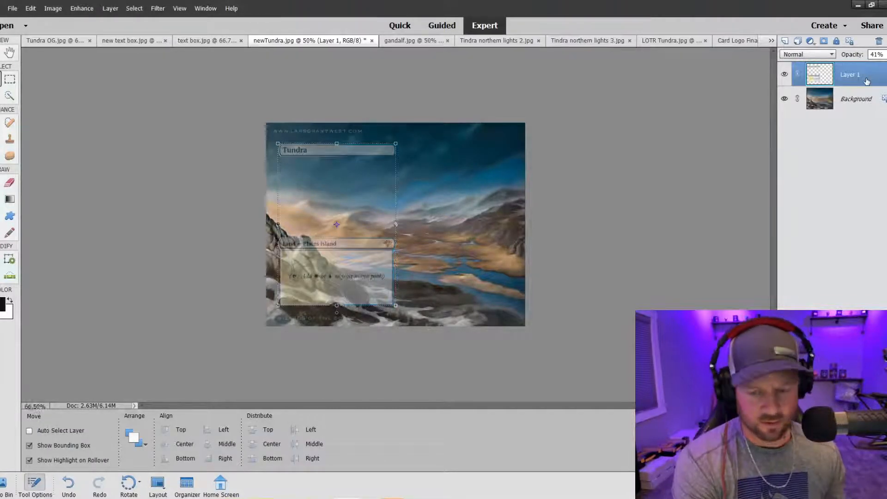
{"action": "key", "text": "ctrl+plus"}
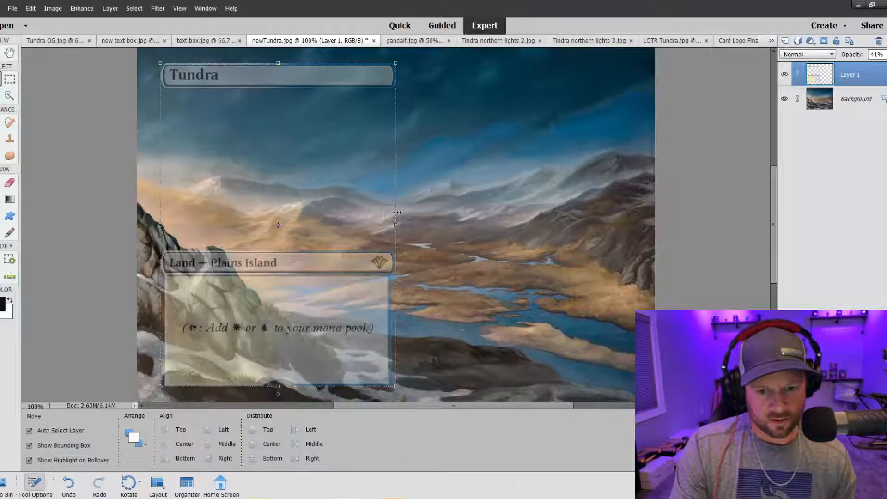
{"action": "left_click_drag", "start_coordinate": [322, 81], "coordinate": [387, 81]}
{"action": "scroll", "coordinate": [391, 258], "scroll_direction": "down", "scroll_amount": 3}
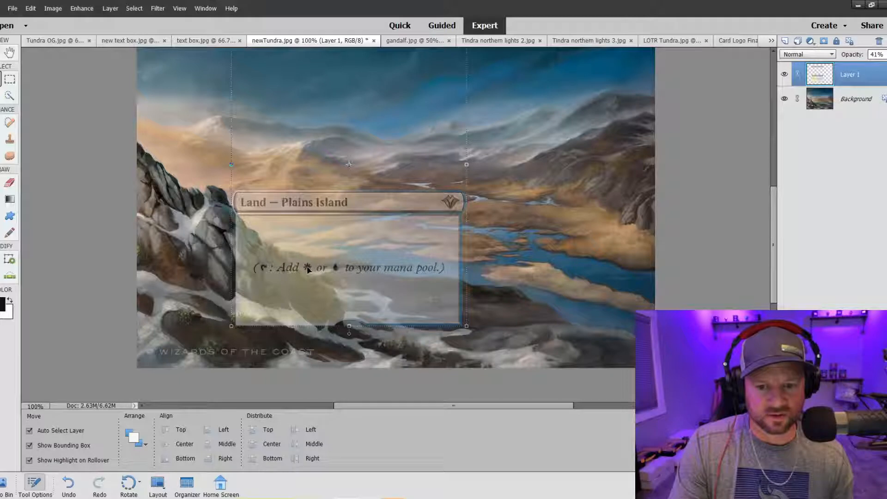
{"action": "scroll", "coordinate": [323, 295], "scroll_direction": "up", "scroll_amount": 5}
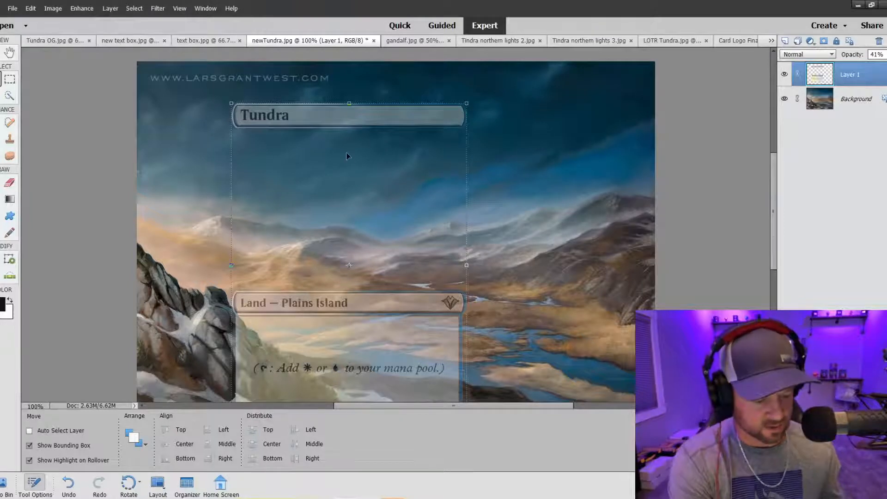
{"action": "key", "text": "ctrl+minus"}
{"action": "key", "text": "ctrl+minus"}
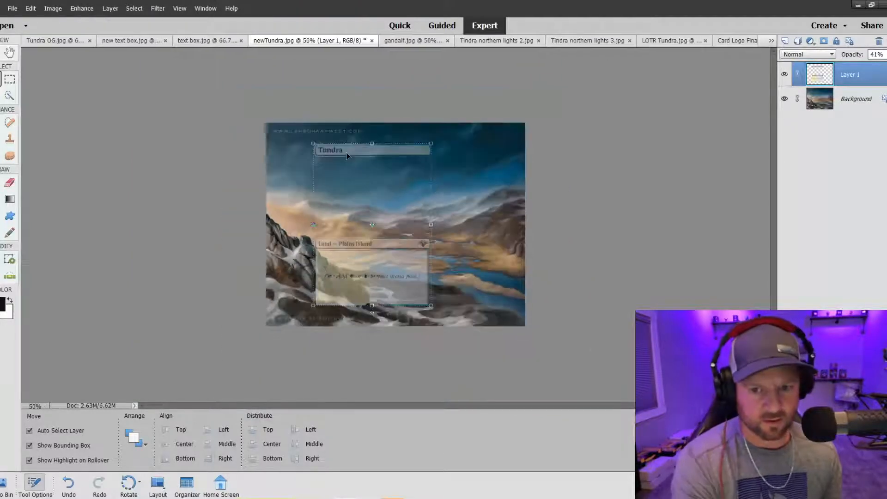
{"action": "left_click", "coordinate": [53, 8]}
{"action": "left_click", "coordinate": [61, 45]}
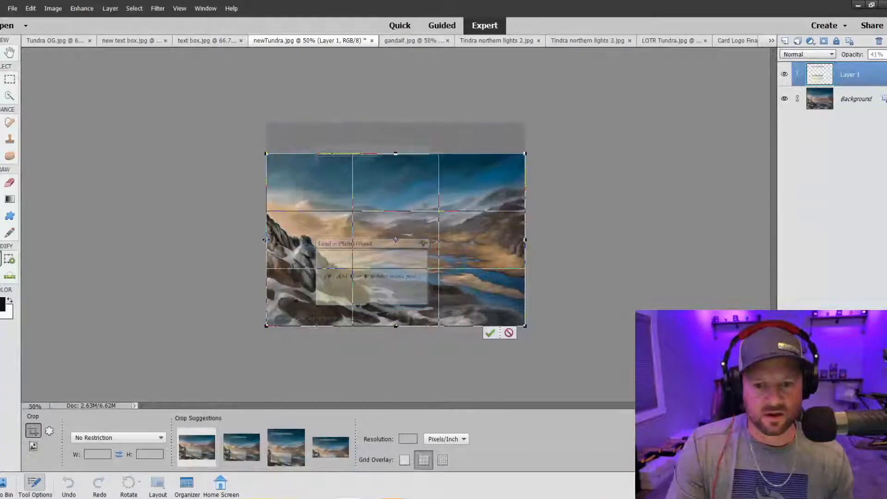
{"action": "left_click_drag", "start_coordinate": [268, 240], "coordinate": [304, 240]}
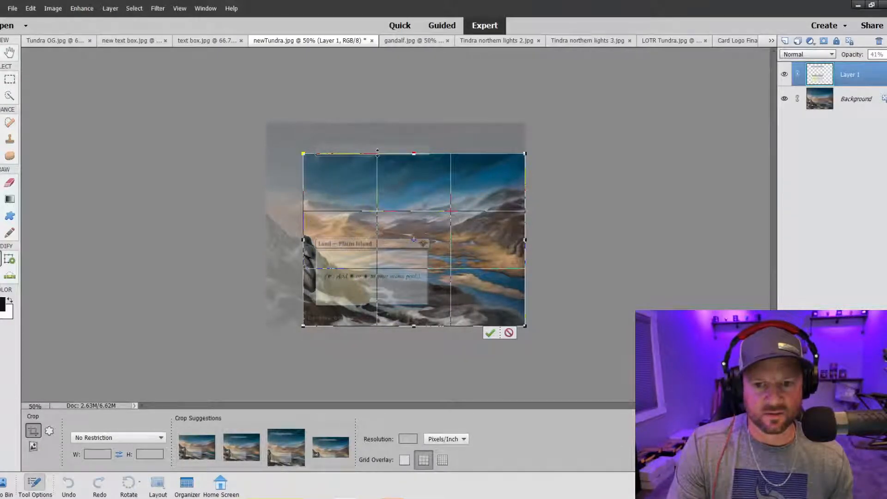
{"action": "left_click_drag", "start_coordinate": [377, 152], "coordinate": [378, 134]}
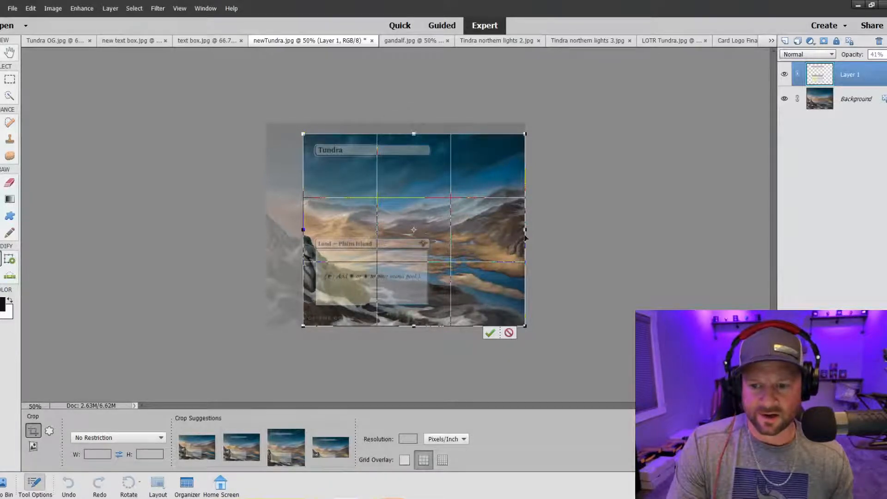
{"action": "left_click_drag", "start_coordinate": [525, 237], "coordinate": [525, 212]}
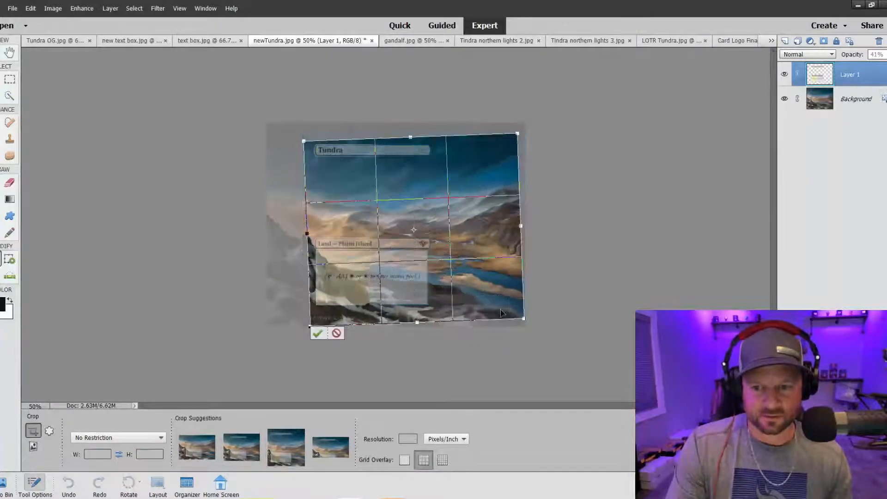
{"action": "left_click", "coordinate": [336, 333]}
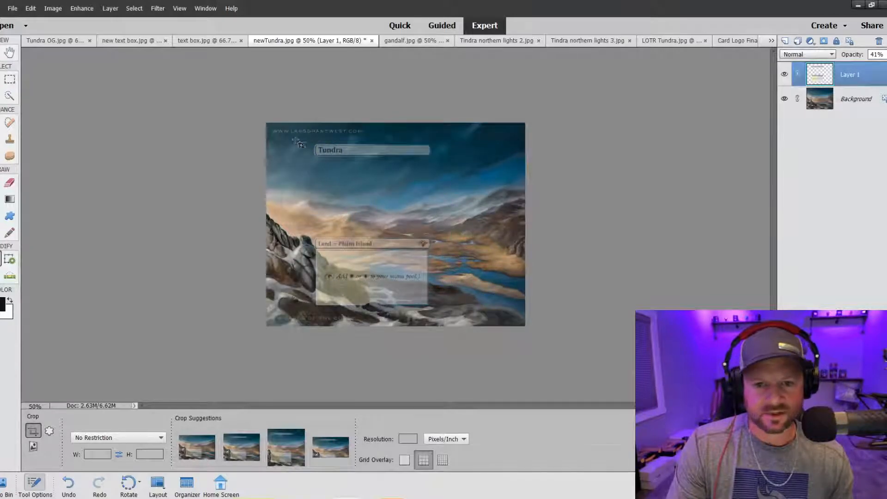
- Crop the image to a portrait card-shaped area with a narrow margin of landscape around the card frame
{"action": "left_click_drag", "start_coordinate": [308, 128], "coordinate": [452, 322]}
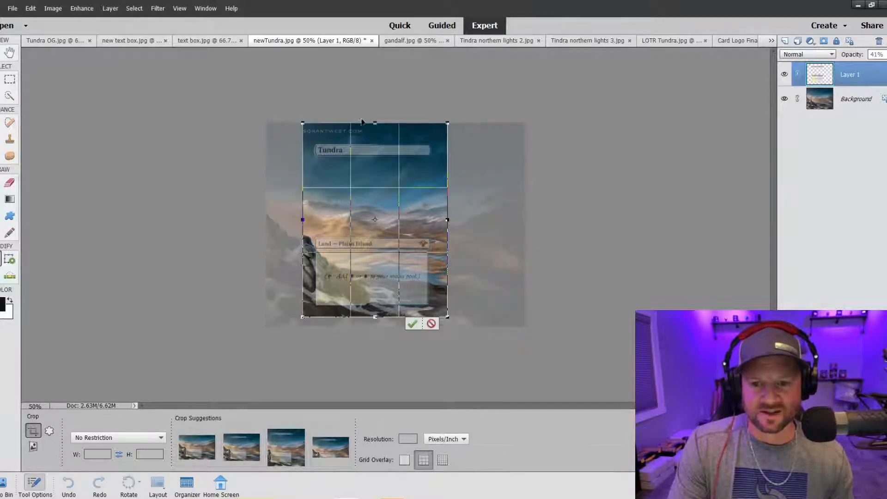
{"action": "left_click_drag", "start_coordinate": [375, 122], "coordinate": [375, 131]}
{"action": "left_click_drag", "start_coordinate": [301, 225], "coordinate": [304, 225]}
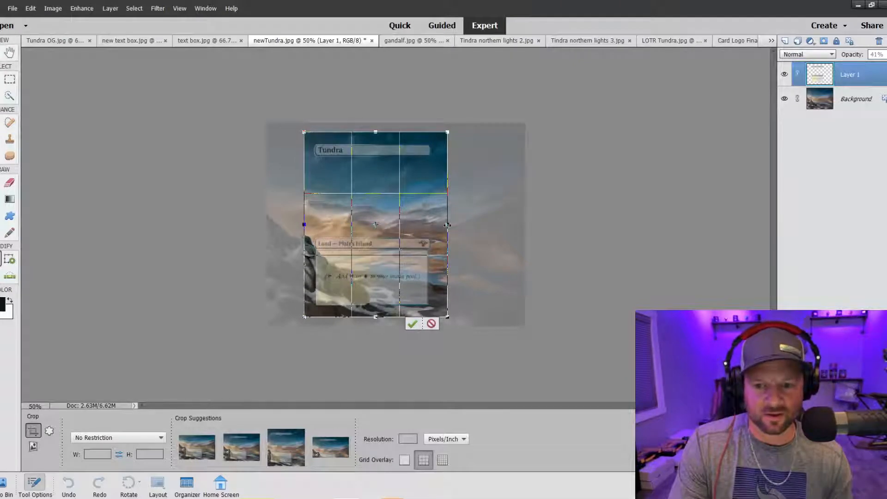
{"action": "left_click_drag", "start_coordinate": [447, 225], "coordinate": [439, 231]}
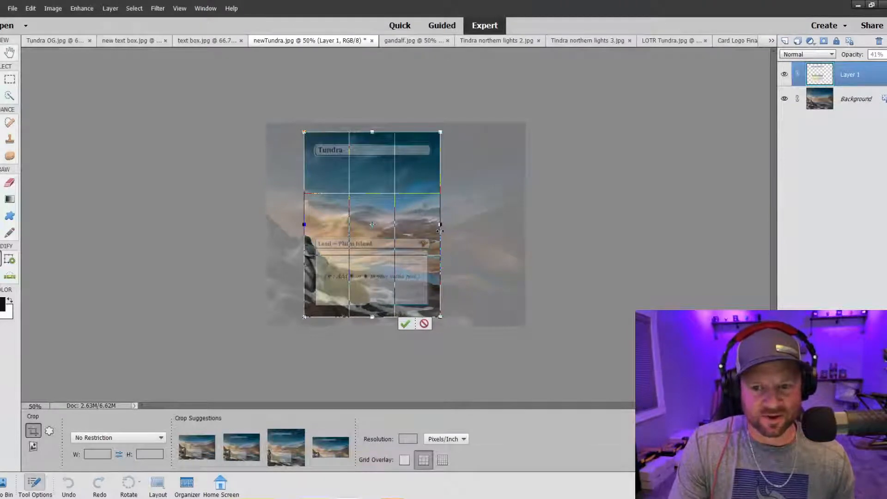
{"action": "left_click", "coordinate": [406, 326]}
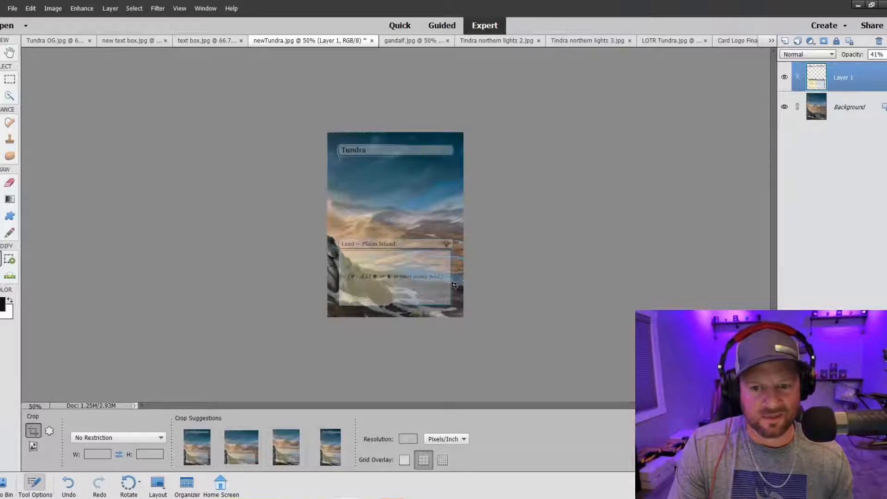
{"action": "key", "text": "ctrl+minus"}
{"action": "key", "text": "ctrl+plus"}
{"action": "key", "text": "ctrl+plus"}
{"action": "key", "text": "ctrl+plus"}
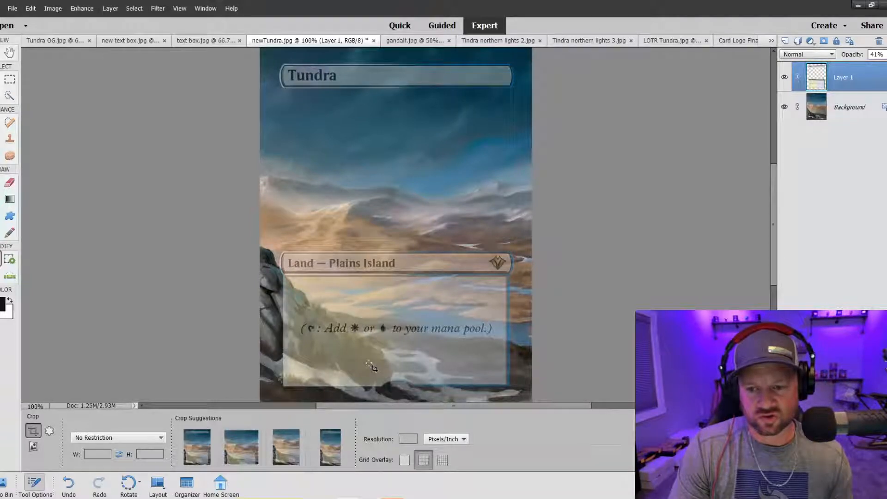
- Select the striped orange-and-blue text box in text box.jpg with the Quick Selection brush enlarged to 45 px
{"action": "left_click", "coordinate": [203, 40]}
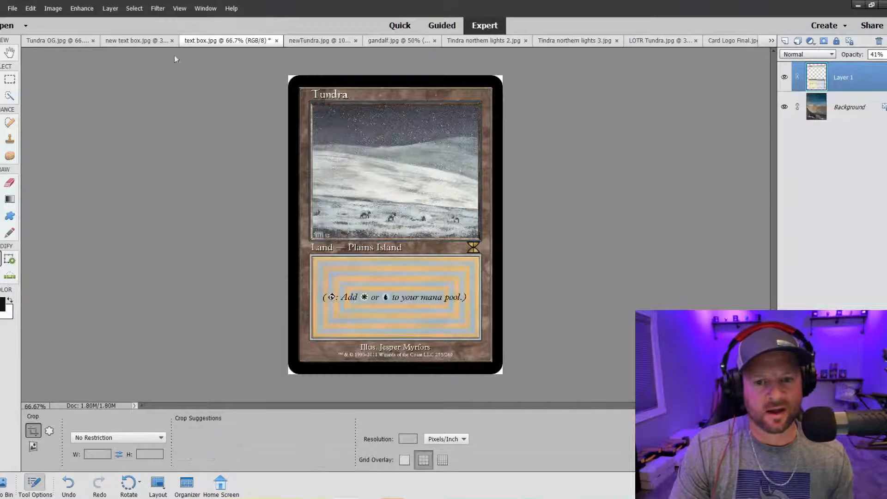
{"action": "left_click", "coordinate": [9, 96]}
{"action": "key", "text": "bracketright"}
{"action": "key", "text": "bracketright"}
{"action": "key", "text": "bracketright"}
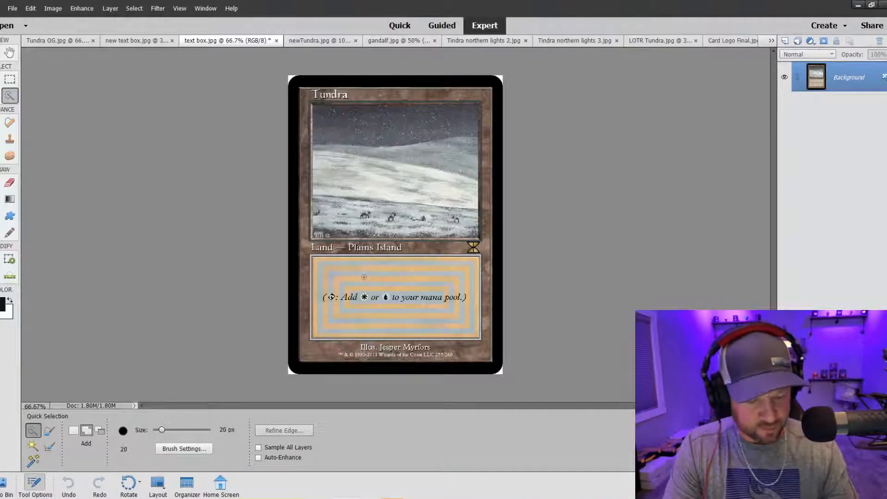
{"action": "mouse_move", "coordinate": [358, 277]}
{"action": "left_mouse_down"}
{"action": "mouse_move", "coordinate": [321, 267]}
{"action": "mouse_move", "coordinate": [445, 270]}
{"action": "mouse_move", "coordinate": [465, 278]}
{"action": "mouse_move", "coordinate": [470, 314]}
{"action": "left_mouse_up"}
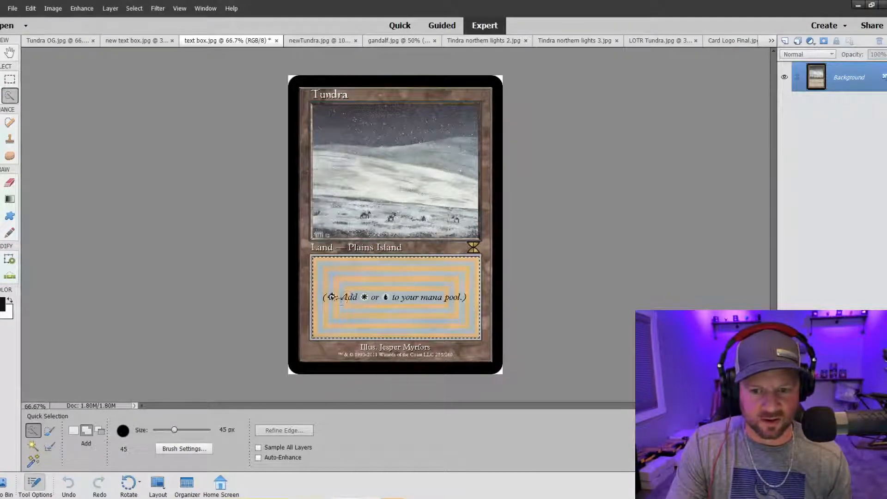
{"action": "left_click_drag", "start_coordinate": [330, 297], "coordinate": [330, 310]}
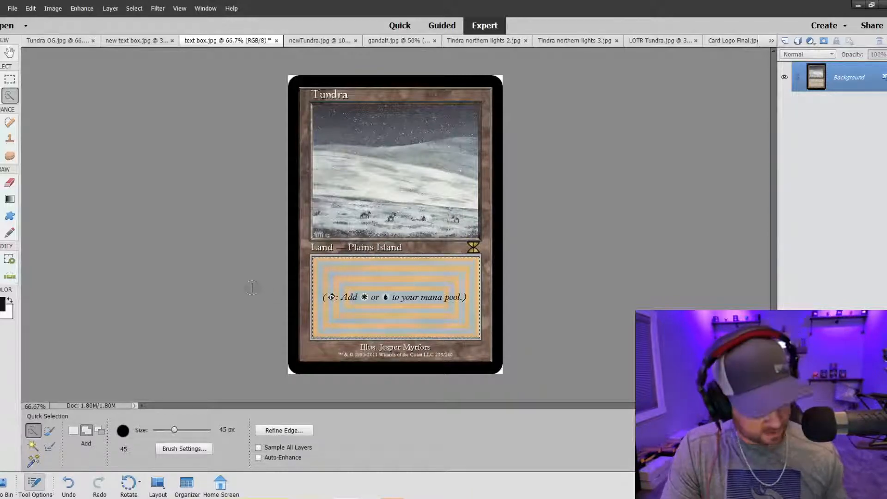
- Copy the selected striped text box into newTundra.jpg as a new layer
{"action": "left_click", "coordinate": [132, 41]}
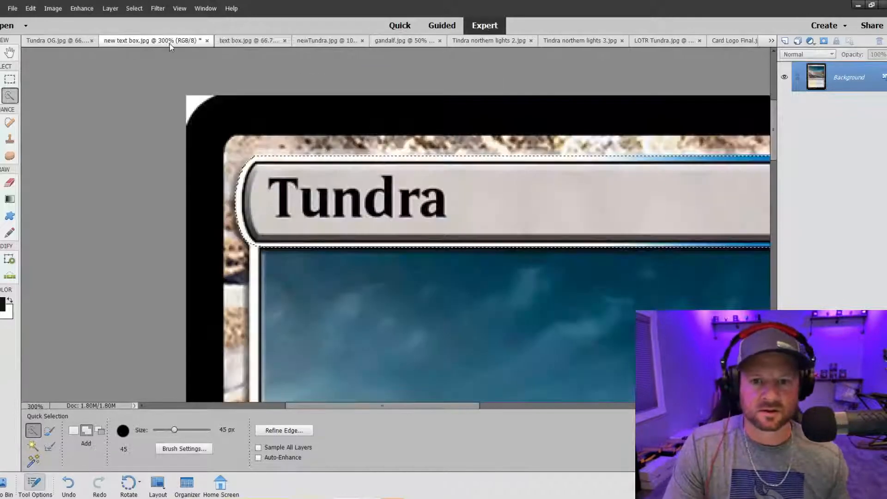
{"action": "left_click", "coordinate": [319, 41]}
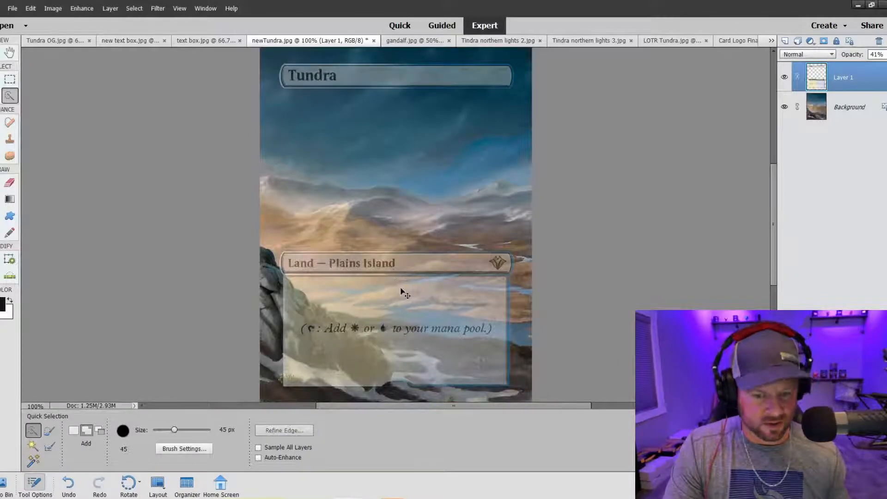
{"action": "key", "text": "ctrl+v"}
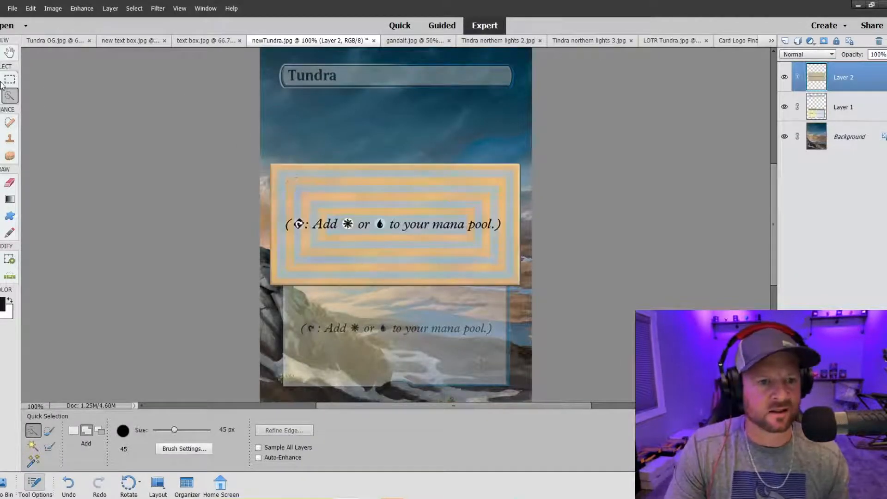
- Scale the striped text box proportionally to about 88% and fit it over the faded text box below the type line
{"action": "key", "text": "v"}
{"action": "left_click_drag", "start_coordinate": [267, 160], "coordinate": [307, 183]}
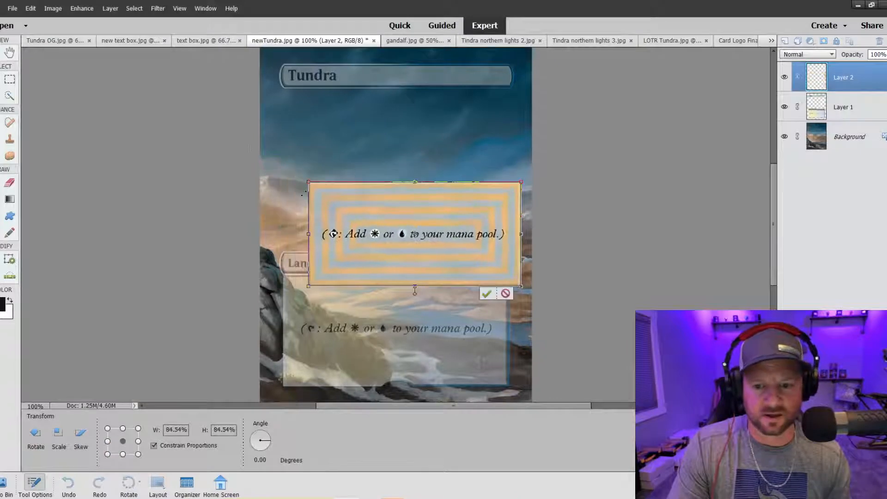
{"action": "left_click_drag", "start_coordinate": [385, 240], "coordinate": [360, 330]}
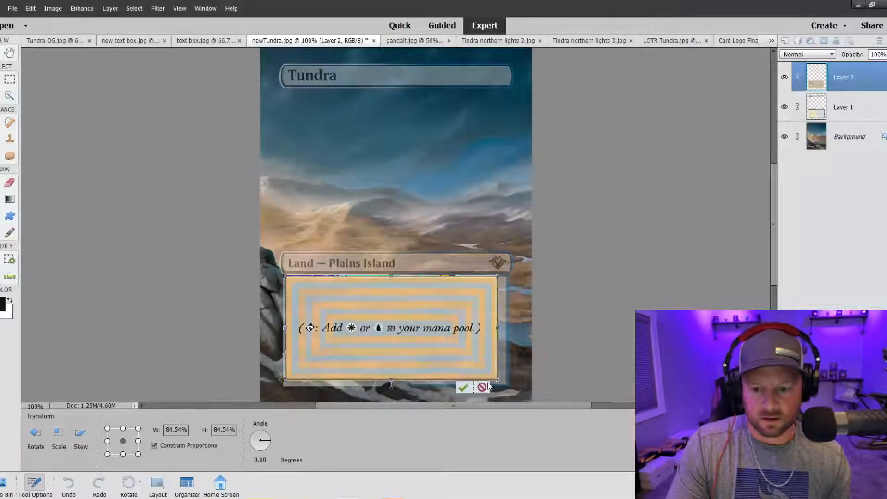
{"action": "left_click_drag", "start_coordinate": [498, 381], "coordinate": [507, 385]}
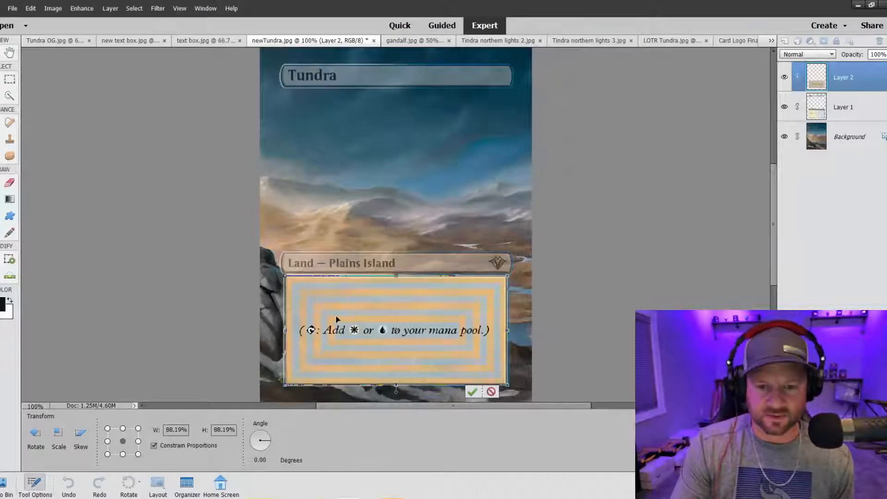
{"action": "left_click", "coordinate": [472, 392]}
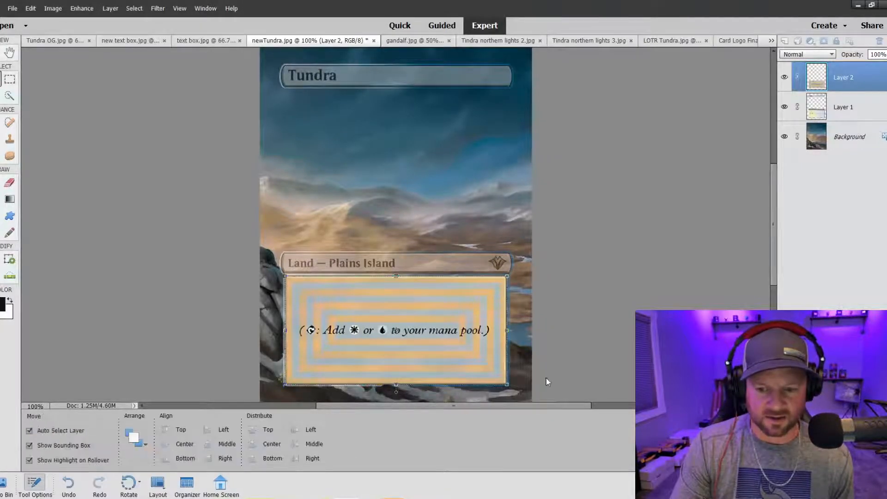
- Shrink the striped text box proportionally to 99.82% and apply the transform
{"action": "left_click", "coordinate": [694, 299]}
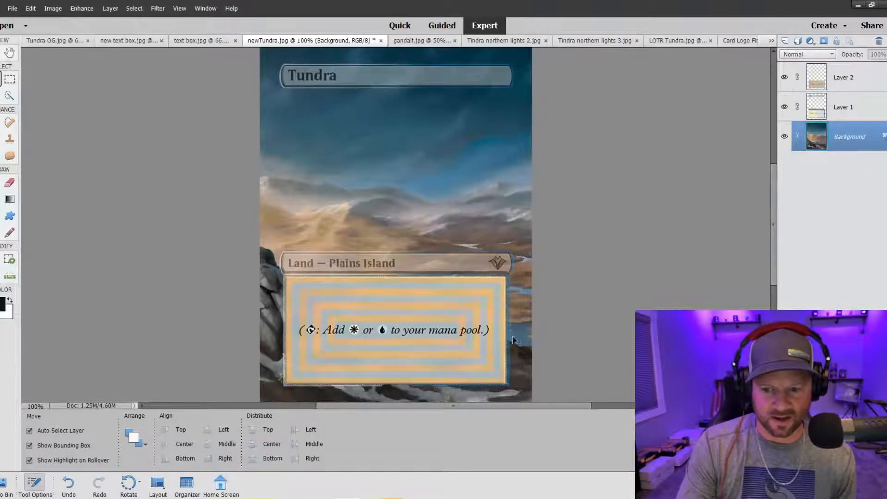
{"action": "left_click", "coordinate": [453, 322]}
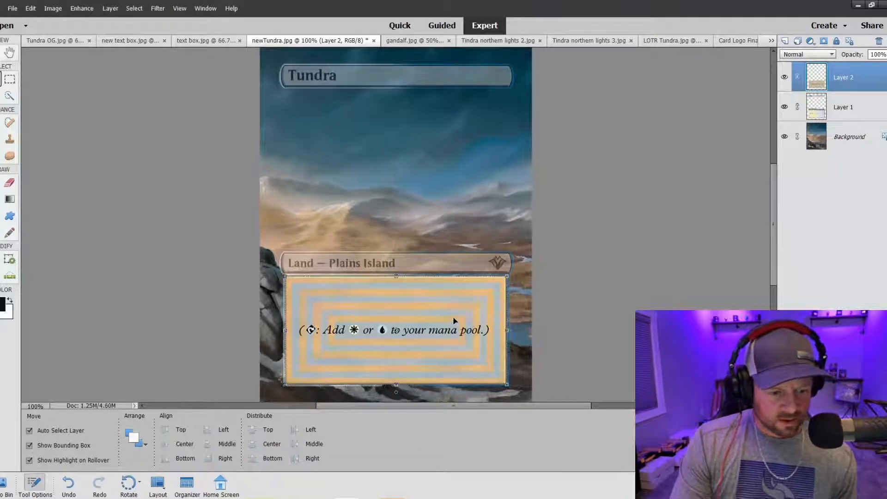
{"action": "left_click", "coordinate": [507, 276]}
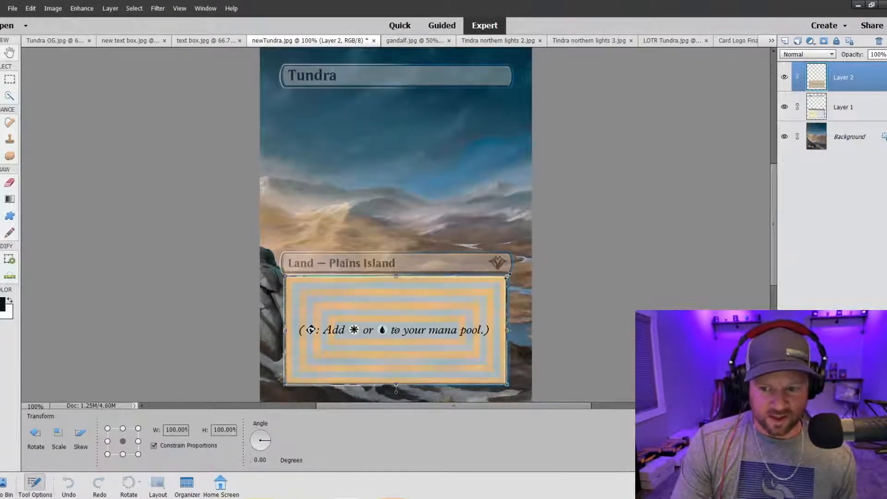
{"action": "left_click_drag", "start_coordinate": [507, 275], "coordinate": [506, 276]}
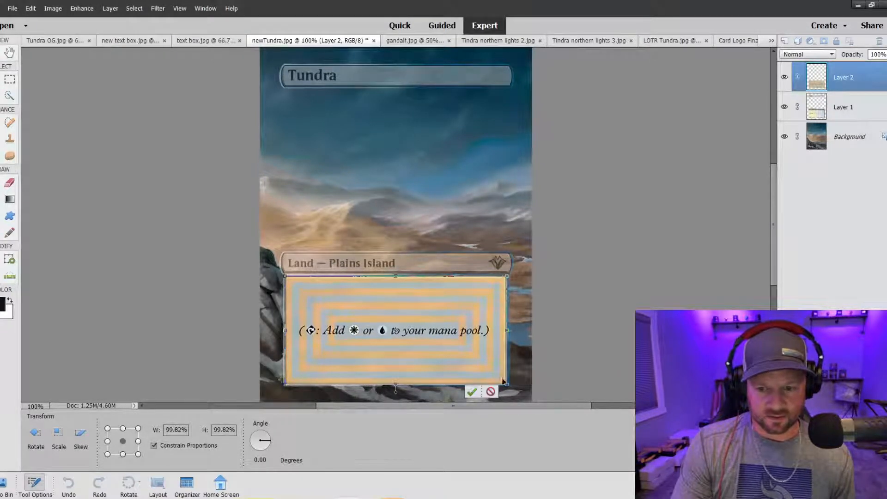
{"action": "left_click", "coordinate": [474, 393]}
{"action": "left_click", "coordinate": [599, 326]}
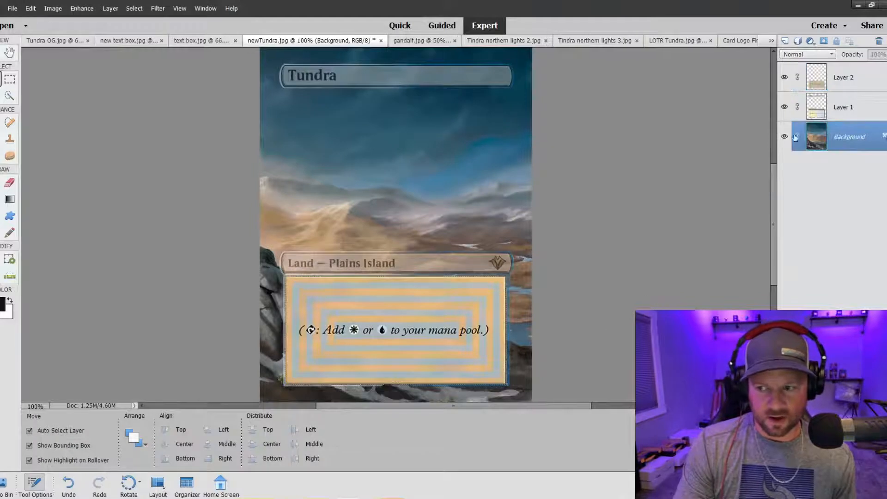
- Raise the opacity of the card frame on Layer 1 to 63%
{"action": "left_click", "coordinate": [835, 111]}
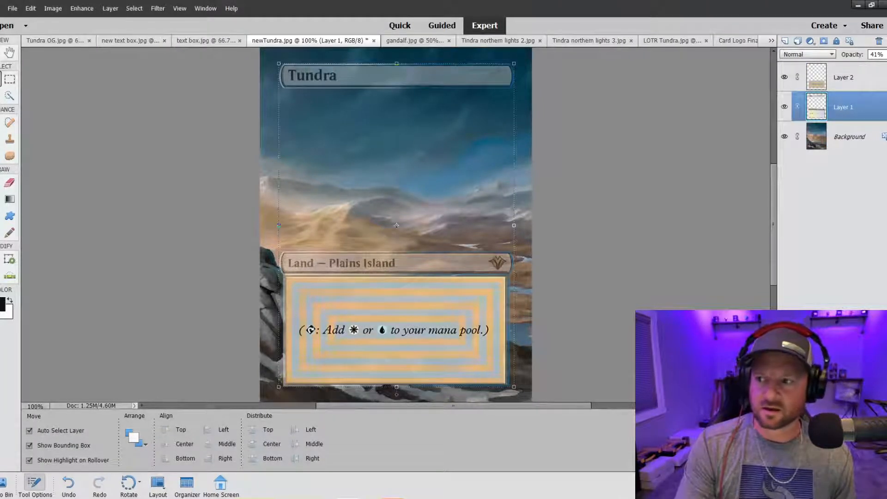
{"action": "left_click", "coordinate": [886, 54]}
{"action": "left_click", "coordinate": [879, 67]}
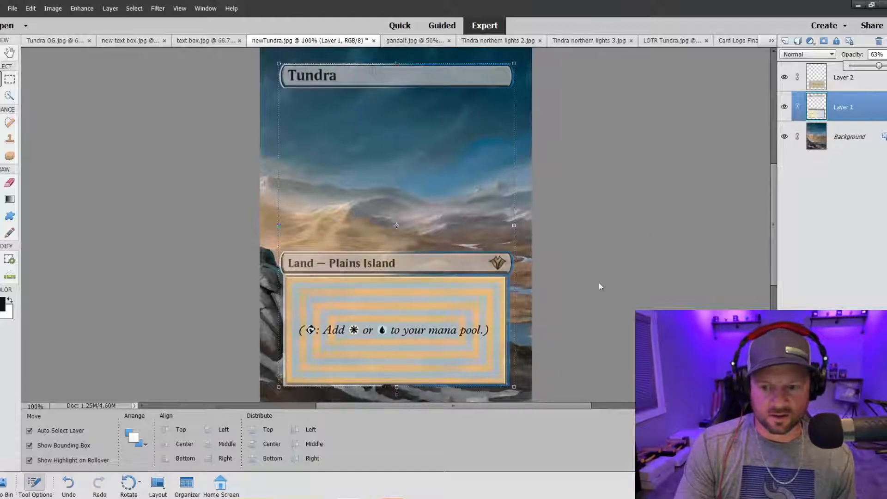
- Nudge the striped text box slightly up beneath the type line and align it horizontally between the frame's side borders
{"action": "left_click", "coordinate": [492, 300]}
{"action": "key", "text": "ctrl+equal"}
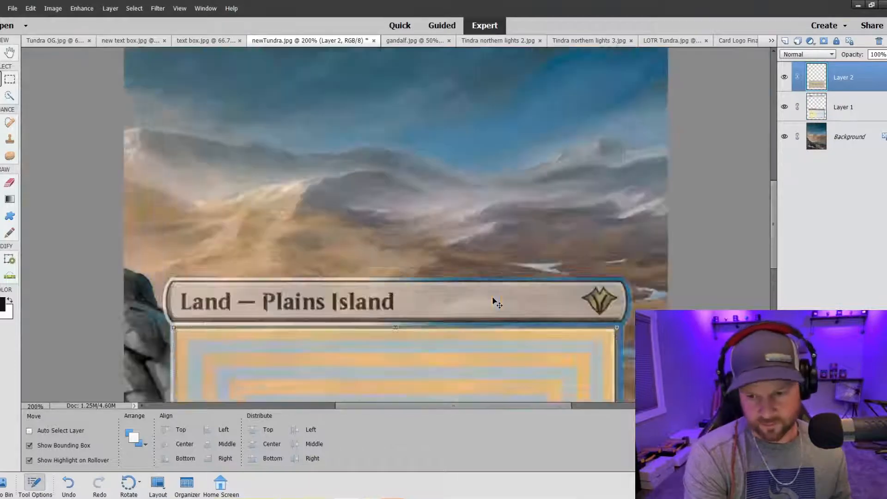
{"action": "key", "text": "ctrl+equal"}
{"action": "scroll", "coordinate": [501, 284], "scroll_direction": "down", "scroll_amount": 2}
{"action": "scroll", "coordinate": [505, 290], "scroll_direction": "down", "scroll_amount": 2}
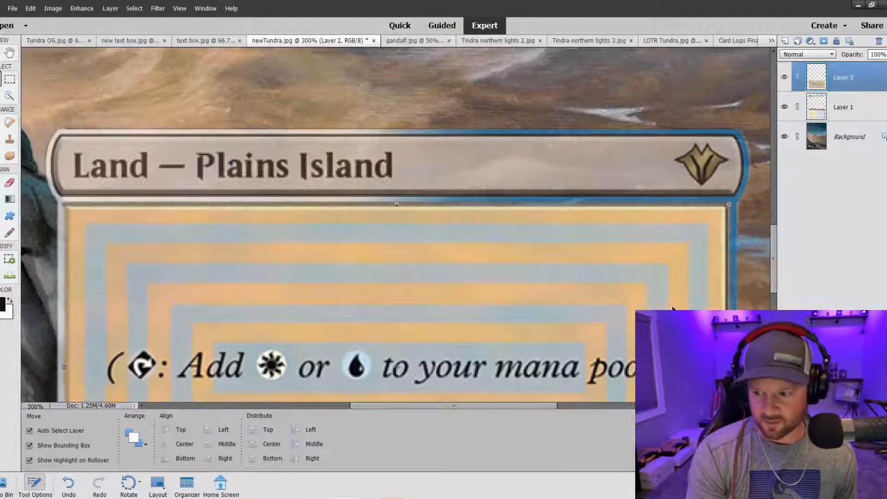
{"action": "key", "text": "Up"}
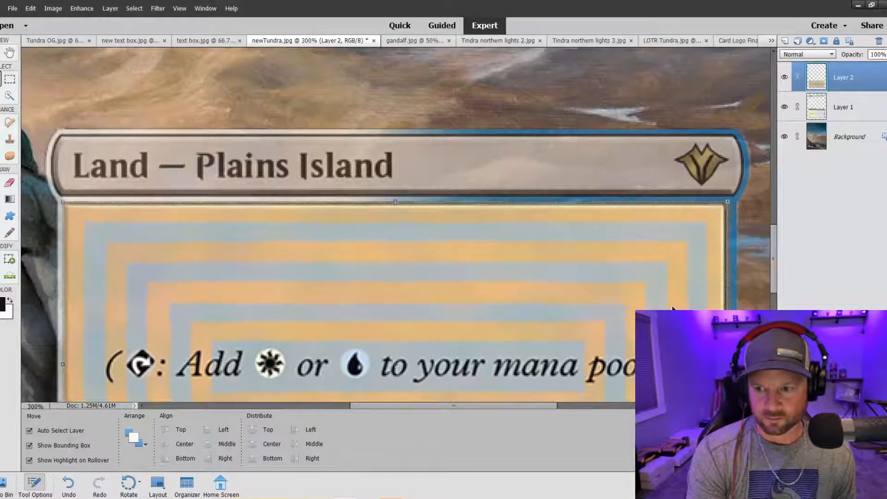
{"action": "key", "text": "Up"}
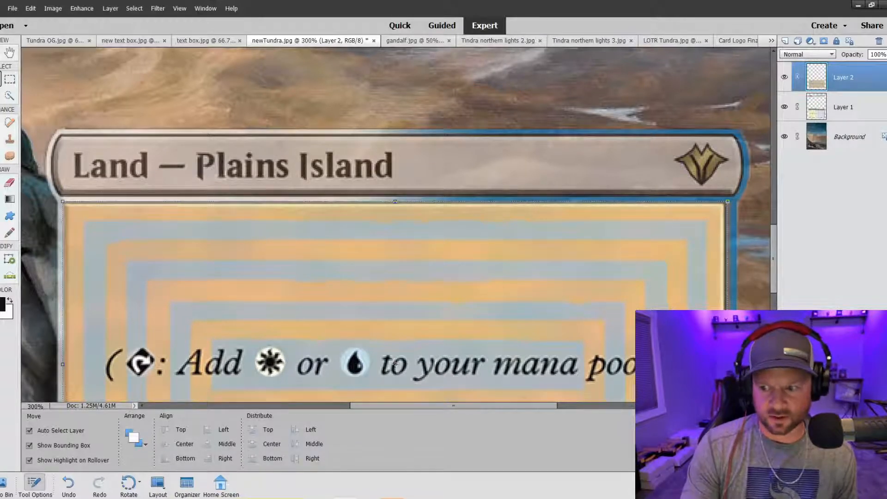
{"action": "scroll", "coordinate": [673, 308], "scroll_direction": "down", "scroll_amount": 5}
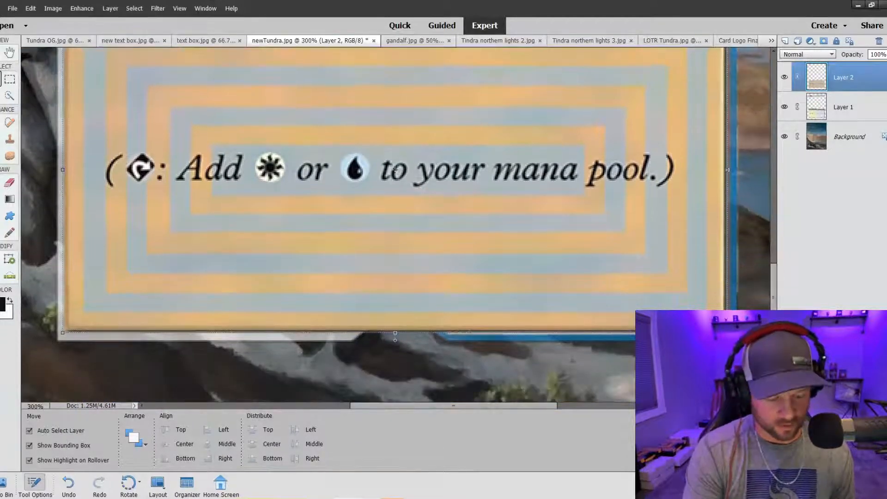
{"action": "key", "text": "Right"}
{"action": "key", "text": "Right"}
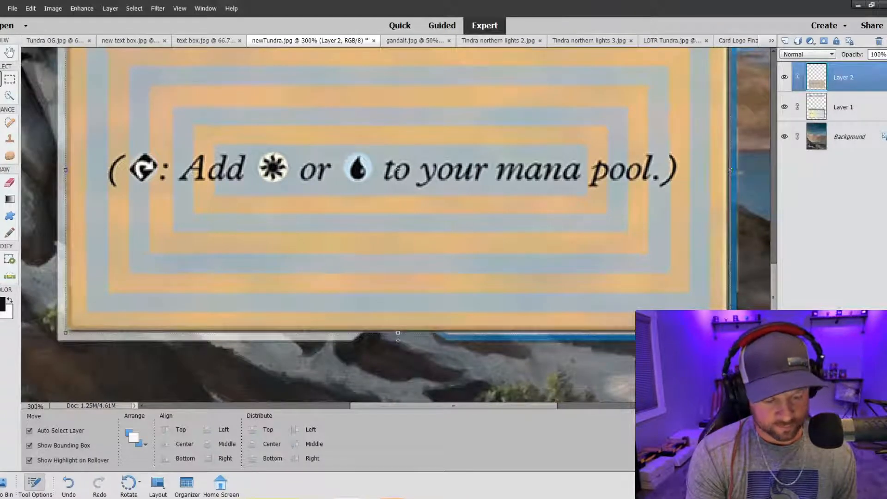
{"action": "key", "text": "Left"}
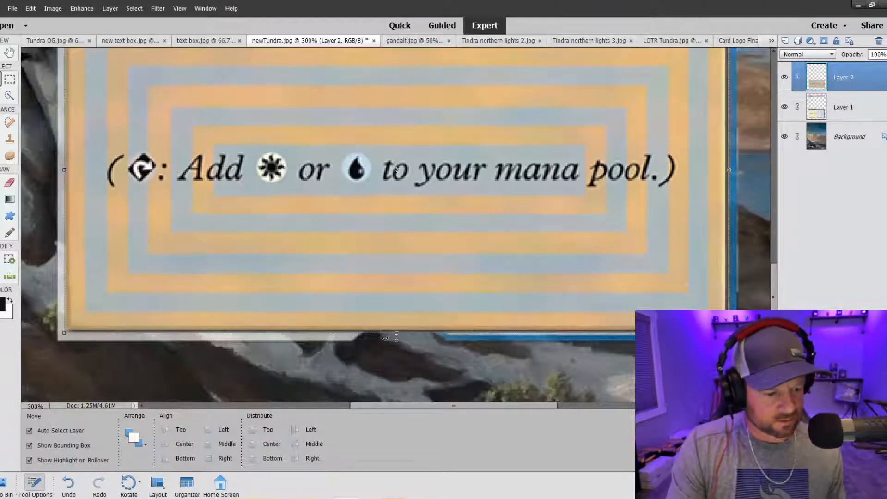
- Lower the opacity of the striped text box on Layer 2 to 34%
{"action": "key", "text": "ctrl+minus"}
{"action": "key", "text": "ctrl+minus"}
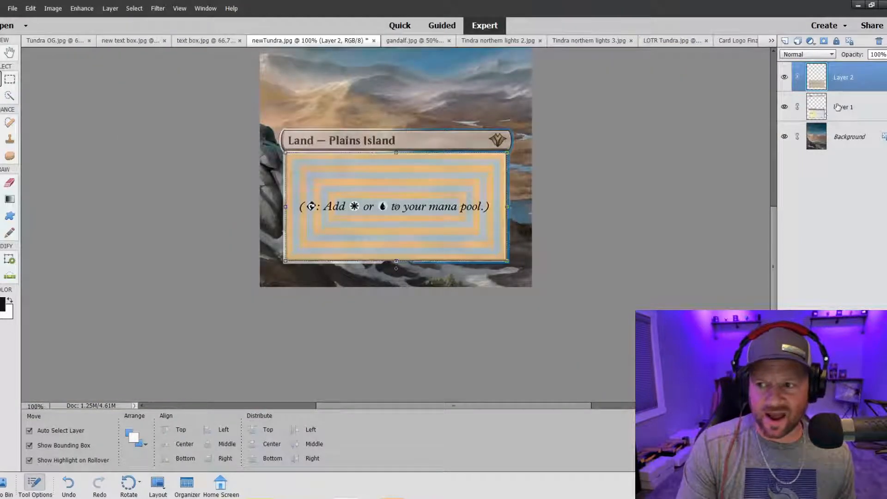
{"action": "left_click", "coordinate": [882, 54]}
{"action": "left_click_drag", "start_coordinate": [877, 67], "coordinate": [865, 68]}
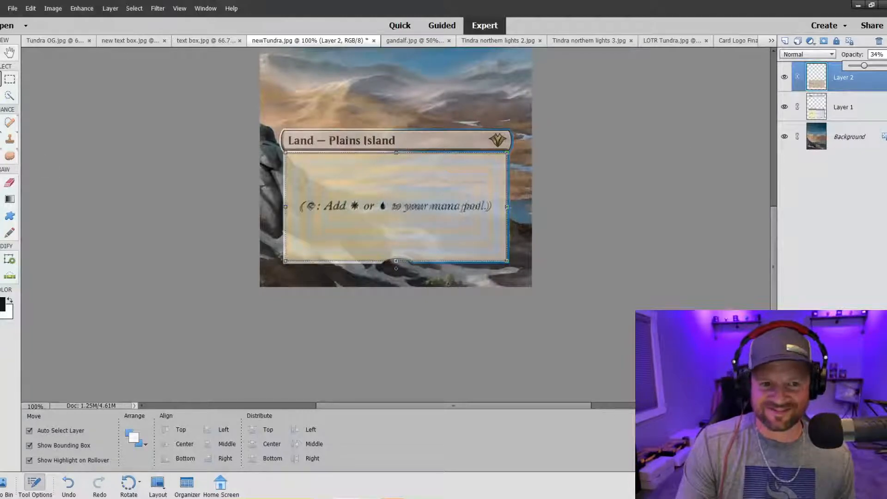
- Select the inside of the text box on Layer 1 with a rectangular marquee, leaving its outer border outside the selection
{"action": "left_click", "coordinate": [10, 138]}
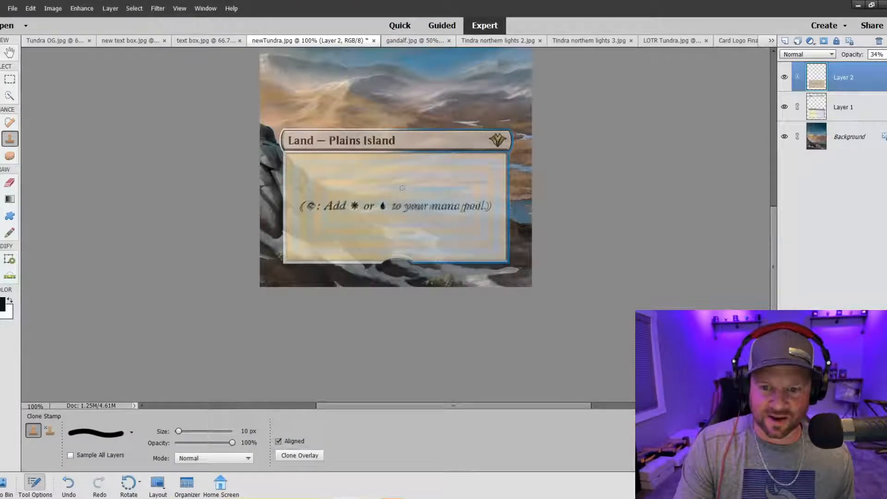
{"action": "left_click", "coordinate": [814, 111]}
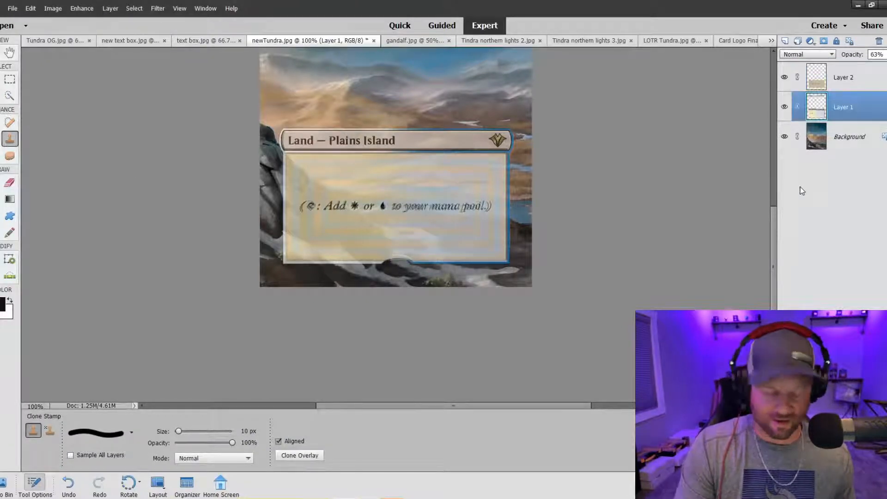
{"action": "key", "text": "ctrl+equal"}
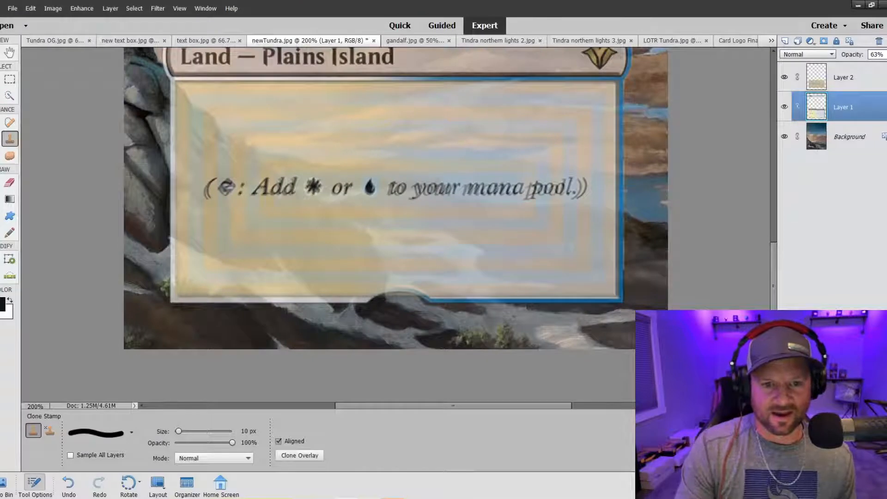
{"action": "left_click", "coordinate": [10, 79]}
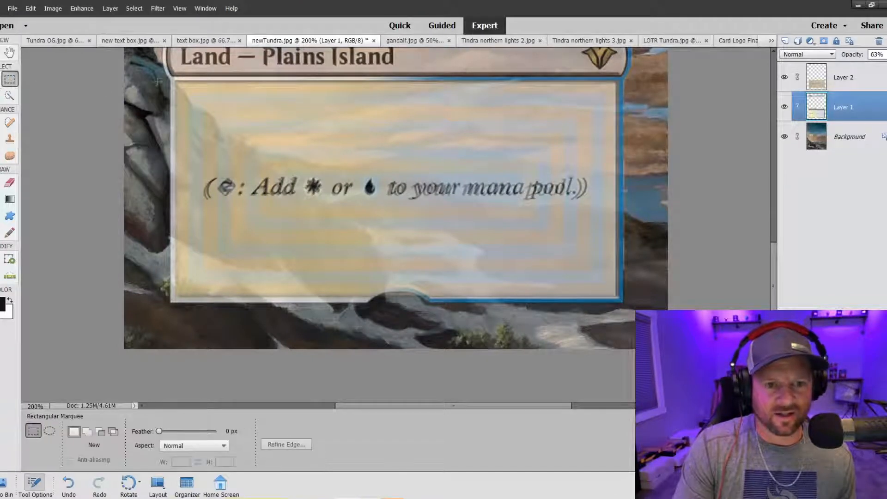
{"action": "left_click_drag", "start_coordinate": [176, 81], "coordinate": [617, 297]}
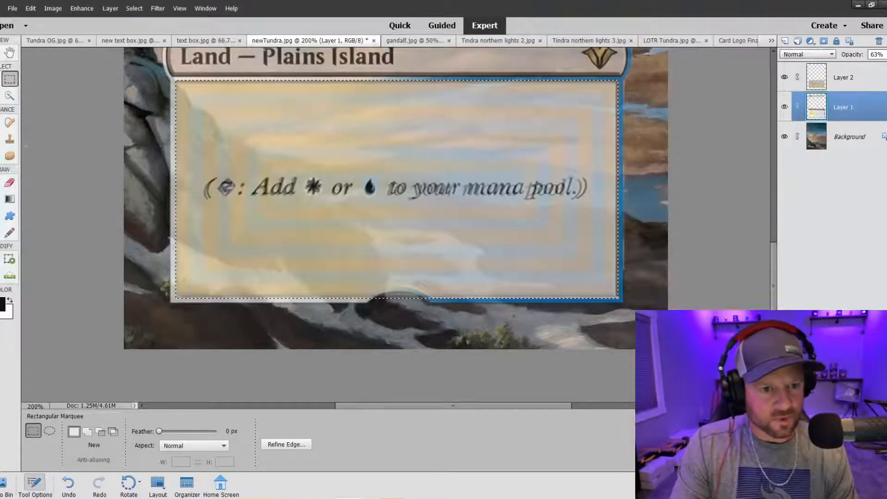
- Enlarge the Clone Stamp brush to 40 px and, with the striped Layer 2 as source, lower Layer 1's opacity to 44%
{"action": "key", "text": "s"}
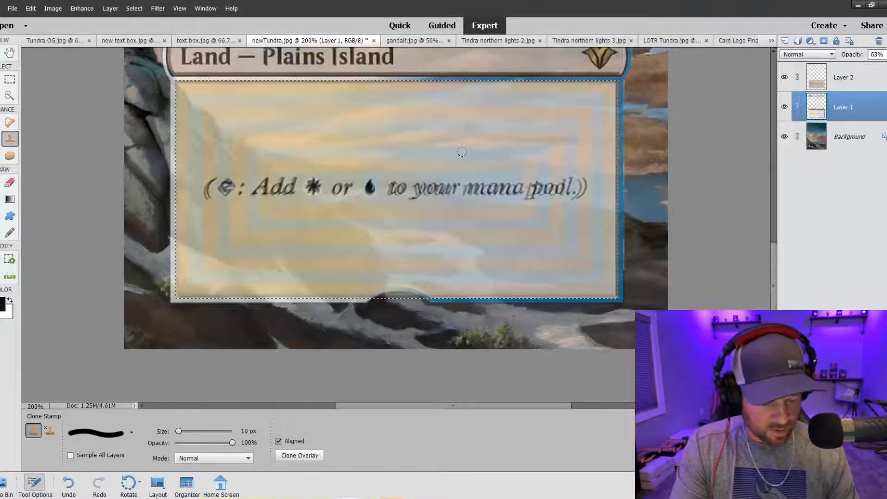
{"action": "key", "text": "bracketright"}
{"action": "key", "text": "bracketright"}
{"action": "key", "text": "bracketright"}
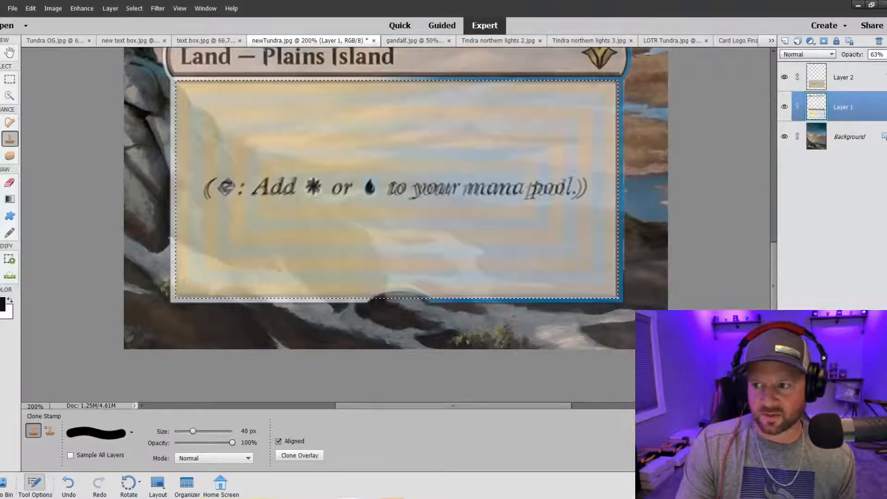
{"action": "left_click", "coordinate": [830, 79]}
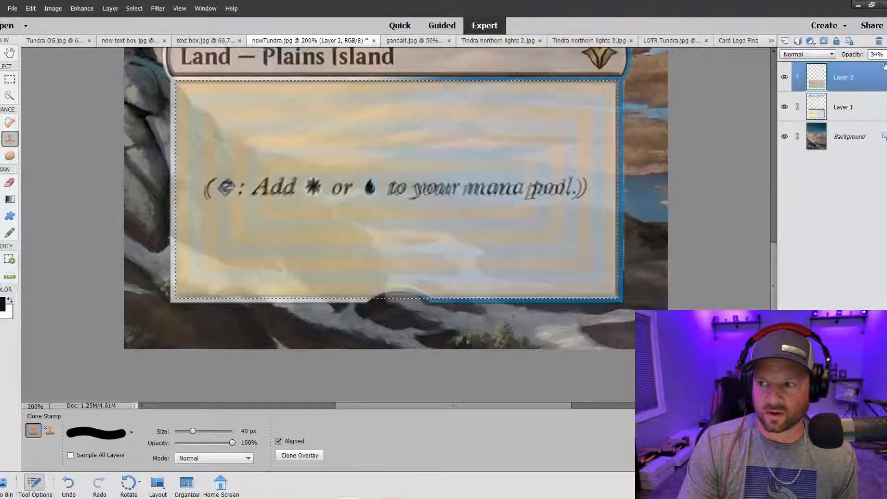
{"action": "left_click", "coordinate": [846, 106]}
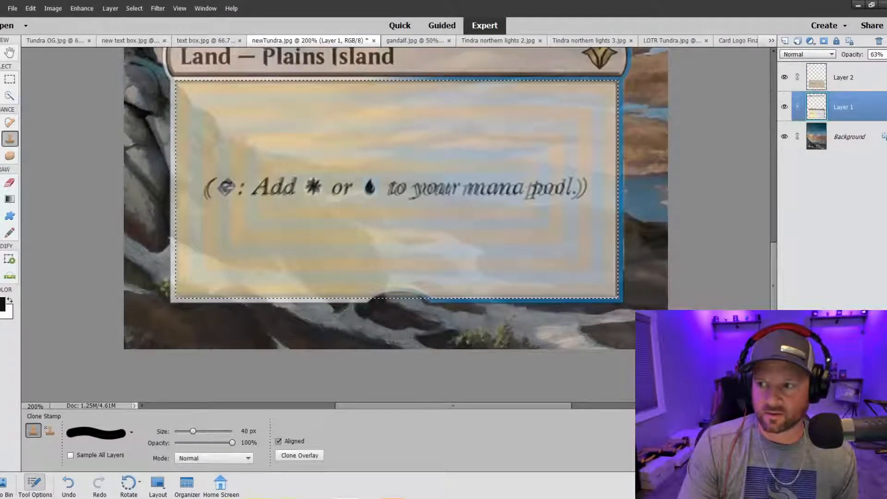
{"action": "left_click", "coordinate": [885, 55]}
{"action": "left_click_drag", "start_coordinate": [880, 66], "coordinate": [869, 66]}
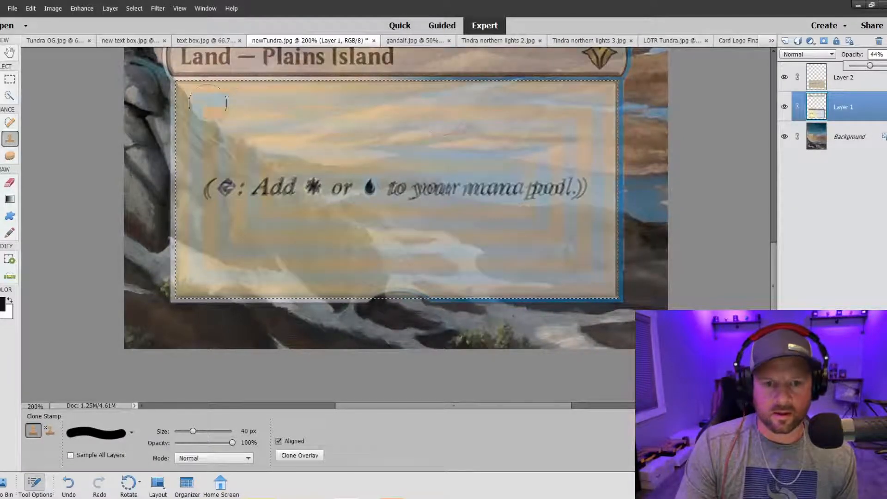
- Clone the striped pattern over the old rules text throughout the selected area of Layer 1 and clear the selection
{"action": "left_click_drag", "start_coordinate": [194, 98], "coordinate": [549, 90]}
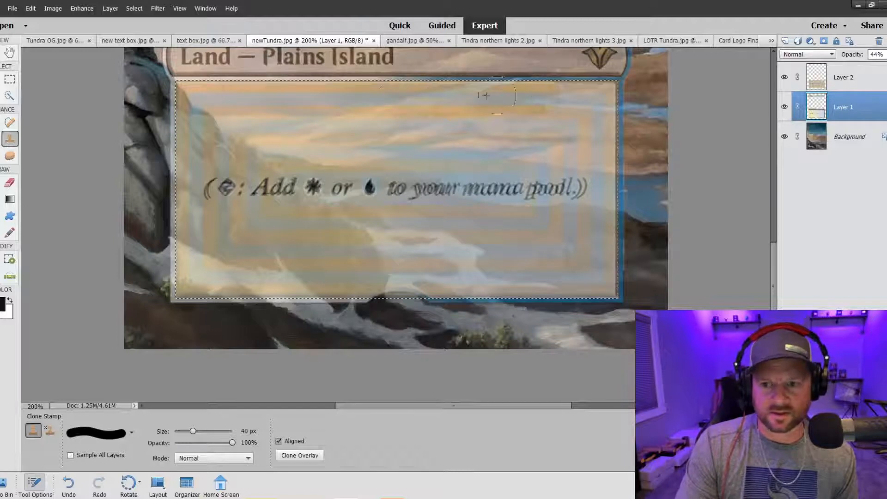
{"action": "mouse_move", "coordinate": [486, 96]}
{"action": "left_mouse_down"}
{"action": "mouse_move", "coordinate": [605, 113]}
{"action": "mouse_move", "coordinate": [402, 139]}
{"action": "mouse_move", "coordinate": [513, 166]}
{"action": "mouse_move", "coordinate": [214, 151]}
{"action": "mouse_move", "coordinate": [577, 191]}
{"action": "mouse_move", "coordinate": [194, 194]}
{"action": "mouse_move", "coordinate": [582, 230]}
{"action": "mouse_move", "coordinate": [185, 224]}
{"action": "mouse_move", "coordinate": [573, 252]}
{"action": "mouse_move", "coordinate": [185, 268]}
{"action": "mouse_move", "coordinate": [199, 259]}
{"action": "mouse_move", "coordinate": [512, 285]}
{"action": "mouse_move", "coordinate": [194, 235]}
{"action": "mouse_move", "coordinate": [462, 263]}
{"action": "mouse_move", "coordinate": [517, 248]}
{"action": "mouse_move", "coordinate": [610, 290]}
{"action": "left_mouse_up"}
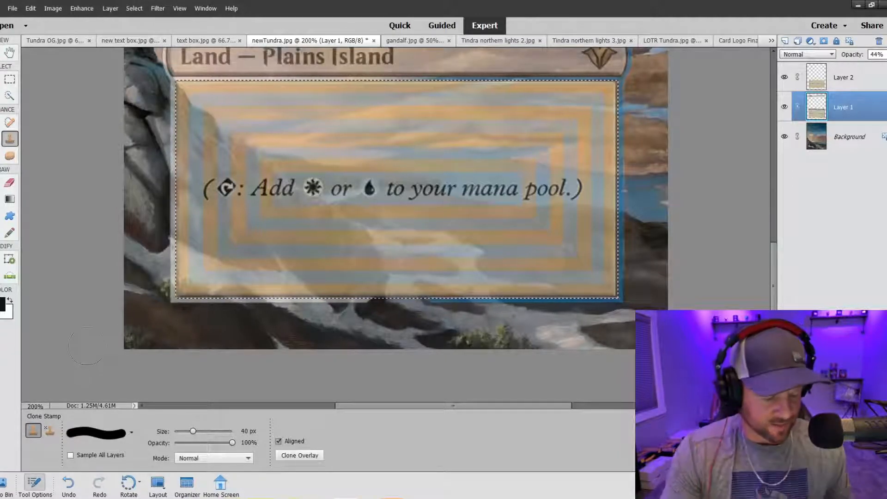
{"action": "key", "text": "ctrl+minus"}
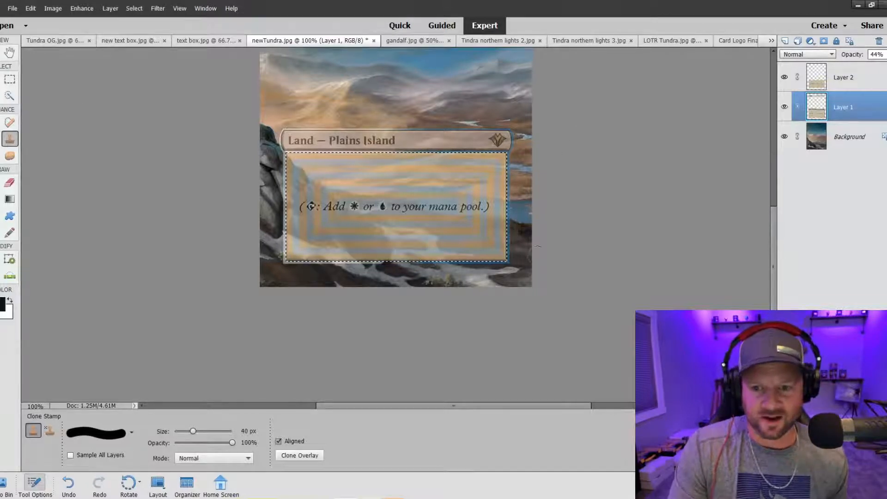
{"action": "left_click", "coordinate": [10, 95]}
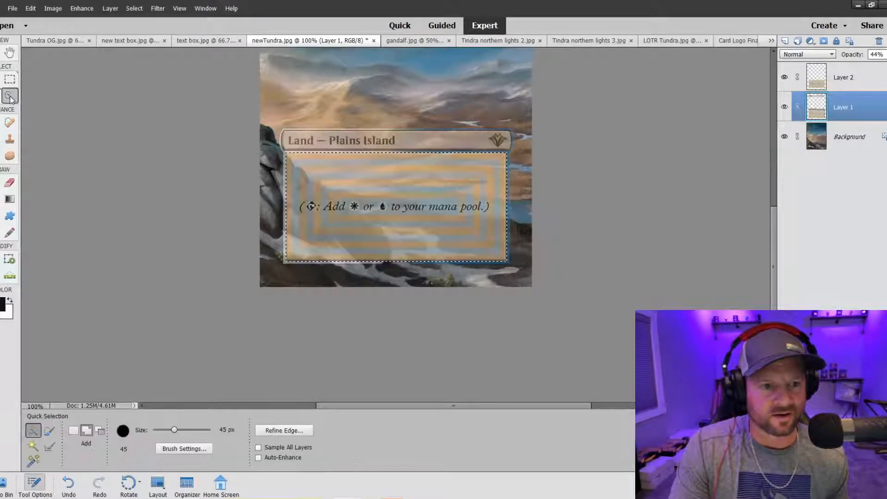
{"action": "right_click", "coordinate": [325, 175]}
{"action": "left_click", "coordinate": [342, 180]}
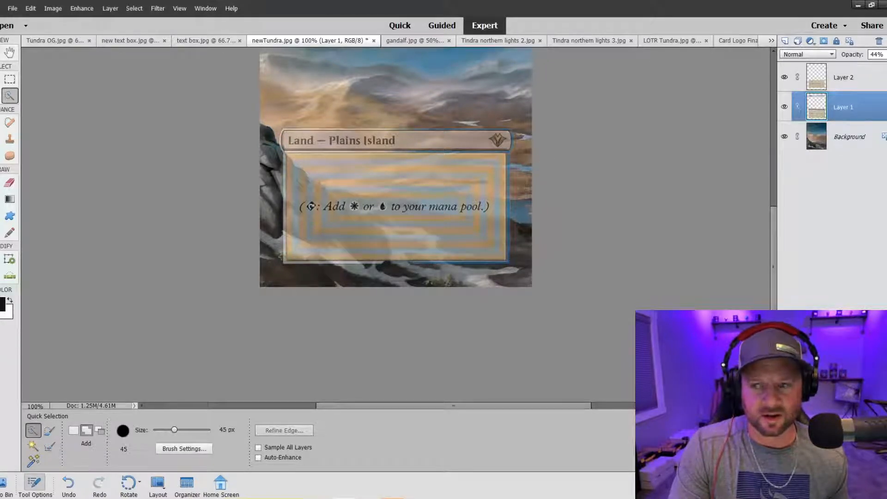
- Clone a dab of dark rock on the Background layer beside the text box's upper-left corner and reselect Layer 2
{"action": "left_click", "coordinate": [818, 146]}
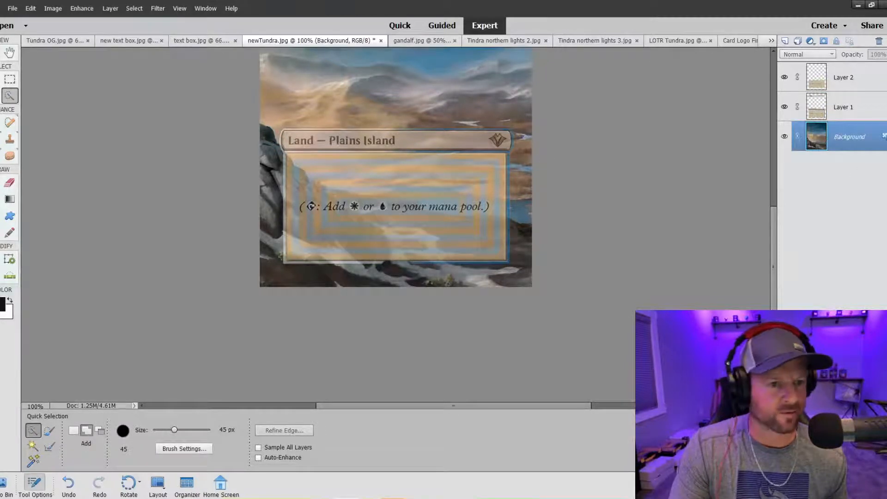
{"action": "left_click", "coordinate": [9, 140]}
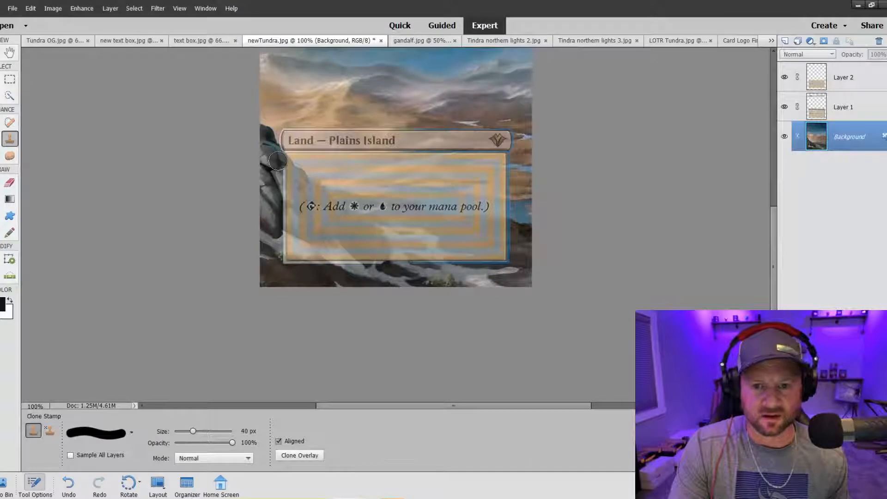
{"action": "left_click_drag", "start_coordinate": [278, 161], "coordinate": [284, 170]}
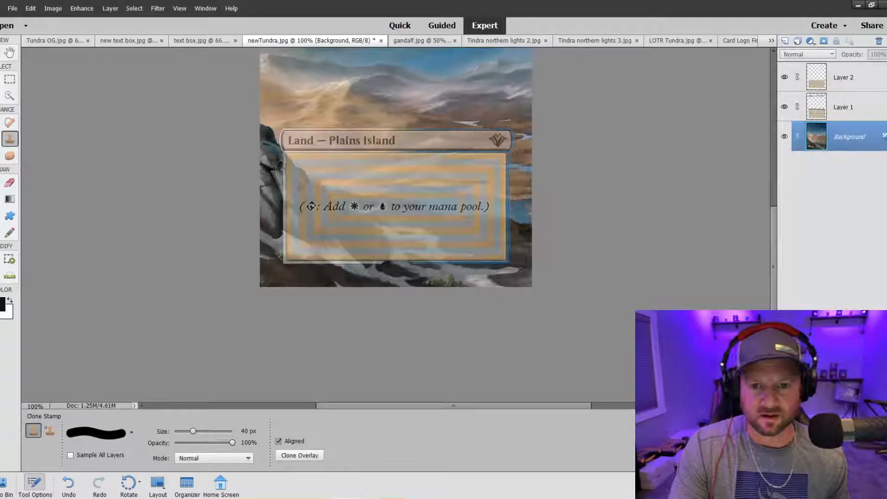
{"action": "left_click", "coordinate": [827, 76]}
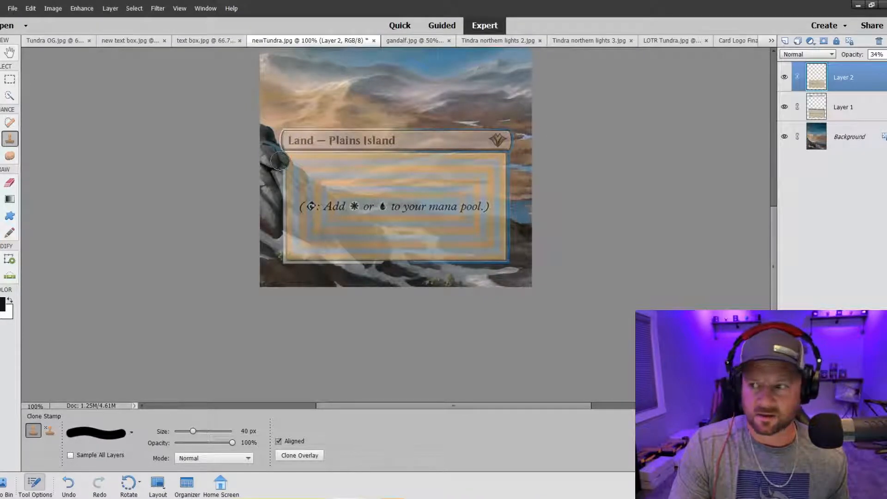
- Try to clone dark rock over the text box's upper-left corner on Layer 2, and undo the stroke
{"action": "left_click_drag", "start_coordinate": [280, 161], "coordinate": [320, 203]}
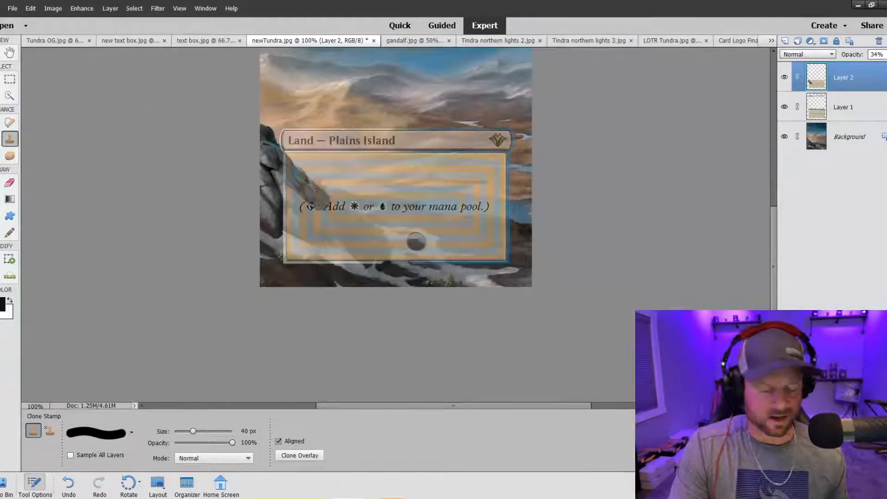
{"action": "key", "text": "ctrl+z"}
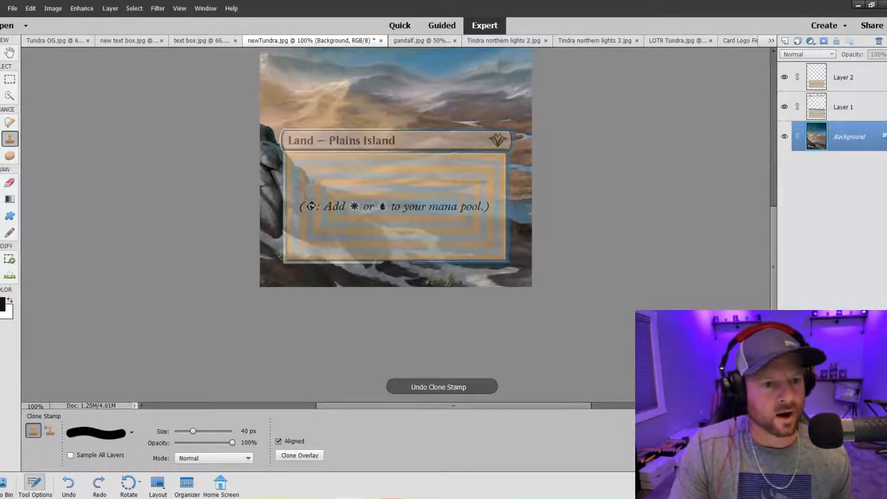
- Link Layer 1 and Layer 2 and merge them into a single layer above the Background
{"action": "left_click", "coordinate": [2, 83]}
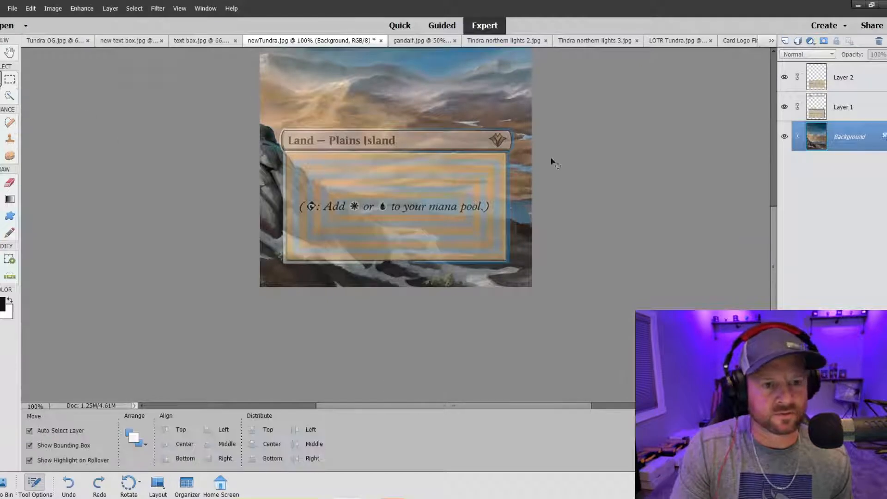
{"action": "left_click", "coordinate": [839, 107]}
{"action": "left_click", "coordinate": [841, 78], "text": "shift"}
{"action": "right_click", "coordinate": [842, 88]}
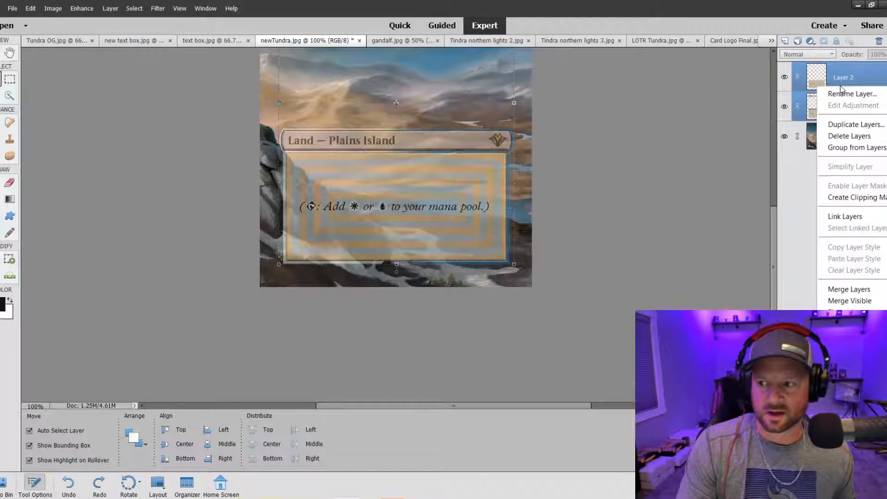
{"action": "left_click", "coordinate": [844, 216]}
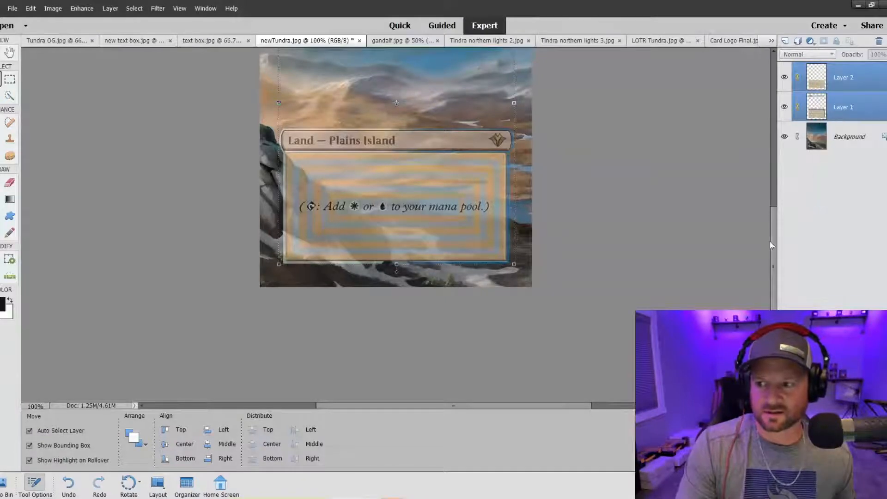
{"action": "right_click", "coordinate": [838, 87]}
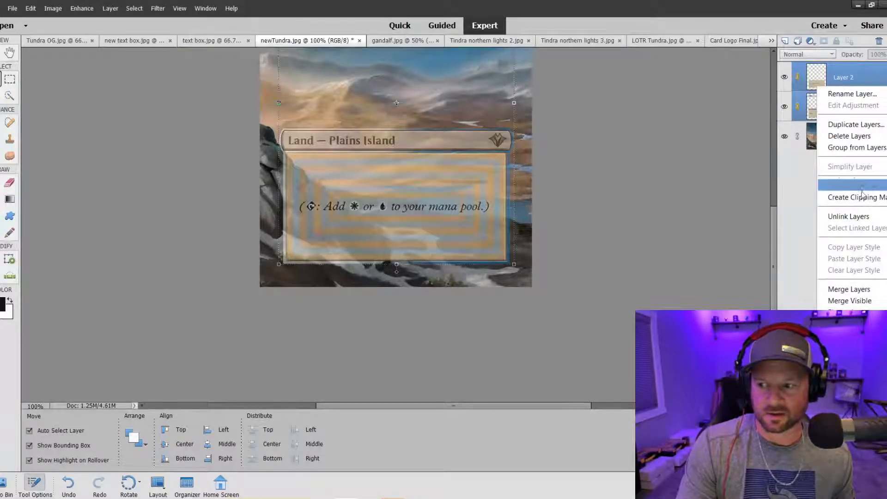
{"action": "left_click", "coordinate": [849, 289]}
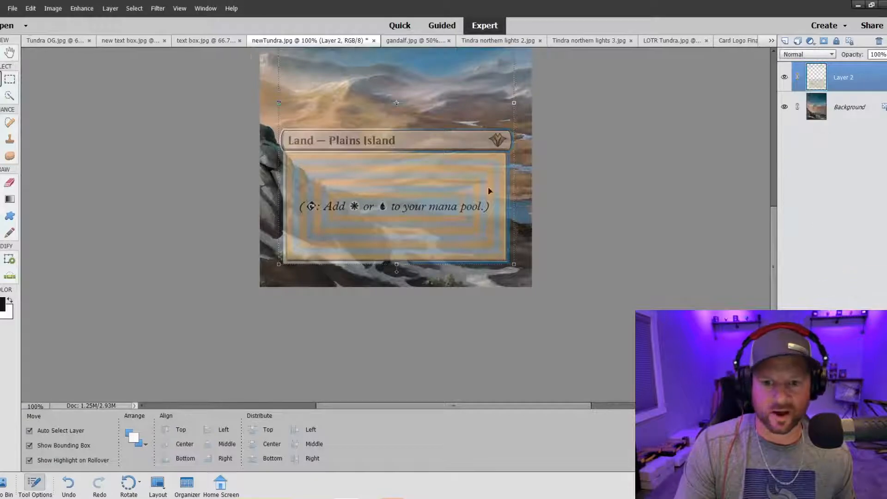
- Clone the Background's rocks at their original position over the left part of the text box on the merged Layer 2
{"action": "left_click", "coordinate": [830, 110]}
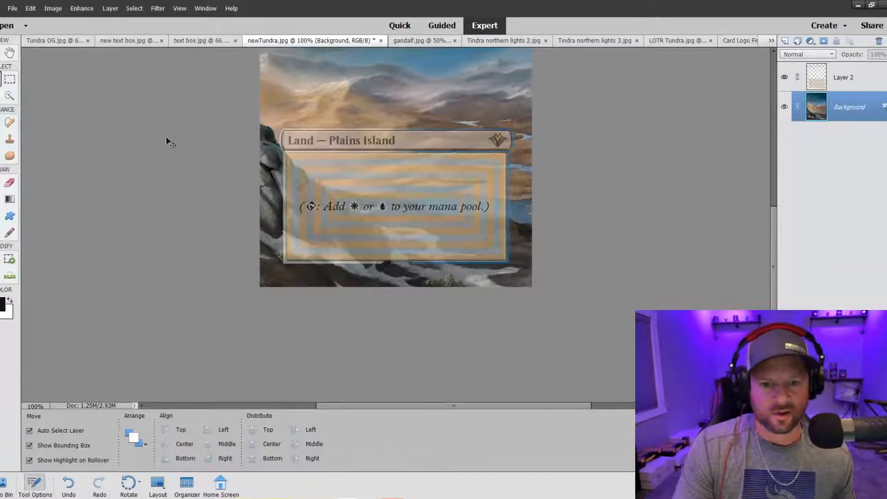
{"action": "left_click", "coordinate": [10, 139]}
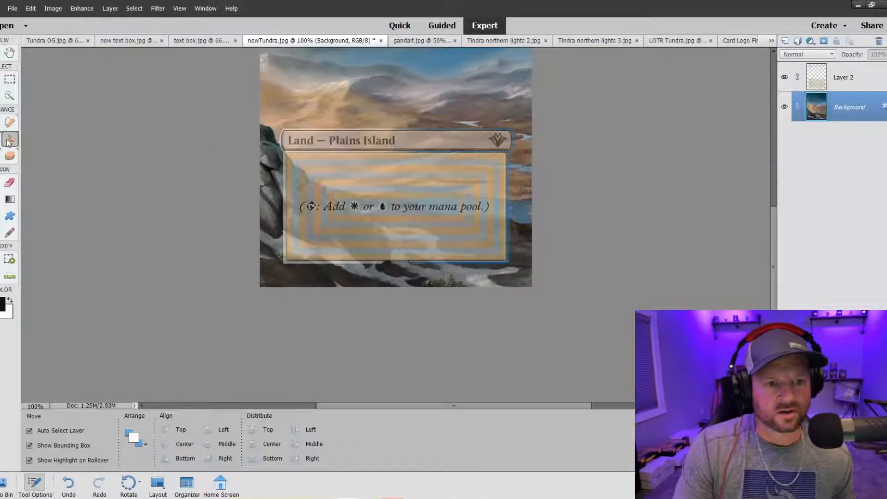
{"action": "left_click", "coordinate": [830, 85]}
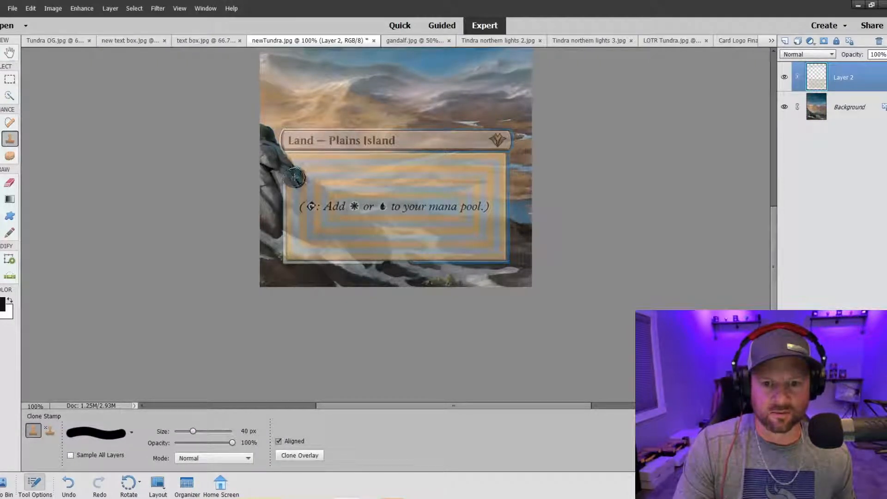
{"action": "mouse_move", "coordinate": [295, 176]}
{"action": "left_mouse_down"}
{"action": "mouse_move", "coordinate": [317, 199]}
{"action": "mouse_move", "coordinate": [301, 201]}
{"action": "mouse_move", "coordinate": [286, 185]}
{"action": "mouse_move", "coordinate": [330, 247]}
{"action": "mouse_move", "coordinate": [301, 209]}
{"action": "left_mouse_up"}
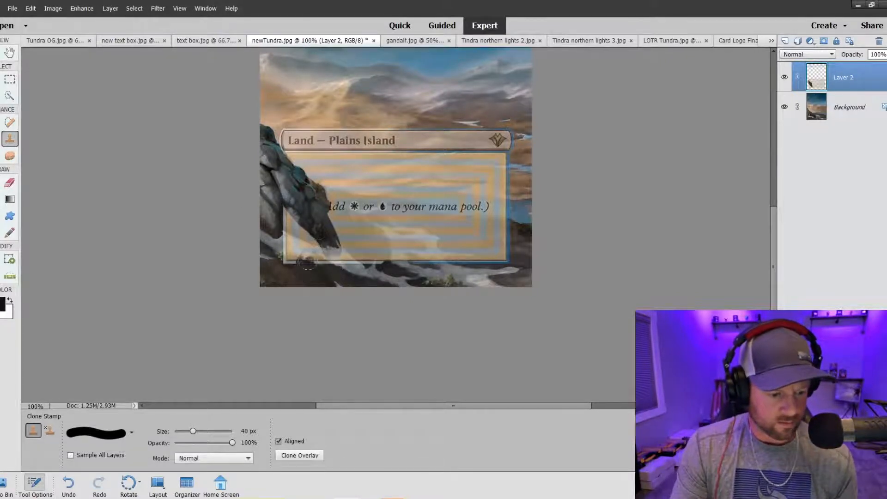
{"action": "mouse_move", "coordinate": [286, 211]}
{"action": "left_mouse_down"}
{"action": "mouse_move", "coordinate": [300, 248]}
{"action": "mouse_move", "coordinate": [294, 241]}
{"action": "mouse_move", "coordinate": [286, 261]}
{"action": "mouse_move", "coordinate": [290, 227]}
{"action": "mouse_move", "coordinate": [316, 230]}
{"action": "left_mouse_up"}
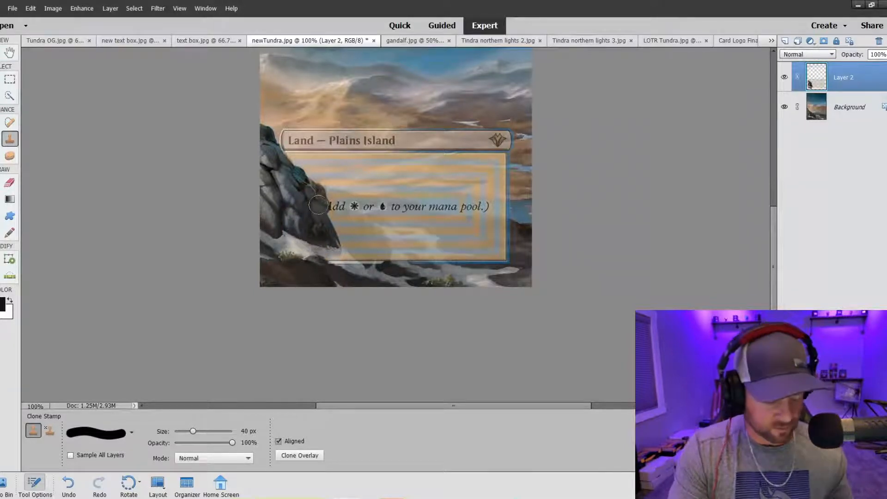
- Lower Layer 2's opacity to 57% and clone the remaining rocky slope and bushes over the text box, reducing the brush to 35 px
{"action": "key", "text": "ctrl+equal"}
{"action": "key", "text": "ctrl+equal"}
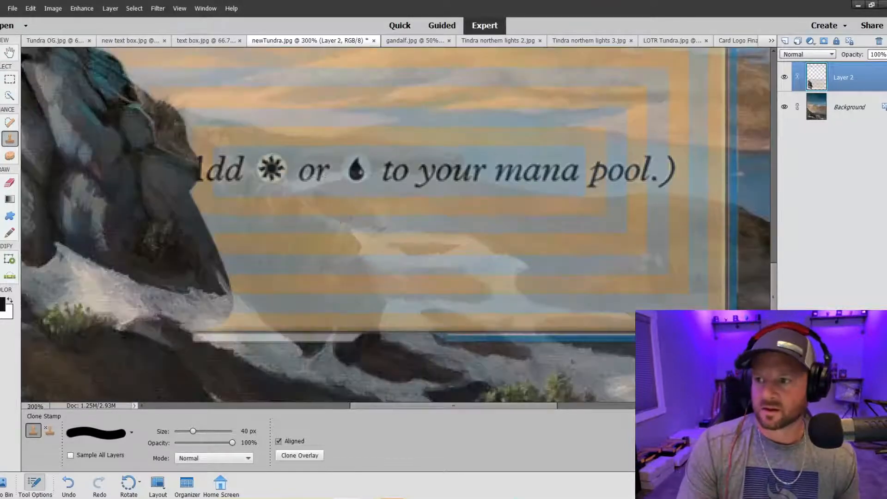
{"action": "left_click", "coordinate": [885, 55]}
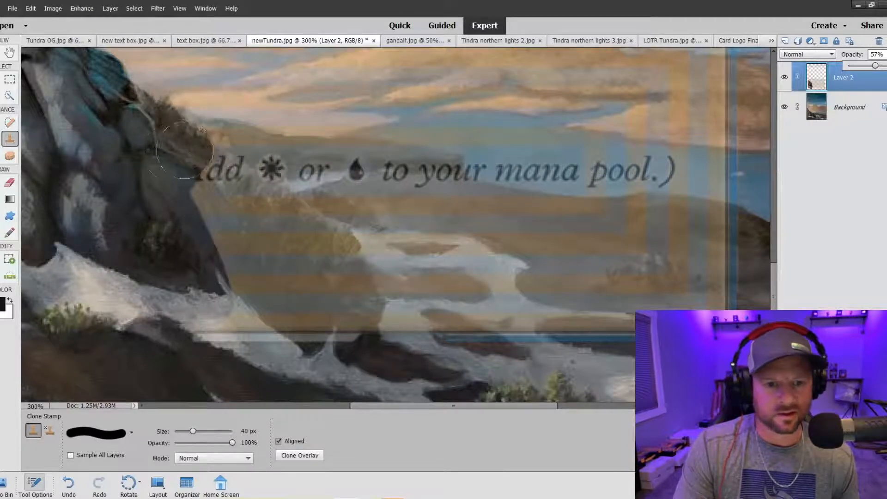
{"action": "mouse_move", "coordinate": [195, 198]}
{"action": "left_mouse_down"}
{"action": "mouse_move", "coordinate": [353, 350]}
{"action": "mouse_move", "coordinate": [266, 313]}
{"action": "mouse_move", "coordinate": [216, 266]}
{"action": "mouse_move", "coordinate": [264, 333]}
{"action": "mouse_move", "coordinate": [202, 324]}
{"action": "left_mouse_up"}
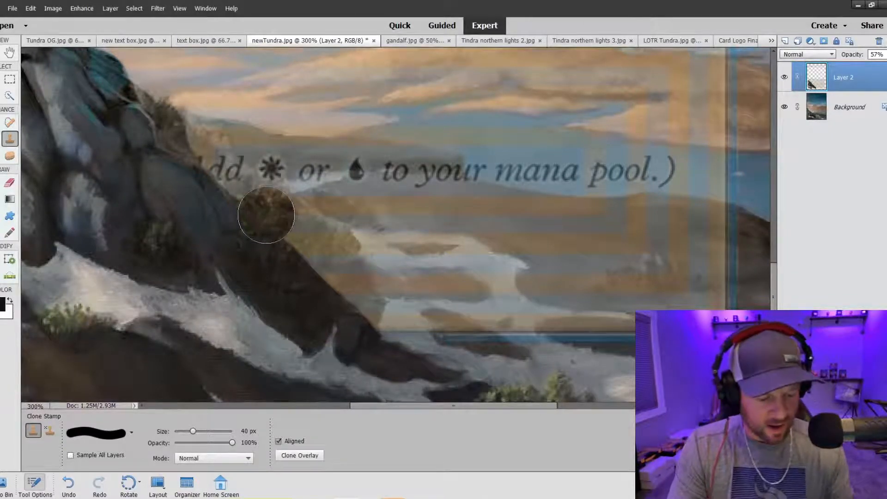
{"action": "key", "text": "bracketleft"}
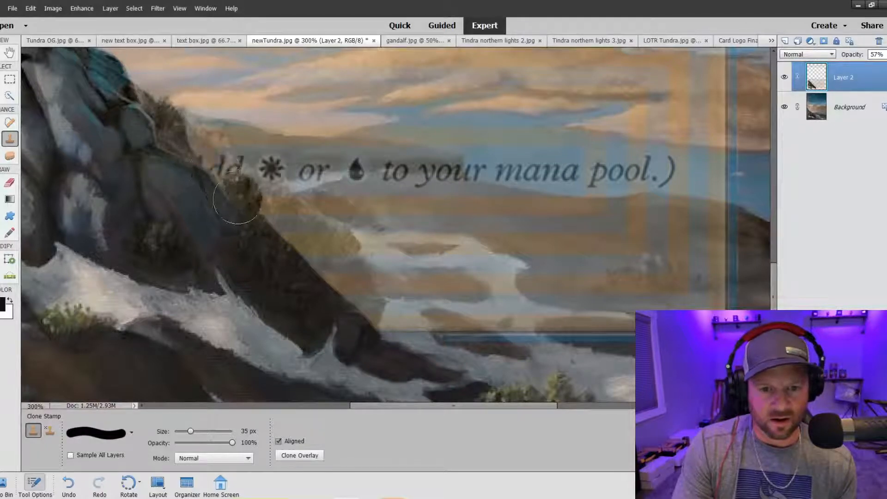
{"action": "mouse_move", "coordinate": [245, 205]}
{"action": "left_mouse_down"}
{"action": "mouse_move", "coordinate": [329, 257]}
{"action": "mouse_move", "coordinate": [358, 325]}
{"action": "left_mouse_up"}
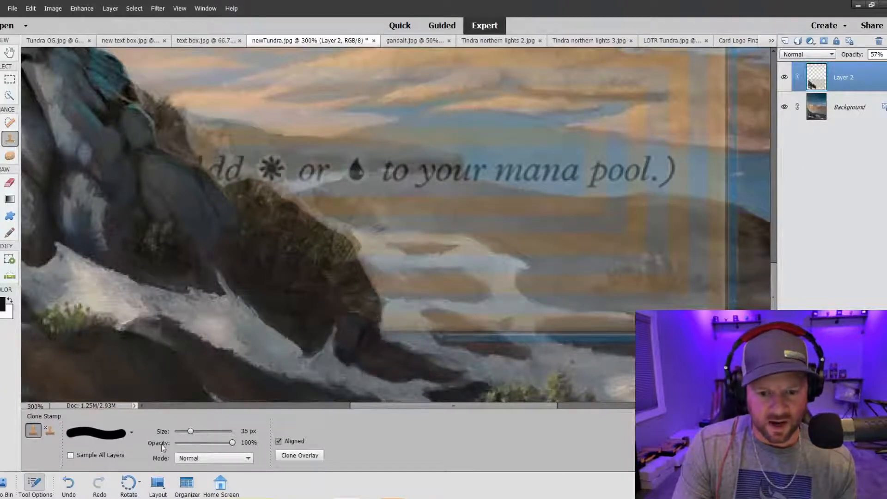
- Choose a soft-edged 65 px Clone Stamp brush, shrink it to 10 px and refine the edge of the cloned bushes
{"action": "left_click", "coordinate": [131, 432]}
{"action": "scroll", "coordinate": [103, 369], "scroll_direction": "down", "scroll_amount": 5}
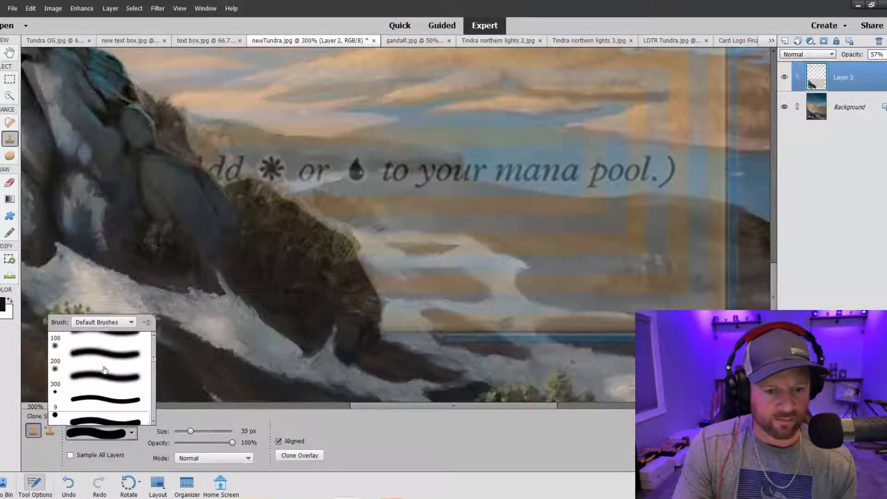
{"action": "scroll", "coordinate": [103, 370], "scroll_direction": "up", "scroll_amount": 1}
{"action": "left_click", "coordinate": [111, 356]}
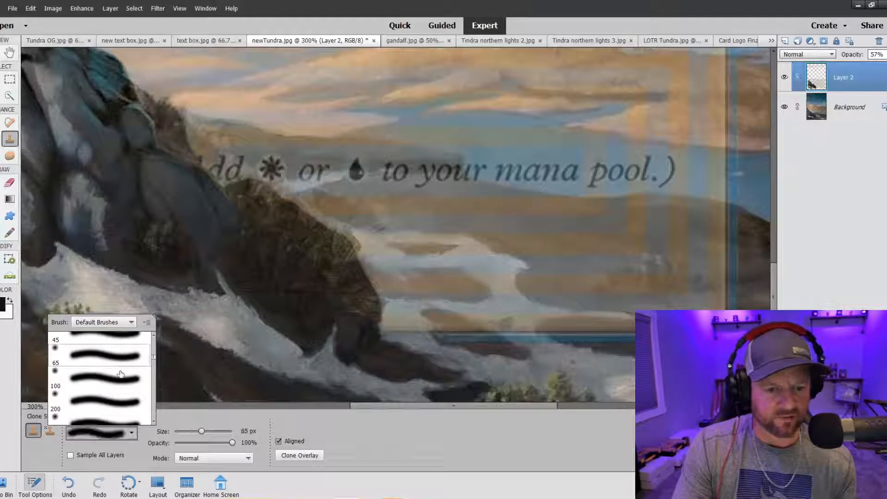
{"action": "left_click", "coordinate": [235, 446]}
{"action": "mouse_move", "coordinate": [224, 442]}
{"action": "left_mouse_down"}
{"action": "mouse_move", "coordinate": [215, 442]}
{"action": "mouse_move", "coordinate": [236, 443]}
{"action": "left_mouse_up"}
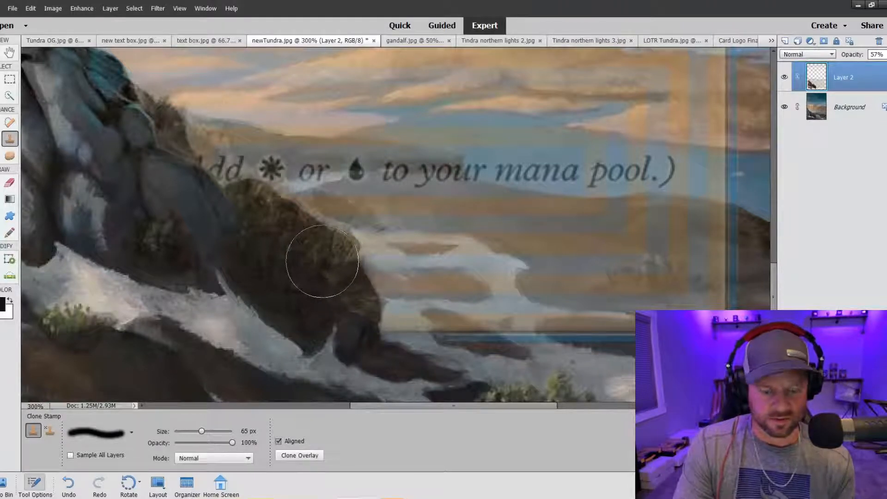
{"action": "key", "text": "bracketleft"}
{"action": "key", "text": "bracketleft"}
{"action": "key", "text": "bracketleft"}
{"action": "key", "text": "bracketleft"}
{"action": "key", "text": "bracketleft"}
{"action": "key", "text": "bracketleft"}
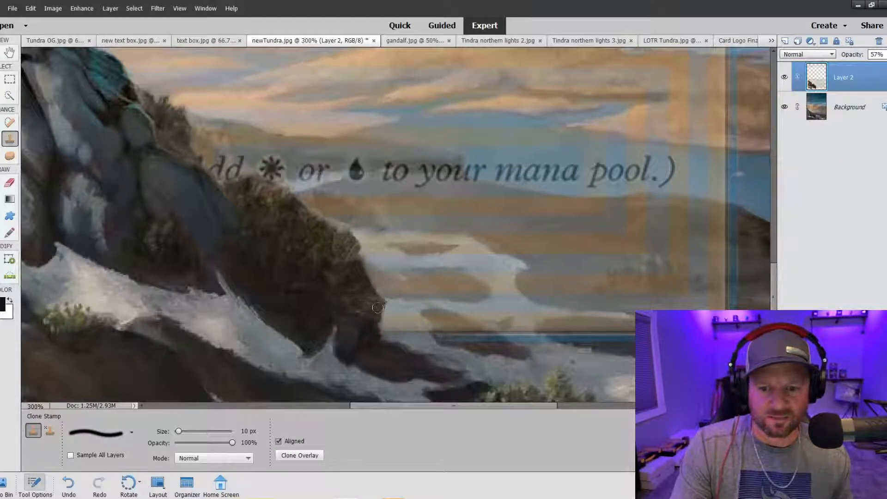
- Restore Layer 2's opacity to 100%
{"action": "key", "text": "ctrl+minus"}
{"action": "key", "text": "ctrl+minus"}
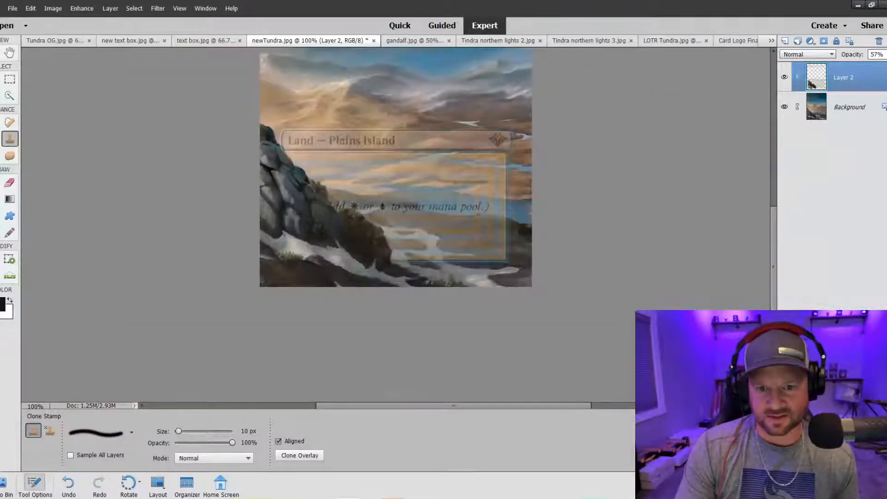
{"action": "left_click", "coordinate": [885, 54]}
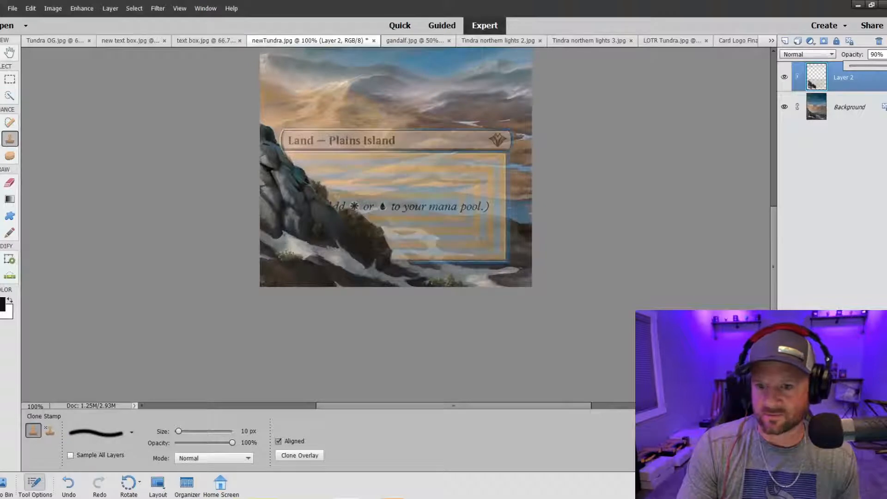
{"action": "left_click_drag", "start_coordinate": [883, 66], "coordinate": [886, 66]}
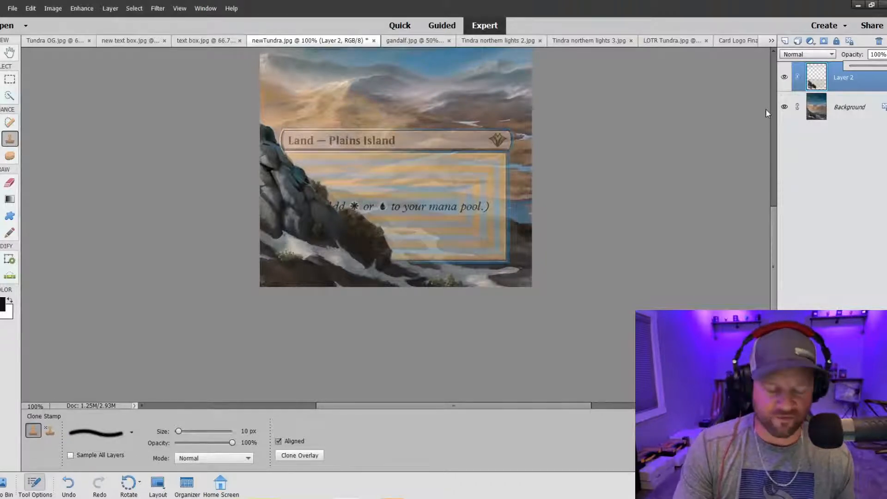
- Examine the whole card, then inspect how the cloned rocks and bushes overlap the text box
{"action": "key", "text": "ctrl+minus"}
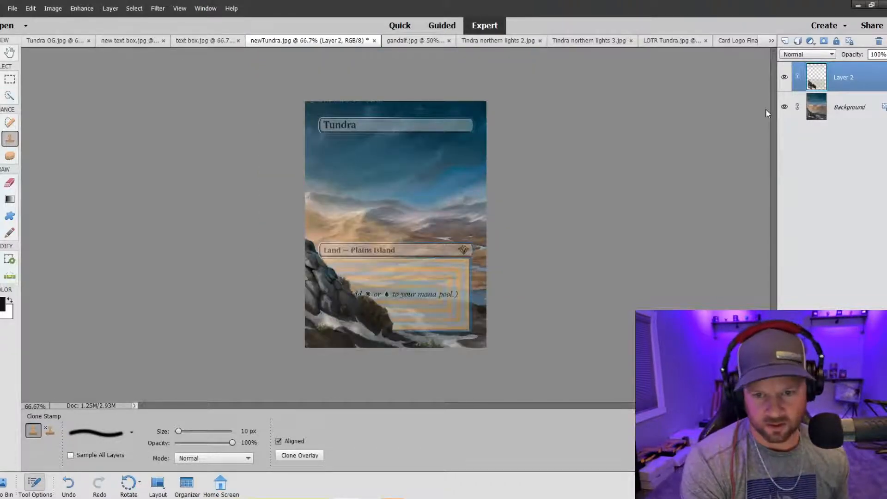
{"action": "key", "text": "ctrl+plus"}
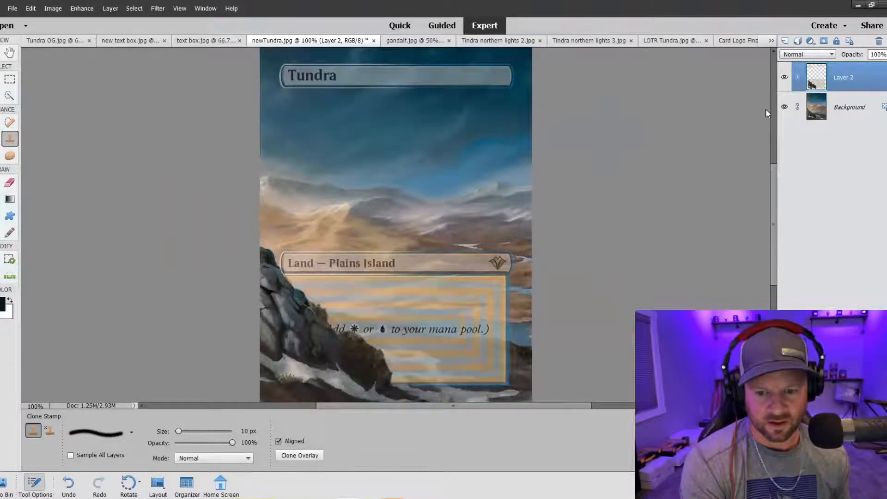
{"action": "key", "text": "ctrl+plus"}
{"action": "key", "text": "ctrl+minus"}
{"action": "key", "text": "ctrl+minus"}
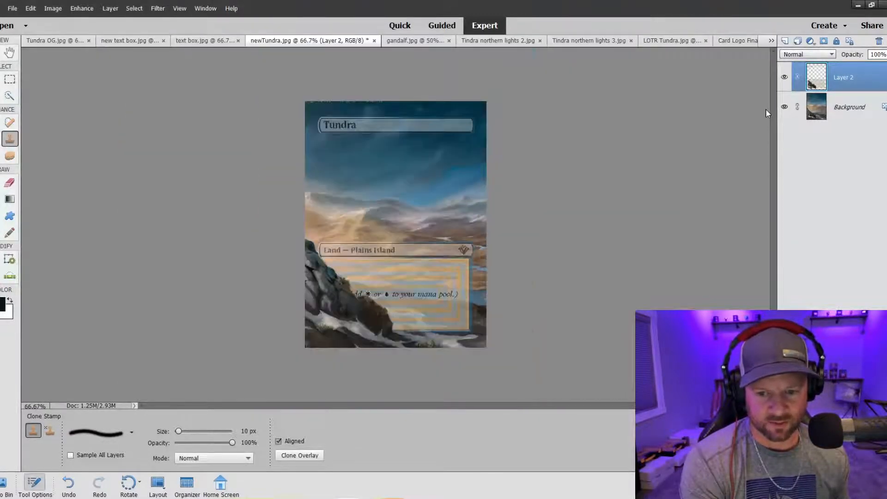
{"action": "key", "text": "ctrl+plus"}
{"action": "key", "text": "ctrl+plus"}
{"action": "scroll", "coordinate": [371, 174], "scroll_direction": "down", "scroll_amount": 10}
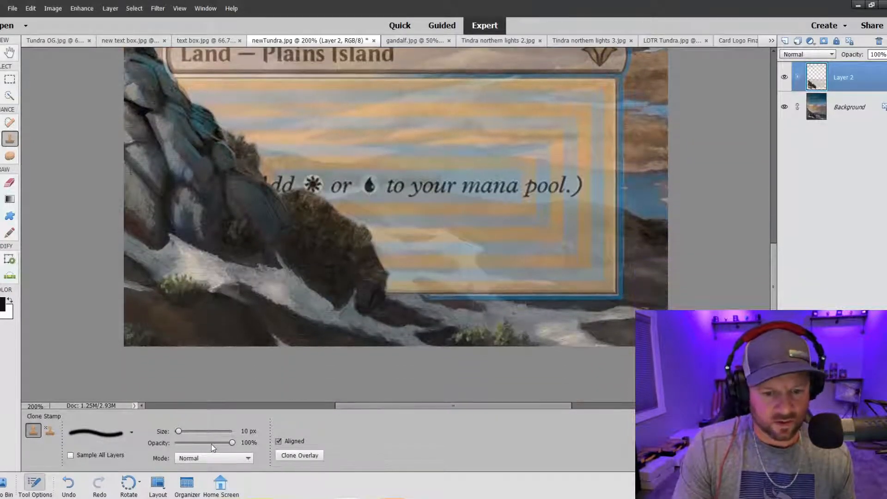
- Soften the bush edges beside the rules text on Layer 2 with the Clone Stamp at 54% opacity and 25 px
{"action": "left_click_drag", "start_coordinate": [211, 443], "coordinate": [205, 443]}
{"action": "key", "text": "bracketright"}
{"action": "key", "text": "bracketright"}
{"action": "key", "text": "bracketright"}
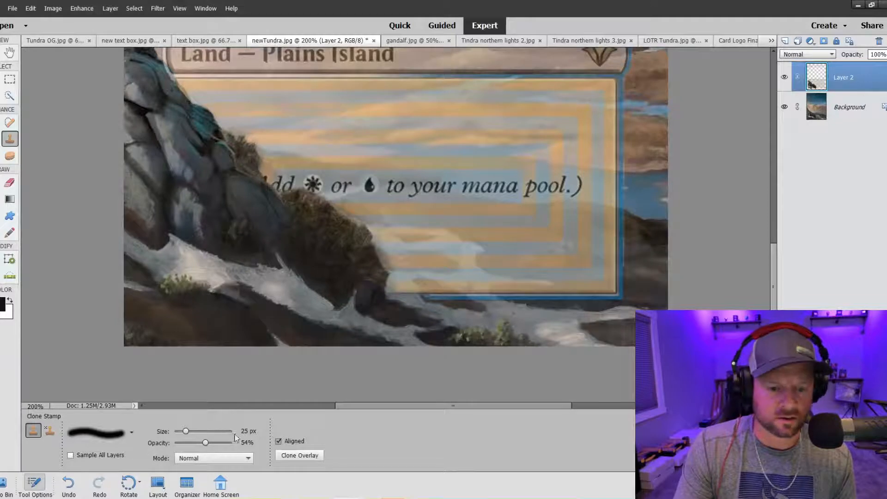
{"action": "left_click", "coordinate": [241, 143], "text": "alt"}
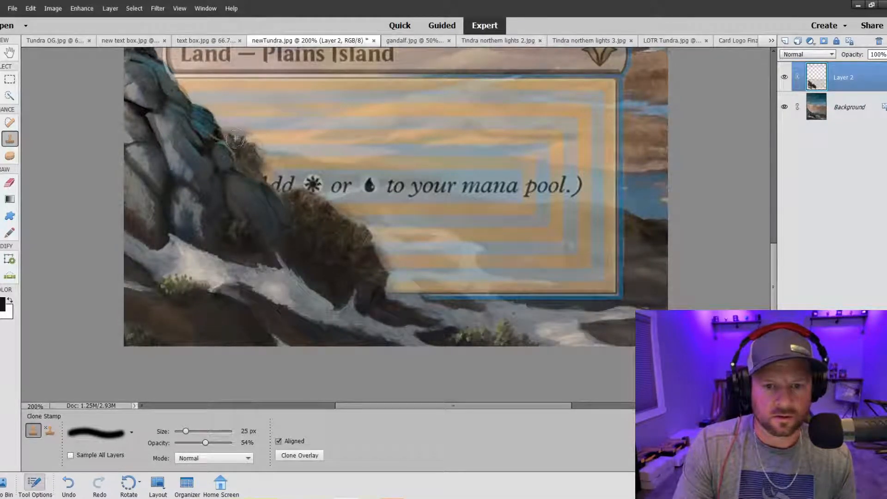
{"action": "left_click", "coordinate": [255, 159], "text": "alt"}
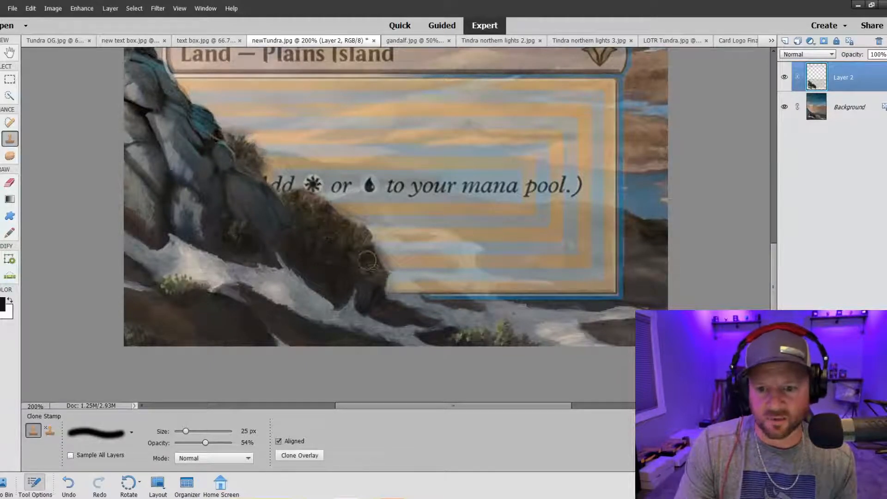
{"action": "mouse_move", "coordinate": [377, 260]}
{"action": "left_mouse_down"}
{"action": "mouse_move", "coordinate": [365, 236]}
{"action": "mouse_move", "coordinate": [348, 227]}
{"action": "mouse_move", "coordinate": [365, 234]}
{"action": "mouse_move", "coordinate": [338, 221]}
{"action": "left_mouse_up"}
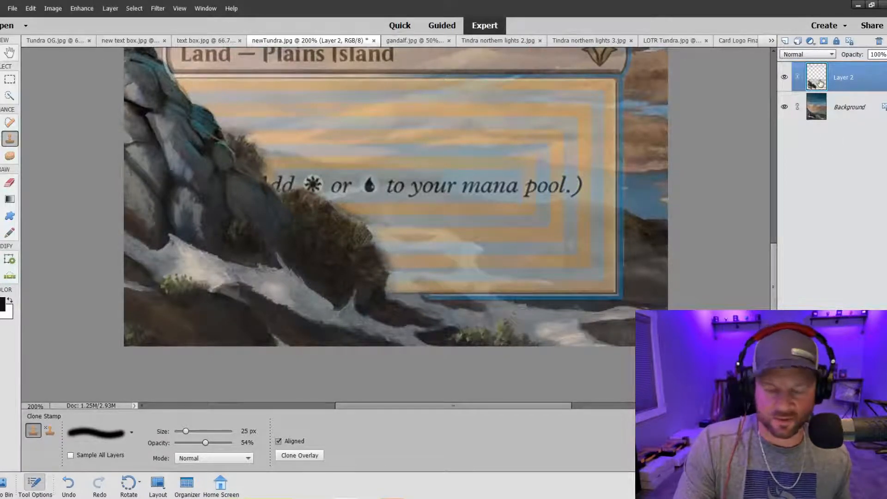
- Check the blended rocks and bushes on the whole card and up close beside the rules text
{"action": "key", "text": "ctrl+minus"}
{"action": "key", "text": "ctrl+minus"}
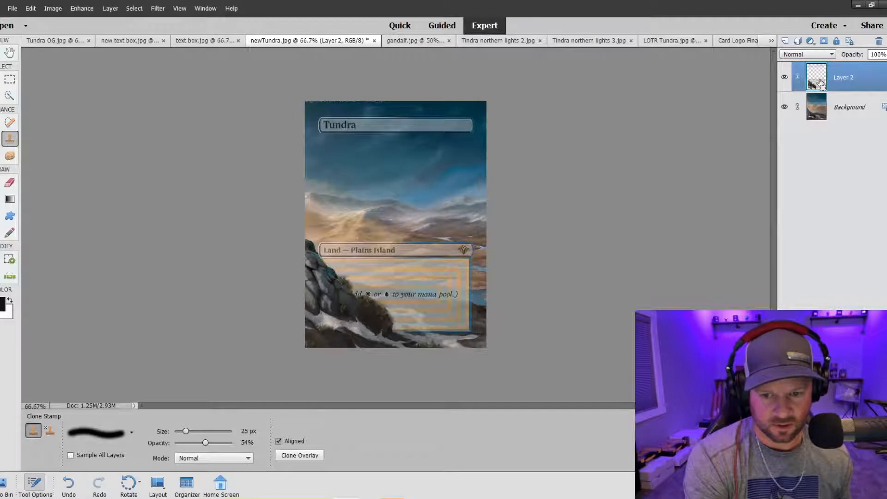
{"action": "key", "text": "ctrl+plus"}
{"action": "key", "text": "ctrl+plus"}
{"action": "key", "text": "ctrl+plus"}
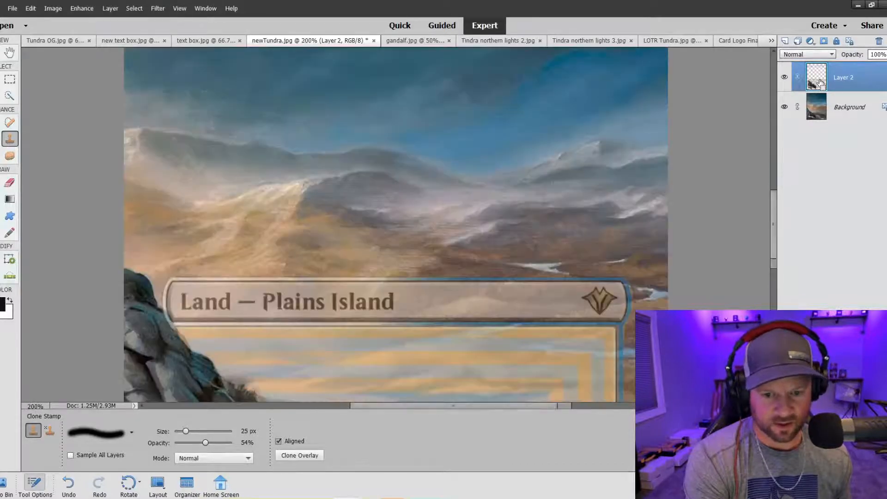
{"action": "scroll", "coordinate": [170, 233], "scroll_direction": "down", "scroll_amount": 10}
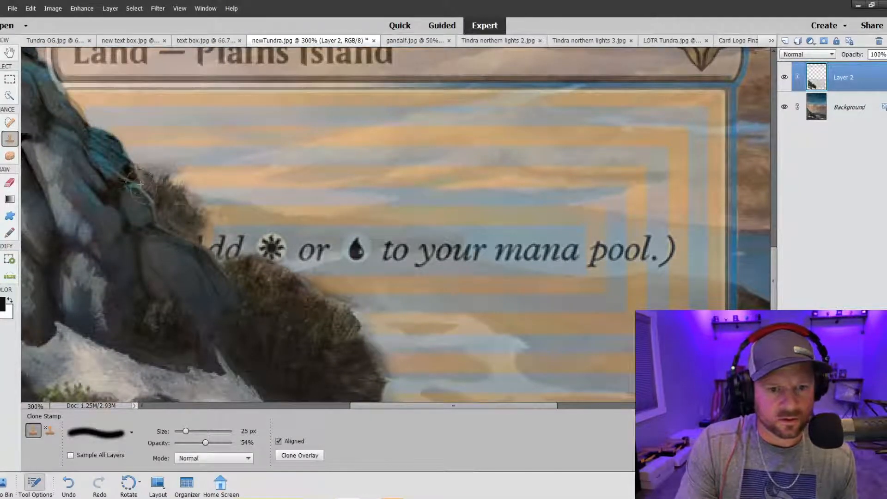
- Touch up the bush's outer edge below the rules text on Layer 2 with the Clone Stamp at 54% opacity
{"action": "scroll", "coordinate": [159, 191], "scroll_direction": "down", "scroll_amount": 3}
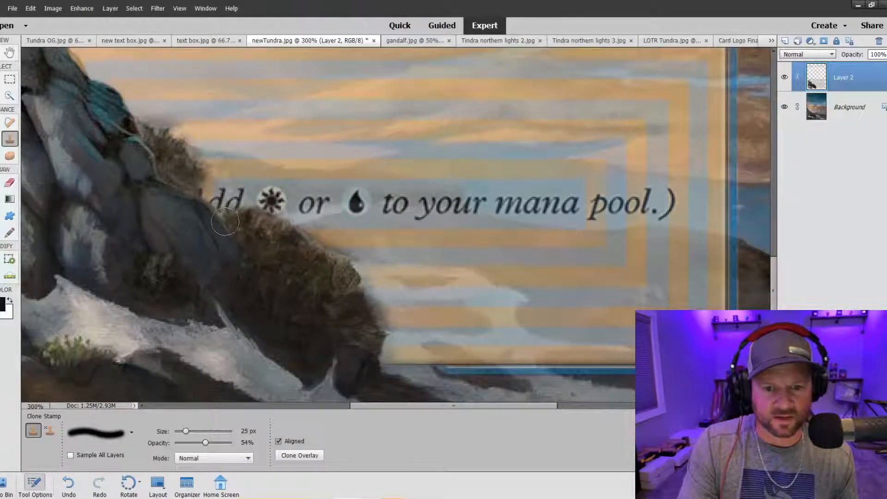
{"action": "mouse_move", "coordinate": [244, 221]}
{"action": "left_mouse_down"}
{"action": "mouse_move", "coordinate": [335, 262]}
{"action": "mouse_move", "coordinate": [359, 305]}
{"action": "mouse_move", "coordinate": [364, 340]}
{"action": "mouse_move", "coordinate": [372, 322]}
{"action": "mouse_move", "coordinate": [364, 316]}
{"action": "mouse_move", "coordinate": [370, 353]}
{"action": "left_mouse_up"}
{"action": "scroll", "coordinate": [238, 321], "scroll_direction": "up", "scroll_amount": 3}
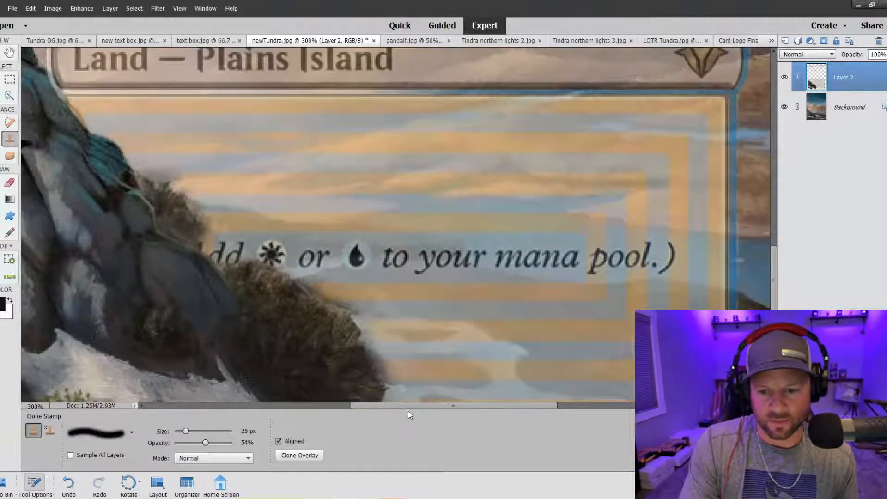
- Raise the Clone Stamp opacity to 100% and clone rock texture over the lower-left corner of the type line frame
{"action": "left_click_drag", "start_coordinate": [408, 407], "coordinate": [339, 407]}
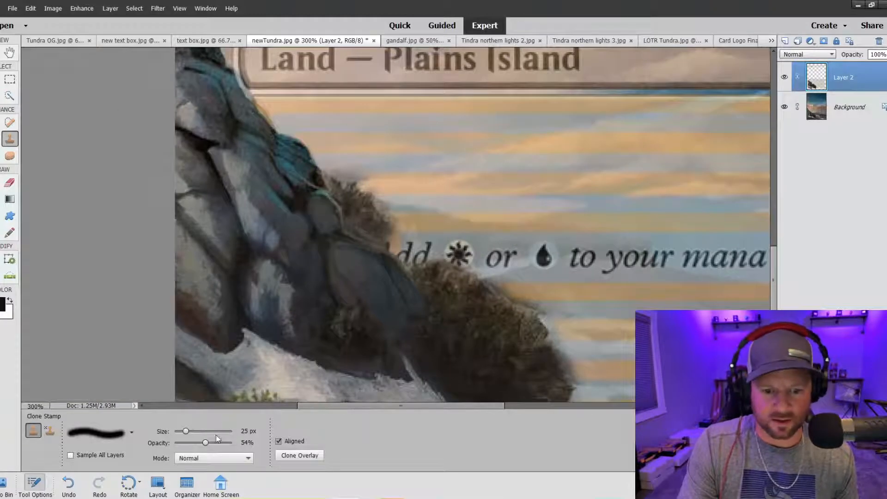
{"action": "left_click_drag", "start_coordinate": [205, 444], "coordinate": [249, 443]}
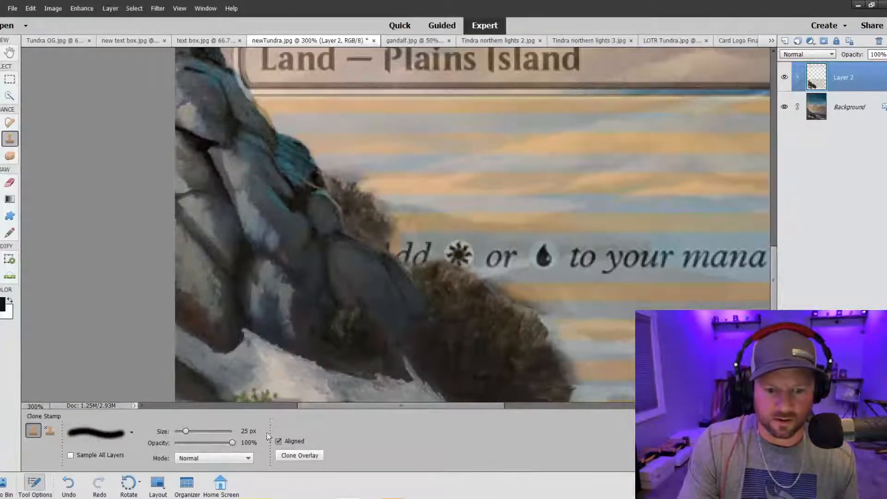
{"action": "left_click", "coordinate": [242, 109], "text": "alt"}
{"action": "mouse_move", "coordinate": [242, 85]}
{"action": "left_mouse_down"}
{"action": "mouse_move", "coordinate": [232, 80]}
{"action": "mouse_move", "coordinate": [235, 92]}
{"action": "left_mouse_up"}
{"action": "scroll", "coordinate": [233, 138], "scroll_direction": "up", "scroll_amount": 5}
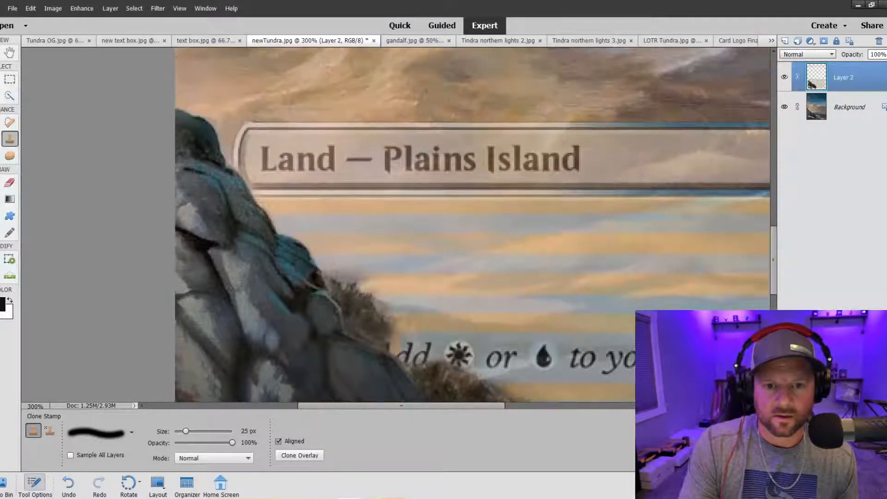
{"action": "scroll", "coordinate": [249, 314], "scroll_direction": "down", "scroll_amount": 4}
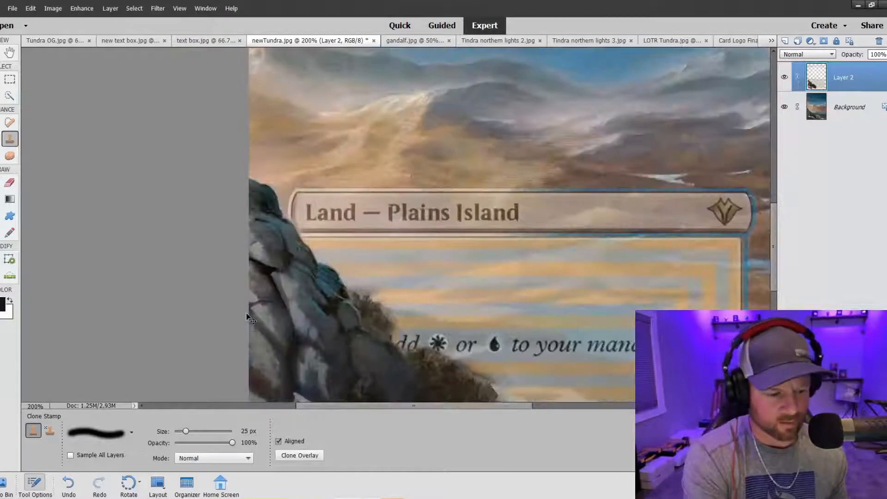
{"action": "scroll", "coordinate": [249, 316], "scroll_direction": "down", "scroll_amount": 1}
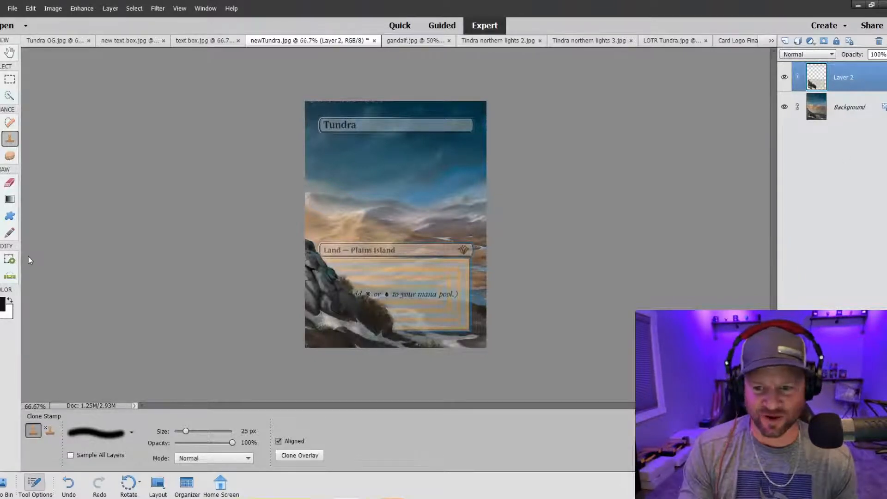
- Select the round CS logo in Card Logo Final.jpg with the Quick Selection tool at a 500 px brush size
{"action": "left_click", "coordinate": [719, 42]}
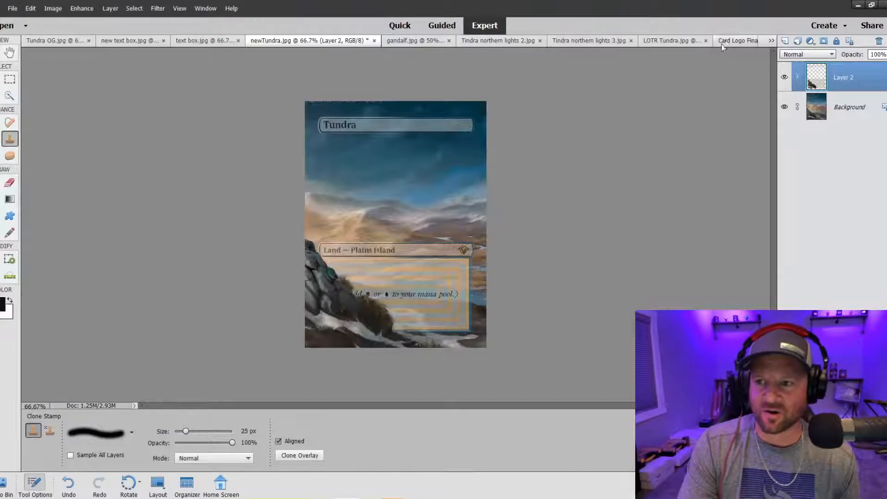
{"action": "left_click", "coordinate": [9, 96]}
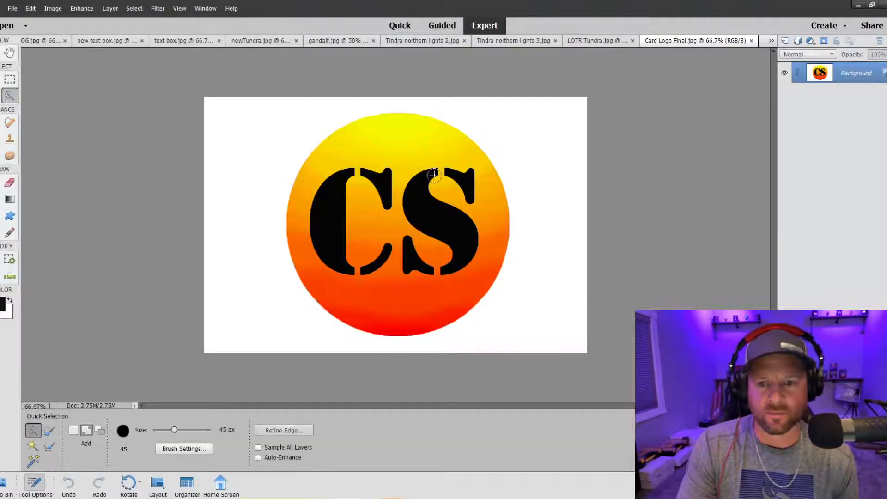
{"action": "key", "text": "bracketright"}
{"action": "key", "text": "bracketright"}
{"action": "key", "text": "bracketright"}
{"action": "key", "text": "bracketright"}
{"action": "key", "text": "bracketright"}
{"action": "key", "text": "bracketright"}
{"action": "key", "text": "bracketright"}
{"action": "key", "text": "bracketright"}
{"action": "key", "text": "bracketright"}
{"action": "key", "text": "bracketright"}
{"action": "key", "text": "bracketright"}
{"action": "key", "text": "bracketright"}
{"action": "key", "text": "bracketright"}
{"action": "key", "text": "bracketright"}
{"action": "key", "text": "bracketright"}
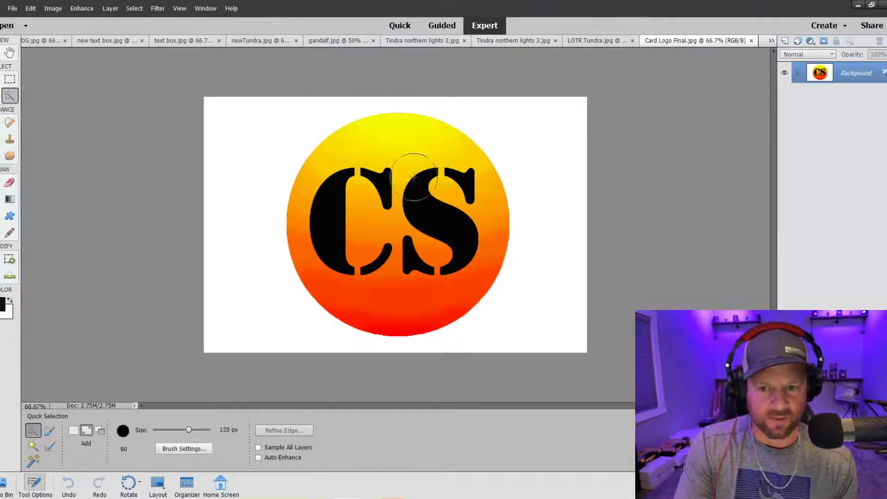
{"action": "key", "text": "bracketright"}
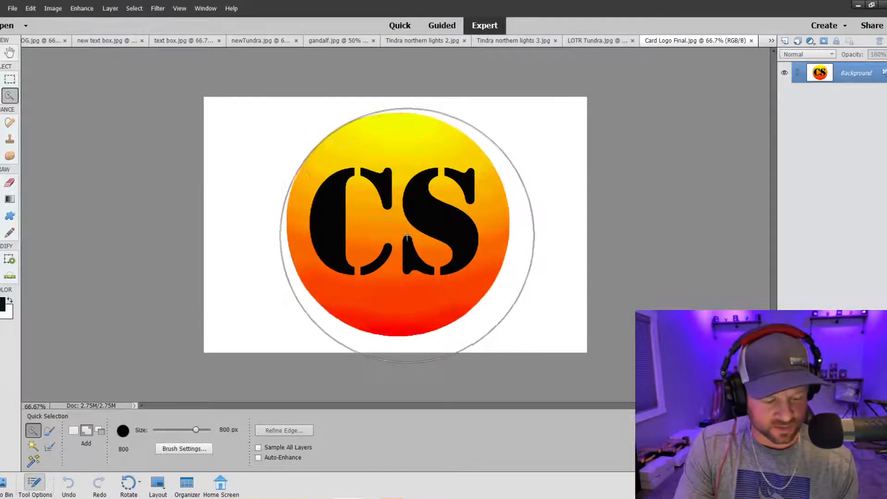
{"action": "key", "text": "bracketleft"}
{"action": "key", "text": "bracketleft"}
{"action": "key", "text": "bracketleft"}
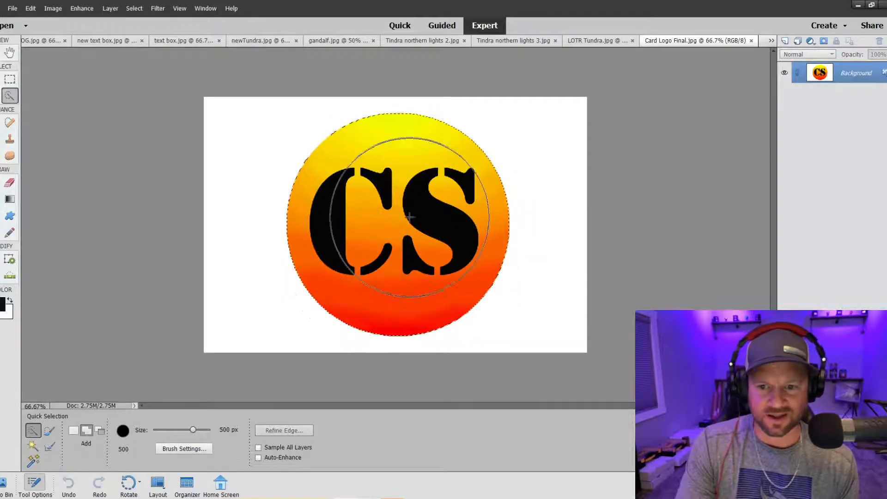
{"action": "left_click", "coordinate": [398, 193]}
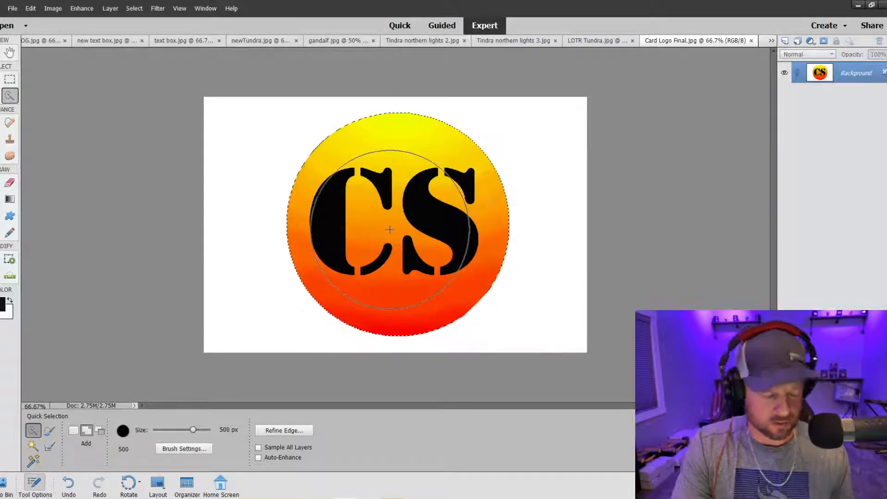
- Copy the selected CS logo into newTundra.jpg and scale it down proportionally to 10.52%
{"action": "left_click", "coordinate": [259, 40]}
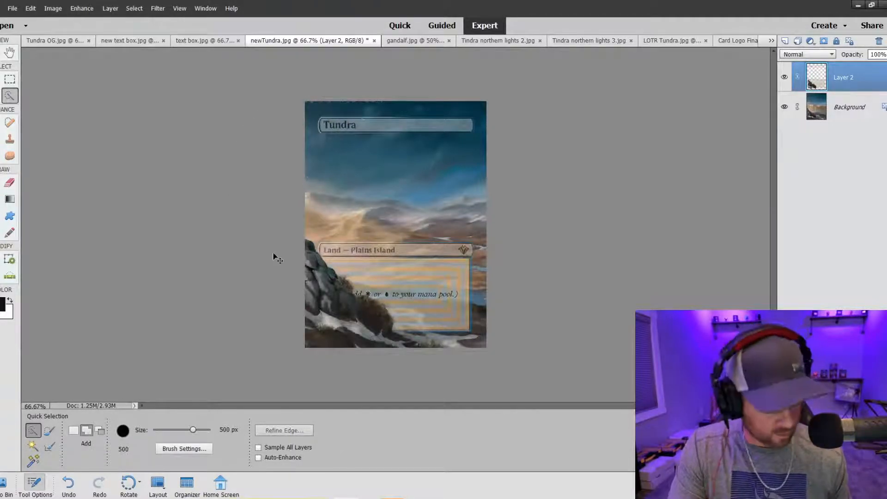
{"action": "key", "text": "ctrl+v"}
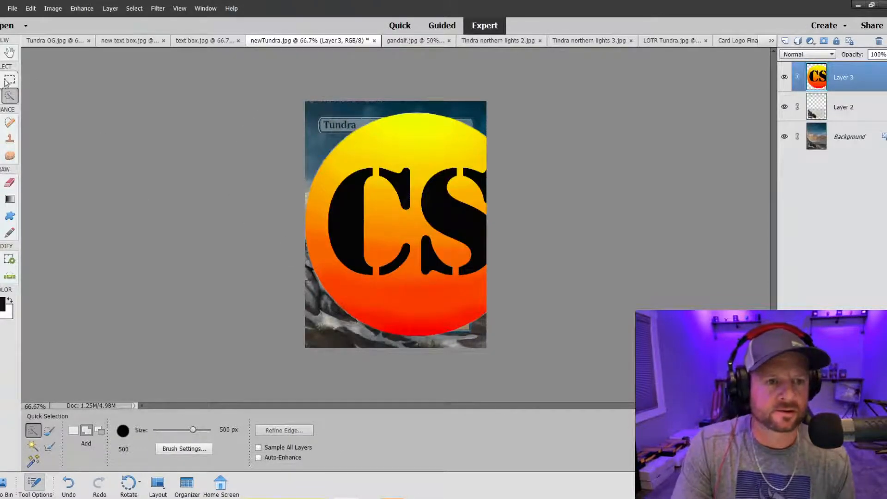
{"action": "key", "text": "v"}
{"action": "left_click_drag", "start_coordinate": [302, 113], "coordinate": [417, 224]}
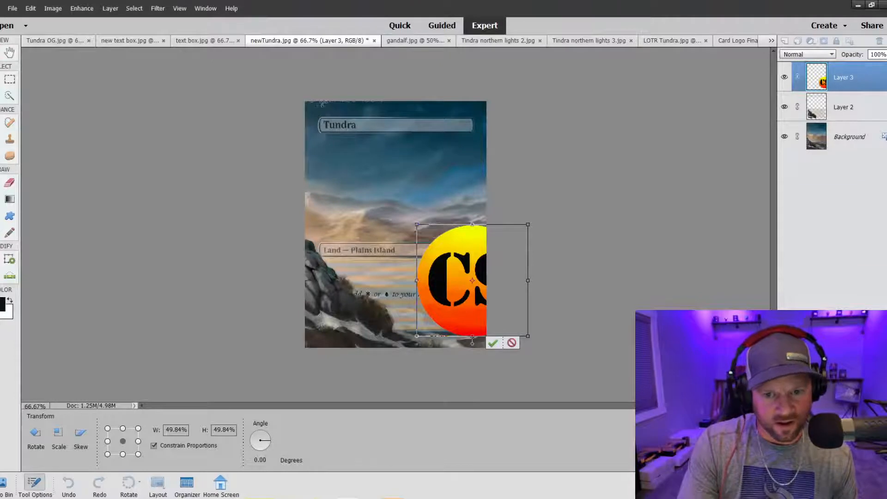
{"action": "left_click_drag", "start_coordinate": [451, 260], "coordinate": [423, 196]}
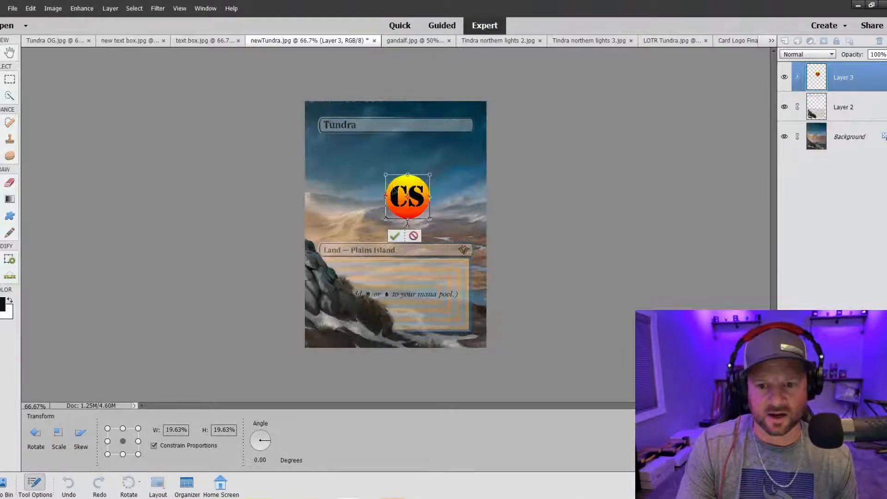
{"action": "left_click_drag", "start_coordinate": [385, 174], "coordinate": [406, 195]}
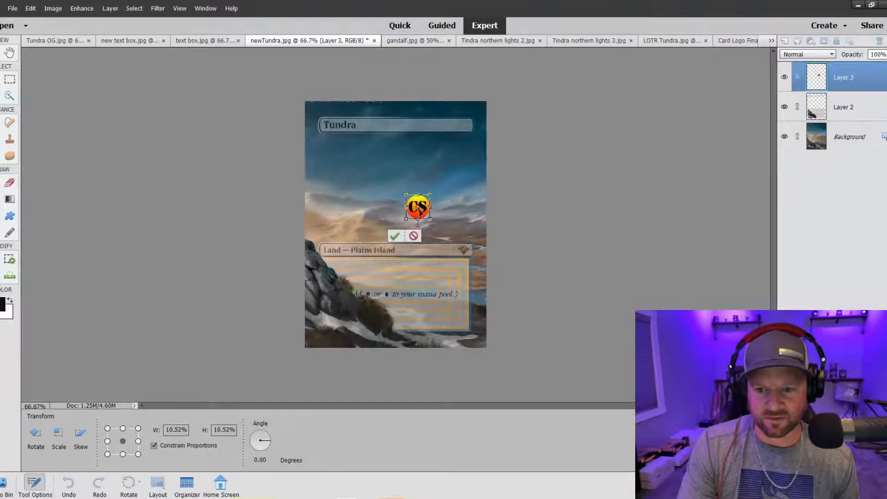
- Place the CS logo on the left mountain ridge, inset from the card's edge, and shrink it further
{"action": "left_click_drag", "start_coordinate": [418, 210], "coordinate": [322, 182]}
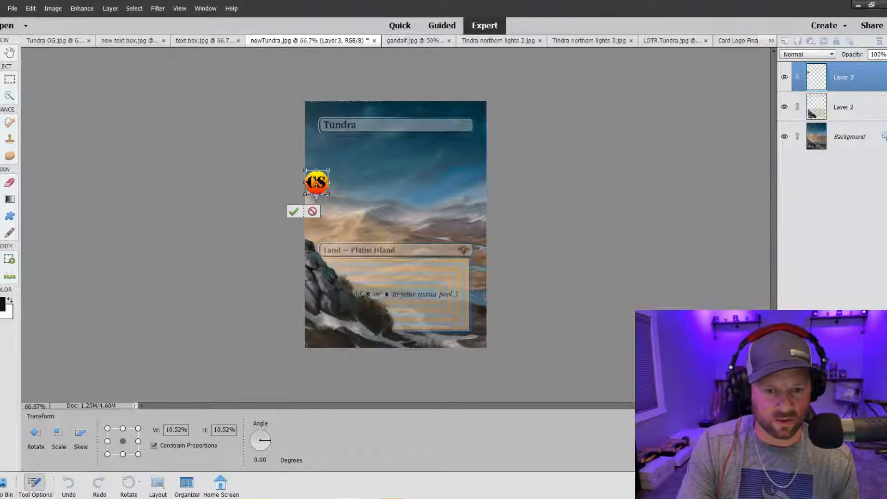
{"action": "left_click", "coordinate": [10, 80]}
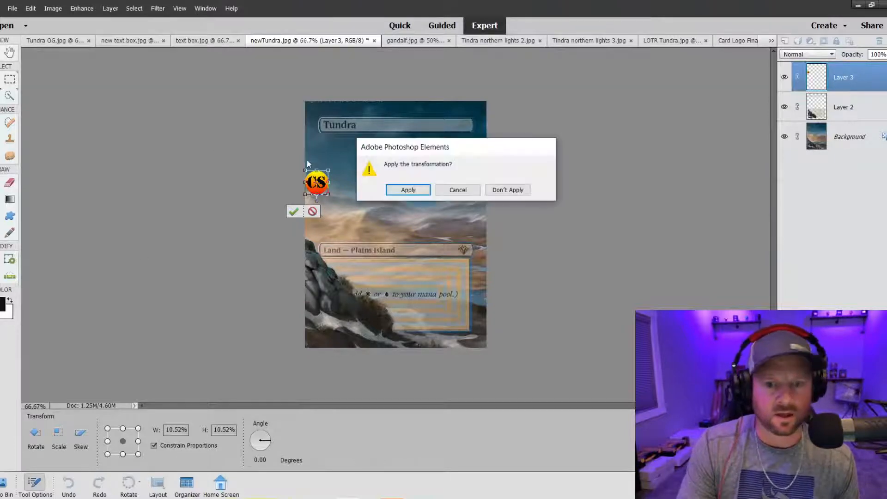
{"action": "left_click", "coordinate": [425, 191]}
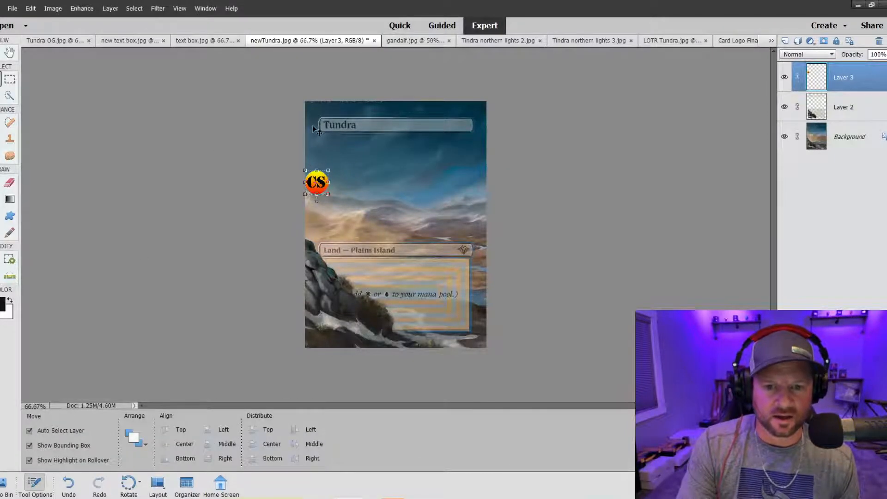
{"action": "mouse_move", "coordinate": [316, 189]}
{"action": "left_mouse_down"}
{"action": "mouse_move", "coordinate": [316, 198]}
{"action": "mouse_move", "coordinate": [312, 180]}
{"action": "mouse_move", "coordinate": [322, 192]}
{"action": "left_mouse_up"}
{"action": "left_click", "coordinate": [294, 212]}
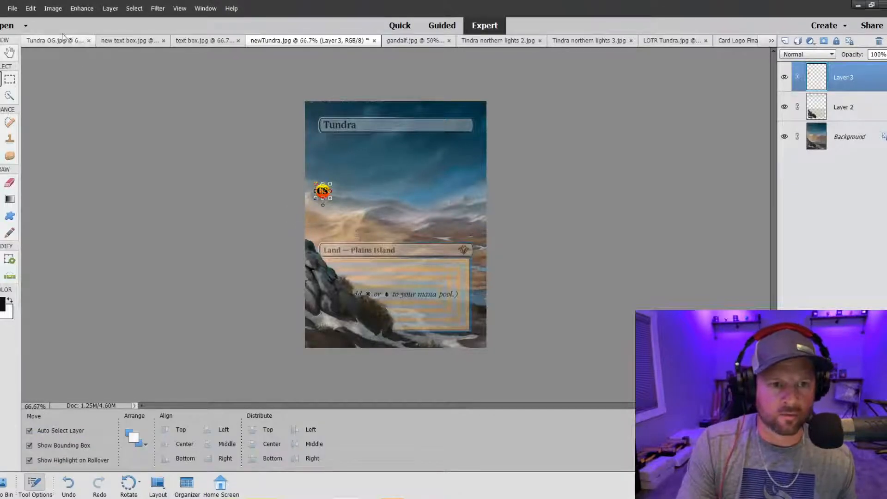
- Crop a thin strip off the top edge of the Tundra card with no ratio restriction
{"action": "left_click", "coordinate": [52, 8]}
{"action": "left_click", "coordinate": [85, 44]}
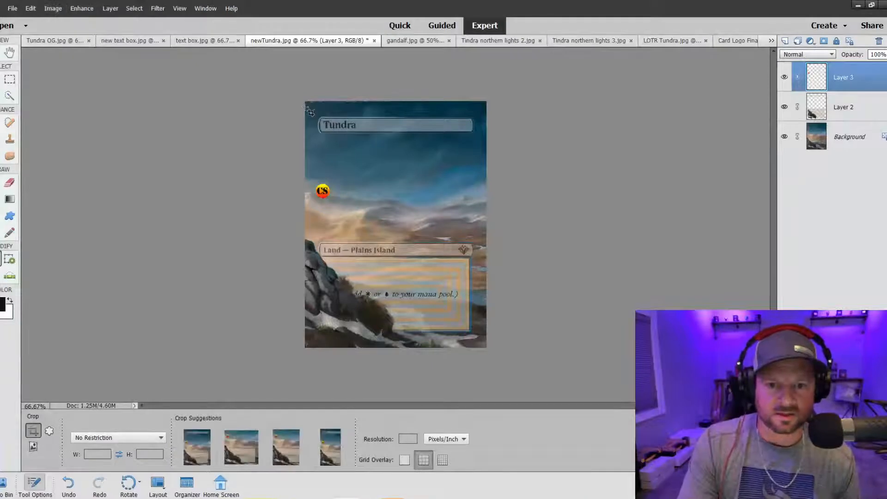
{"action": "left_click_drag", "start_coordinate": [307, 107], "coordinate": [491, 357]}
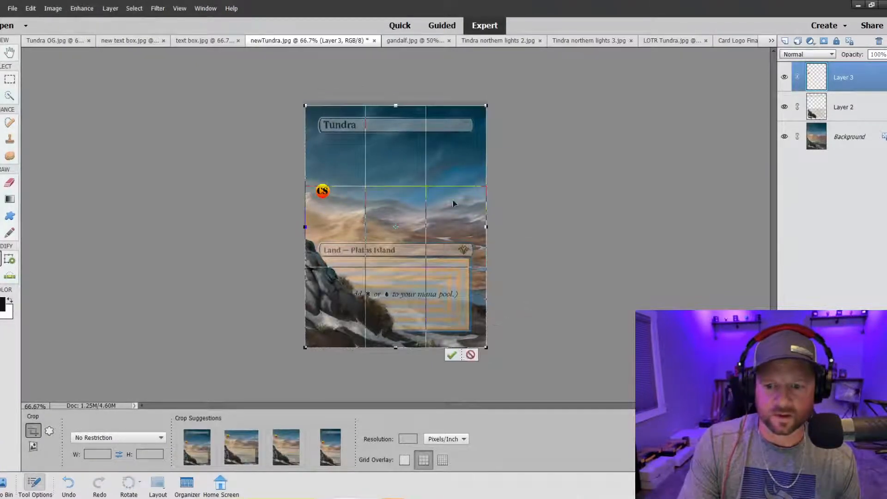
{"action": "left_click", "coordinate": [451, 355]}
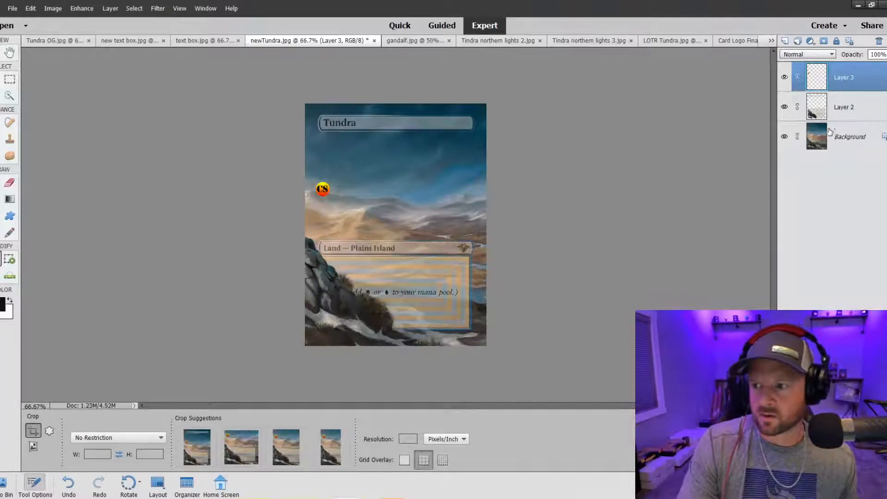
- Remove the lower part of the CS logo on Layer 3 along the ridge line so it sits behind the mountain
{"action": "left_click", "coordinate": [10, 138]}
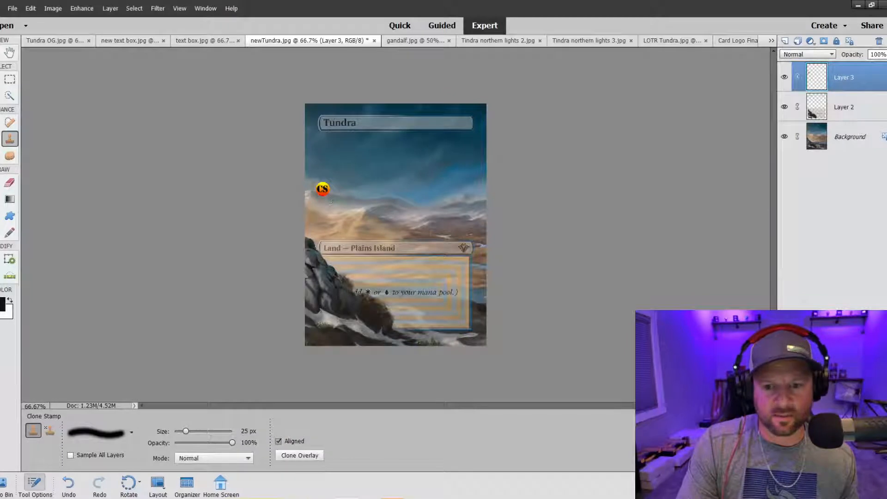
{"action": "key", "text": "ctrl+equal"}
{"action": "key", "text": "ctrl+equal"}
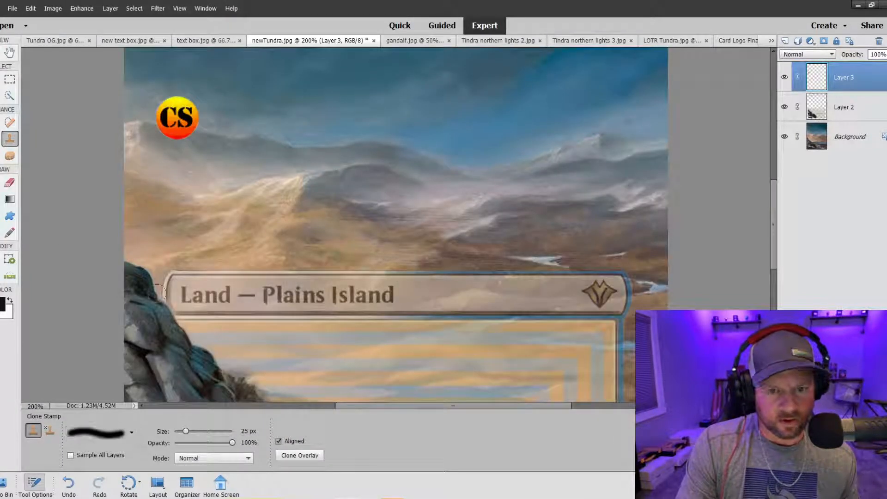
{"action": "left_click_drag", "start_coordinate": [161, 136], "coordinate": [188, 141]}
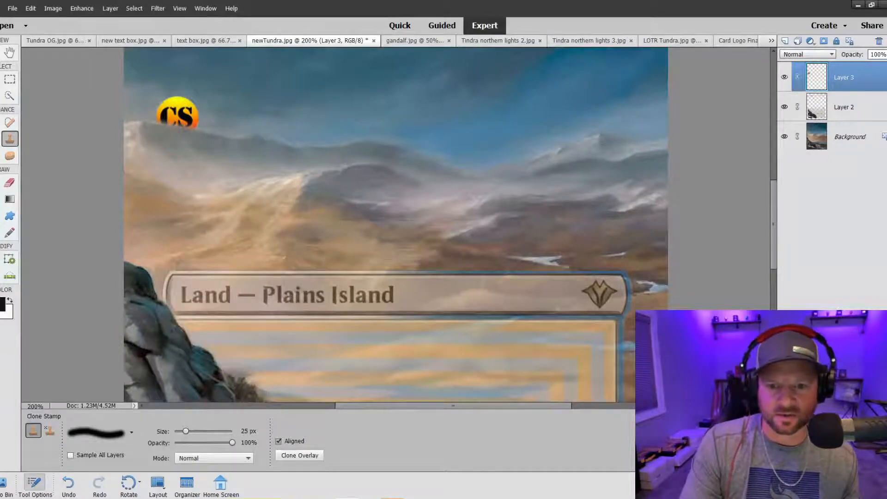
- Lower Layer 3's opacity to 42% and check the faded CS logo on the whole card
{"action": "left_click", "coordinate": [886, 54]}
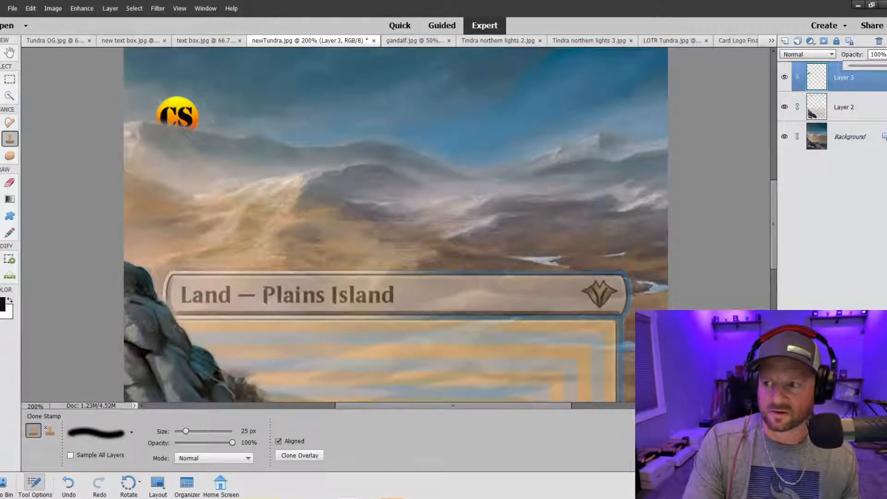
{"action": "left_click", "coordinate": [868, 66]}
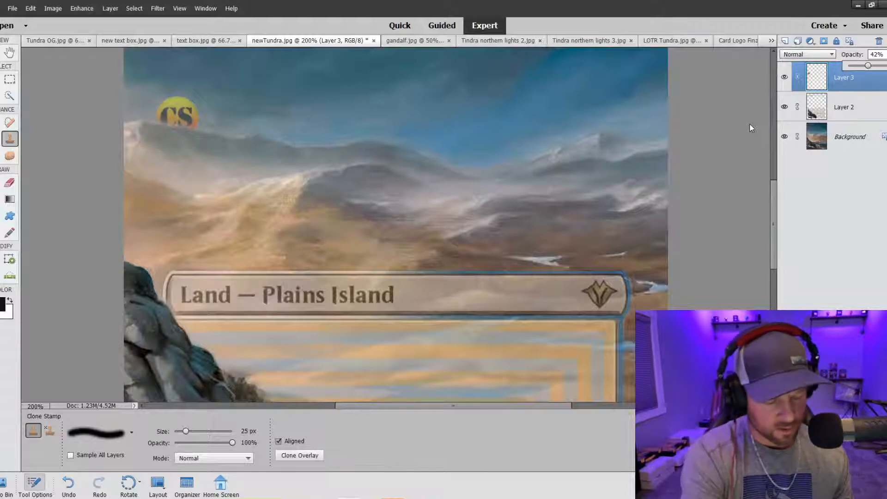
{"action": "key", "text": "ctrl+minus"}
{"action": "key", "text": "ctrl+minus"}
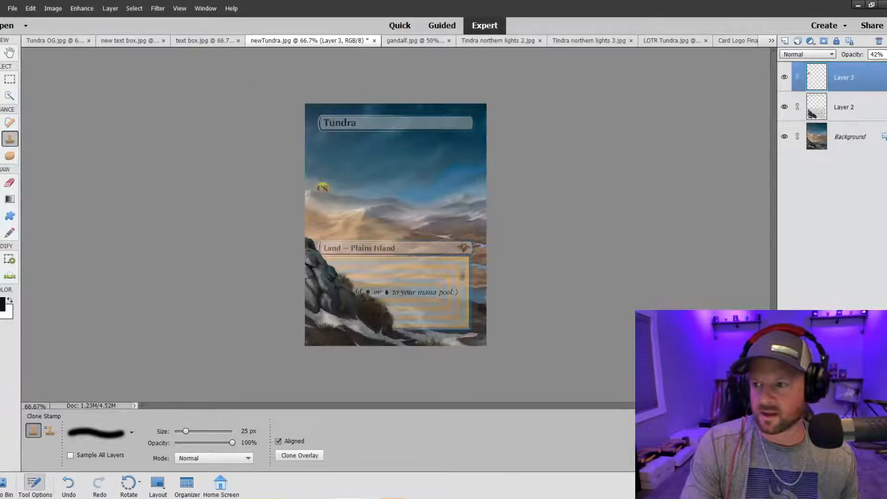
- Switch the Clone Stamp to the hard round 13 px brush and dab once on the type line beside the set symbol
{"action": "key", "text": "ctrl+plus"}
{"action": "key", "text": "ctrl+plus"}
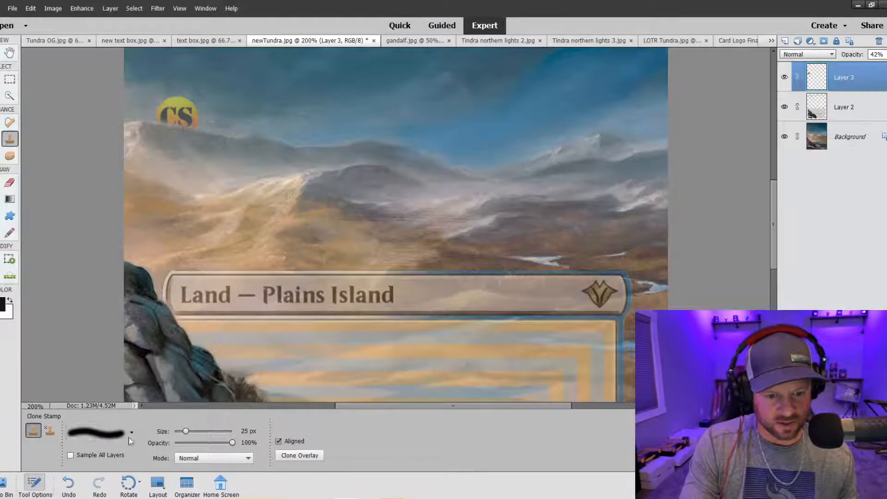
{"action": "left_click", "coordinate": [132, 432]}
{"action": "scroll", "coordinate": [111, 366], "scroll_direction": "down", "scroll_amount": 5}
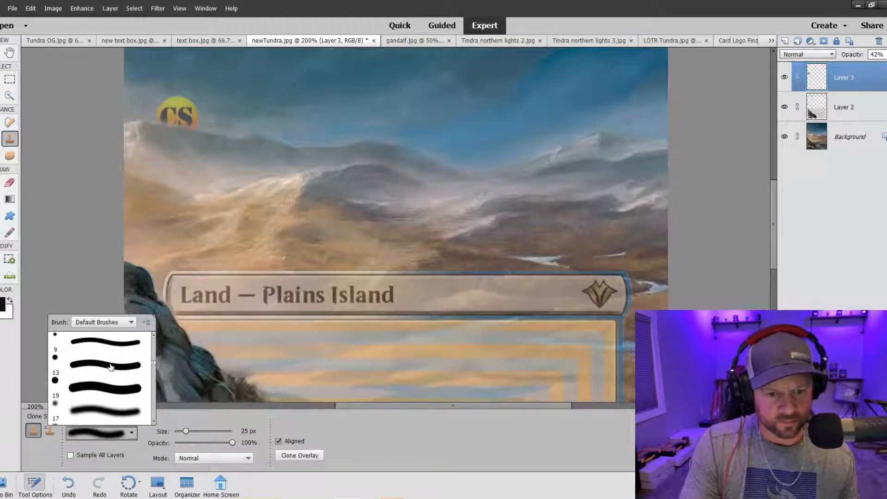
{"action": "left_click", "coordinate": [109, 371]}
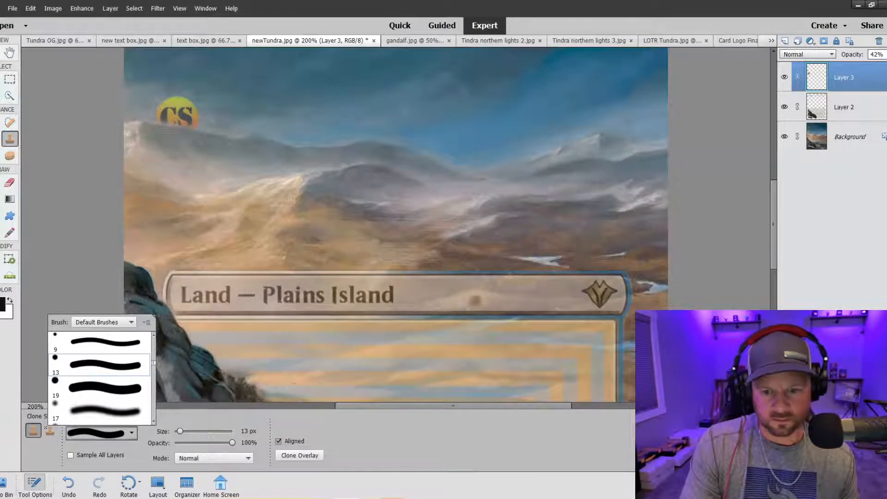
{"action": "left_click", "coordinate": [568, 293]}
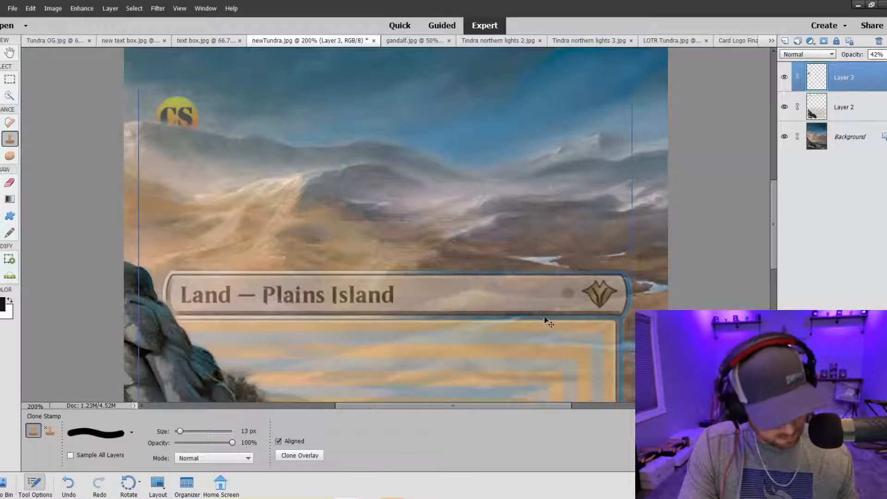
- Undo the Clone Stamp dab beside the set symbol on the type line
{"action": "key", "text": "ctrl+z"}
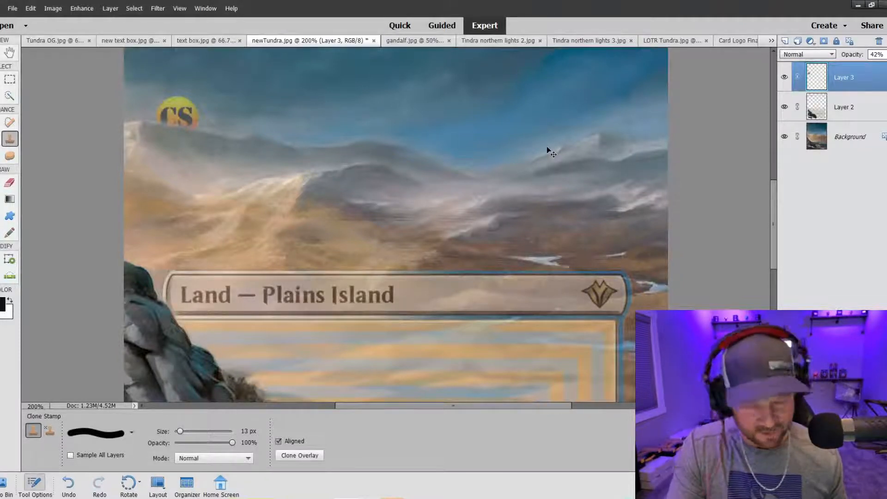
{"action": "key", "text": "ctrl+z"}
{"action": "left_click", "coordinate": [843, 108]}
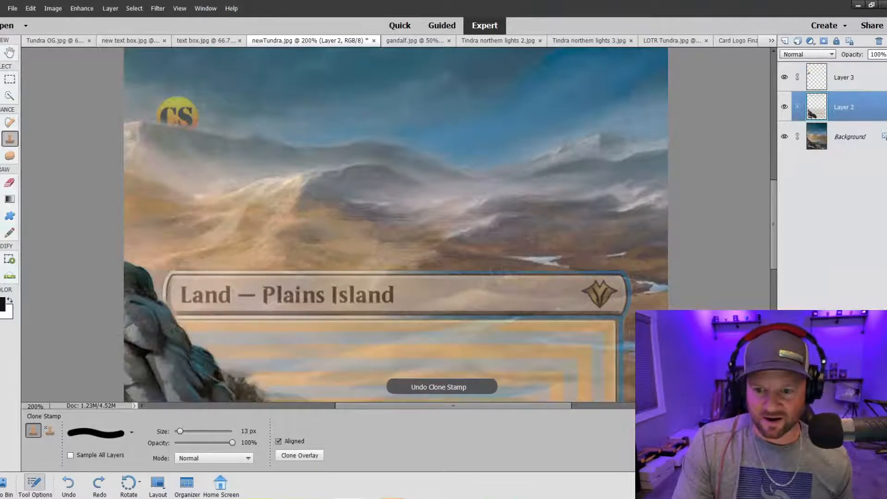
{"action": "left_click", "coordinate": [494, 290]}
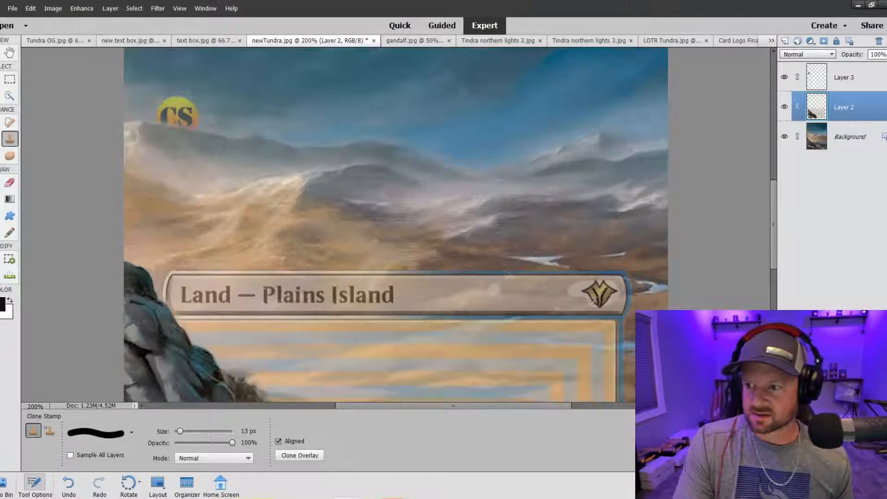
{"action": "key", "text": "ctrl+z"}
{"action": "key", "text": "ctrl+z"}
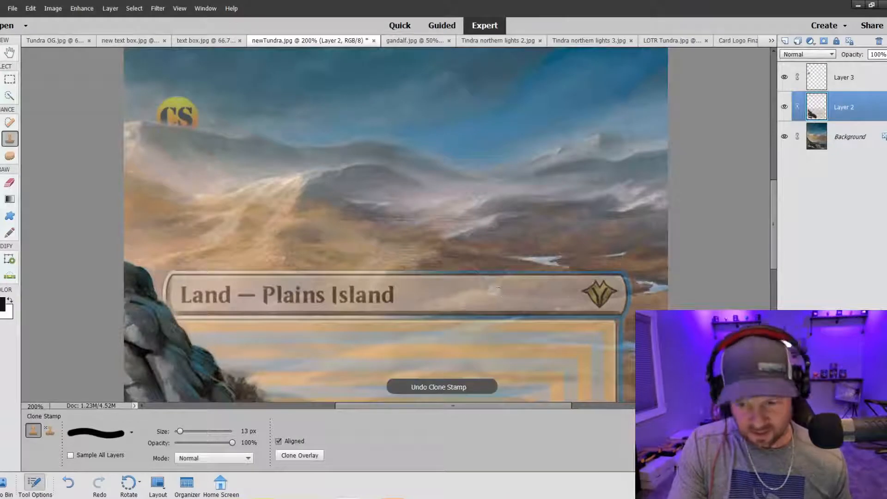
{"action": "left_click", "coordinate": [305, 456]}
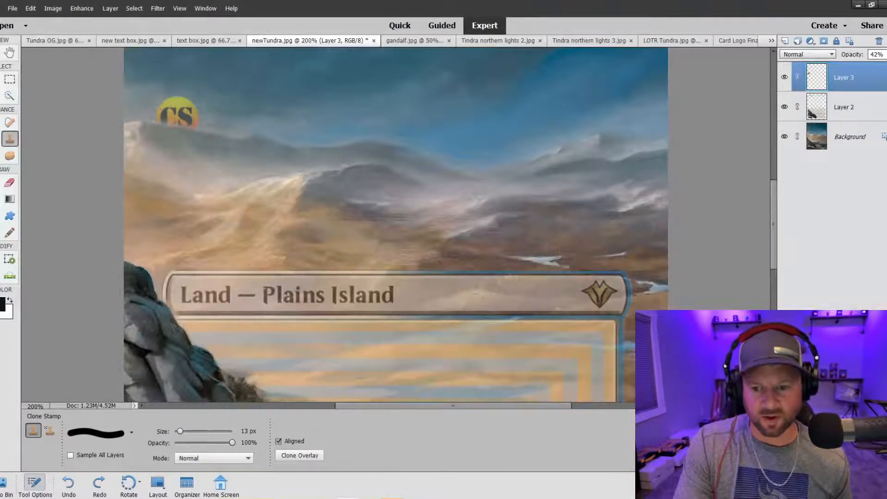
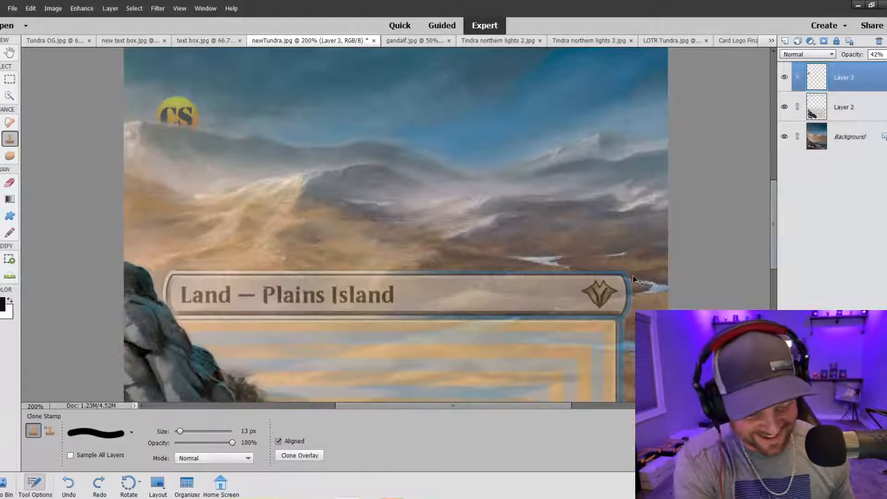
- Copy the selected Tundra card frame from new text box.jpg and paste it into gandalf.jpg as a new layer
{"action": "key", "text": "ctrl+minus"}
{"action": "key", "text": "ctrl+minus"}
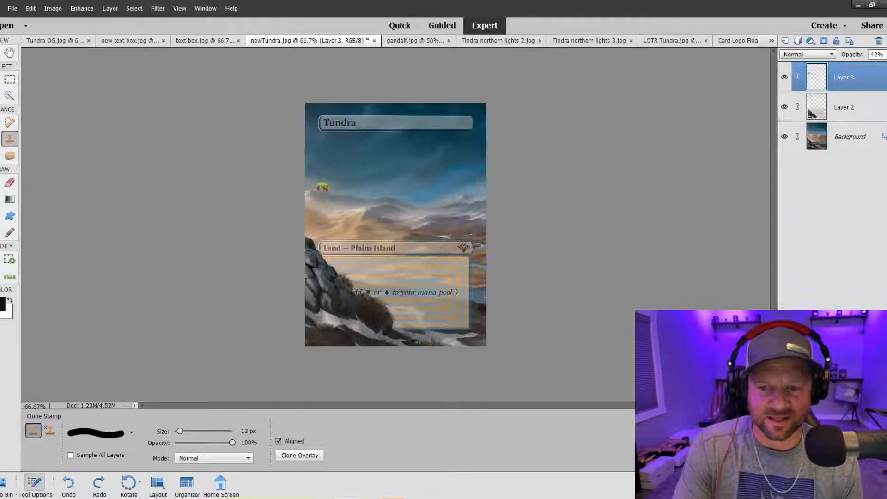
{"action": "left_click", "coordinate": [402, 42]}
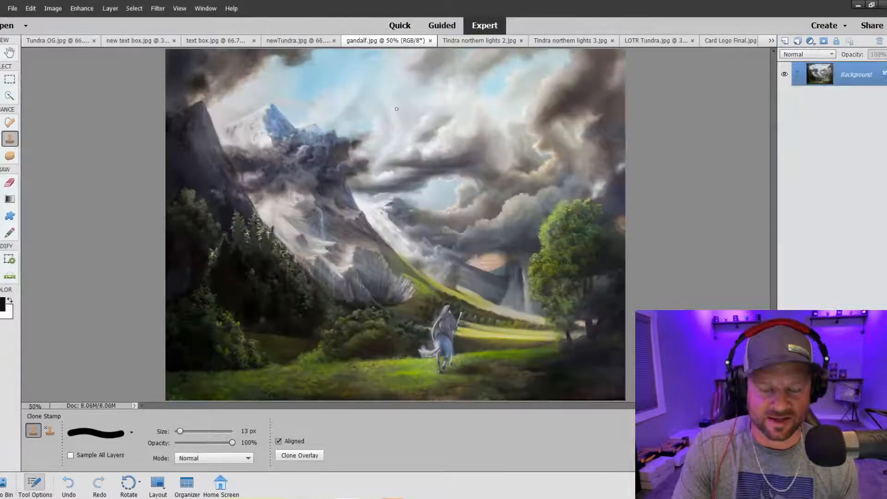
{"action": "key", "text": "ctrl+minus"}
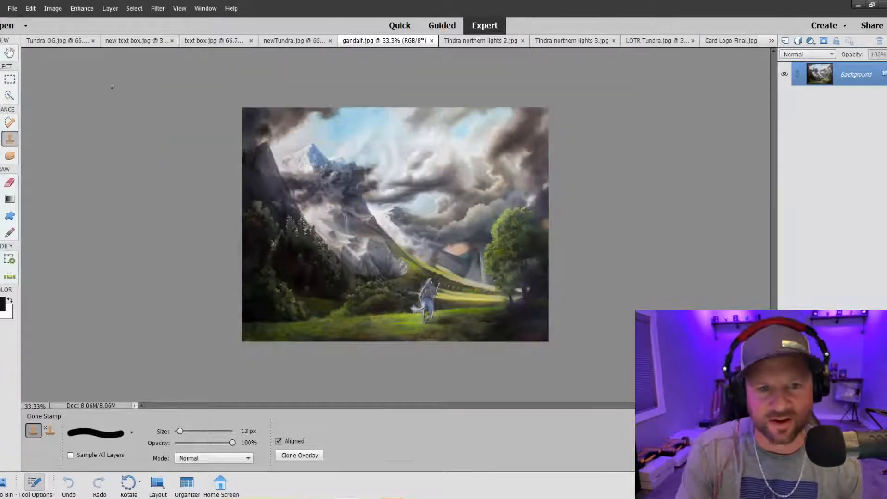
{"action": "left_click", "coordinate": [129, 41]}
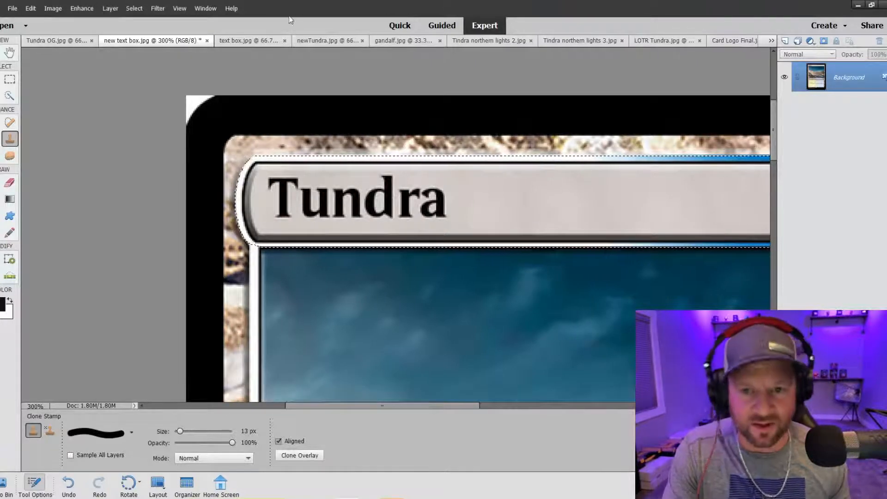
{"action": "left_click", "coordinate": [406, 41]}
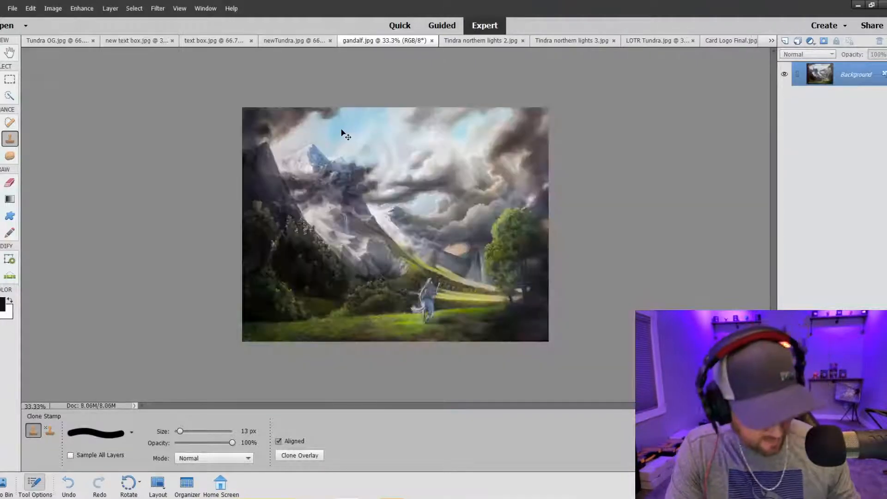
{"action": "left_click_drag", "start_coordinate": [342, 134], "coordinate": [343, 131]}
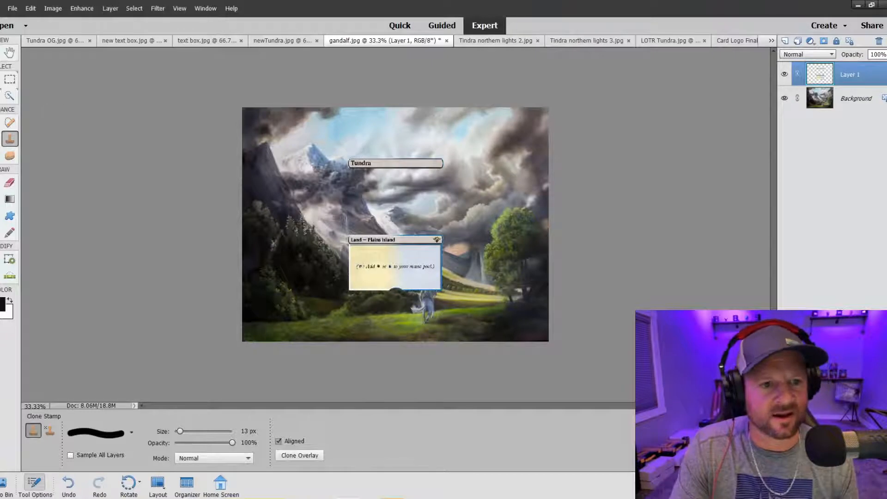
- Scale the pasted Tundra frame proportionally to 160.58% and place it over the right part of the landscape painting
{"action": "key", "text": "v"}
{"action": "left_click_drag", "start_coordinate": [349, 159], "coordinate": [325, 129]}
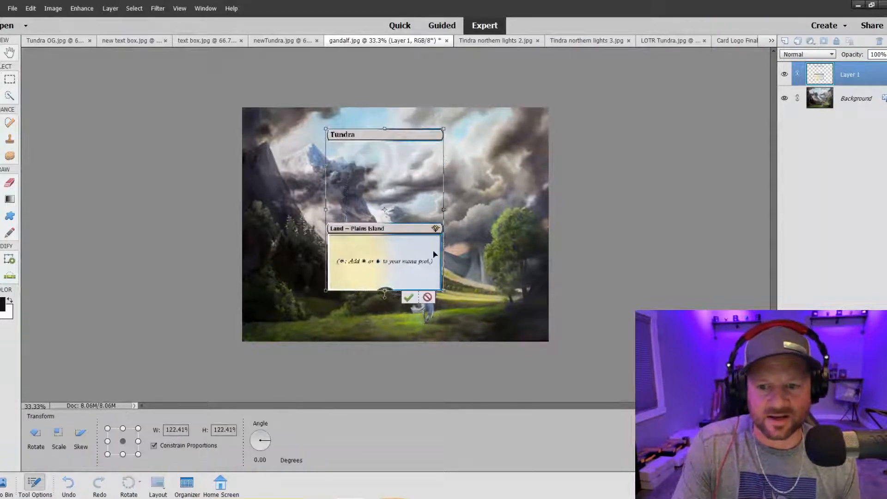
{"action": "left_click_drag", "start_coordinate": [444, 291], "coordinate": [454, 270]}
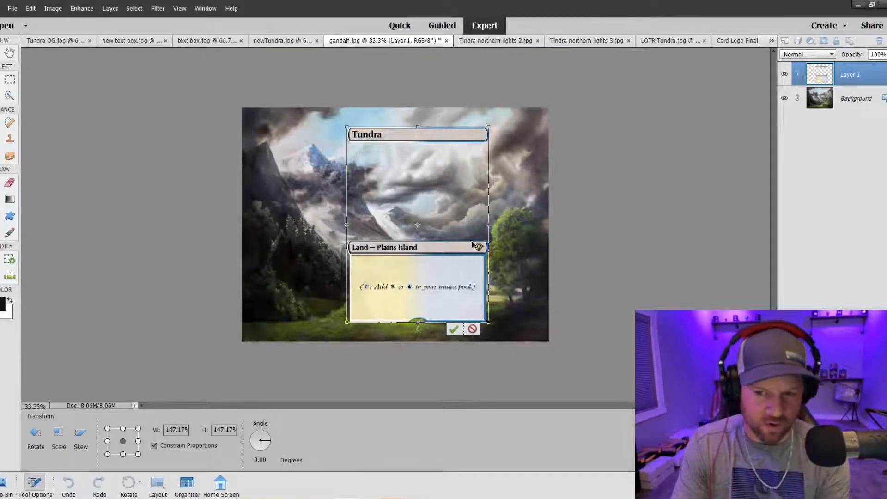
{"action": "left_click_drag", "start_coordinate": [488, 321], "coordinate": [495, 329]}
{"action": "left_click_drag", "start_coordinate": [475, 298], "coordinate": [527, 331]}
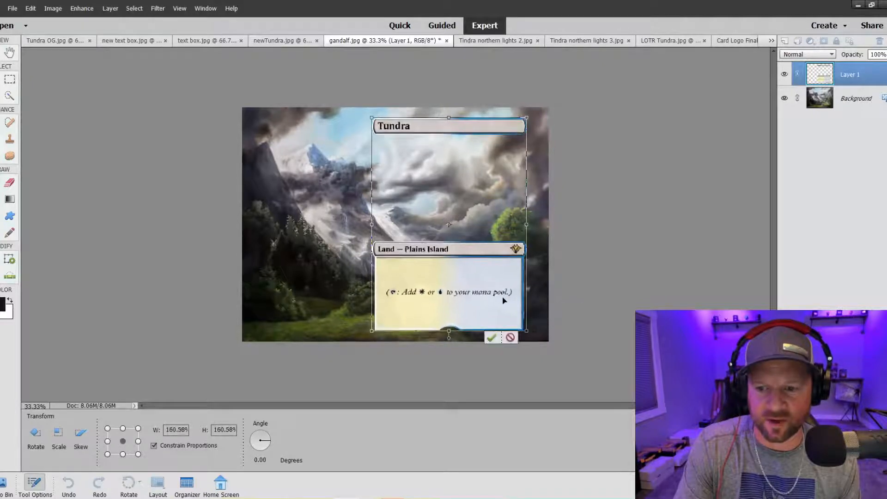
{"action": "left_click_drag", "start_coordinate": [503, 300], "coordinate": [505, 298]}
{"action": "left_click", "coordinate": [493, 337]}
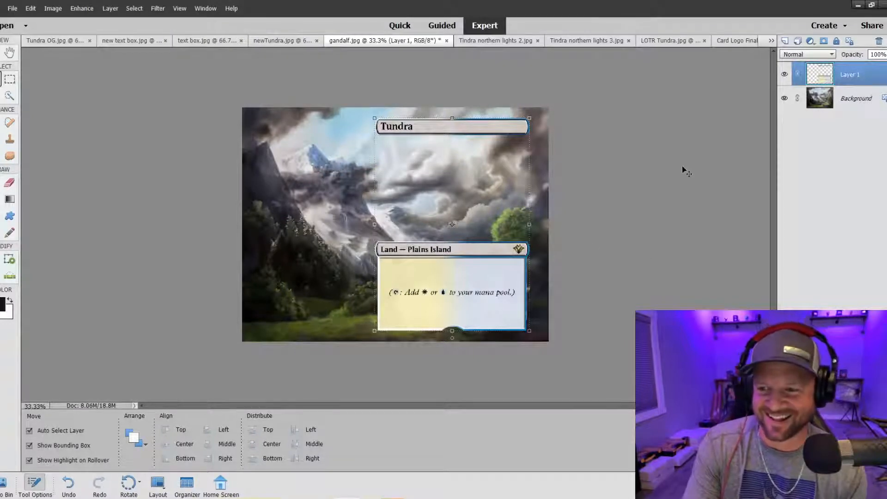
- Lower the frame layer's opacity to 57% and move it left so the mountain and the horse rider fall inside it
{"action": "left_click", "coordinate": [886, 54]}
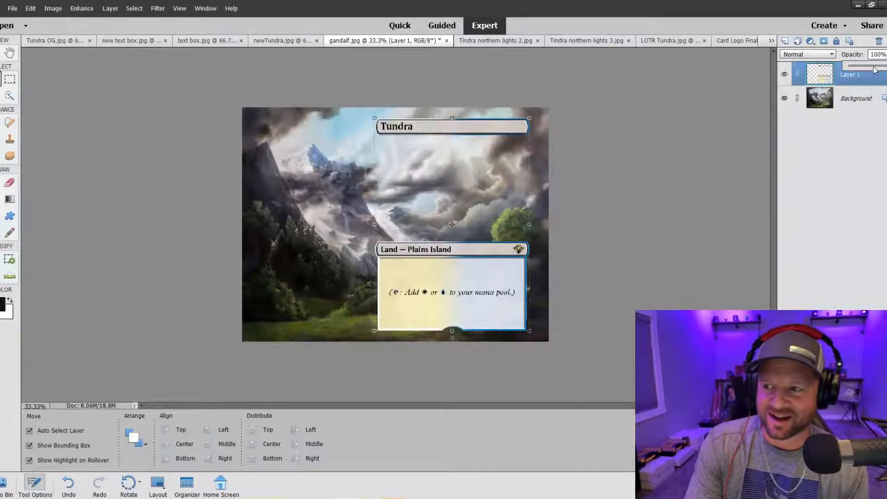
{"action": "left_click", "coordinate": [874, 66]}
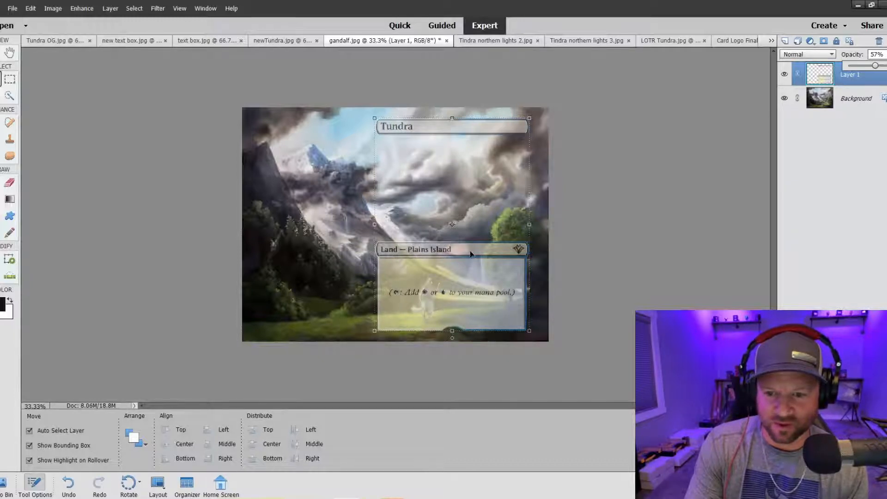
{"action": "left_click_drag", "start_coordinate": [470, 254], "coordinate": [395, 252]}
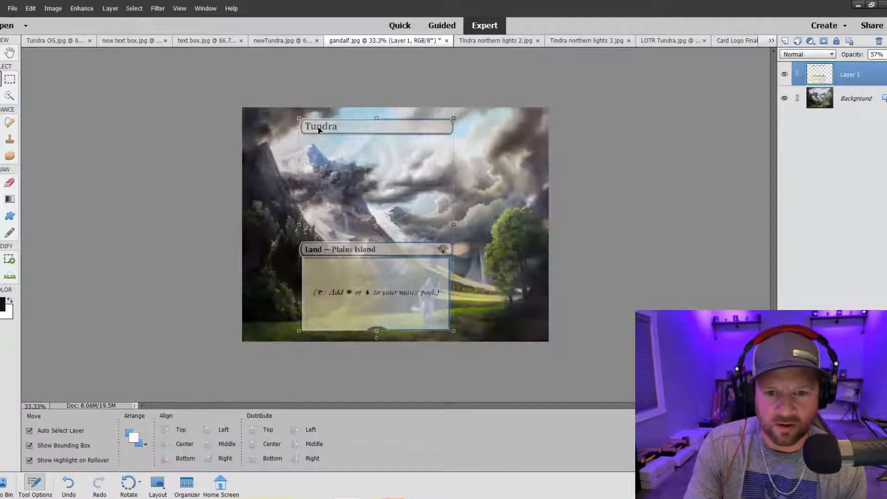
{"action": "left_click_drag", "start_coordinate": [323, 129], "coordinate": [314, 130]}
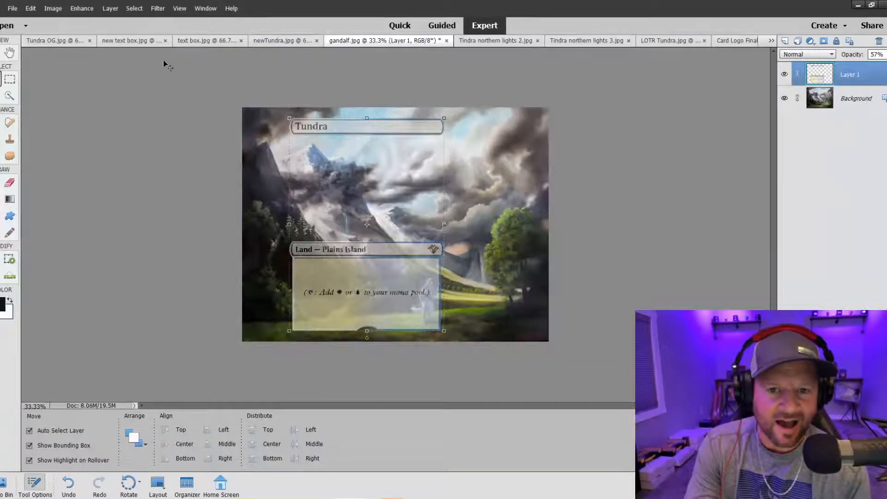
- Crop the painting to card proportions around the Tundra frame with no ratio restriction, leaving a narrow margin on each side
{"action": "left_click", "coordinate": [53, 10]}
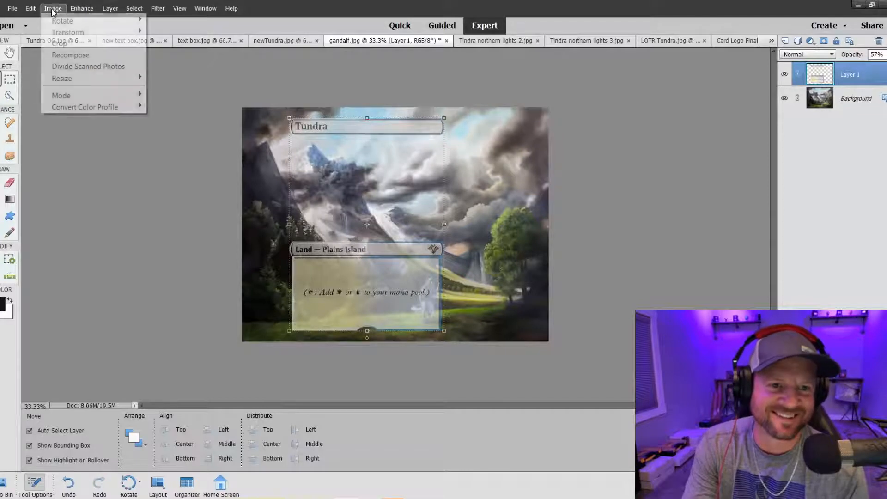
{"action": "left_click", "coordinate": [60, 43]}
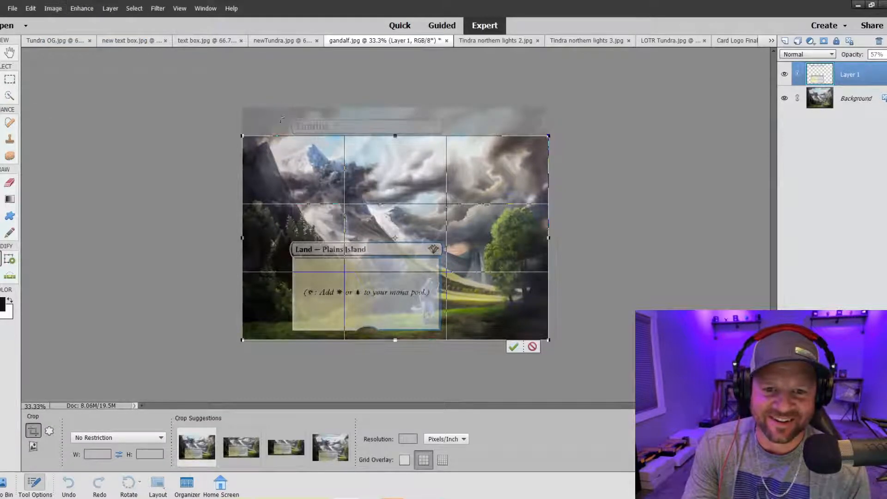
{"action": "left_click_drag", "start_coordinate": [244, 138], "coordinate": [276, 107]}
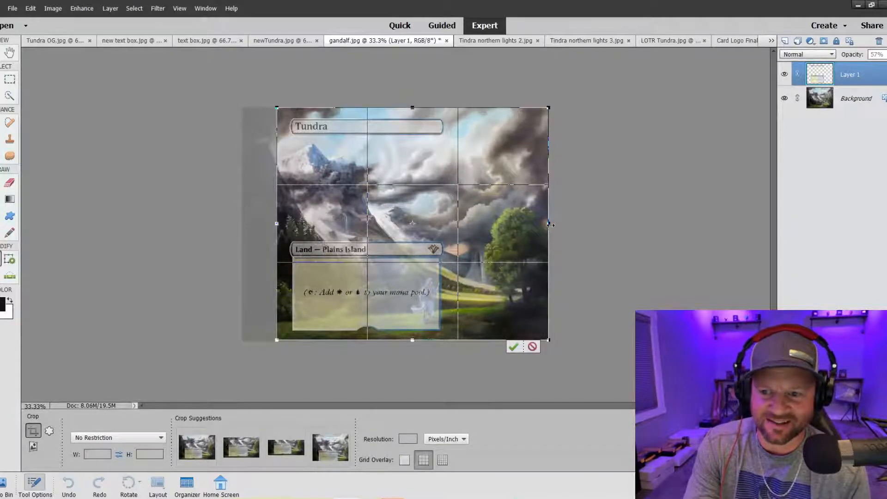
{"action": "left_click_drag", "start_coordinate": [548, 225], "coordinate": [455, 225]}
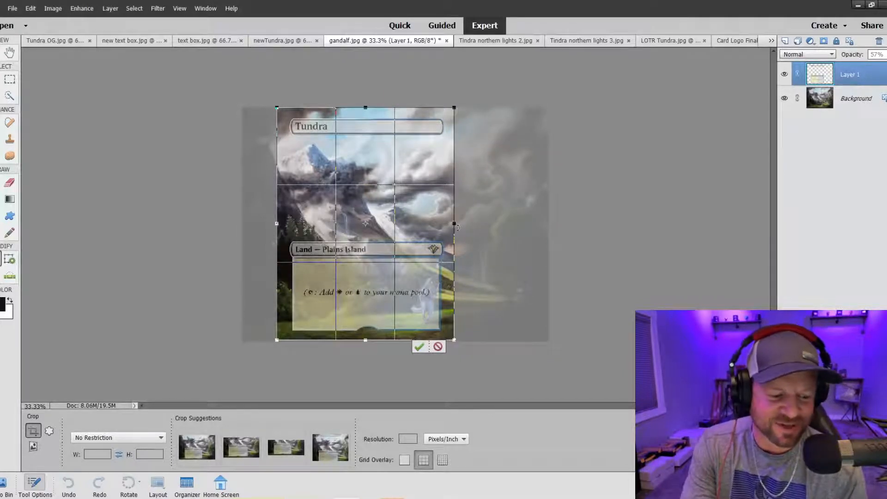
{"action": "left_click", "coordinate": [420, 346]}
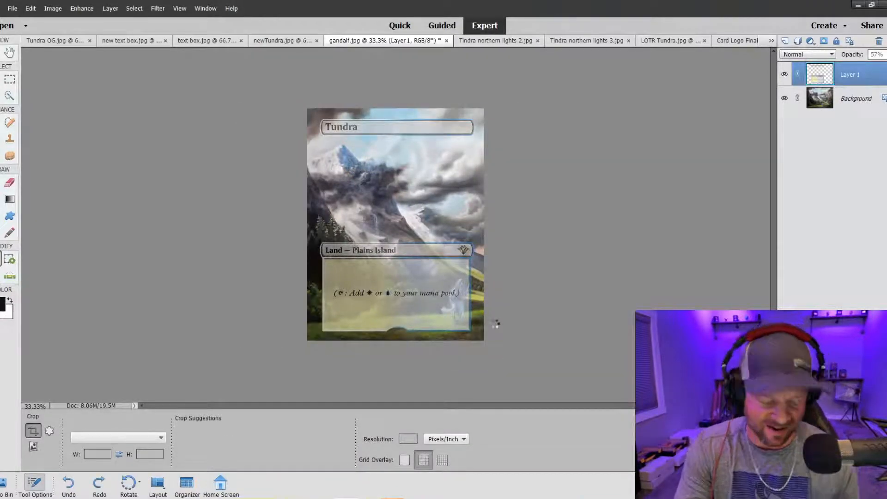
- Clone plain type-line texture over the set symbol on Layer 1 using a 40 px Clone Stamp brush
{"action": "key", "text": "ctrl+equal"}
{"action": "key", "text": "ctrl+equal"}
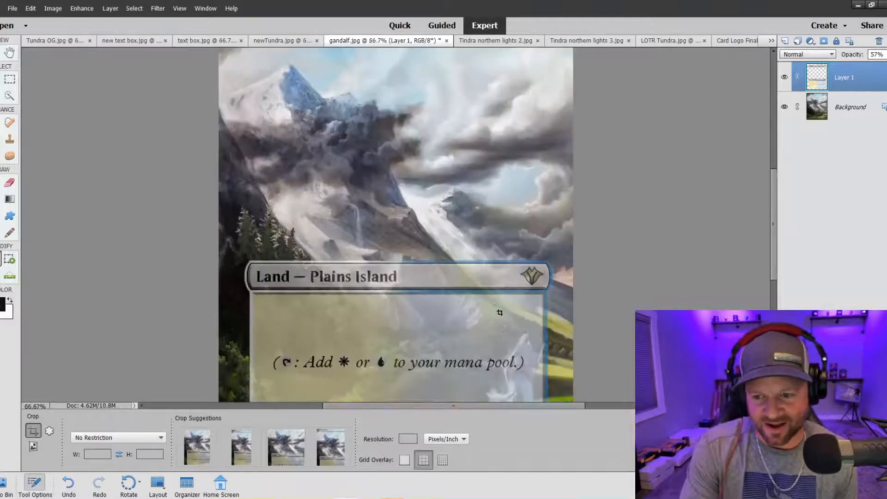
{"action": "left_click", "coordinate": [9, 139]}
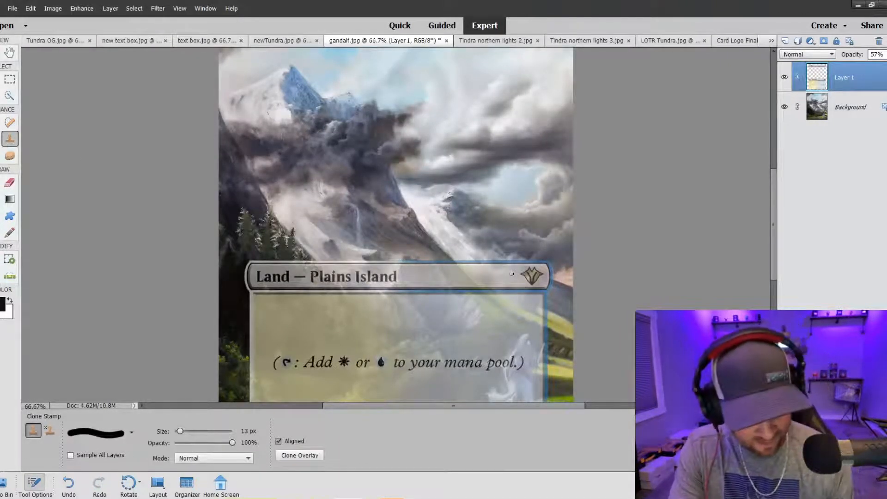
{"action": "key", "text": "bracketright"}
{"action": "key", "text": "bracketright"}
{"action": "key", "text": "bracketright"}
{"action": "key", "text": "bracketright"}
{"action": "key", "text": "bracketright"}
{"action": "key", "text": "bracketright"}
{"action": "key", "text": "bracketright"}
{"action": "key", "text": "bracketright"}
{"action": "key", "text": "bracketright"}
{"action": "key", "text": "bracketright"}
{"action": "key", "text": "bracketright"}
{"action": "key", "text": "bracketright"}
{"action": "key", "text": "bracketright"}
{"action": "key", "text": "bracketright"}
{"action": "key", "text": "bracketright"}
{"action": "key", "text": "bracketright"}
{"action": "key", "text": "bracketright"}
{"action": "key", "text": "bracketright"}
{"action": "key", "text": "bracketright"}
{"action": "key", "text": "bracketright"}
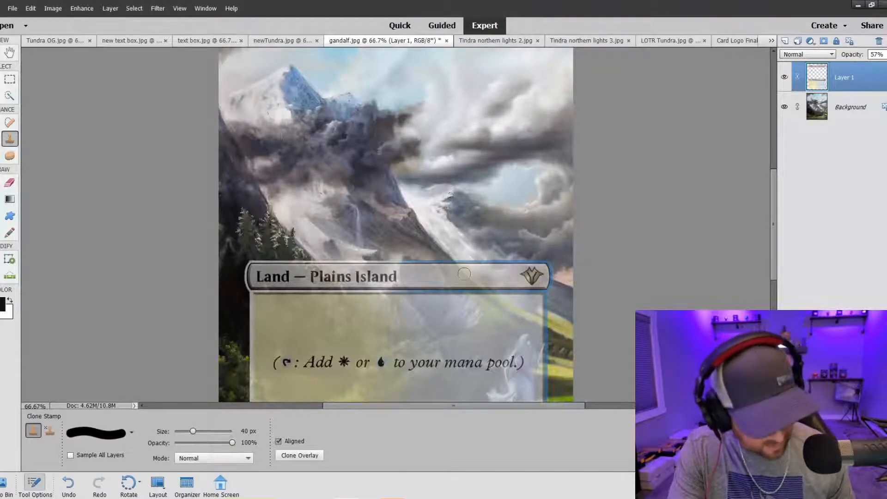
{"action": "left_click", "coordinate": [463, 275], "text": "alt"}
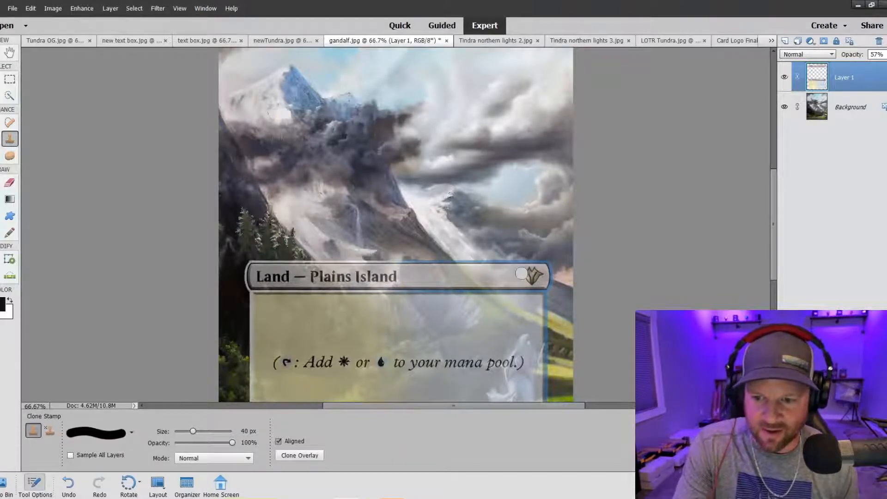
{"action": "left_click_drag", "start_coordinate": [521, 275], "coordinate": [537, 282]}
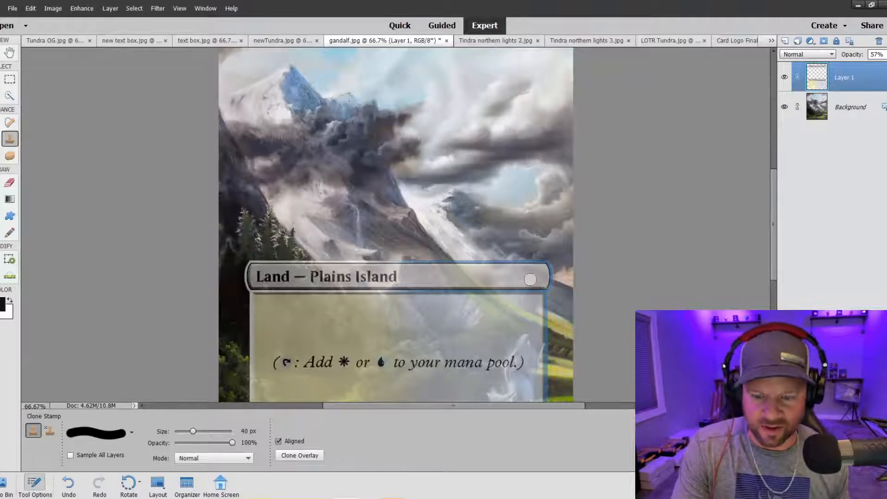
{"action": "key", "text": "ctrl+minus"}
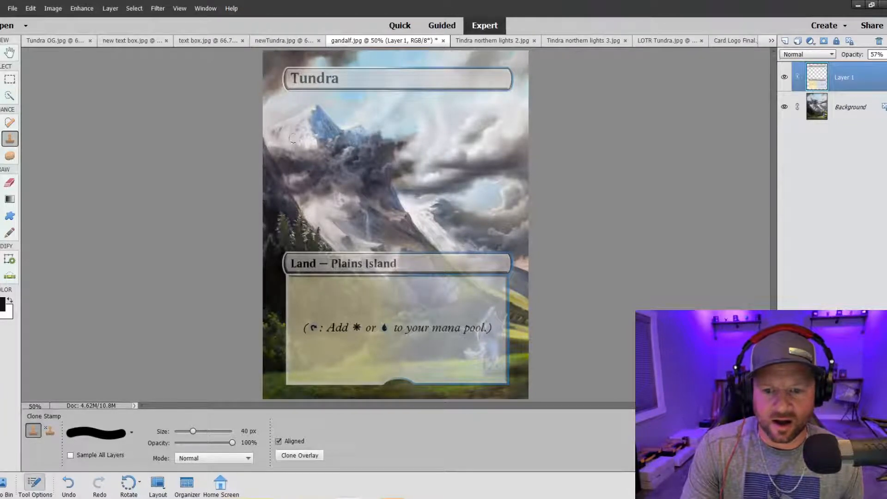
- Copy the selected striped text box from text box.jpg and paste it into gandalf.jpg as a new layer
{"action": "left_click", "coordinate": [261, 40]}
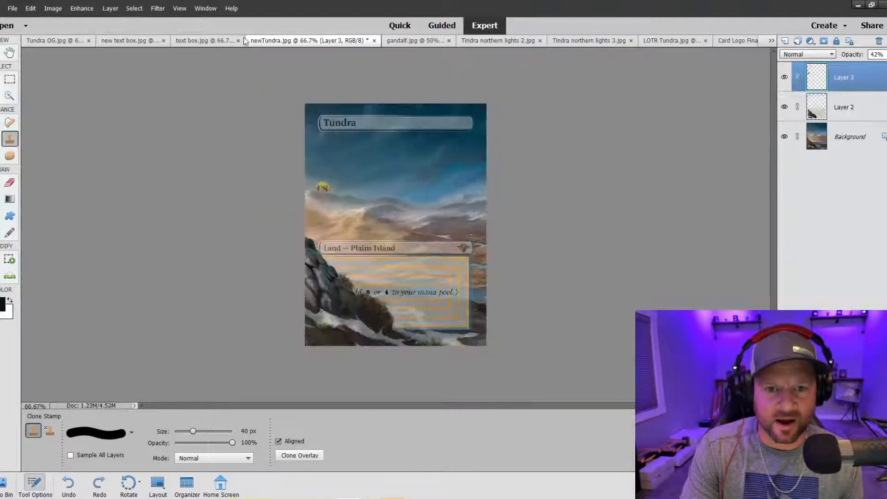
{"action": "left_click", "coordinate": [206, 41]}
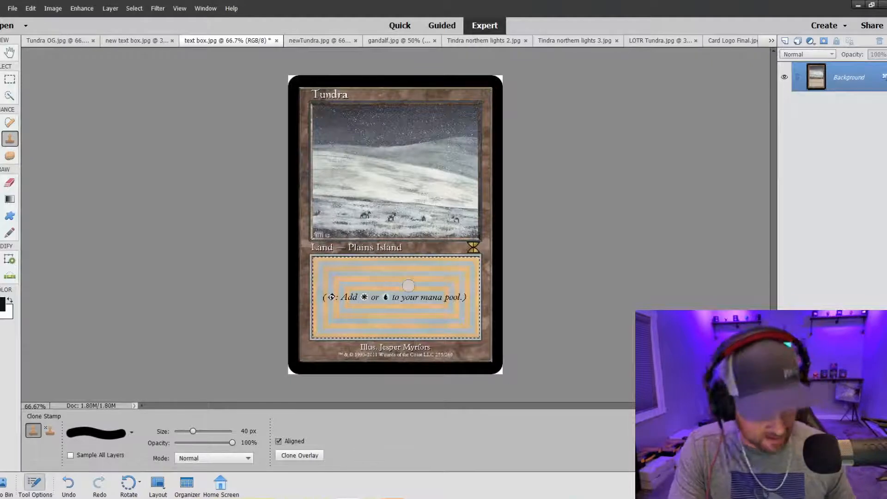
{"action": "left_click", "coordinate": [390, 41]}
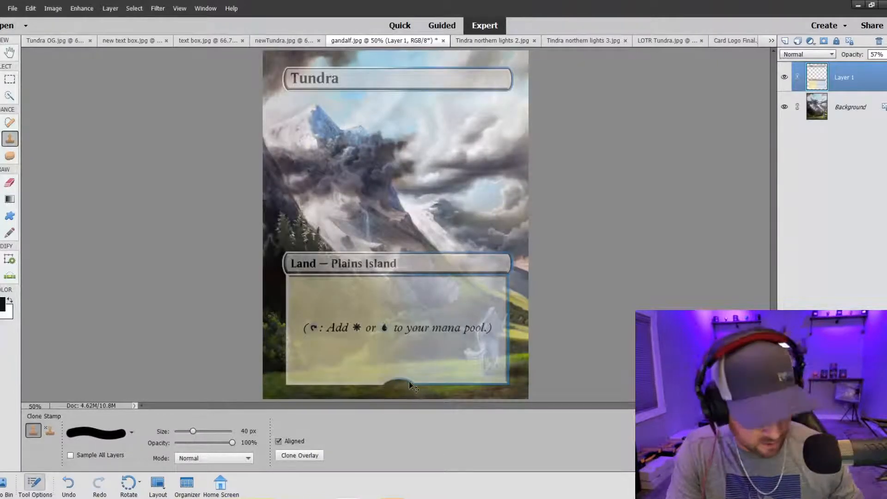
{"action": "key", "text": "ctrl+v"}
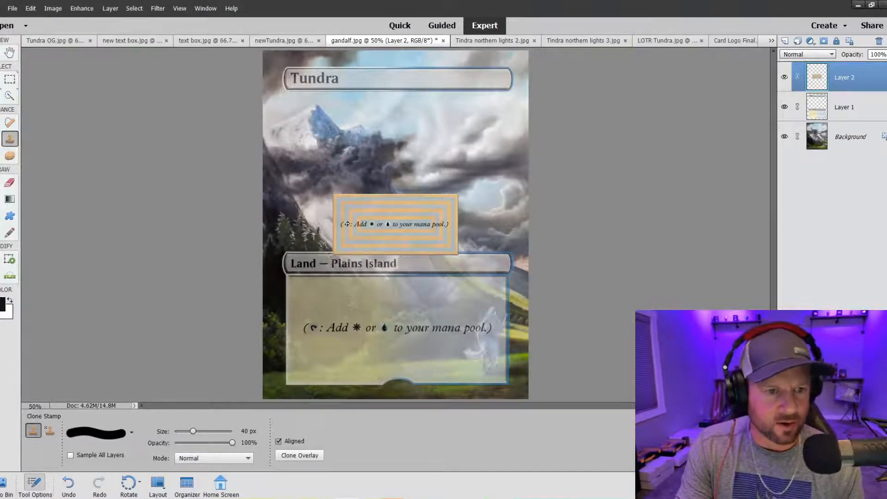
- Move the pasted striped text box over the frame's text box and scale it proportionally to 172.97% to fit
{"action": "key", "text": "v"}
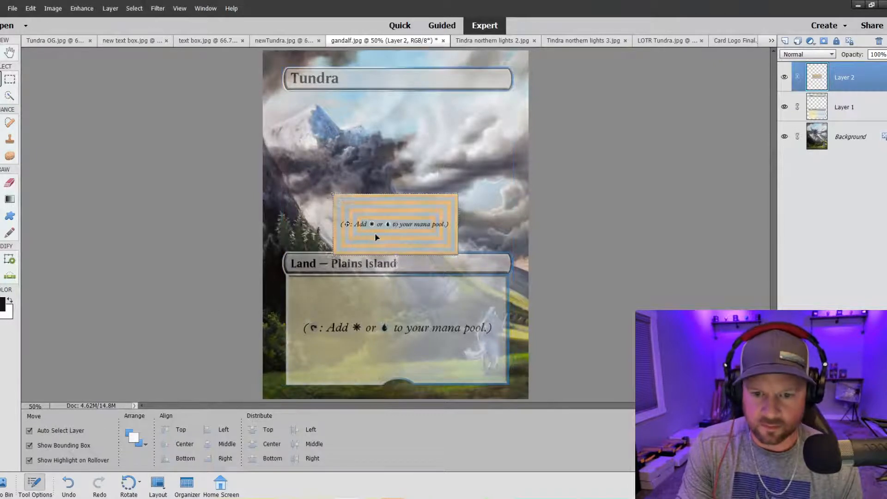
{"action": "left_click_drag", "start_coordinate": [375, 234], "coordinate": [331, 318]}
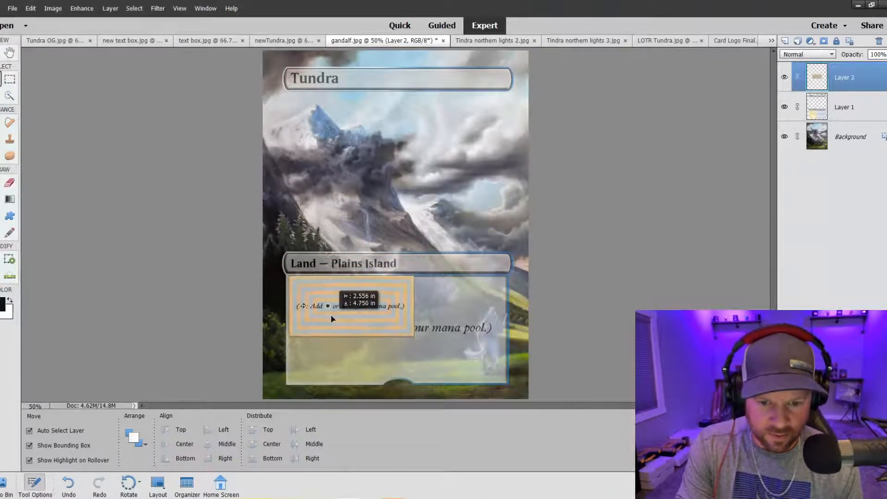
{"action": "left_click_drag", "start_coordinate": [413, 336], "coordinate": [507, 382]}
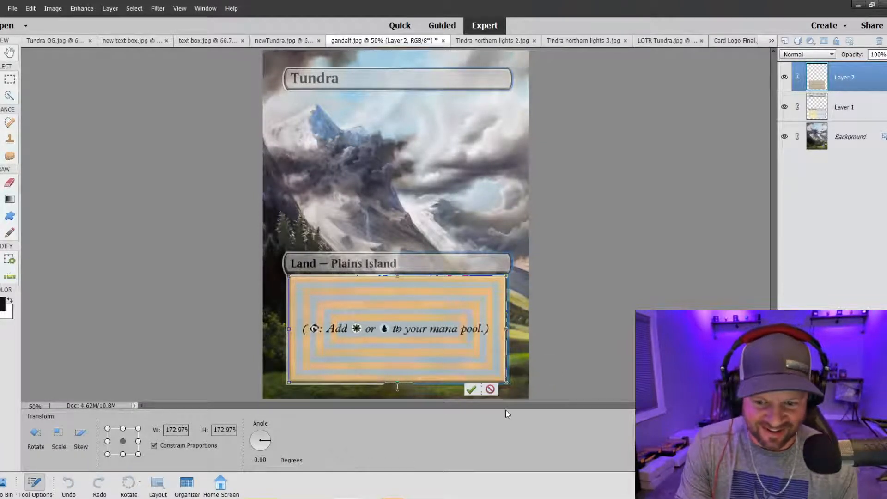
{"action": "left_click", "coordinate": [471, 389]}
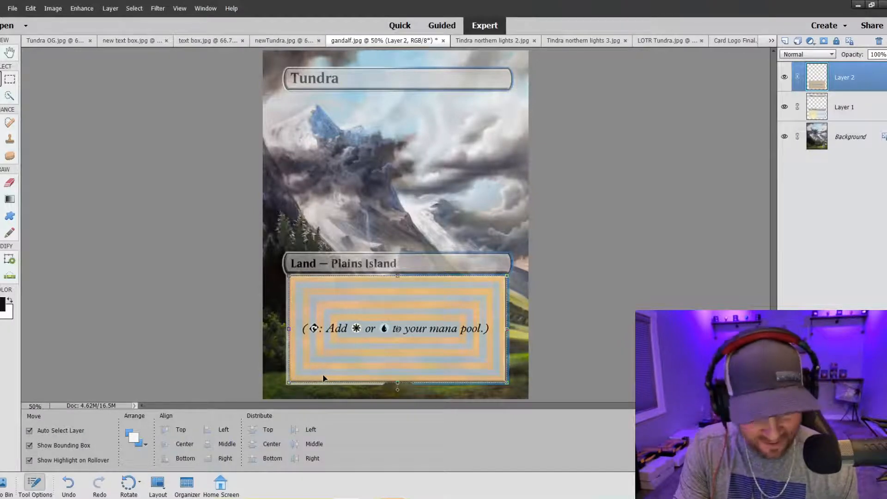
- Nudge the striped text box into alignment with the frame's edges, and deselect its layer
{"action": "key", "text": "Left"}
{"action": "key", "text": "Left"}
{"action": "key", "text": "Down"}
{"action": "key", "text": "Down"}
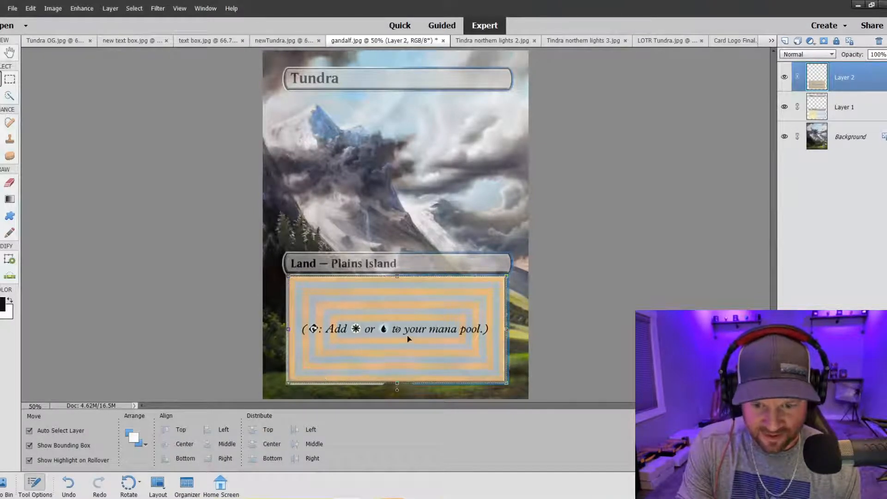
{"action": "key", "text": "Up"}
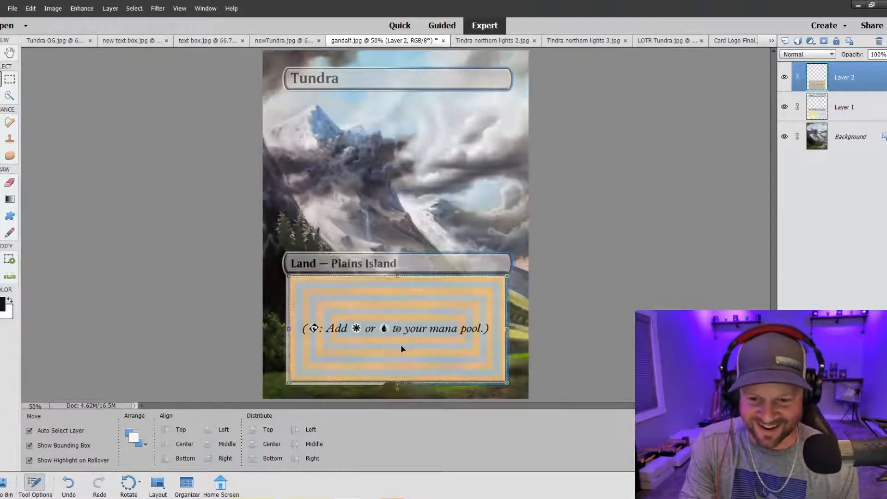
{"action": "key", "text": "Down"}
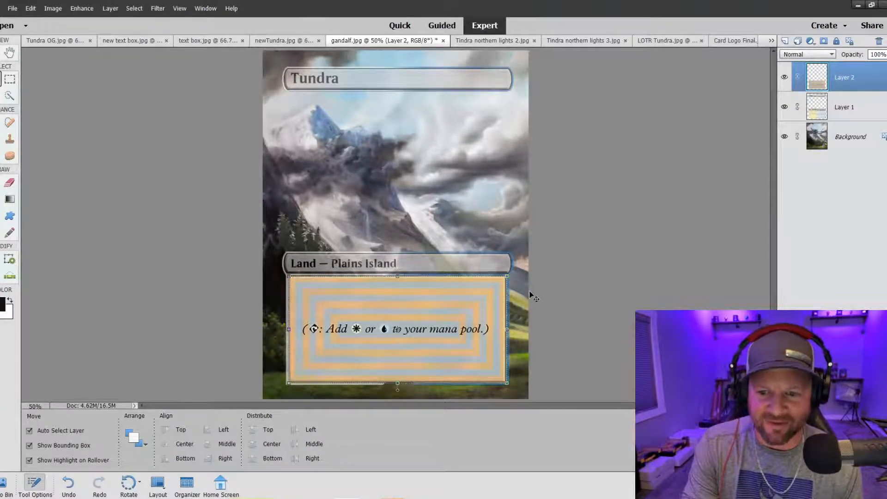
{"action": "left_click", "coordinate": [624, 322]}
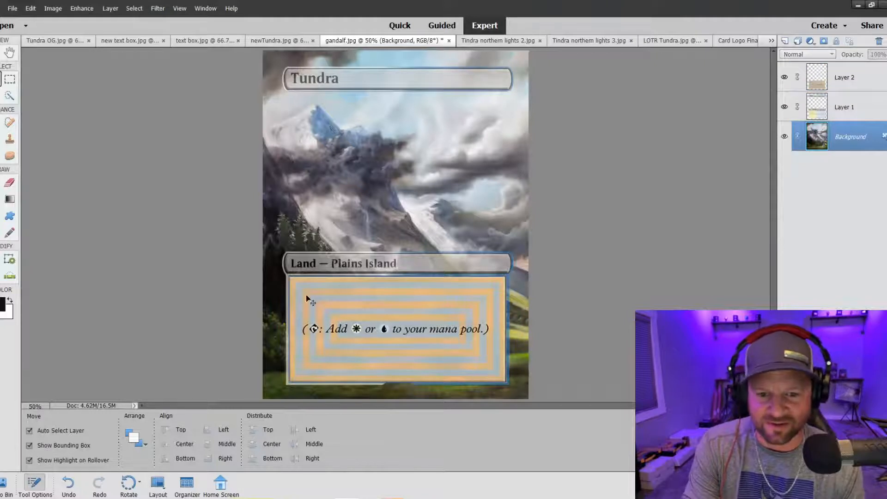
- Select the striped text box area with the Rectangular Marquee and set a 100 px Clone Stamp brush on Layer 1
{"action": "key", "text": "m"}
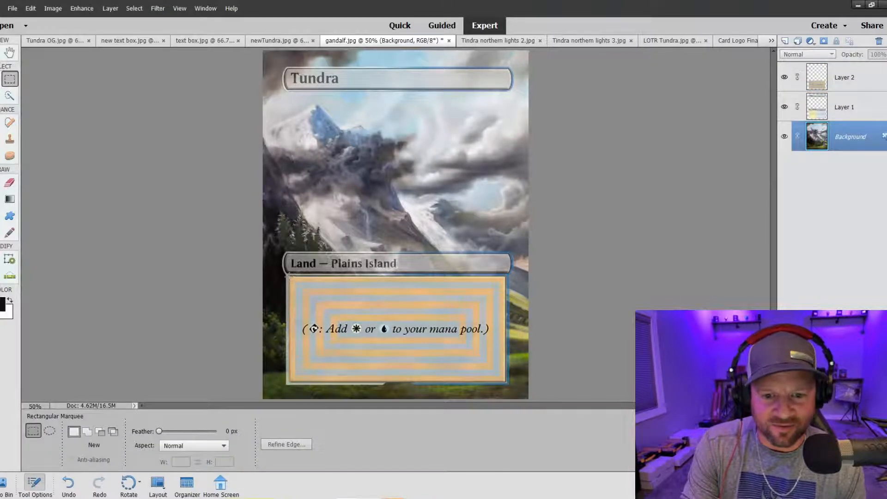
{"action": "left_click_drag", "start_coordinate": [288, 276], "coordinate": [506, 383]}
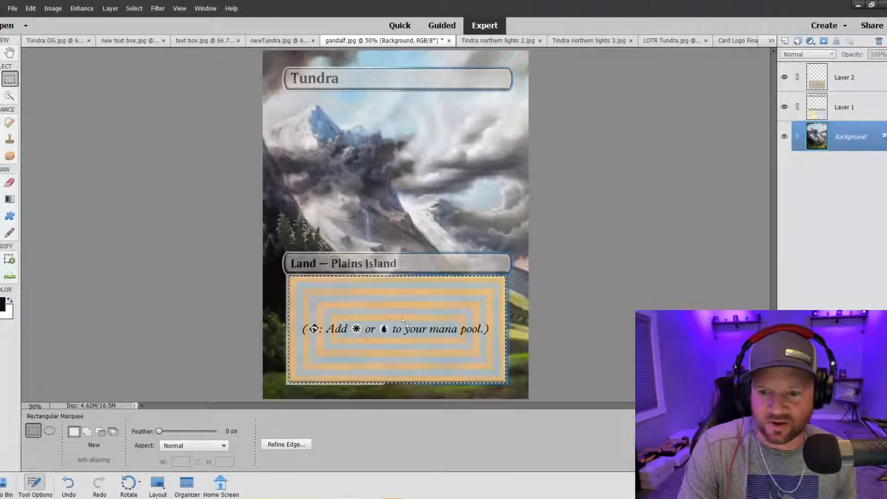
{"action": "left_click", "coordinate": [832, 77]}
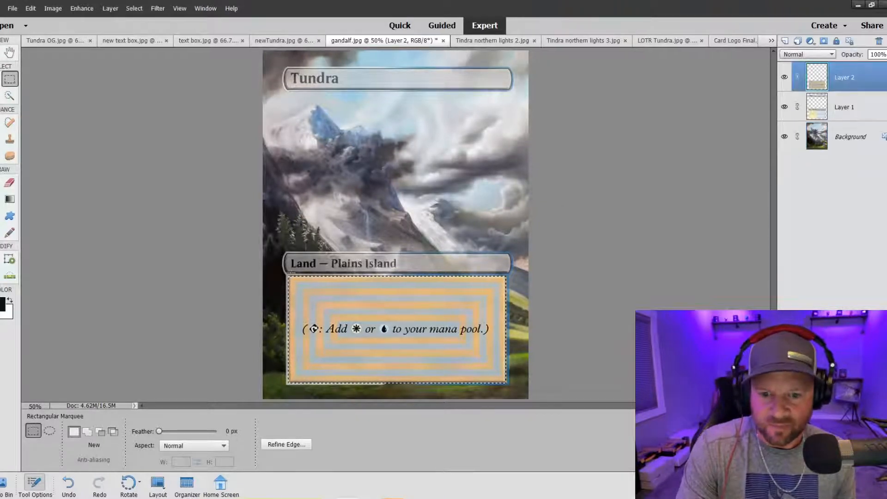
{"action": "left_click", "coordinate": [10, 140]}
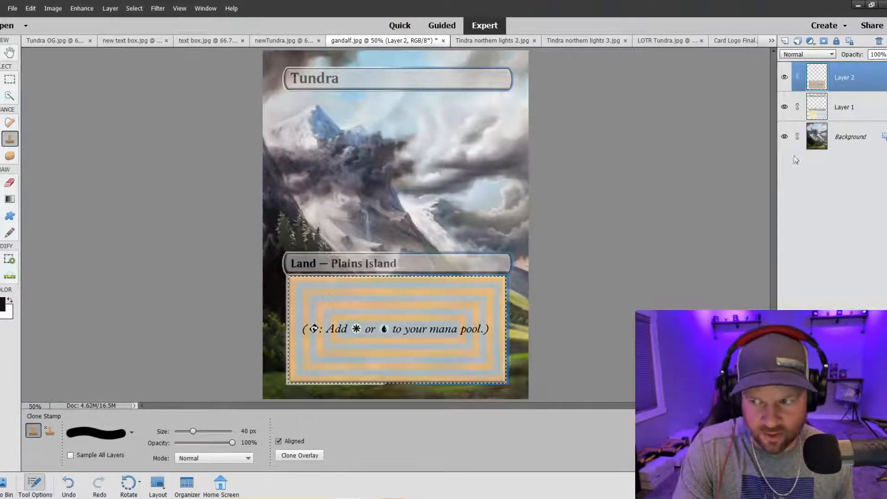
{"action": "left_click", "coordinate": [827, 107]}
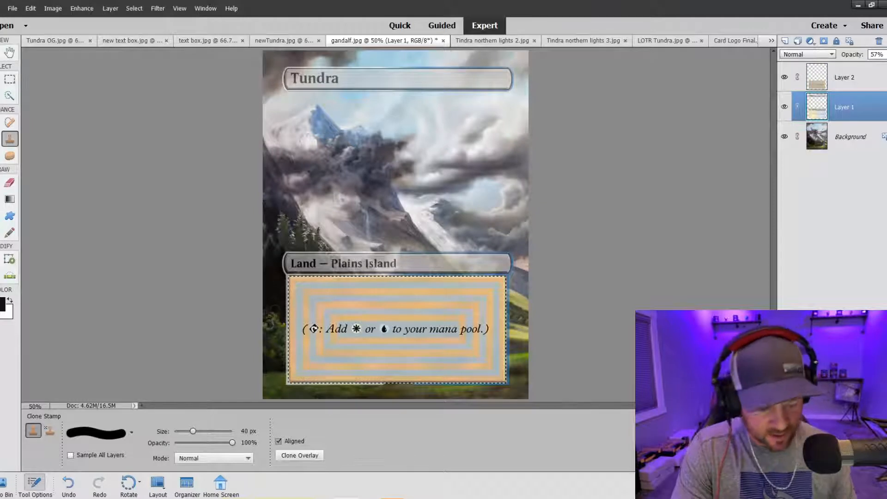
{"action": "key", "text": "bracketright"}
{"action": "key", "text": "bracketright"}
{"action": "key", "text": "bracketright"}
{"action": "key", "text": "bracketright"}
{"action": "key", "text": "bracketright"}
{"action": "key", "text": "bracketright"}
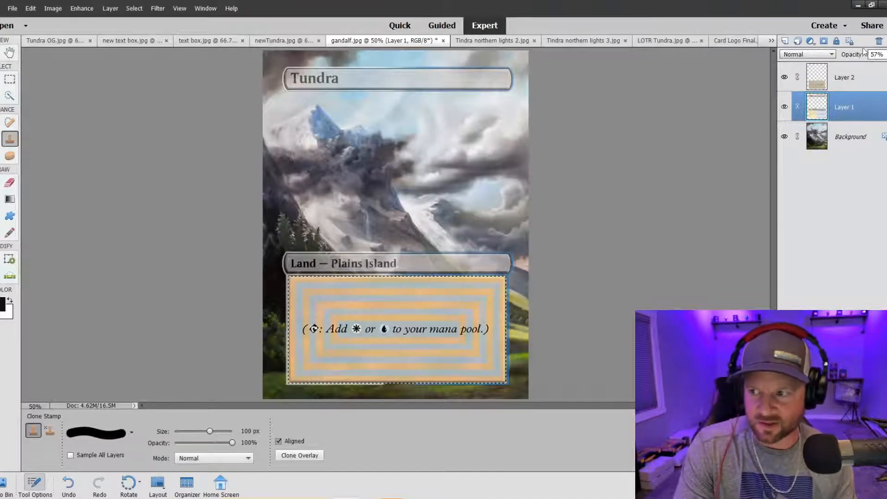
- Lower Layer 2's opacity to 59%, clone over the duplicate rules text on Layer 1 beneath it, and clear the selection
{"action": "left_click", "coordinate": [867, 79]}
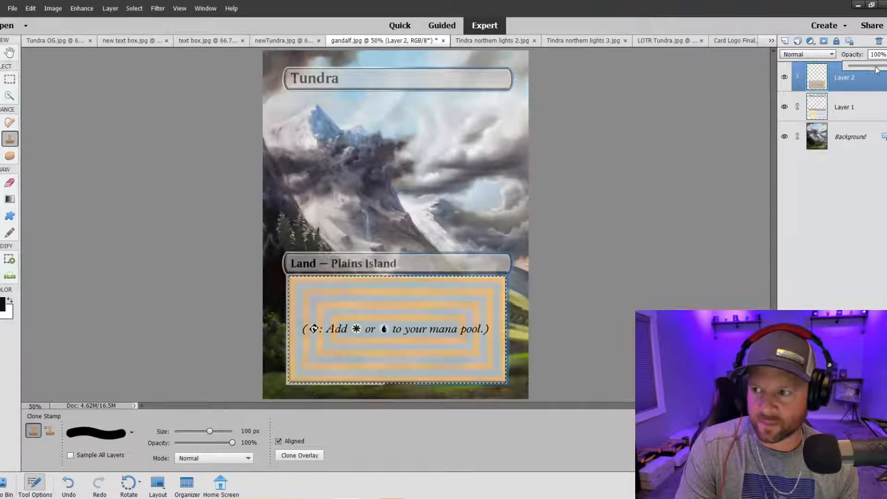
{"action": "left_click_drag", "start_coordinate": [877, 70], "coordinate": [863, 76]}
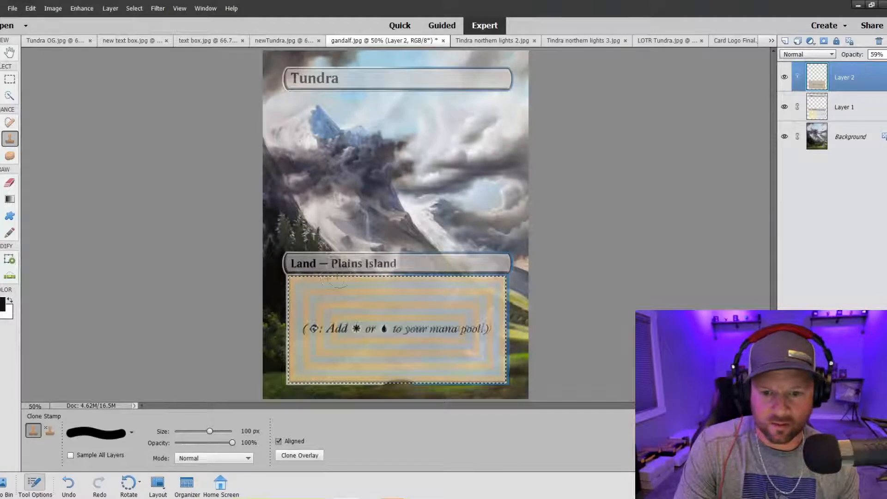
{"action": "left_click", "coordinate": [826, 116]}
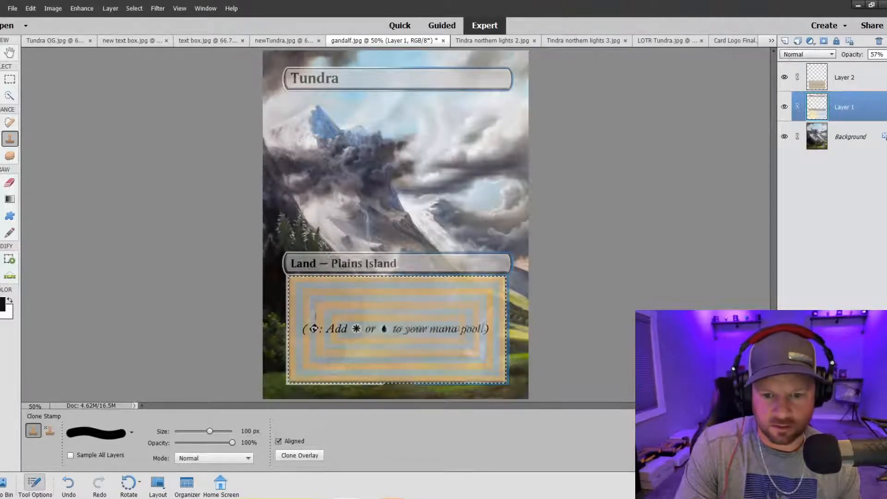
{"action": "key", "text": "ctrl+z"}
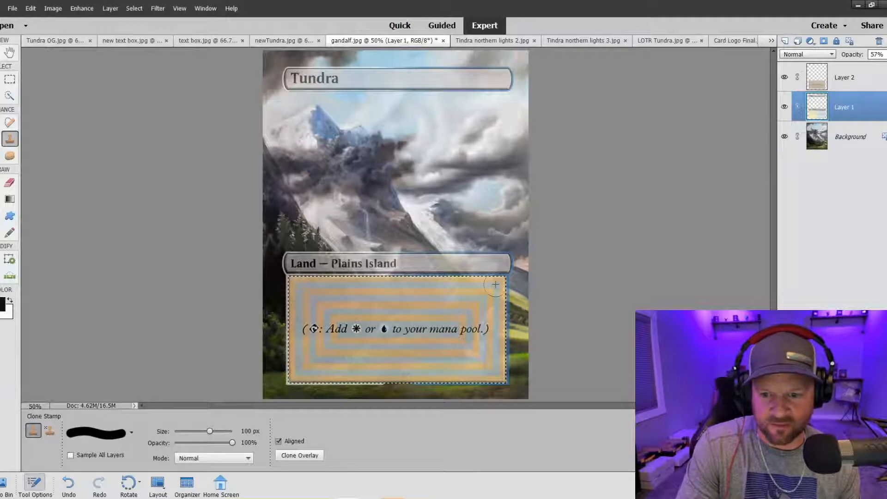
{"action": "key", "text": "ctrl+minus"}
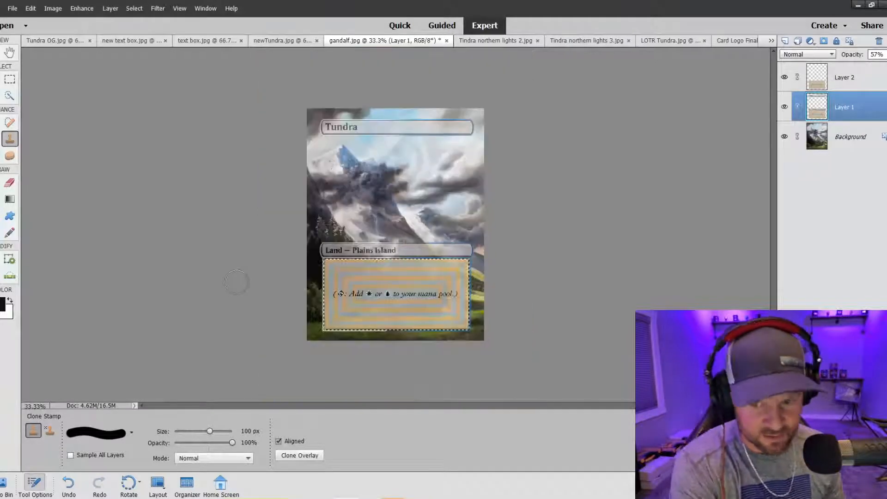
{"action": "left_click", "coordinate": [9, 79]}
{"action": "right_click", "coordinate": [348, 274]}
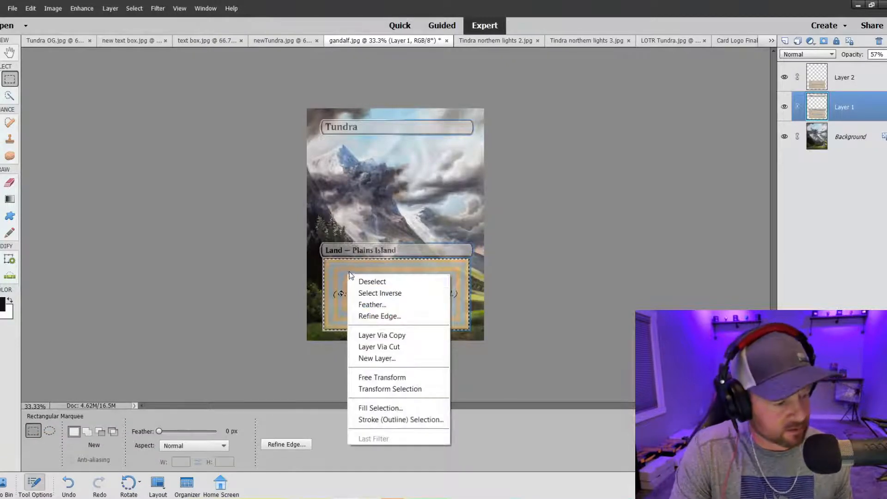
{"action": "left_click", "coordinate": [395, 282]}
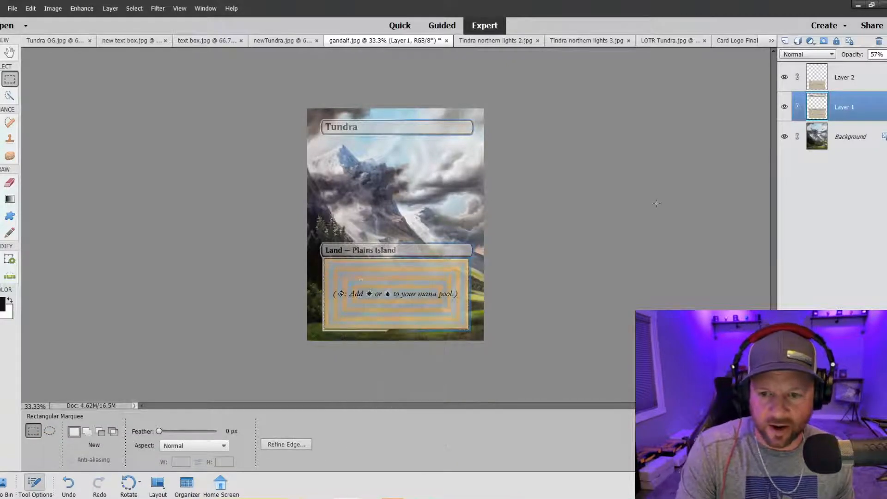
- Raise the opacity of both Layer 1 and Layer 2 to 100%
{"action": "left_click", "coordinate": [886, 55]}
{"action": "left_click_drag", "start_coordinate": [882, 67], "coordinate": [886, 67]}
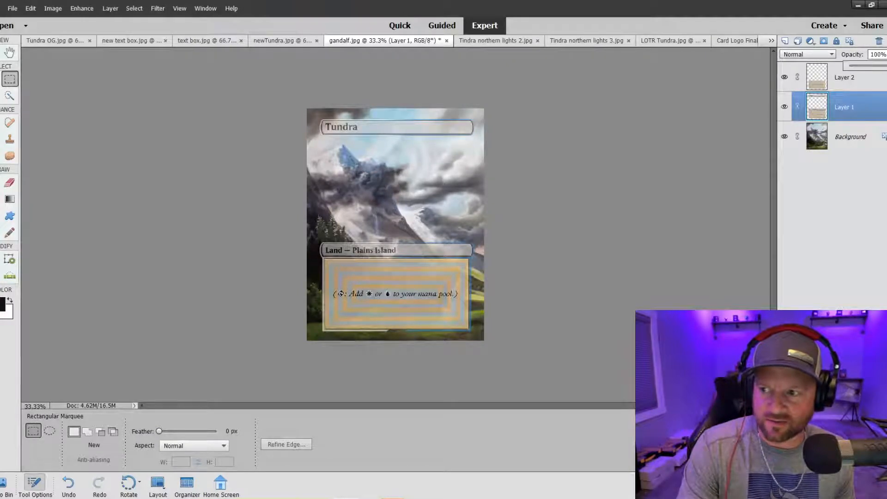
{"action": "left_click", "coordinate": [839, 83]}
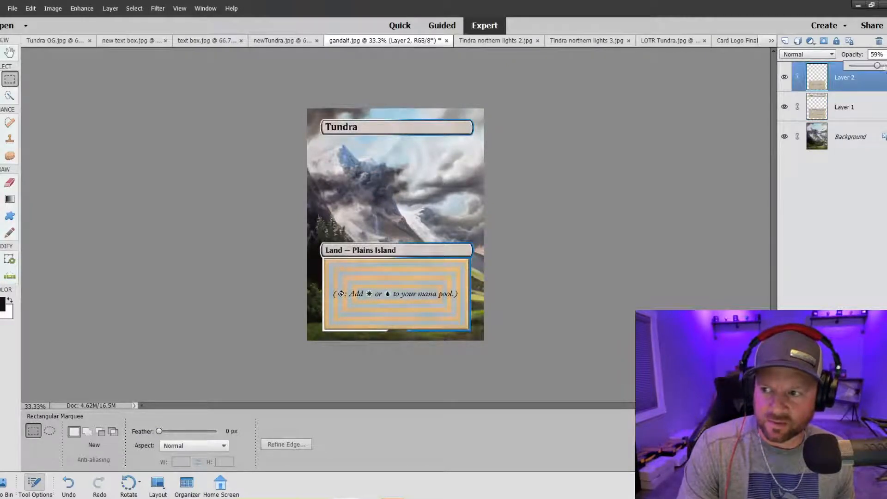
{"action": "left_click_drag", "start_coordinate": [878, 66], "coordinate": [886, 67]}
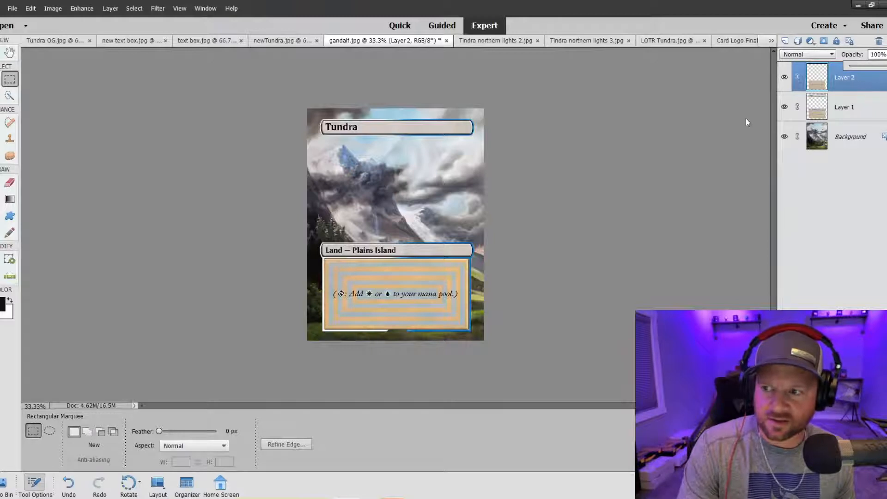
- Merge the frame and striped text box layers into one, and lower the merged layer's opacity to 57%
{"action": "left_click", "coordinate": [858, 118]}
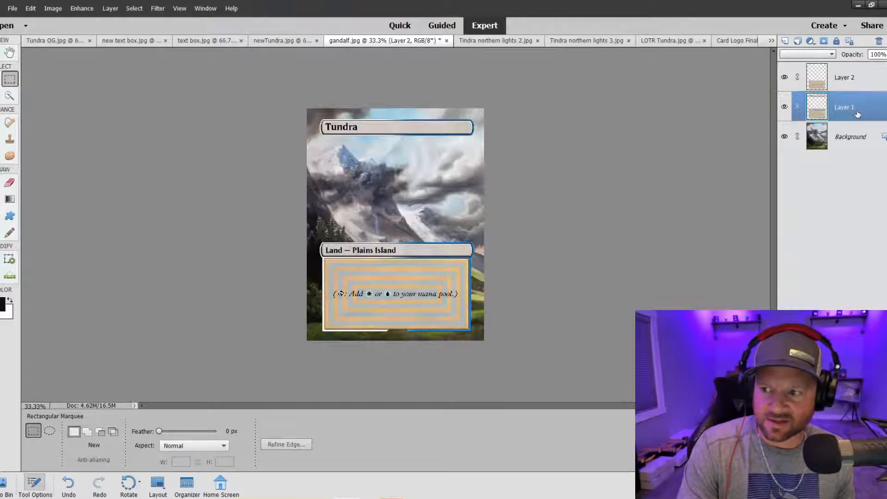
{"action": "left_click", "coordinate": [856, 83], "text": "ctrl"}
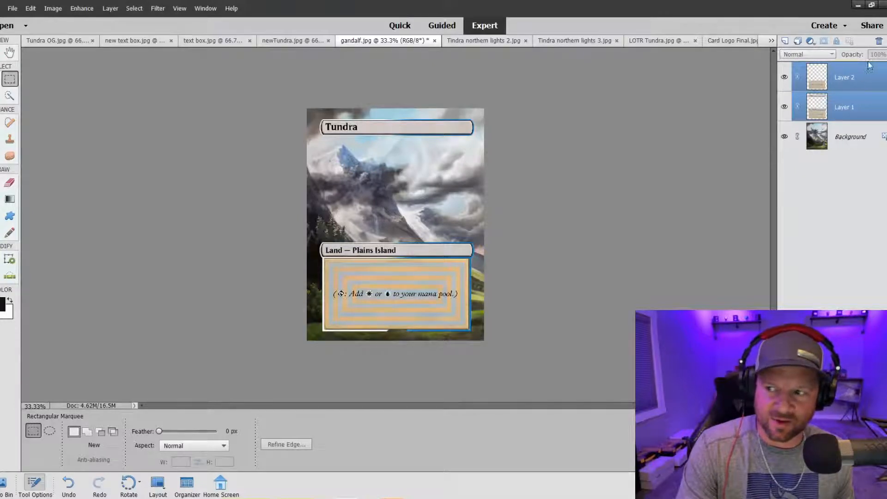
{"action": "right_click", "coordinate": [842, 86]}
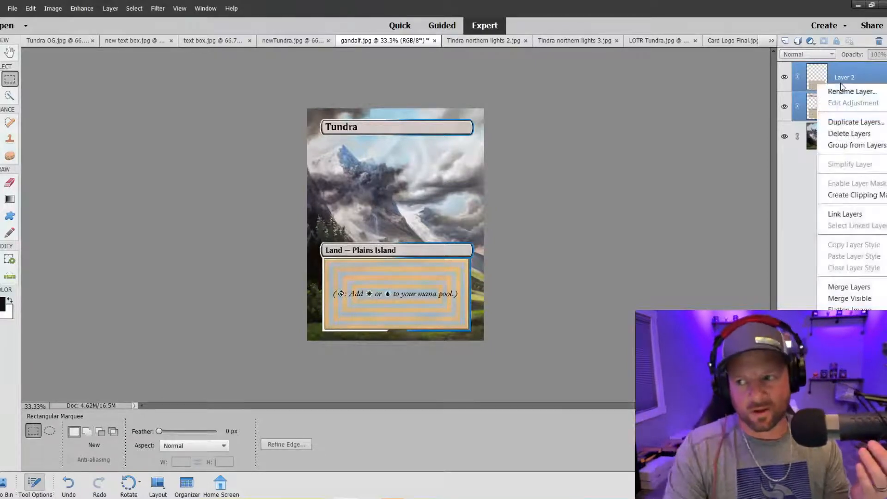
{"action": "left_click", "coordinate": [831, 286]}
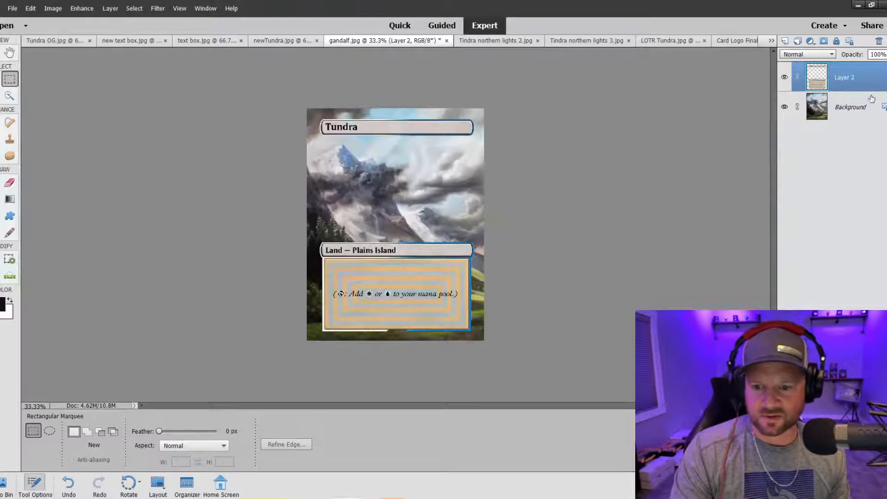
{"action": "left_click", "coordinate": [885, 55]}
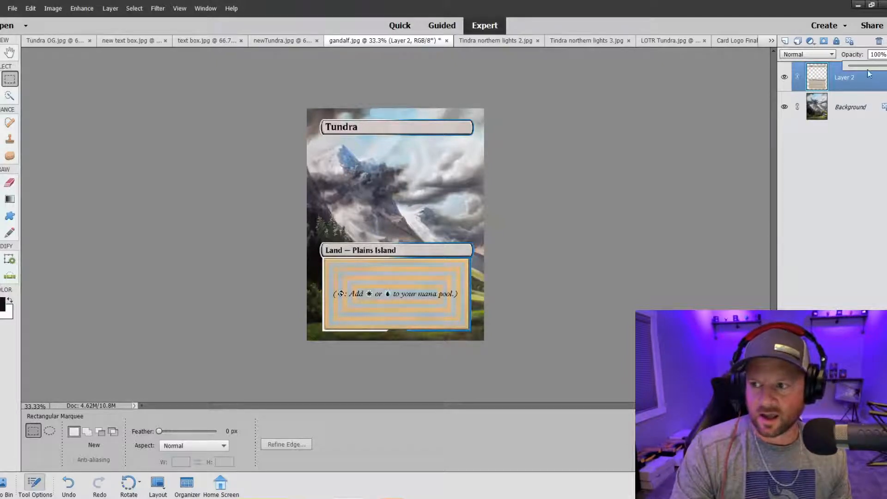
{"action": "left_click", "coordinate": [875, 66]}
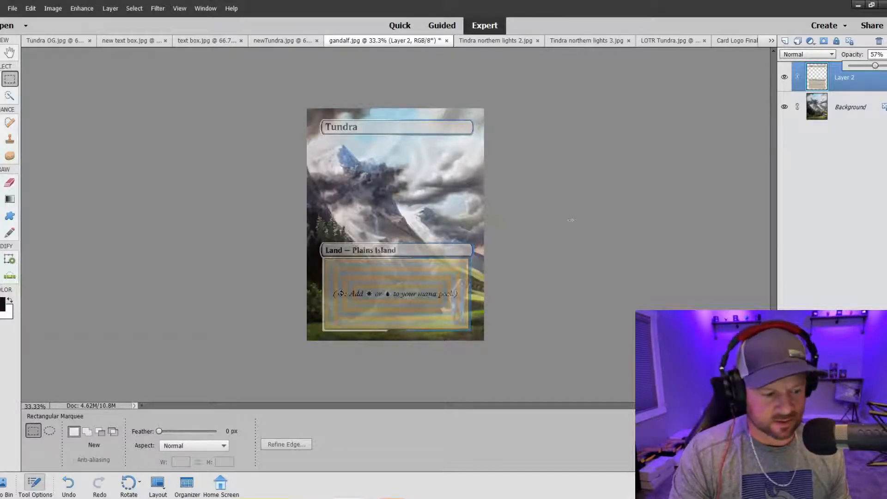
- Set the Clone Stamp to the soft 17 px brush with the merged frame layer, Layer 2, active
{"action": "key", "text": "ctrl+plus"}
{"action": "key", "text": "ctrl+plus"}
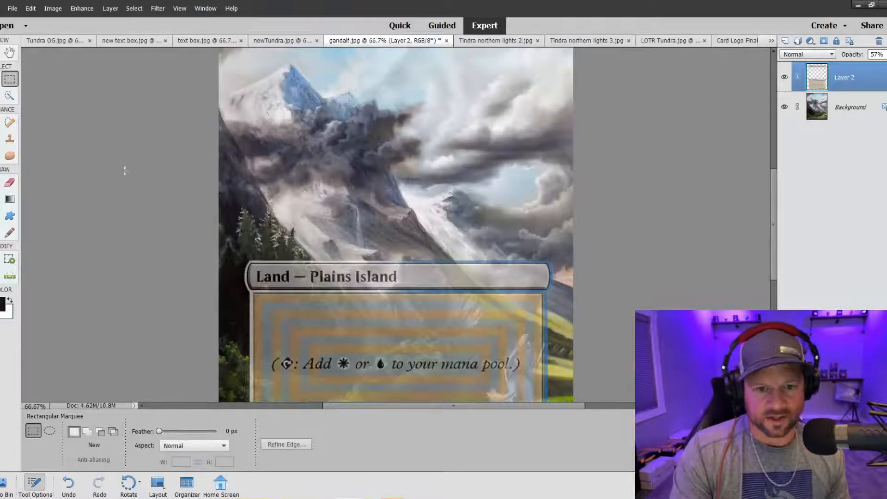
{"action": "left_click", "coordinate": [11, 141]}
{"action": "left_click", "coordinate": [849, 105]}
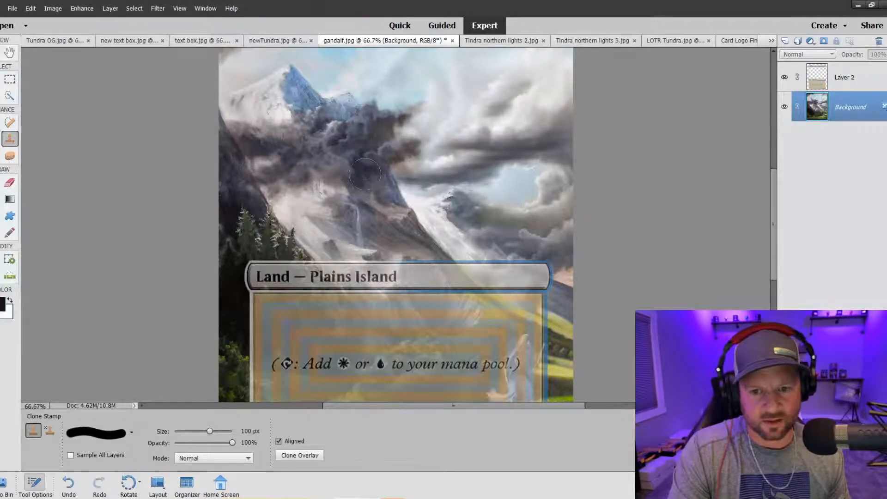
{"action": "left_click", "coordinate": [836, 78]}
{"action": "scroll", "coordinate": [395, 226], "scroll_direction": "down", "scroll_amount": 3}
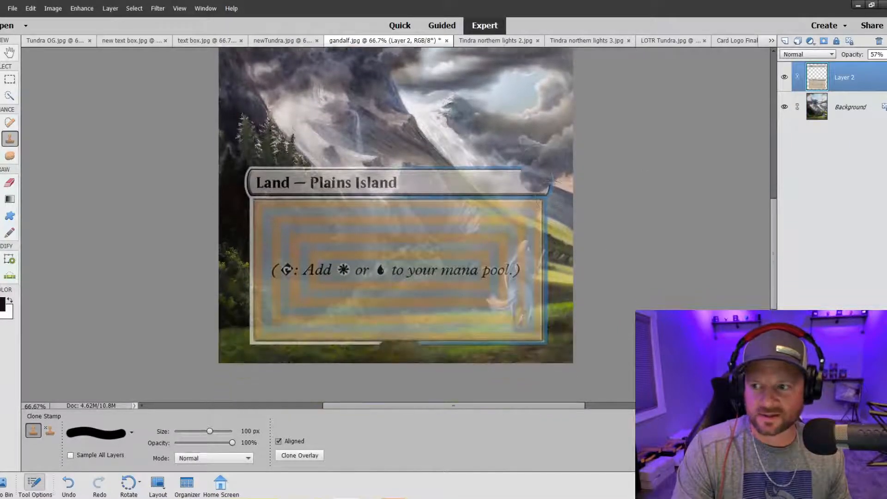
{"action": "scroll", "coordinate": [396, 203], "scroll_direction": "down", "scroll_amount": 2}
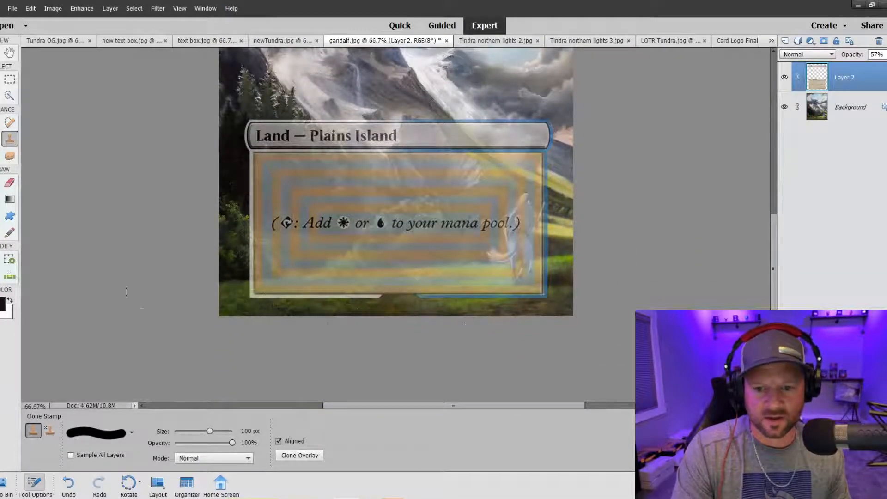
{"action": "left_click", "coordinate": [131, 433]}
{"action": "scroll", "coordinate": [108, 387], "scroll_direction": "down", "scroll_amount": 3}
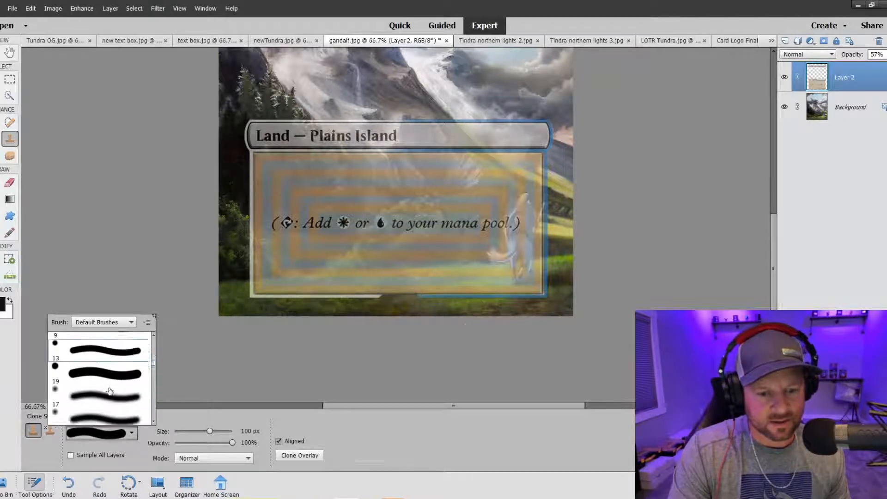
{"action": "left_click", "coordinate": [116, 359]}
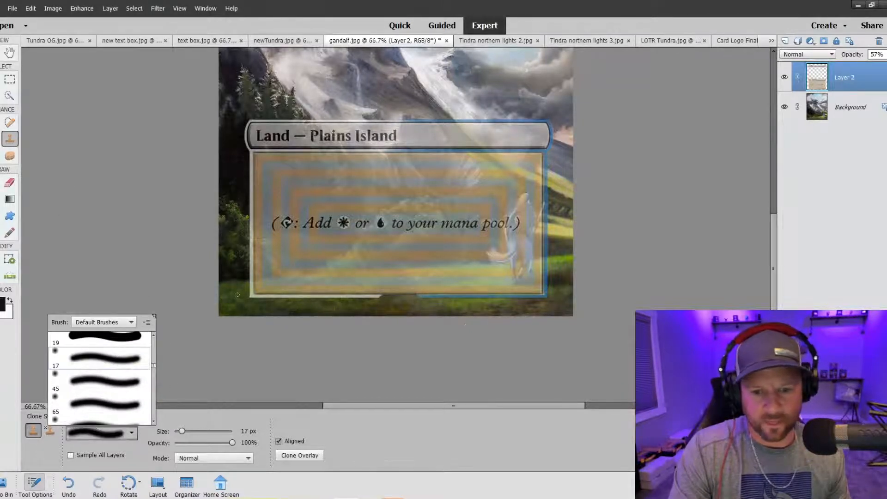
- Remove the text box's bottom edge along the grass and horse's legs by cloning empty area on Layer 2 with the brush at 100 px
{"action": "key", "text": "bracketright"}
{"action": "key", "text": "bracketright"}
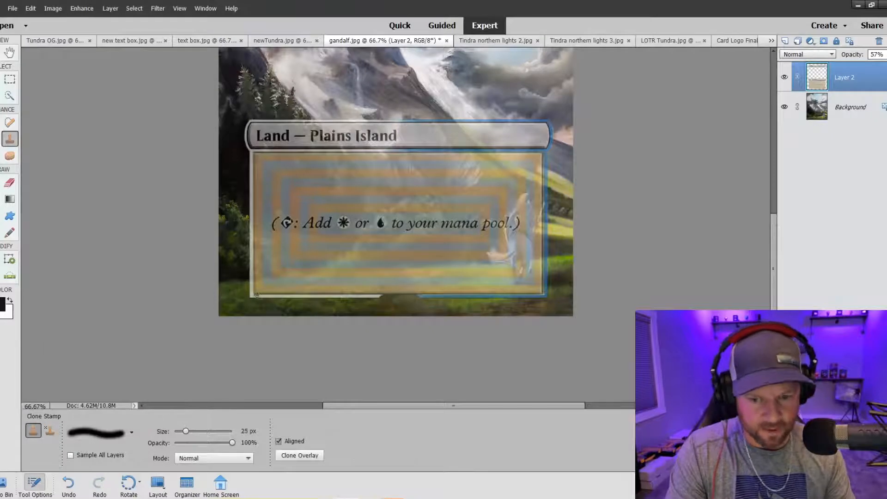
{"action": "key", "text": "bracketright"}
{"action": "key", "text": "bracketright"}
{"action": "key", "text": "bracketright"}
{"action": "key", "text": "bracketright"}
{"action": "key", "text": "bracketright"}
{"action": "key", "text": "bracketright"}
{"action": "key", "text": "bracketright"}
{"action": "key", "text": "bracketright"}
{"action": "key", "text": "bracketright"}
{"action": "key", "text": "bracketright"}
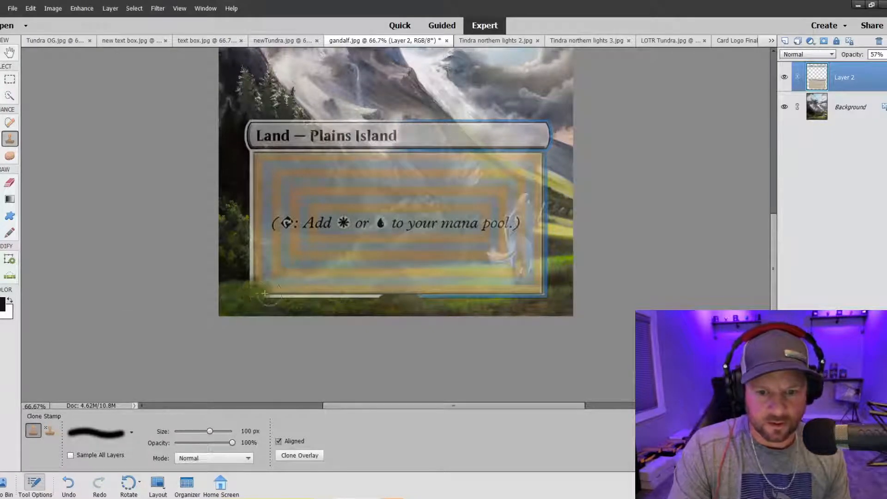
{"action": "mouse_move", "coordinate": [270, 295]}
{"action": "left_mouse_down"}
{"action": "mouse_move", "coordinate": [322, 300]}
{"action": "mouse_move", "coordinate": [532, 284]}
{"action": "mouse_move", "coordinate": [556, 269]}
{"action": "mouse_move", "coordinate": [534, 275]}
{"action": "mouse_move", "coordinate": [529, 291]}
{"action": "mouse_move", "coordinate": [461, 296]}
{"action": "mouse_move", "coordinate": [554, 295]}
{"action": "mouse_move", "coordinate": [253, 296]}
{"action": "mouse_move", "coordinate": [524, 275]}
{"action": "left_mouse_up"}
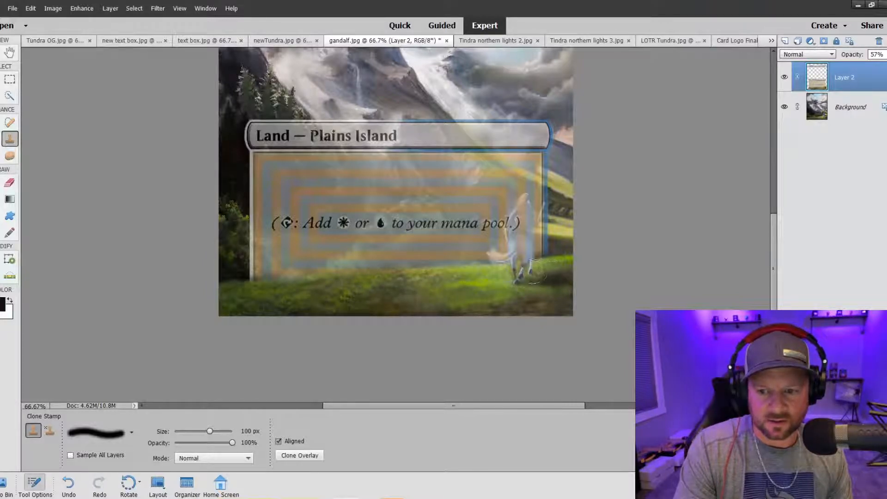
{"action": "mouse_move", "coordinate": [416, 281]}
{"action": "left_mouse_down"}
{"action": "mouse_move", "coordinate": [245, 295]}
{"action": "mouse_move", "coordinate": [377, 320]}
{"action": "mouse_move", "coordinate": [291, 302]}
{"action": "mouse_move", "coordinate": [290, 293]}
{"action": "mouse_move", "coordinate": [506, 278]}
{"action": "left_mouse_up"}
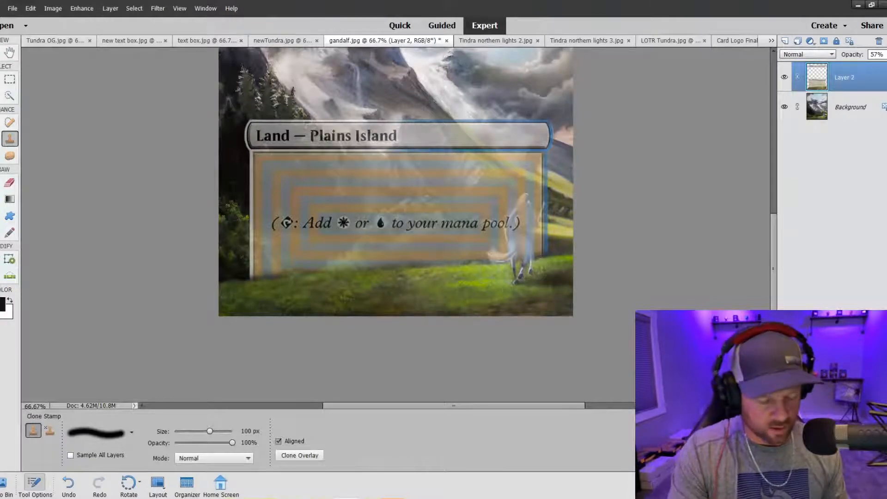
- Raise Layer 2's opacity to 69%
{"action": "key", "text": "ctrl+minus"}
{"action": "key", "text": "ctrl+minus"}
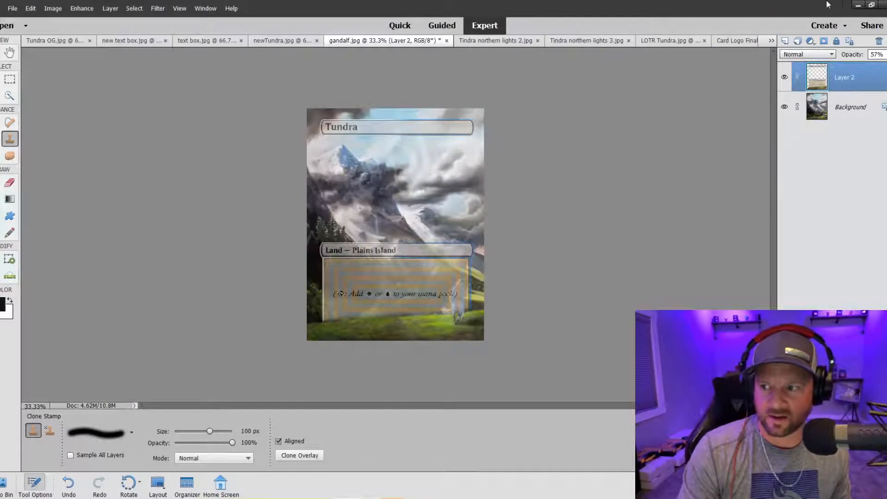
{"action": "left_click", "coordinate": [884, 55]}
{"action": "left_click", "coordinate": [881, 66]}
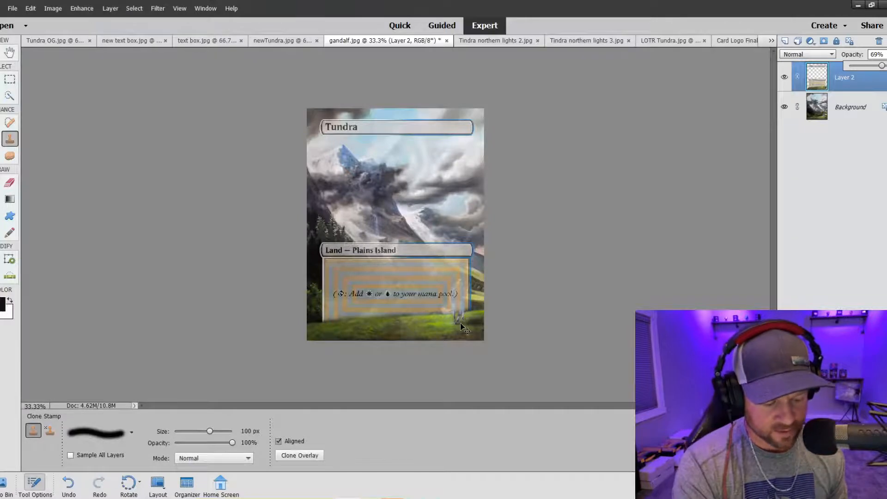
- Quick-select the body and tail area of the white horse on the Background layer with a 50 px brush
{"action": "key", "text": "ctrl+equal"}
{"action": "key", "text": "ctrl+equal"}
{"action": "key", "text": "ctrl+equal"}
{"action": "scroll", "coordinate": [495, 304], "scroll_direction": "down", "scroll_amount": 5}
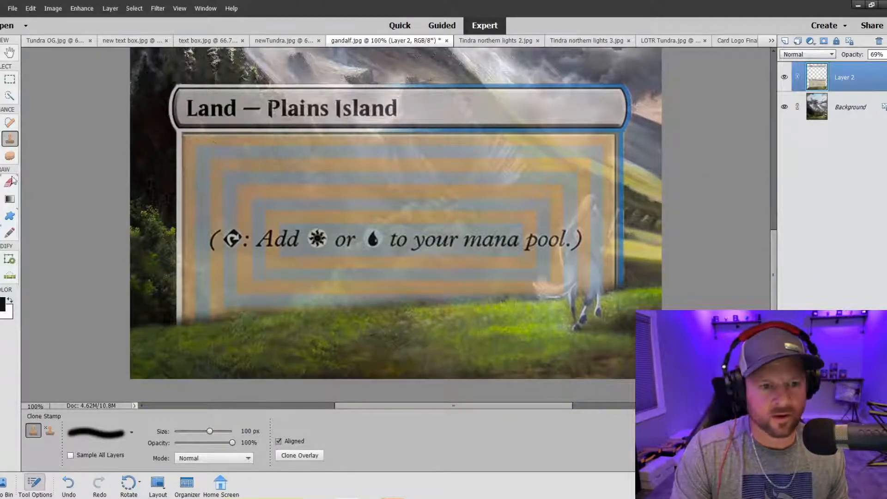
{"action": "left_click", "coordinate": [9, 96]}
{"action": "key", "text": "bracketleft"}
{"action": "key", "text": "bracketleft"}
{"action": "key", "text": "bracketleft"}
{"action": "key", "text": "bracketleft"}
{"action": "key", "text": "bracketleft"}
{"action": "key", "text": "bracketleft"}
{"action": "key", "text": "bracketleft"}
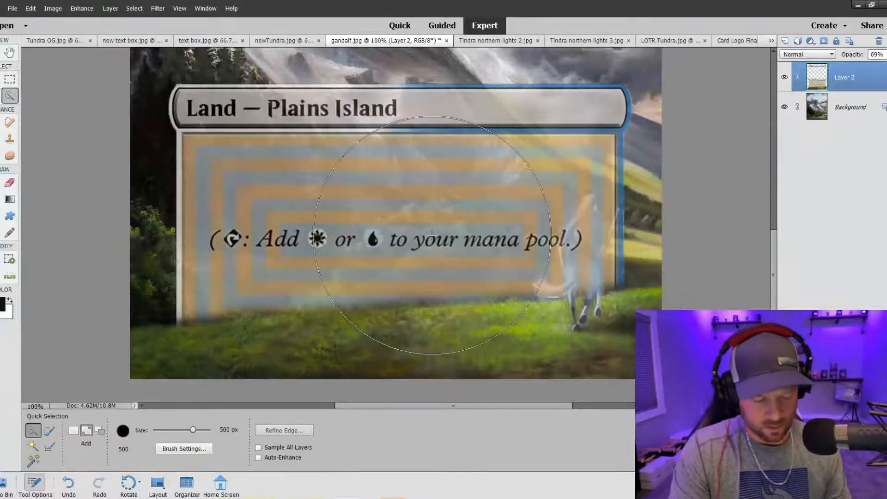
{"action": "key", "text": "bracketleft"}
{"action": "key", "text": "bracketleft"}
{"action": "key", "text": "bracketleft"}
{"action": "key", "text": "bracketleft"}
{"action": "key", "text": "bracketleft"}
{"action": "key", "text": "bracketleft"}
{"action": "key", "text": "bracketleft"}
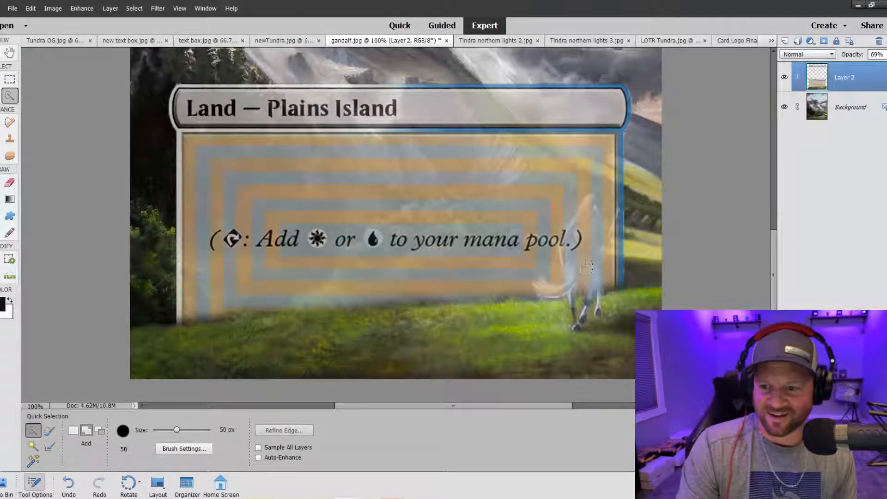
{"action": "key", "text": "alt+bracketleft"}
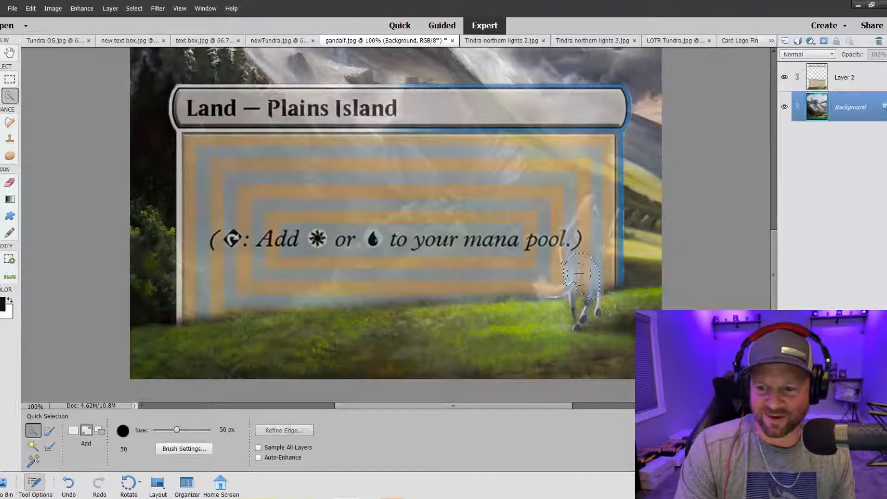
{"action": "left_click_drag", "start_coordinate": [579, 283], "coordinate": [575, 288]}
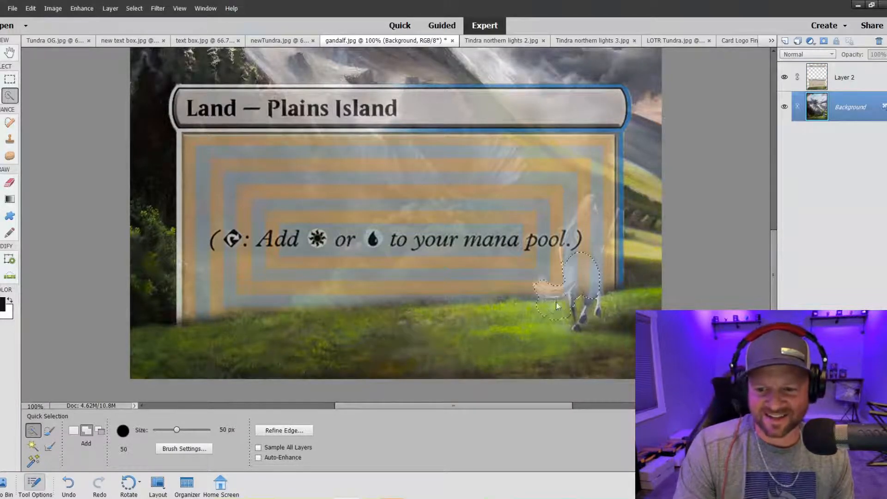
- Extend the selection over the horse's tail and the rider with a 20 px brush, undoing the last excess addition
{"action": "key", "text": "bracketleft"}
{"action": "key", "text": "bracketleft"}
{"action": "key", "text": "bracketleft"}
{"action": "key", "text": "bracketleft"}
{"action": "key", "text": "bracketleft"}
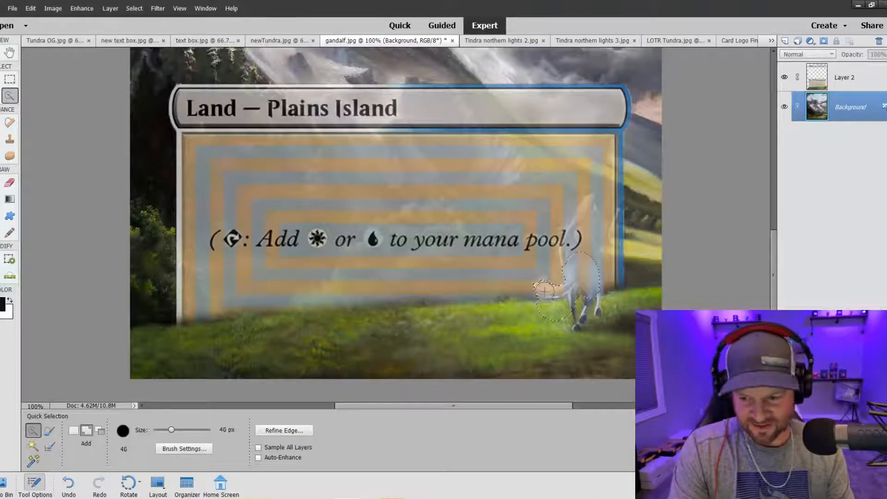
{"action": "key", "text": "bracketleft"}
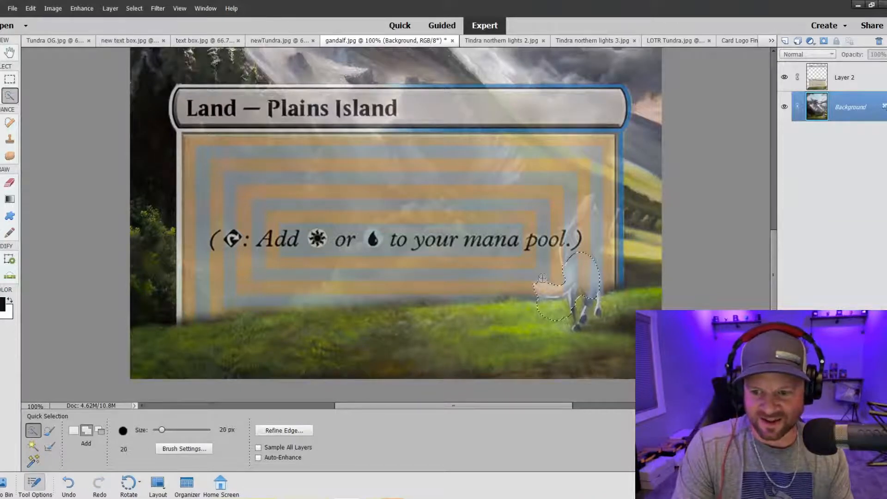
{"action": "mouse_move", "coordinate": [592, 276]}
{"action": "left_mouse_down"}
{"action": "mouse_move", "coordinate": [592, 229]}
{"action": "mouse_move", "coordinate": [582, 255]}
{"action": "left_mouse_up"}
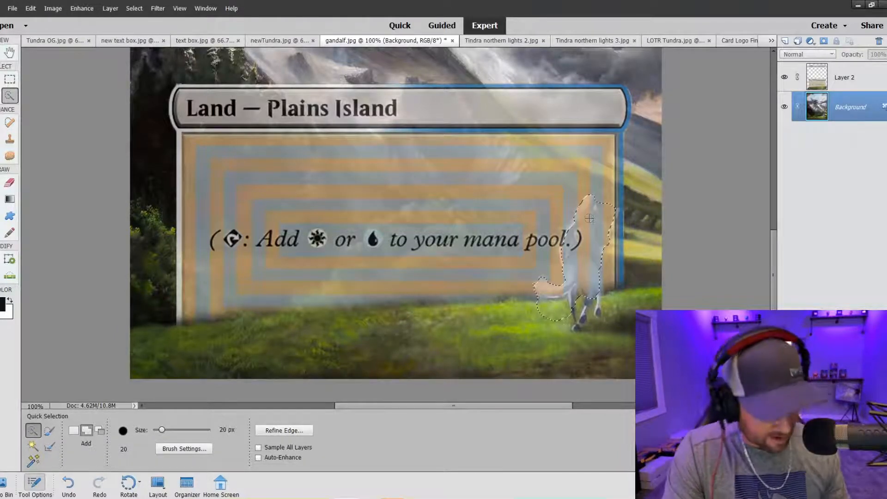
{"action": "key", "text": "ctrl+z"}
- Lower Layer 2's opacity to 24% and undo the stray selection change on the rider
{"action": "left_click", "coordinate": [829, 86]}
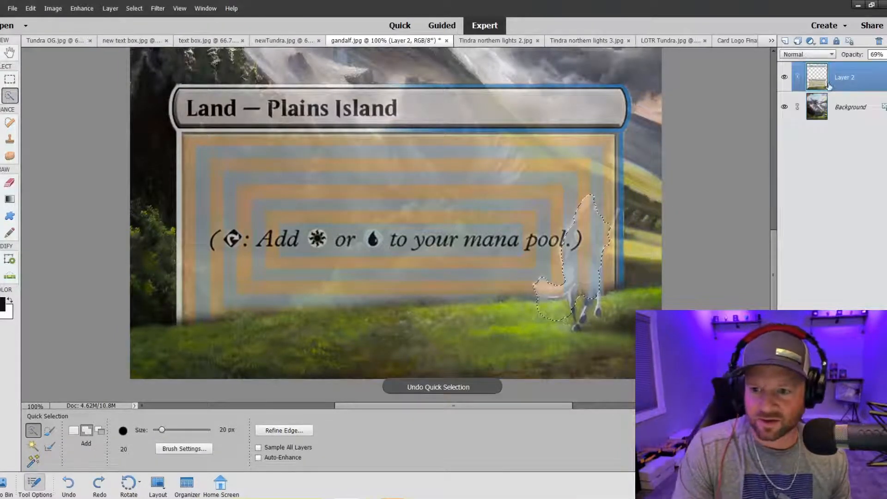
{"action": "left_click", "coordinate": [886, 54]}
{"action": "left_click_drag", "start_coordinate": [881, 66], "coordinate": [871, 66]}
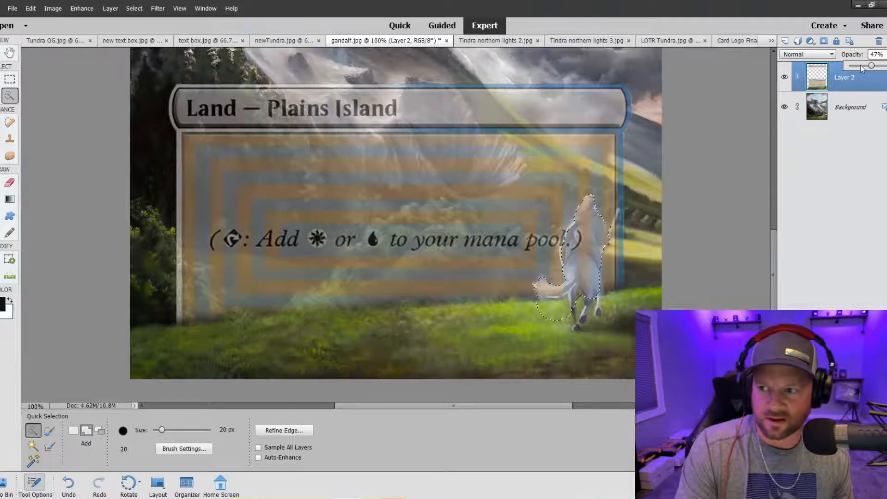
{"action": "left_click_drag", "start_coordinate": [861, 66], "coordinate": [858, 66]}
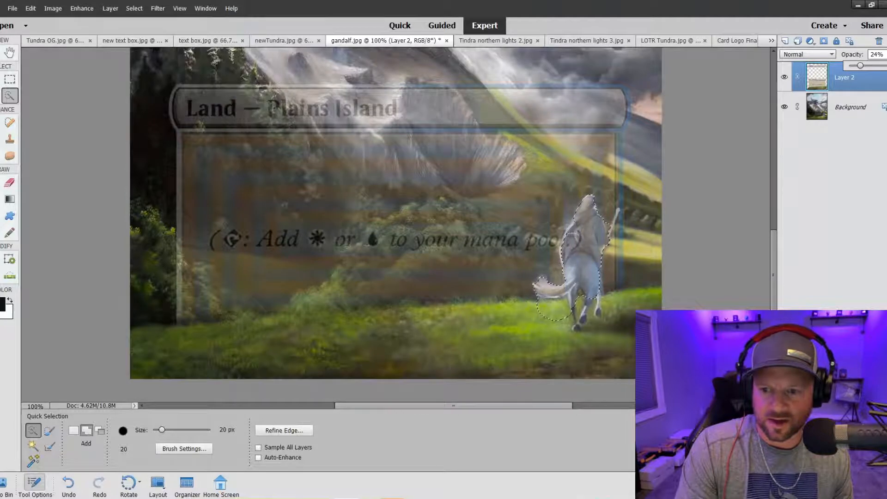
{"action": "left_click", "coordinate": [574, 231]}
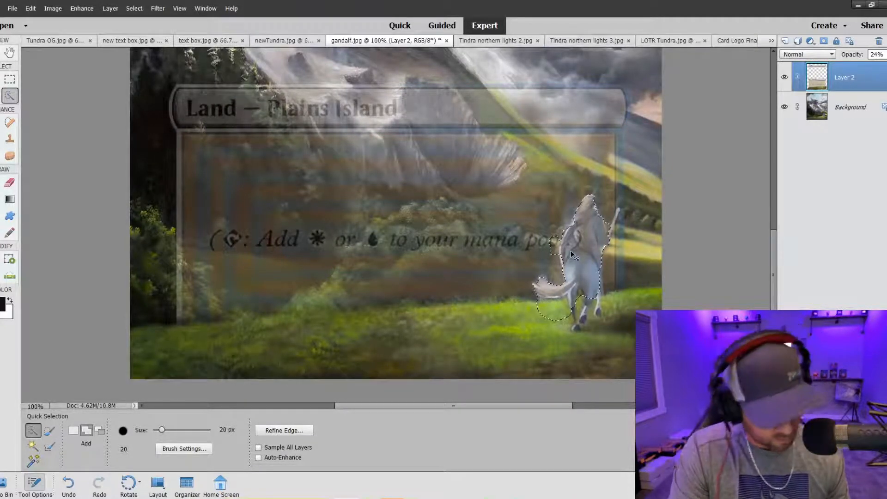
{"action": "key", "text": "ctrl+z"}
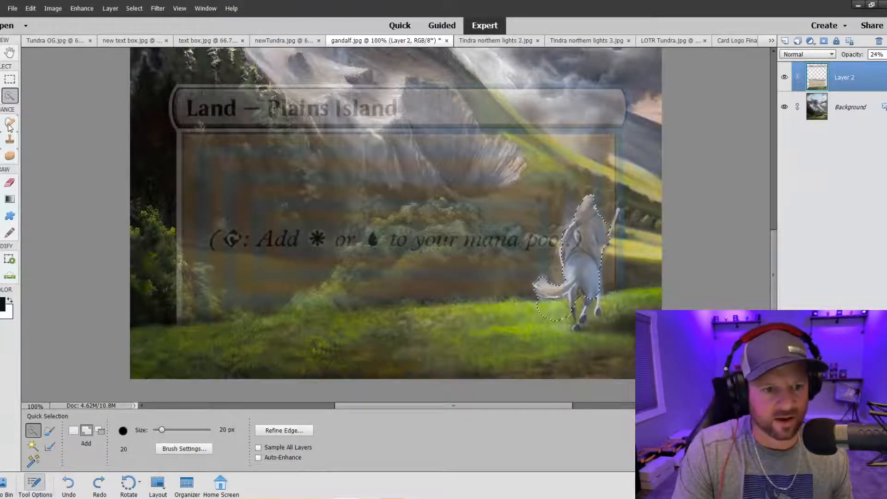
- Fill the selected horse and rider on Layer 2 using the 100 px Clone Stamp, and deselect
{"action": "left_click", "coordinate": [10, 141]}
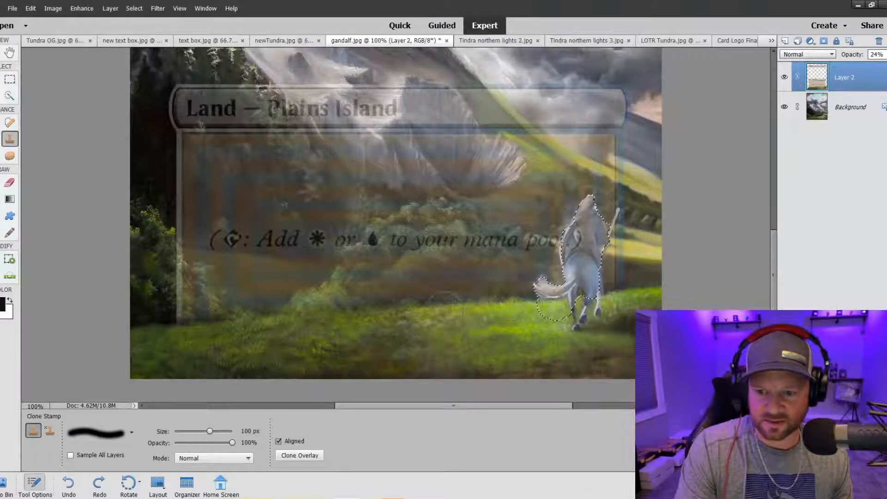
{"action": "mouse_move", "coordinate": [540, 303]}
{"action": "left_mouse_down"}
{"action": "mouse_move", "coordinate": [589, 268]}
{"action": "mouse_move", "coordinate": [562, 303]}
{"action": "mouse_move", "coordinate": [555, 272]}
{"action": "mouse_move", "coordinate": [585, 213]}
{"action": "mouse_move", "coordinate": [581, 270]}
{"action": "mouse_move", "coordinate": [585, 195]}
{"action": "left_mouse_up"}
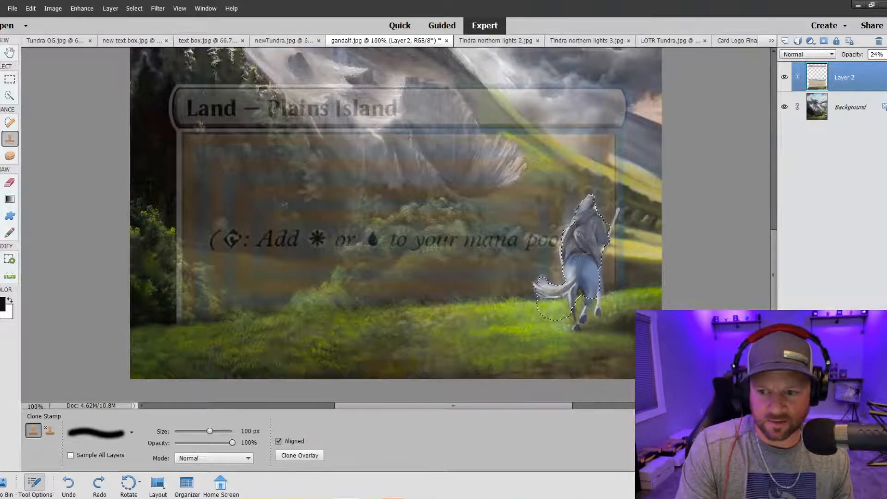
{"action": "left_click_drag", "start_coordinate": [596, 231], "coordinate": [601, 238]}
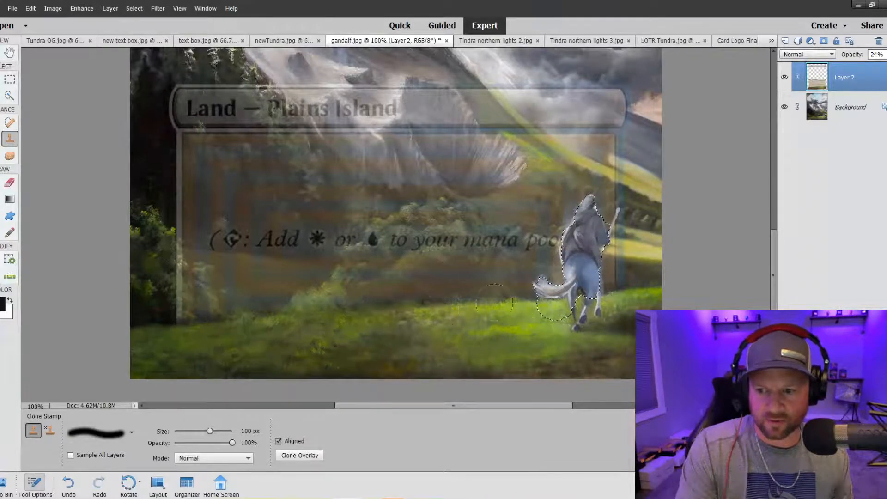
{"action": "left_click", "coordinate": [10, 81]}
{"action": "right_click", "coordinate": [587, 258]}
{"action": "left_click", "coordinate": [598, 264]}
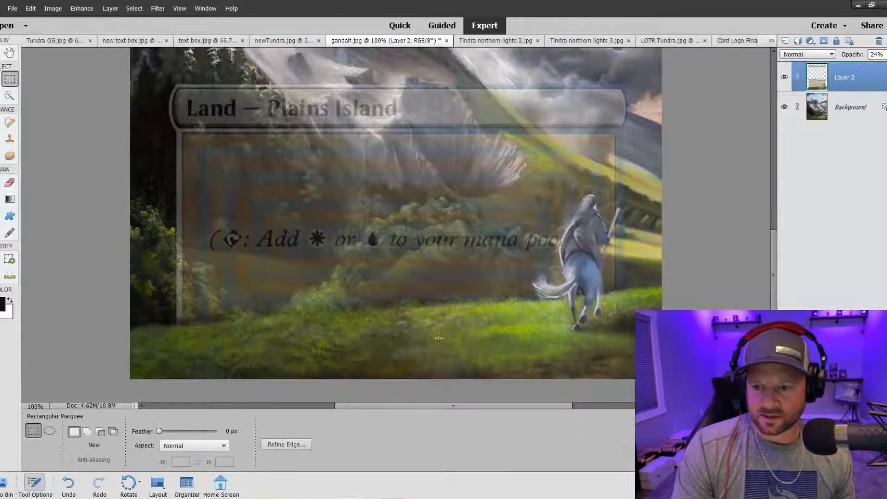
- Set the Clone Stamp brush size to 30 px and Layer 2's opacity to 53%
{"action": "left_click", "coordinate": [18, 143]}
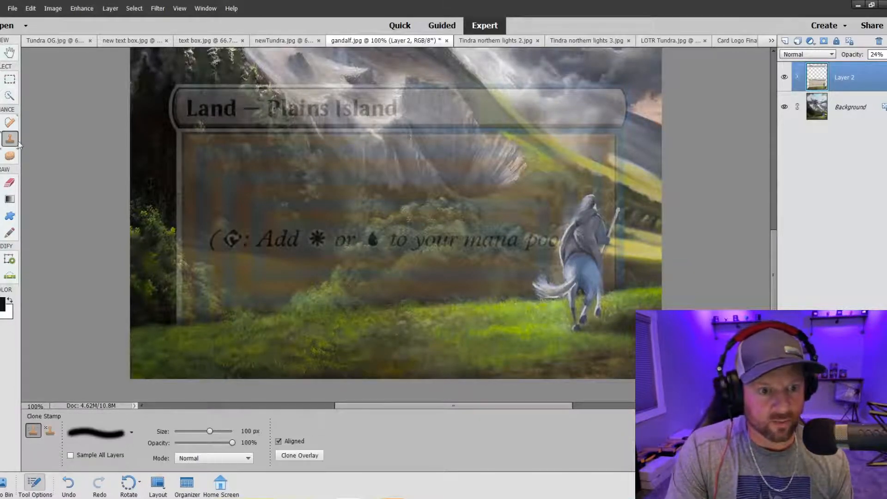
{"action": "key", "text": "bracketleft"}
{"action": "key", "text": "bracketleft"}
{"action": "key", "text": "bracketleft"}
{"action": "key", "text": "bracketleft"}
{"action": "key", "text": "bracketleft"}
{"action": "key", "text": "bracketleft"}
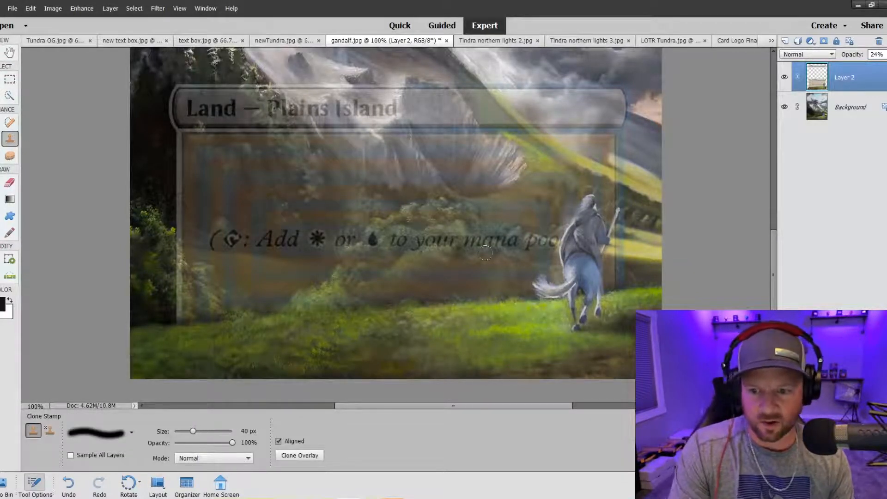
{"action": "key", "text": "bracketleft"}
{"action": "left_click", "coordinate": [886, 54]}
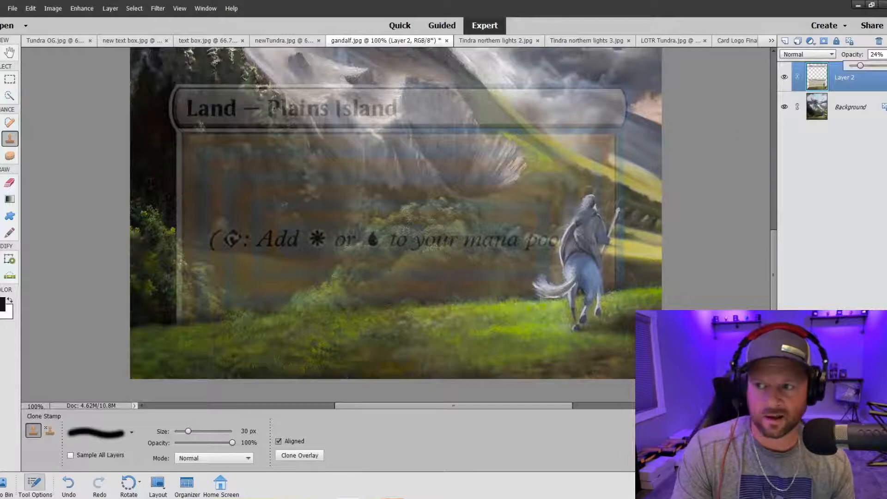
{"action": "left_click", "coordinate": [874, 66]}
- Clone the tip of the horse's tail over the text box on Layer 2, undoing and repeating the first stroke
{"action": "left_click", "coordinate": [541, 282]}
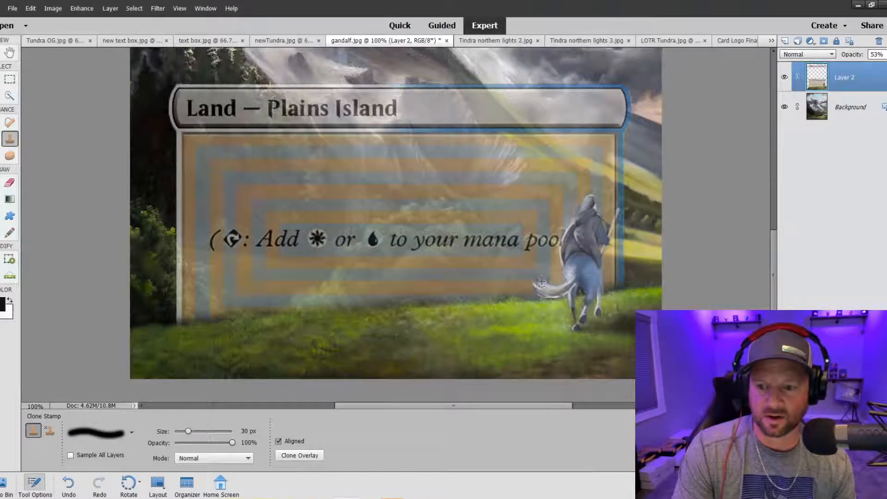
{"action": "left_click_drag", "start_coordinate": [541, 281], "coordinate": [537, 285]}
{"action": "key", "text": "ctrl+z"}
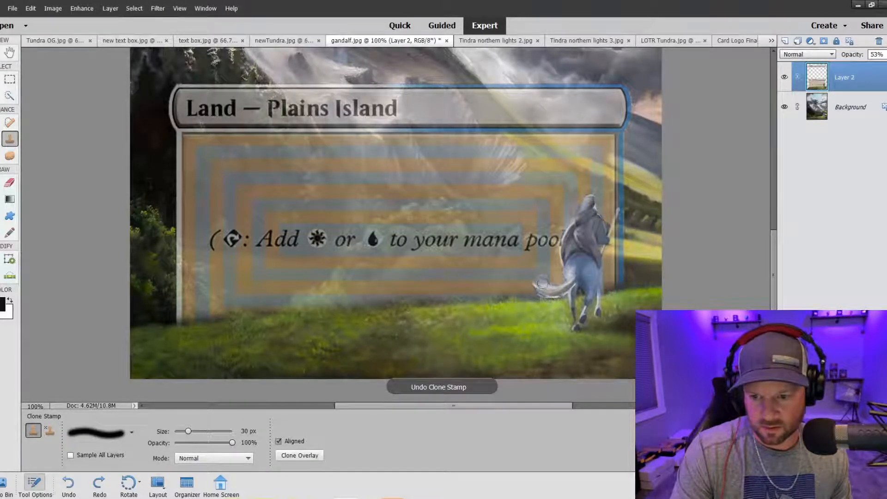
{"action": "left_click_drag", "start_coordinate": [542, 283], "coordinate": [540, 285]}
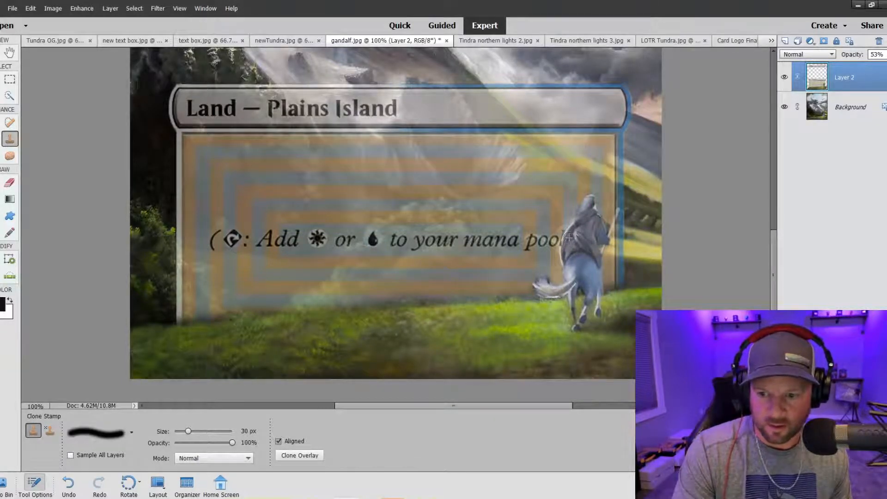
- Clone the edge of the rider's robe and the staff onto Layer 2, reducing the brush to 10 px for the fine parts
{"action": "left_click_drag", "start_coordinate": [568, 238], "coordinate": [566, 260]}
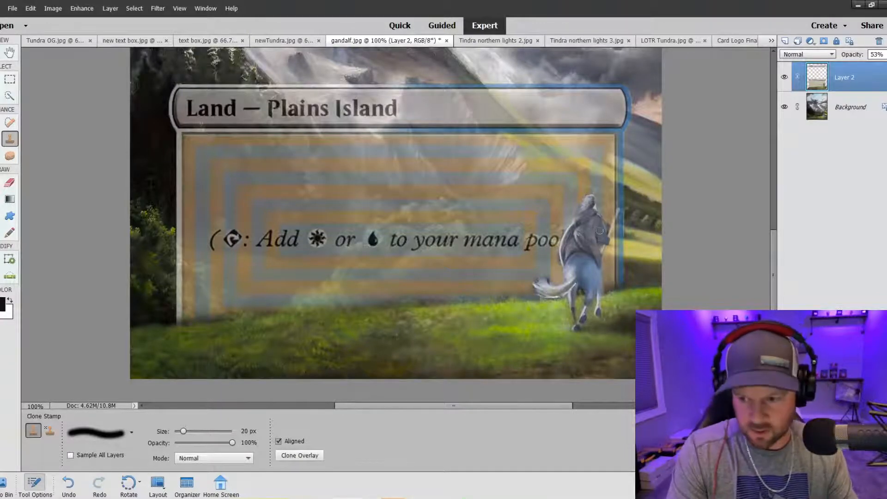
{"action": "key", "text": "bracketleft"}
{"action": "key", "text": "bracketleft"}
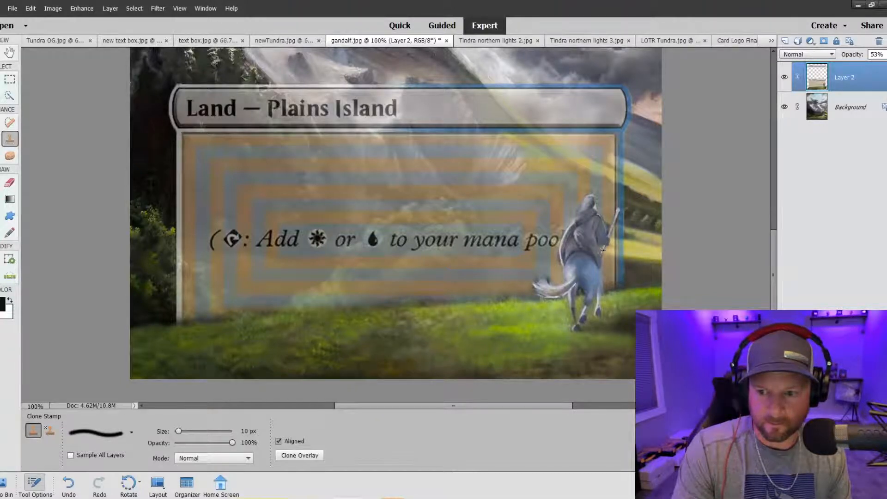
- Raise Layer 2's opacity to 71%
{"action": "key", "text": "ctrl+minus"}
{"action": "key", "text": "ctrl+minus"}
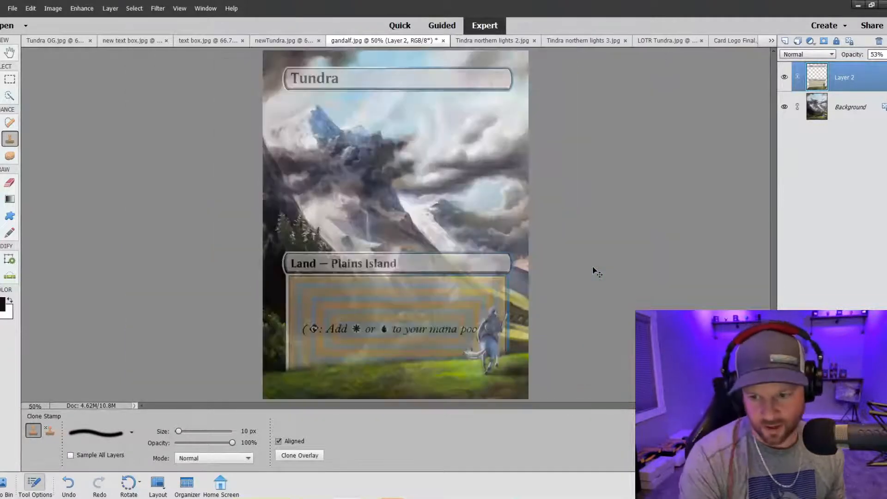
{"action": "left_click", "coordinate": [886, 54]}
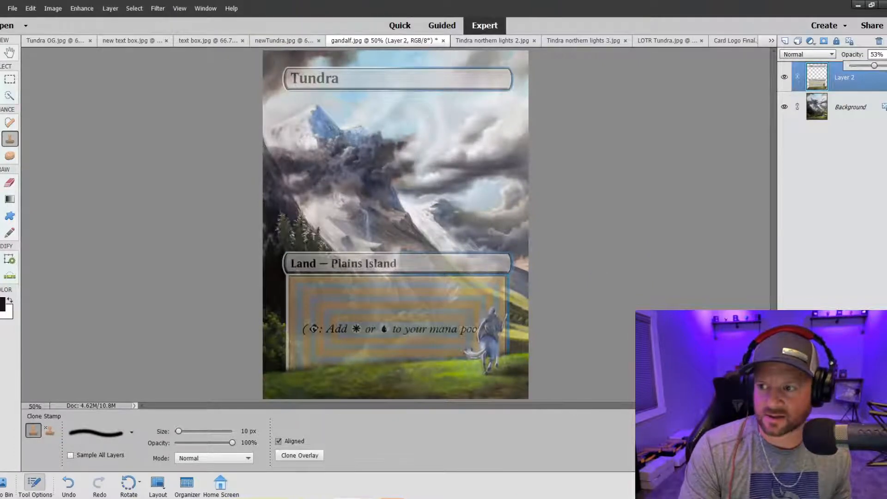
{"action": "left_click_drag", "start_coordinate": [882, 69], "coordinate": [883, 68]}
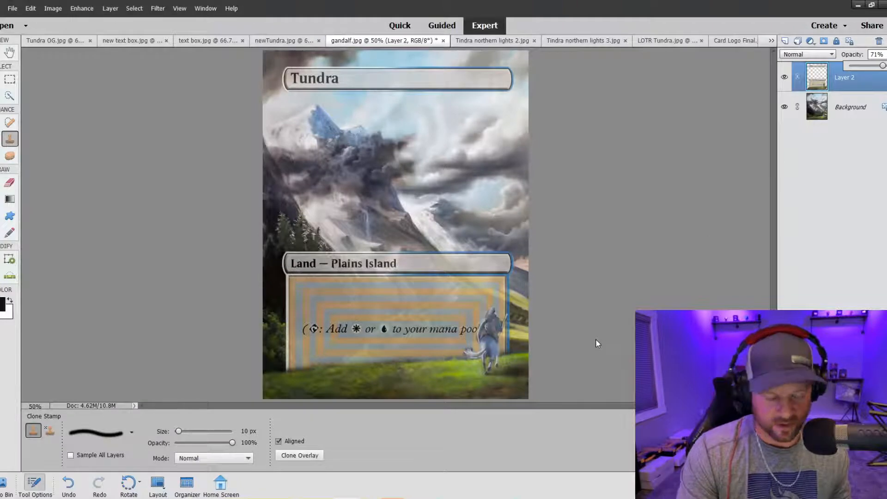
- Undo the last Clone Stamp stroke on the rider and clone the robe's edge again where it meets the mana text
{"action": "key", "text": "ctrl+equal"}
{"action": "key", "text": "ctrl+equal"}
{"action": "key", "text": "ctrl+equal"}
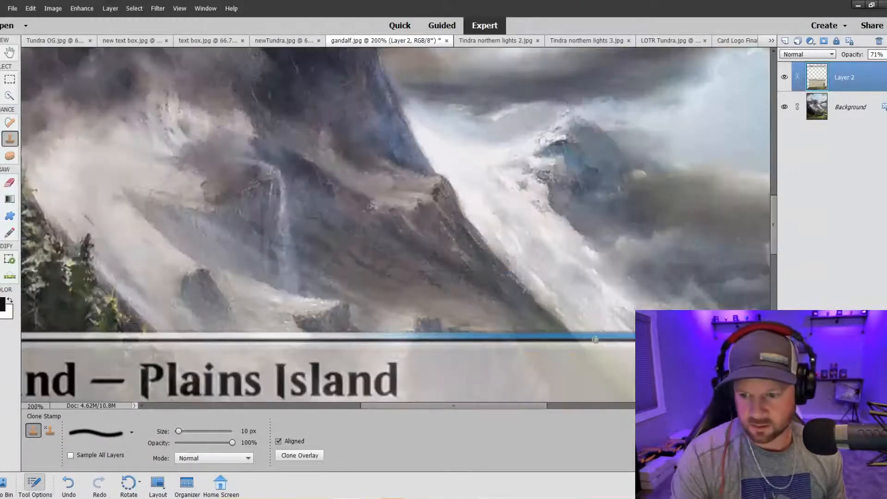
{"action": "scroll", "coordinate": [614, 356], "scroll_direction": "down", "scroll_amount": 5}
{"action": "scroll", "coordinate": [625, 363], "scroll_direction": "down", "scroll_amount": 3}
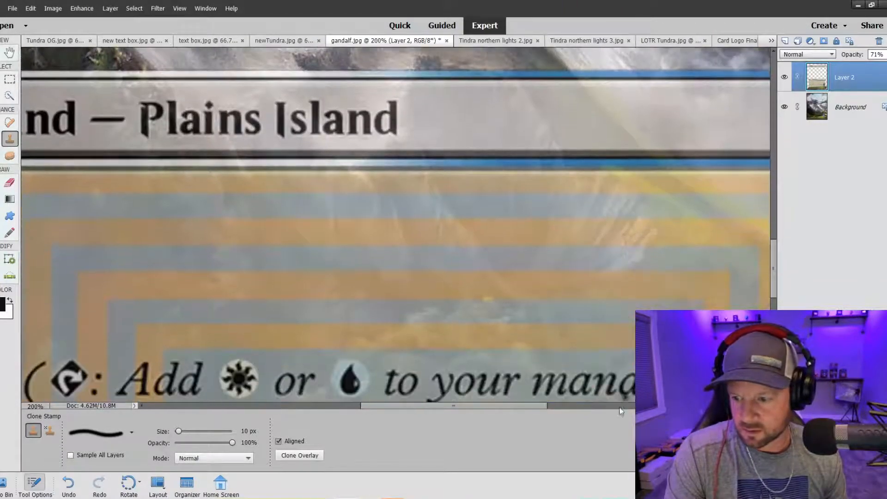
{"action": "left_click_drag", "start_coordinate": [458, 409], "coordinate": [534, 408]}
{"action": "scroll", "coordinate": [499, 233], "scroll_direction": "down", "scroll_amount": 3}
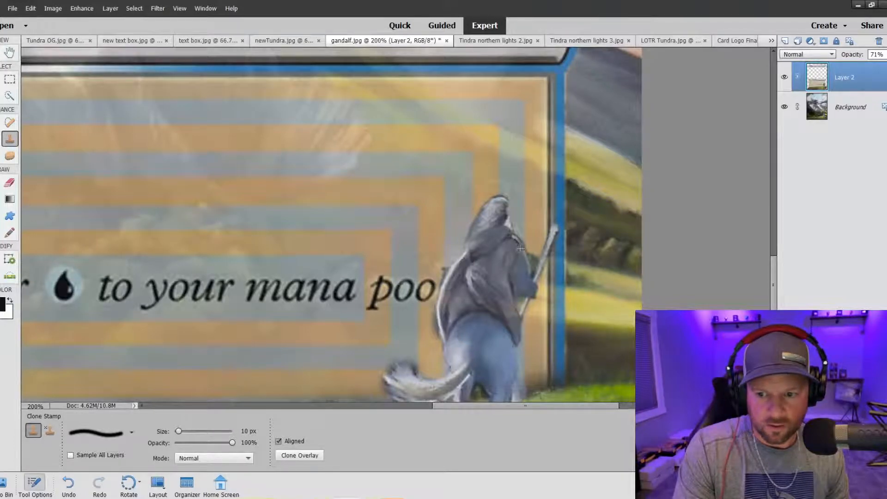
{"action": "scroll", "coordinate": [516, 242], "scroll_direction": "down", "scroll_amount": 5}
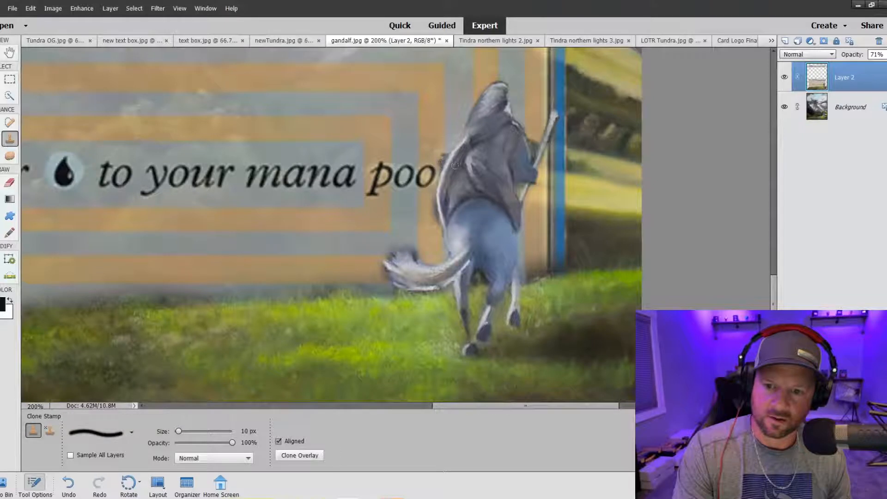
{"action": "key", "text": "ctrl+z"}
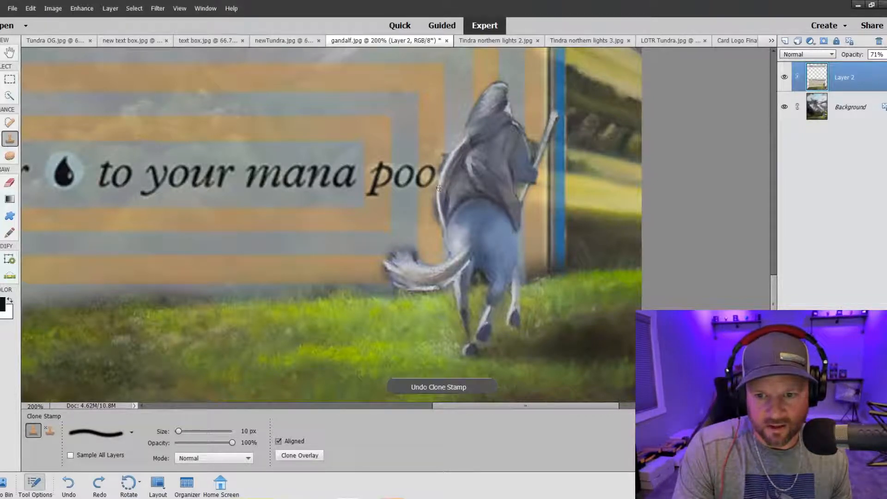
{"action": "left_click", "coordinate": [440, 176]}
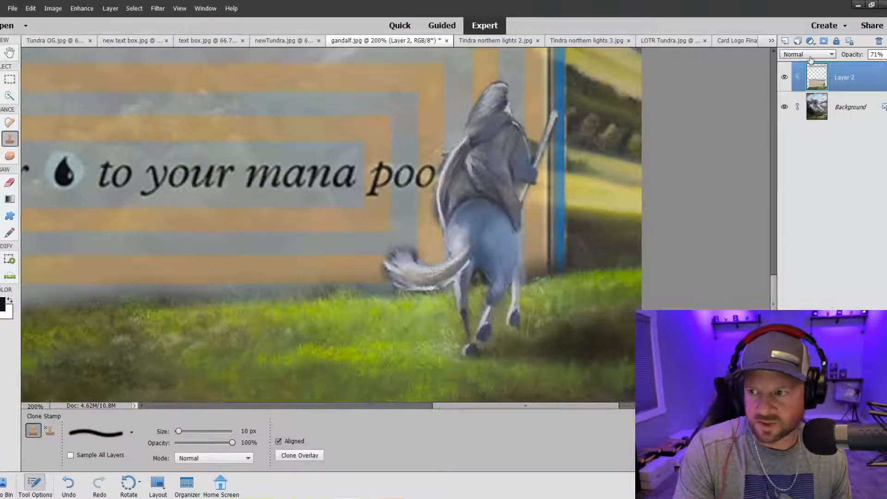
- Lower Layer 2's opacity to 13% and clone along the rider's shoulder edge
{"action": "left_click", "coordinate": [858, 66]}
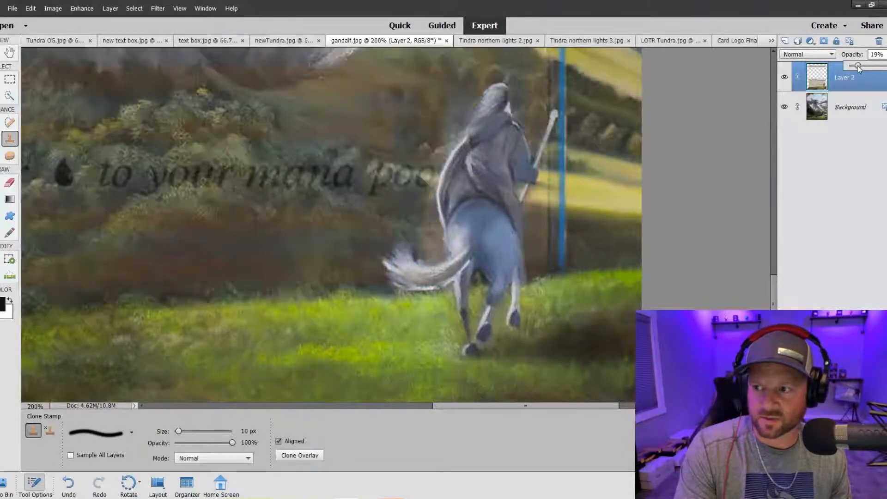
{"action": "mouse_move", "coordinate": [858, 66]}
{"action": "left_mouse_down"}
{"action": "mouse_move", "coordinate": [850, 67]}
{"action": "mouse_move", "coordinate": [879, 70]}
{"action": "mouse_move", "coordinate": [856, 69]}
{"action": "left_mouse_up"}
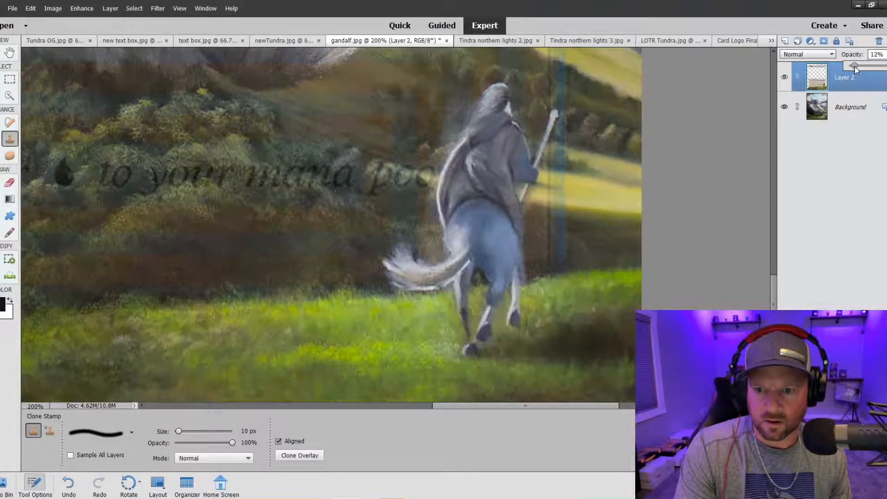
{"action": "left_click", "coordinate": [451, 148]}
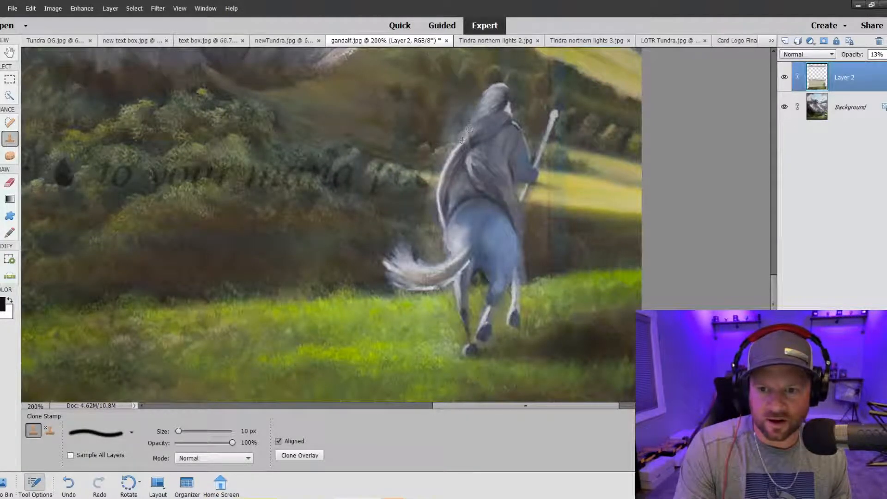
- Raise Layer 2's opacity to 38%, check the rider and tail, and raise it further to 70%
{"action": "left_click", "coordinate": [876, 54]}
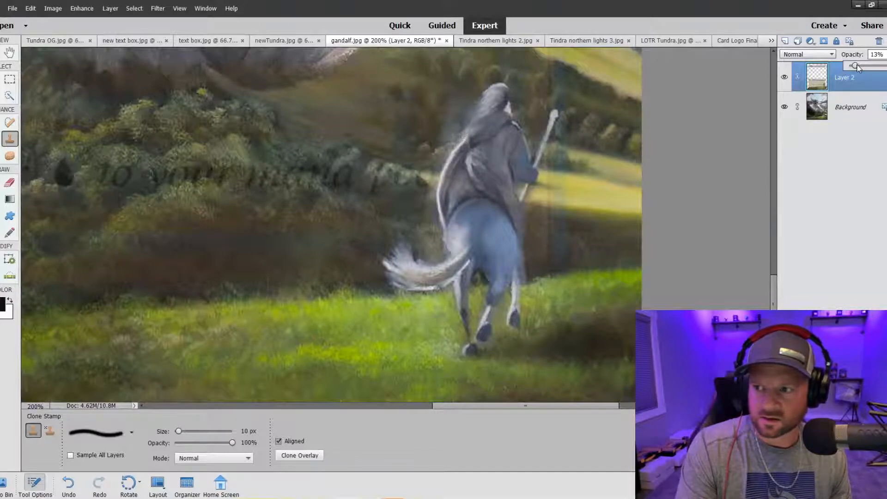
{"action": "mouse_move", "coordinate": [856, 66]}
{"action": "left_mouse_down"}
{"action": "mouse_move", "coordinate": [873, 67]}
{"action": "mouse_move", "coordinate": [857, 69]}
{"action": "left_mouse_up"}
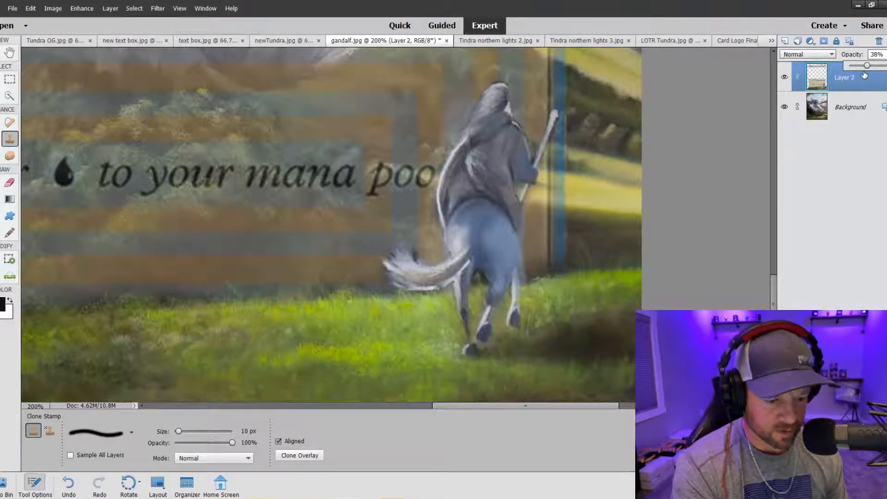
{"action": "key", "text": "ctrl+equal"}
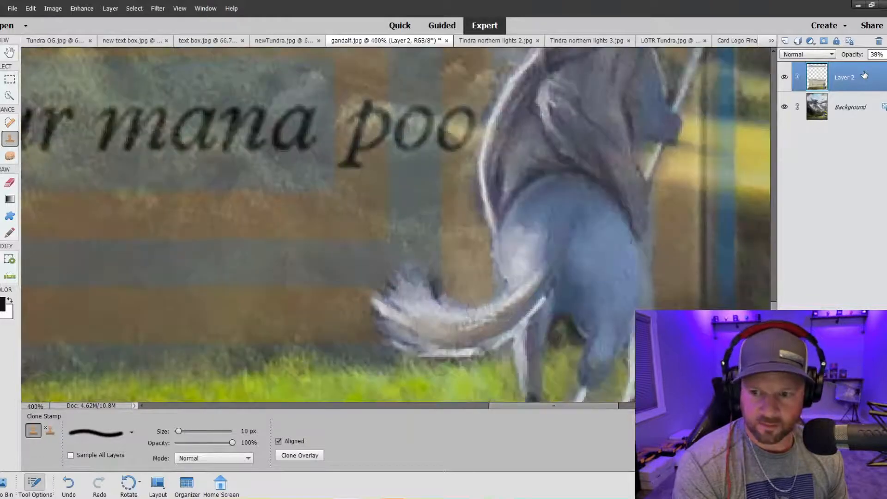
{"action": "key", "text": "ctrl+minus"}
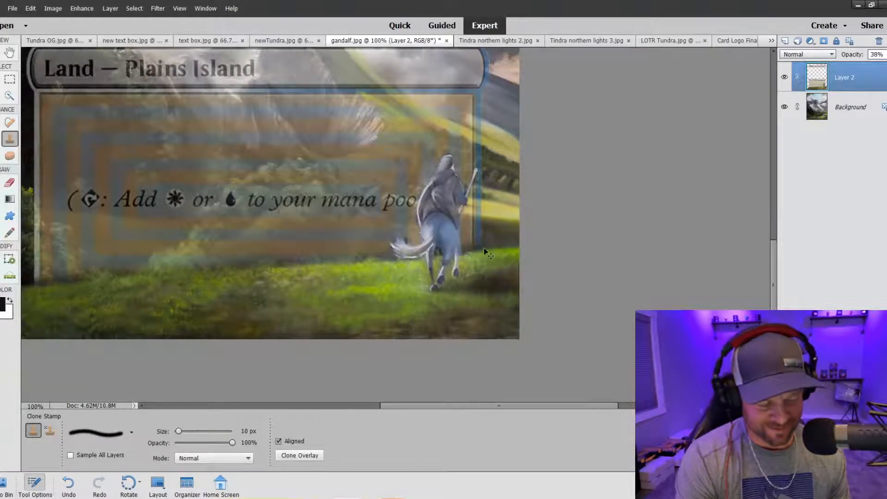
{"action": "key", "text": "ctrl+minus"}
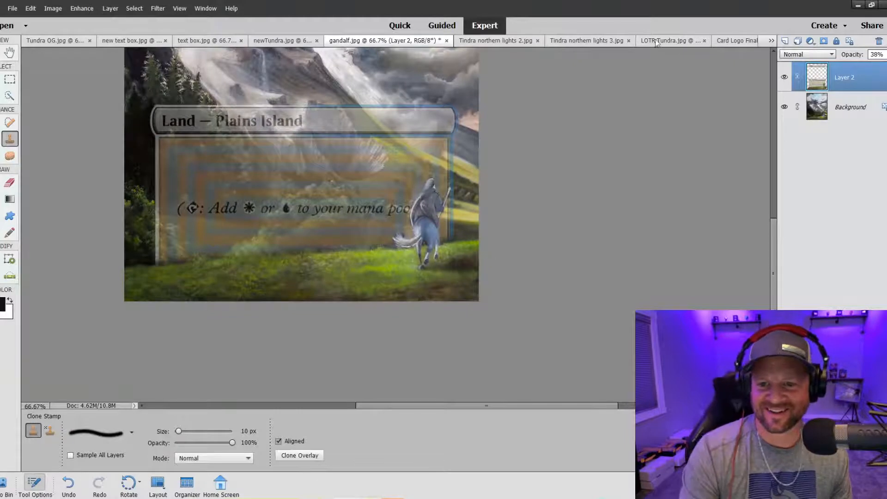
{"action": "left_click", "coordinate": [885, 54]}
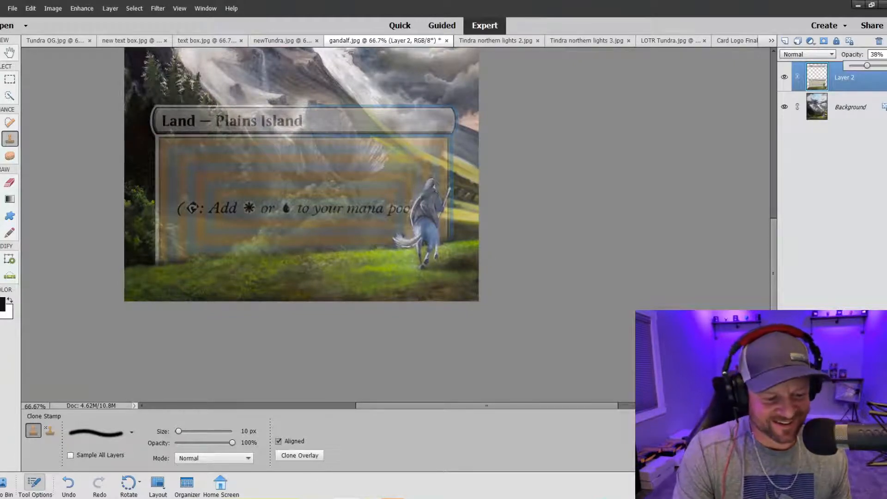
{"action": "left_click", "coordinate": [882, 67]}
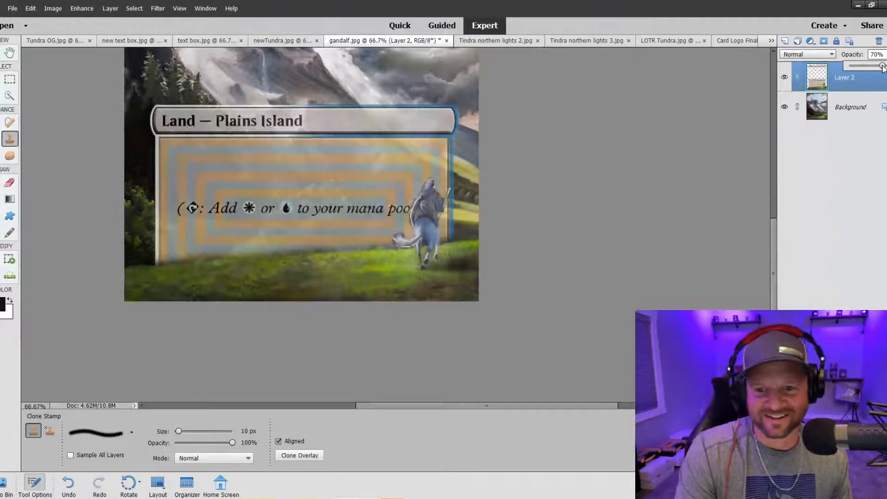
- Enlarge the Clone Stamp brush to 45 px
{"action": "key", "text": "bracketright"}
{"action": "key", "text": "bracketright"}
{"action": "key", "text": "bracketright"}
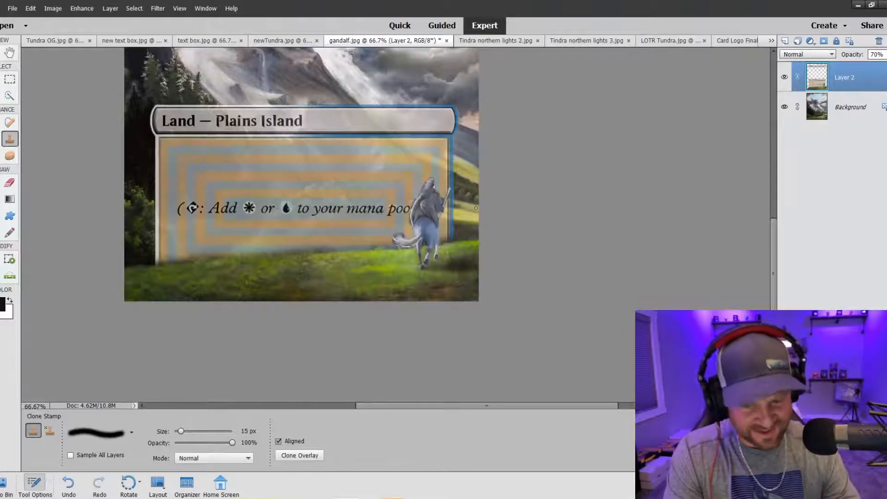
{"action": "key", "text": "bracketright"}
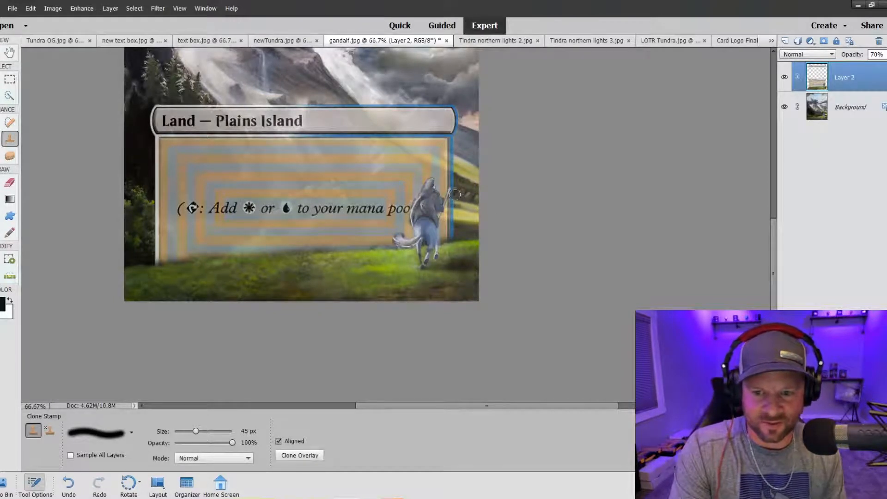
- Try cloning the landscape over the text box's border beside the rider's staff, and undo the strokes
{"action": "left_click_drag", "start_coordinate": [444, 214], "coordinate": [448, 233]}
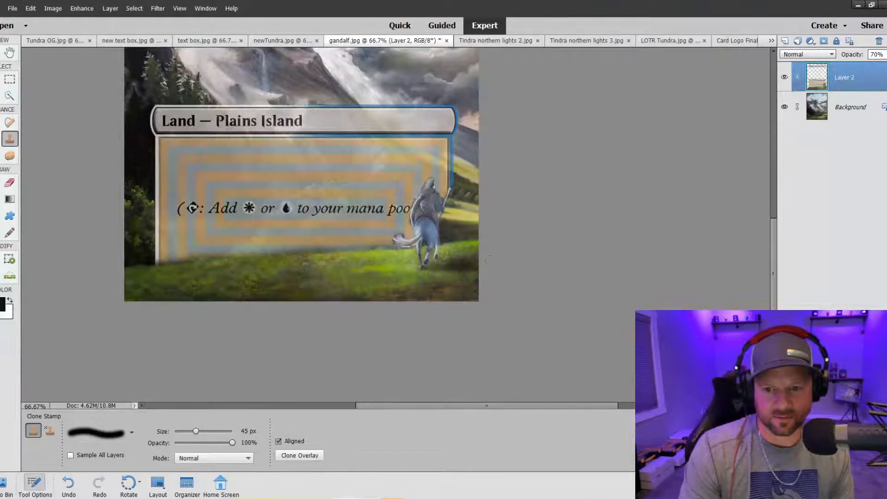
{"action": "key", "text": "ctrl+minus"}
{"action": "key", "text": "ctrl+minus"}
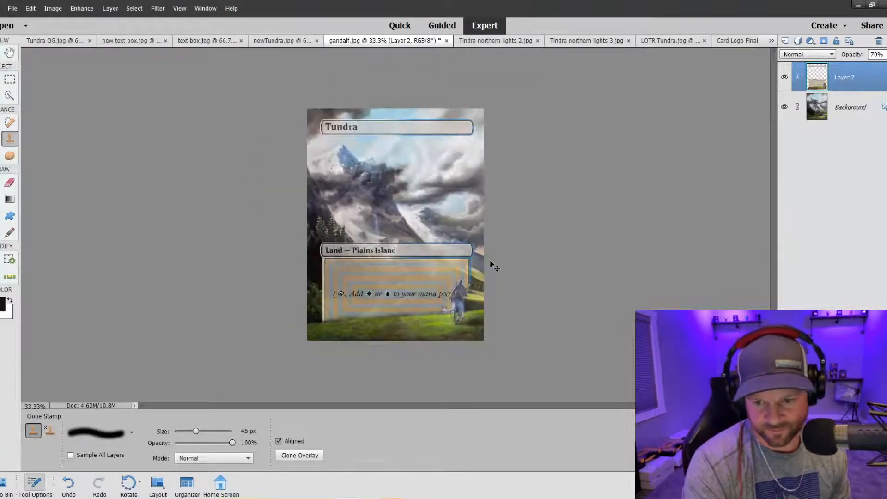
{"action": "key", "text": "ctrl+z"}
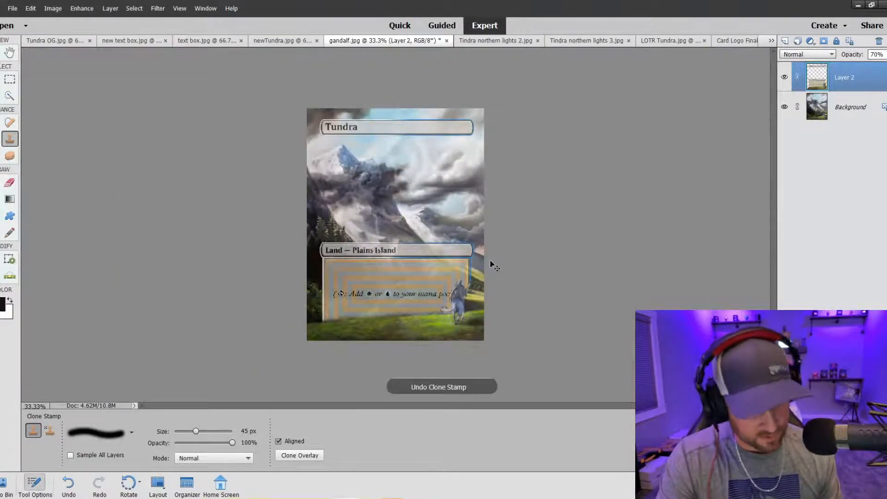
{"action": "key", "text": "ctrl+z"}
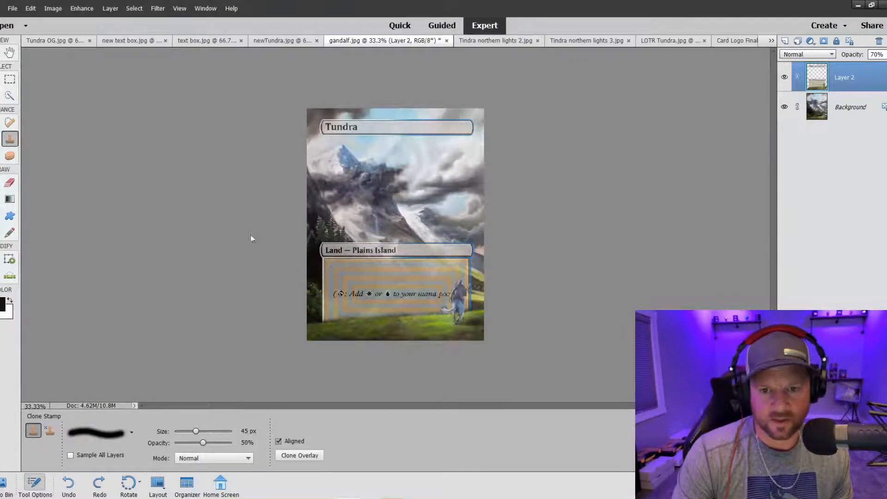
- Clone the dark cloud over the left end of the Tundra title bar with the 45 px brush at 50% opacity
{"action": "key", "text": "ctrl+equal"}
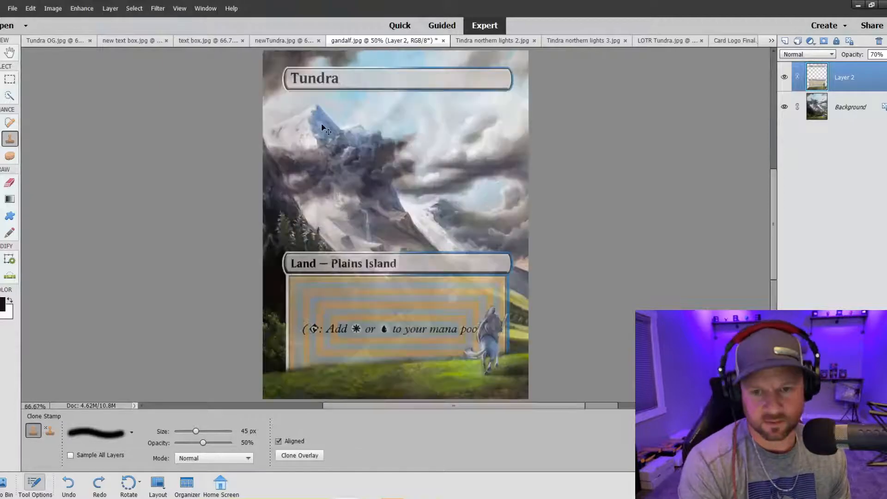
{"action": "key", "text": "ctrl+equal"}
{"action": "scroll", "coordinate": [322, 125], "scroll_direction": "up", "scroll_amount": 1}
{"action": "scroll", "coordinate": [241, 194], "scroll_direction": "up", "scroll_amount": 2}
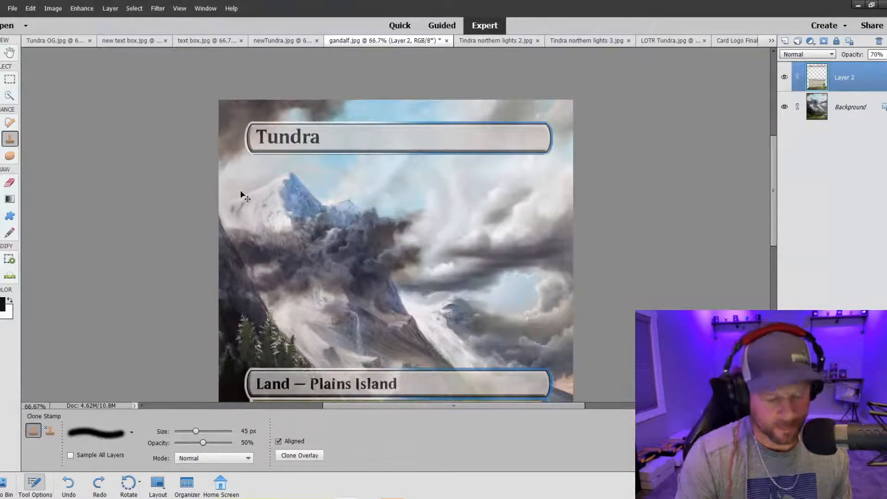
{"action": "key", "text": "ctrl+equal"}
{"action": "scroll", "coordinate": [196, 168], "scroll_direction": "up", "scroll_amount": 4}
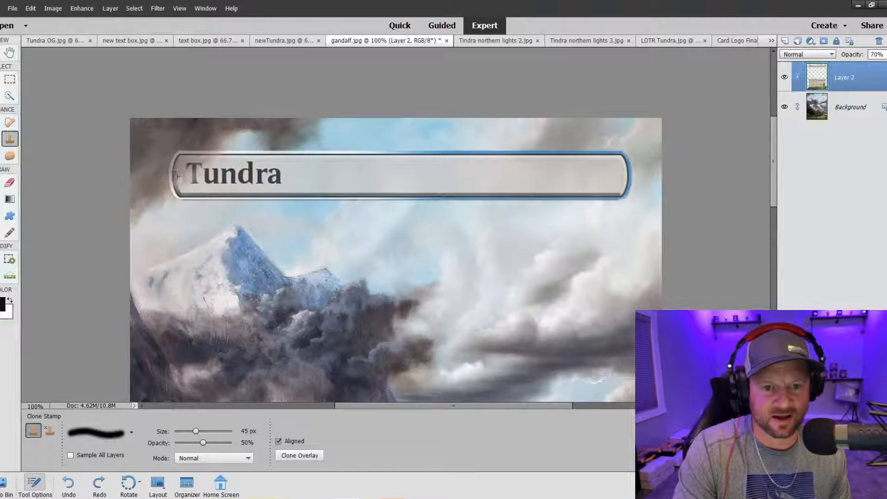
{"action": "left_click_drag", "start_coordinate": [173, 178], "coordinate": [178, 190]}
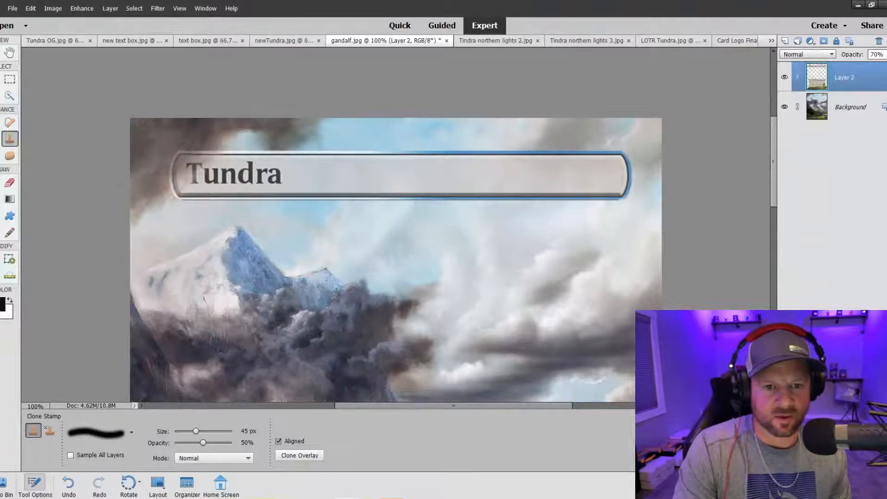
{"action": "mouse_move", "coordinate": [186, 152]}
{"action": "left_mouse_down"}
{"action": "mouse_move", "coordinate": [166, 150]}
{"action": "mouse_move", "coordinate": [218, 149]}
{"action": "left_mouse_up"}
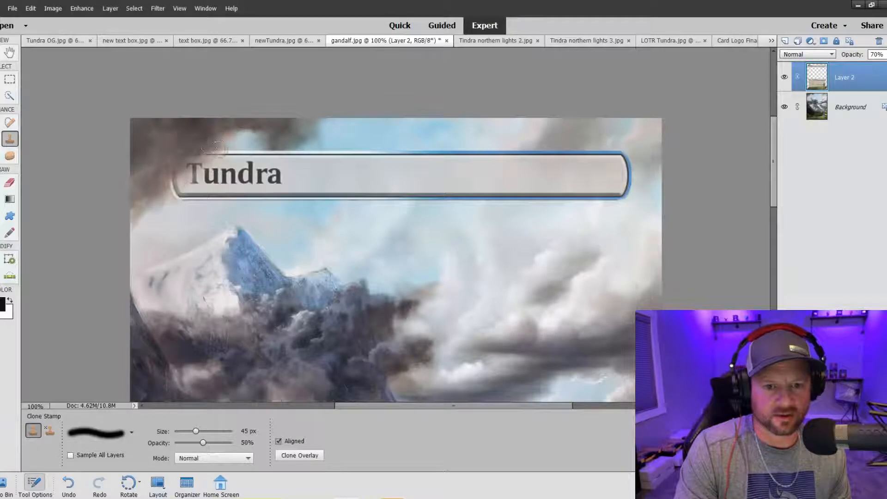
{"action": "mouse_move", "coordinate": [172, 198]}
{"action": "left_mouse_down"}
{"action": "mouse_move", "coordinate": [182, 182]}
{"action": "mouse_move", "coordinate": [168, 189]}
{"action": "mouse_move", "coordinate": [203, 158]}
{"action": "left_mouse_up"}
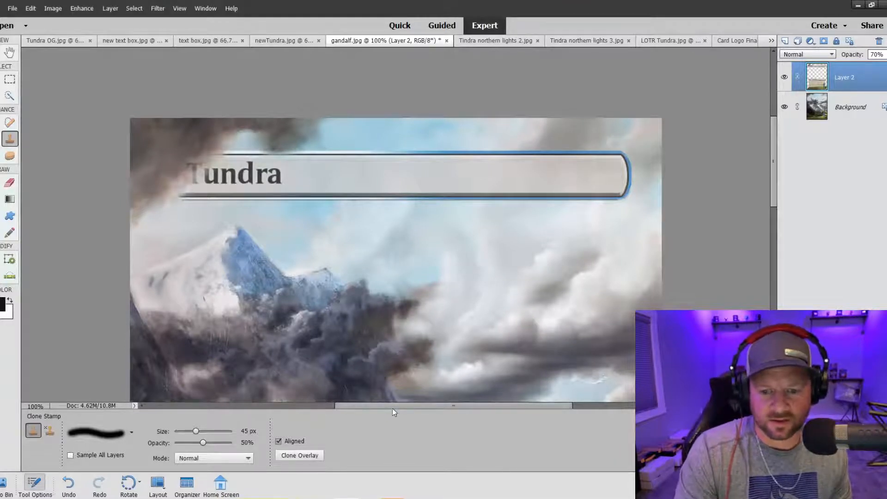
{"action": "mouse_move", "coordinate": [392, 409]}
{"action": "left_mouse_down"}
{"action": "mouse_move", "coordinate": [446, 402]}
{"action": "mouse_move", "coordinate": [386, 405]}
{"action": "left_mouse_up"}
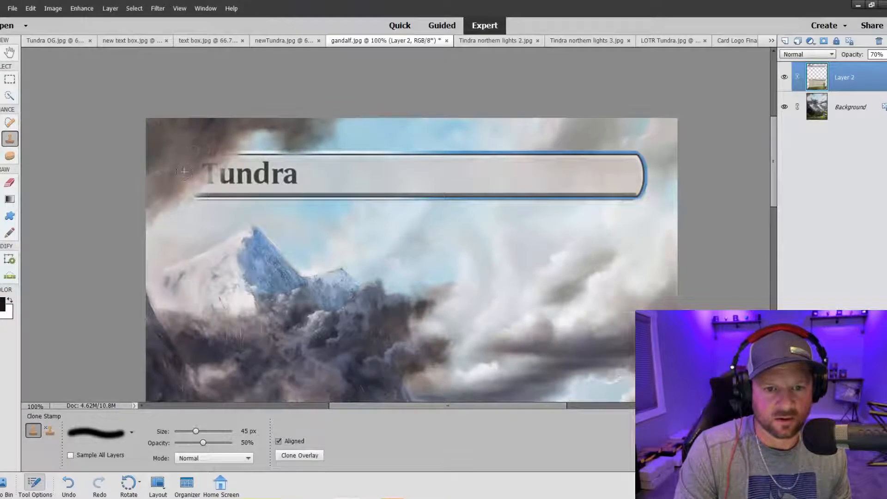
{"action": "left_click_drag", "start_coordinate": [184, 172], "coordinate": [190, 156]}
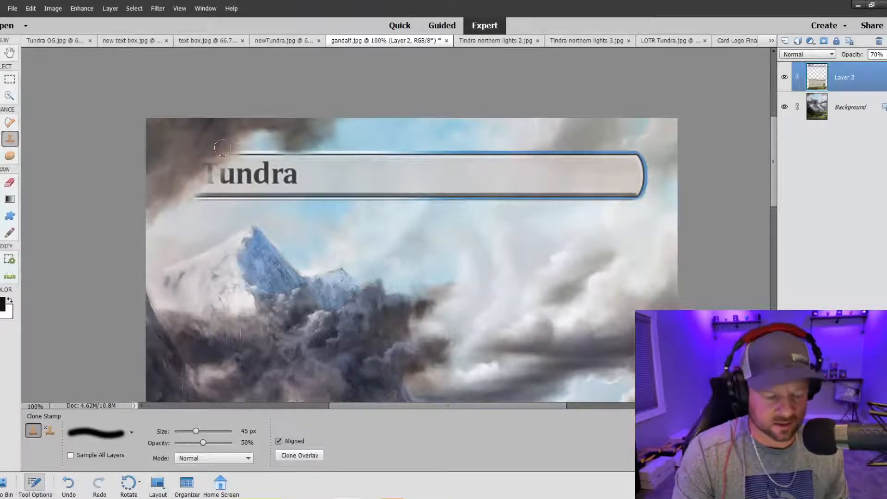
- Paste the round CS logo from Card Logo Final.jpg into gandalf.jpg as a new layer
{"action": "key", "text": "ctrl+minus"}
{"action": "key", "text": "ctrl+minus"}
{"action": "key", "text": "ctrl+minus"}
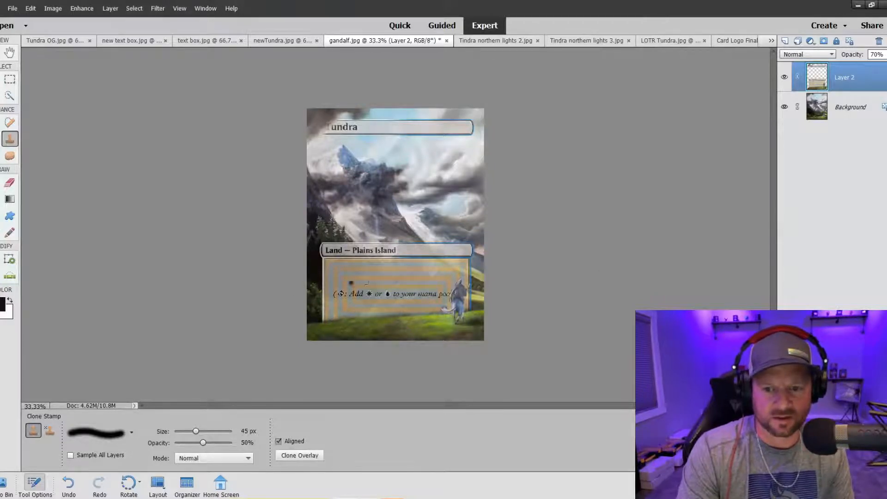
{"action": "left_click", "coordinate": [737, 41]}
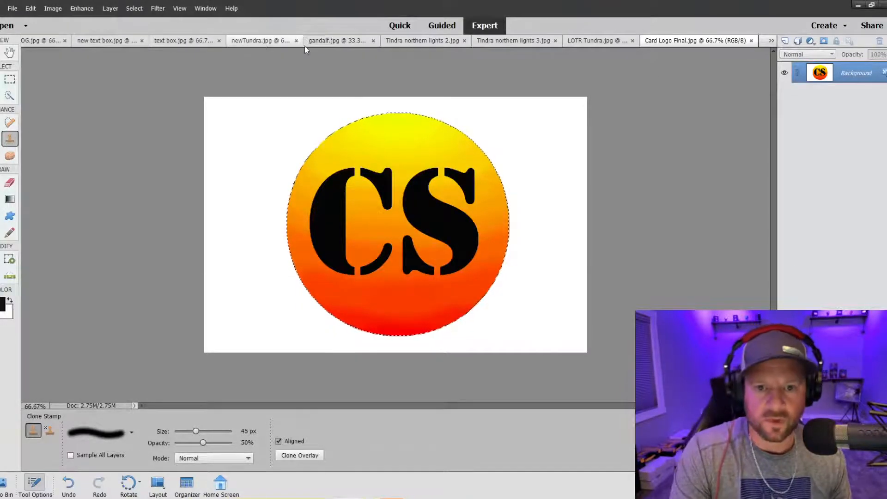
{"action": "left_click", "coordinate": [345, 43]}
{"action": "key", "text": "ctrl+v"}
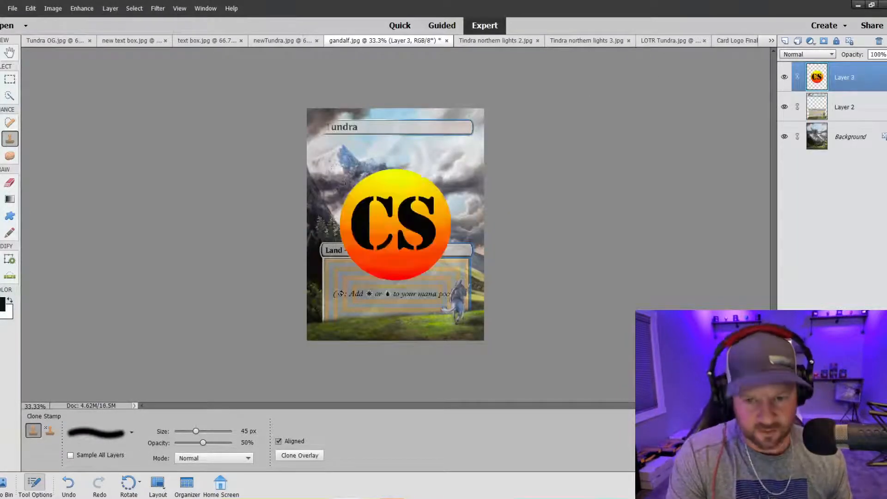
- Try scaling the CS logo down to 21.52% with constrained proportions and moving it over the clouds beside the mountain
{"action": "key", "text": "v"}
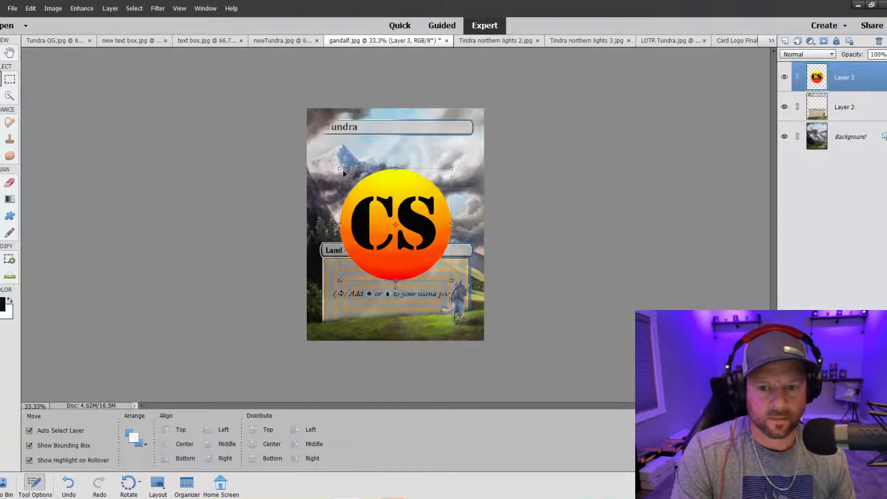
{"action": "left_click_drag", "start_coordinate": [338, 169], "coordinate": [392, 224]}
{"action": "key", "text": "ctrl+equal"}
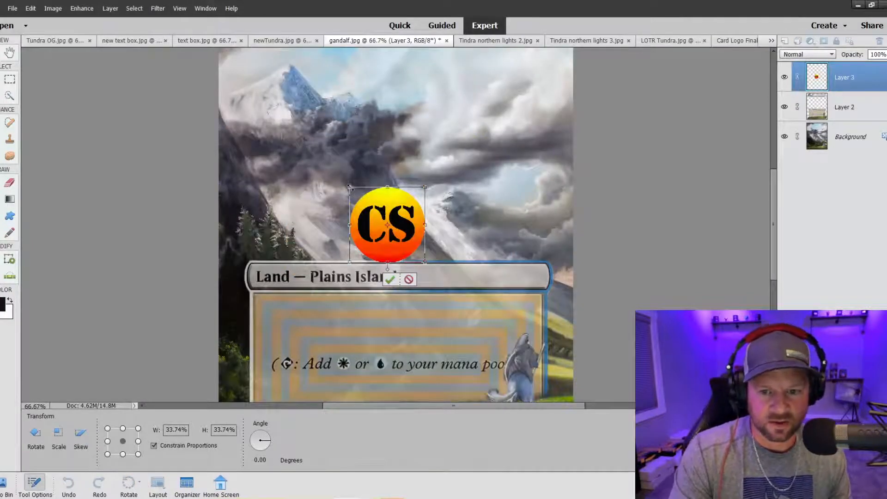
{"action": "left_click_drag", "start_coordinate": [350, 187], "coordinate": [378, 214]}
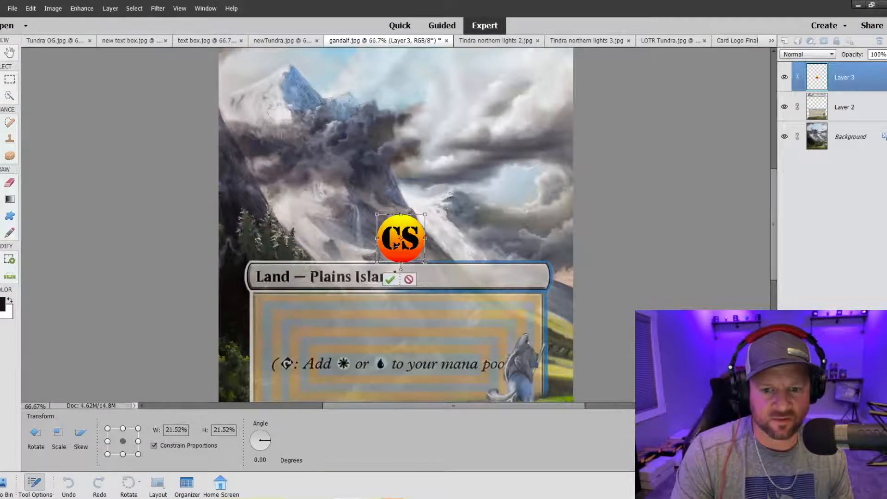
{"action": "left_click_drag", "start_coordinate": [395, 245], "coordinate": [466, 200]}
- Try placing the reduced CS logo over the snowy slope and the mountain's clouds, and cancel the transform
{"action": "scroll", "coordinate": [366, 217], "scroll_direction": "down", "scroll_amount": 3}
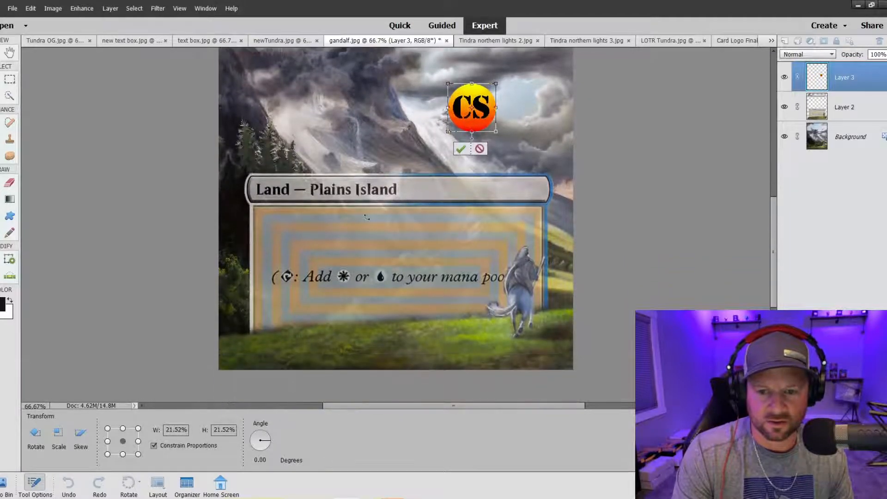
{"action": "scroll", "coordinate": [366, 218], "scroll_direction": "up", "scroll_amount": 6}
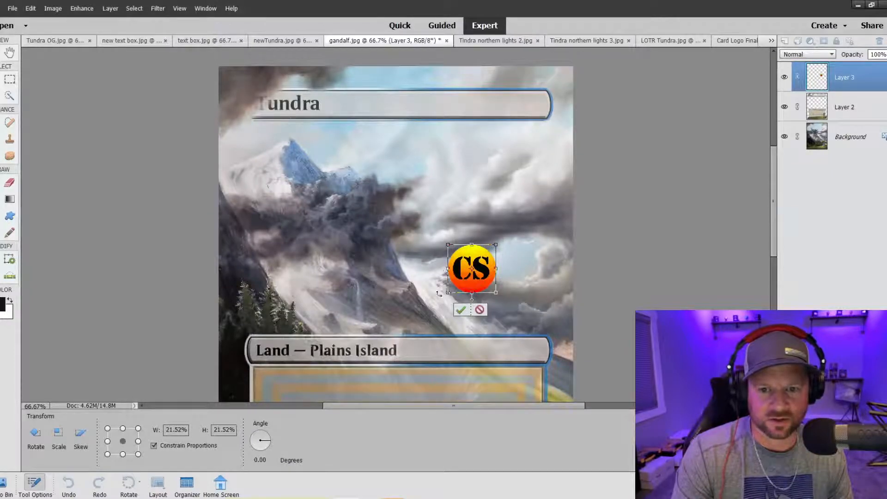
{"action": "scroll", "coordinate": [380, 267], "scroll_direction": "down", "scroll_amount": 7}
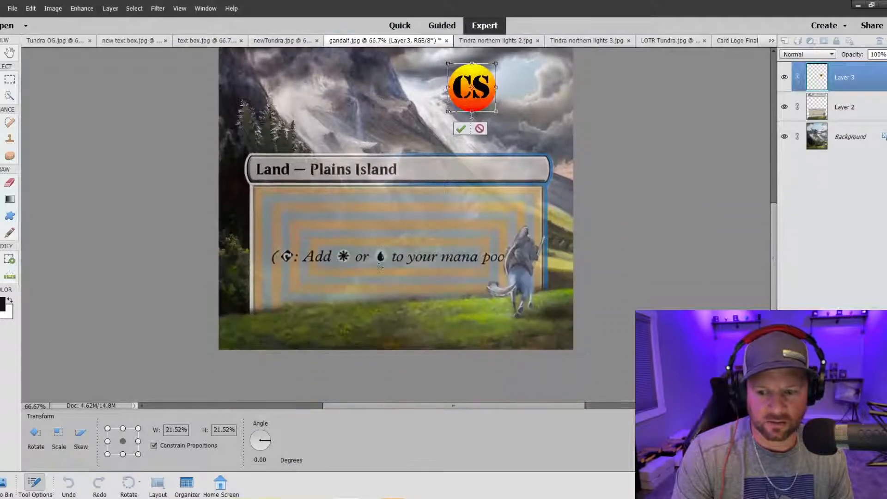
{"action": "scroll", "coordinate": [352, 240], "scroll_direction": "up", "scroll_amount": 5}
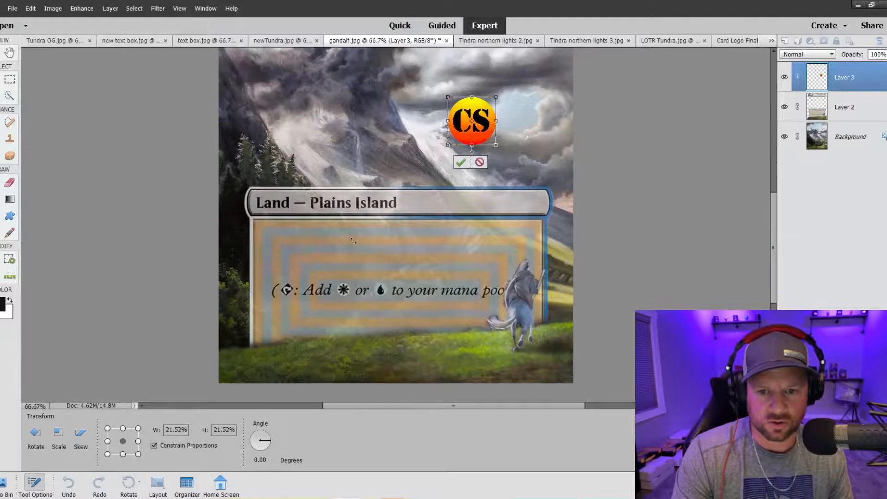
{"action": "left_click_drag", "start_coordinate": [480, 227], "coordinate": [462, 201]}
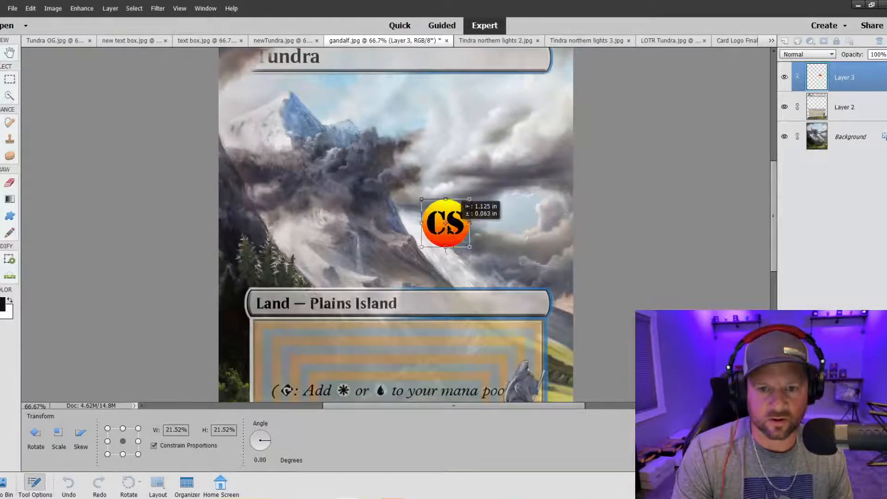
{"action": "scroll", "coordinate": [462, 201], "scroll_direction": "up", "scroll_amount": 2}
{"action": "scroll", "coordinate": [483, 250], "scroll_direction": "down", "scroll_amount": 2}
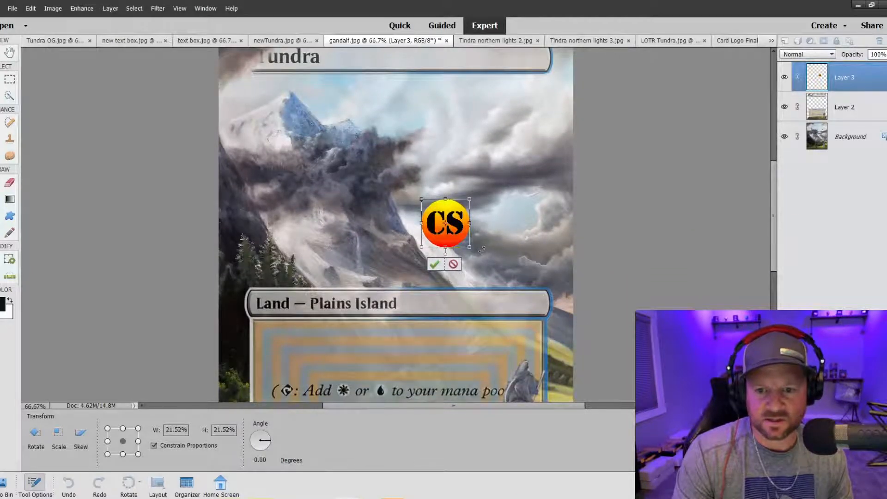
{"action": "left_click_drag", "start_coordinate": [470, 239], "coordinate": [441, 223]}
{"action": "scroll", "coordinate": [466, 218], "scroll_direction": "down", "scroll_amount": 3}
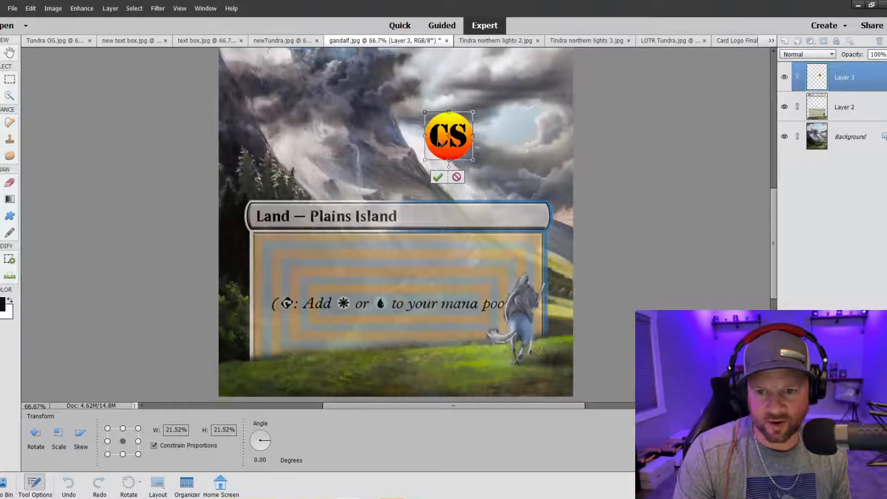
{"action": "scroll", "coordinate": [357, 160], "scroll_direction": "up", "scroll_amount": 2}
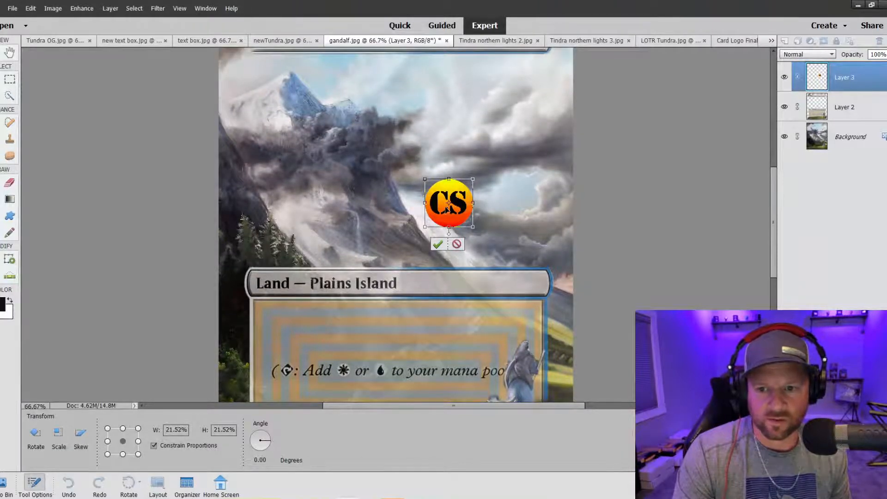
{"action": "left_click_drag", "start_coordinate": [446, 208], "coordinate": [258, 167]}
{"action": "left_click_drag", "start_coordinate": [238, 137], "coordinate": [289, 171]}
{"action": "left_click", "coordinate": [274, 203]}
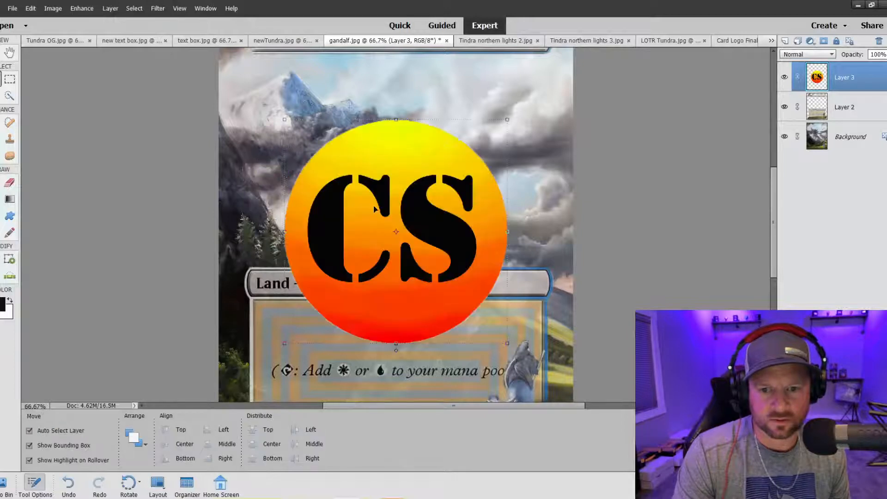
- Shrink the CS logo to a small badge and place it on the dark clouds in front of the mountain
{"action": "left_click_drag", "start_coordinate": [285, 118], "coordinate": [309, 152]}
{"action": "left_click", "coordinate": [292, 183]}
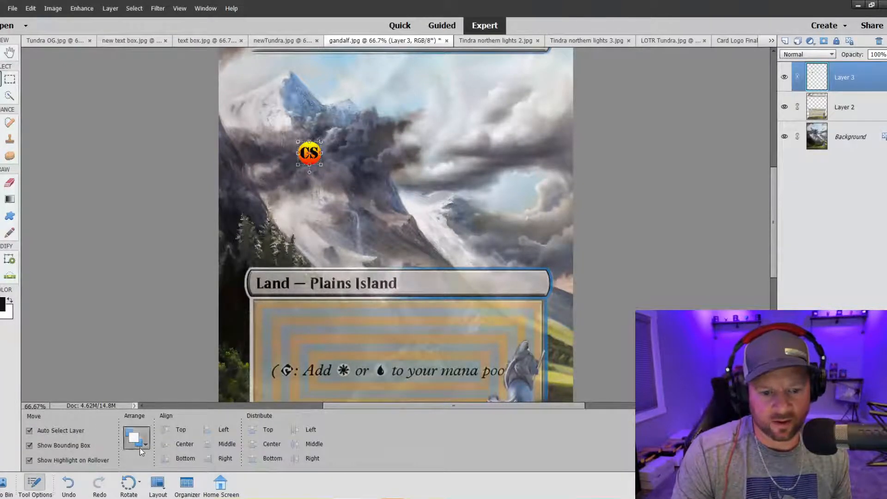
- Lower the opacity of the CS logo layer to 51%
{"action": "left_click", "coordinate": [824, 113]}
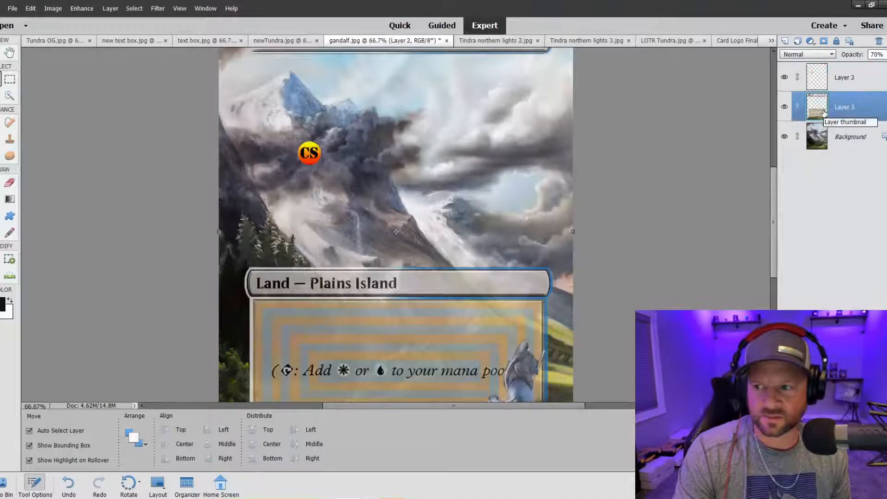
{"action": "left_click", "coordinate": [10, 138]}
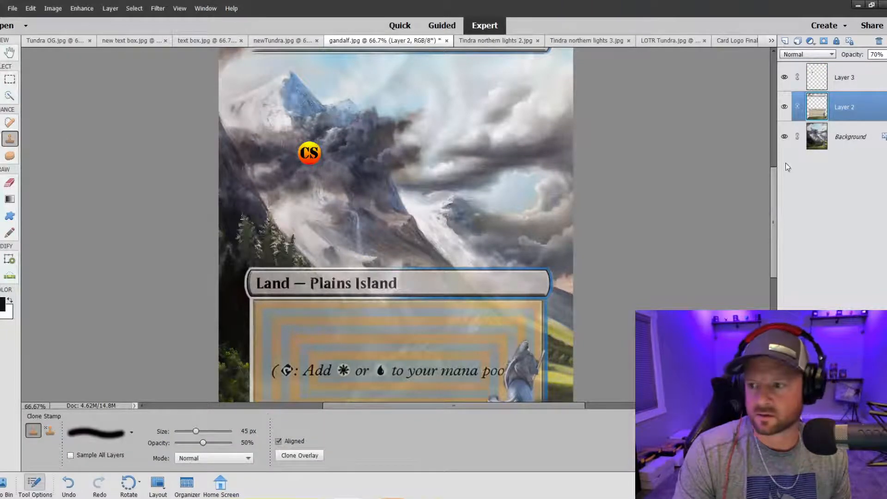
{"action": "left_click", "coordinate": [817, 86]}
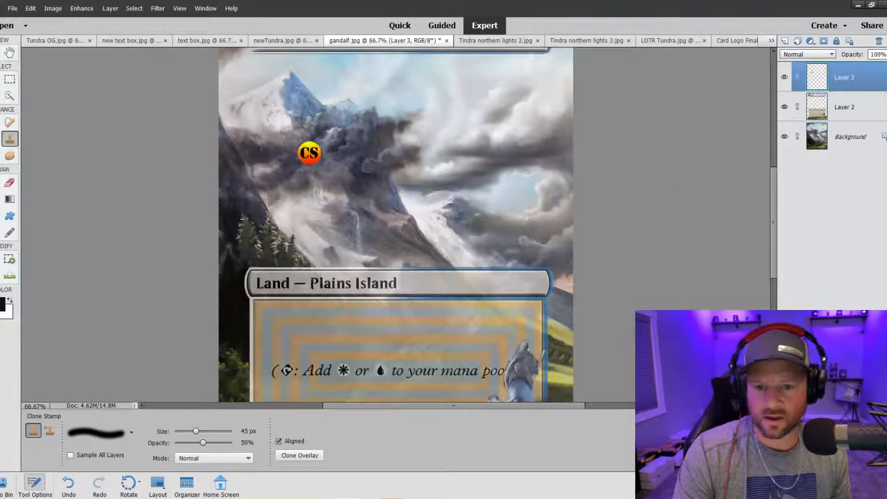
{"action": "key", "text": "ctrl+equal"}
{"action": "key", "text": "ctrl+equal"}
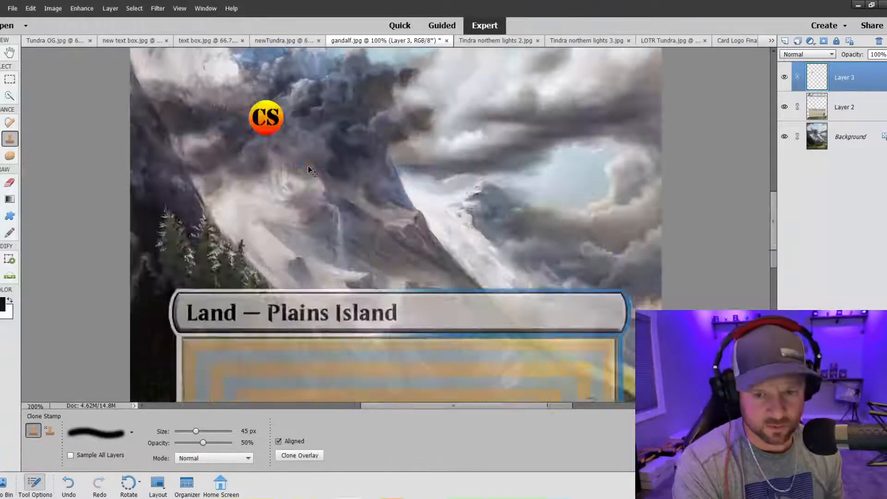
{"action": "scroll", "coordinate": [307, 166], "scroll_direction": "up", "scroll_amount": 5}
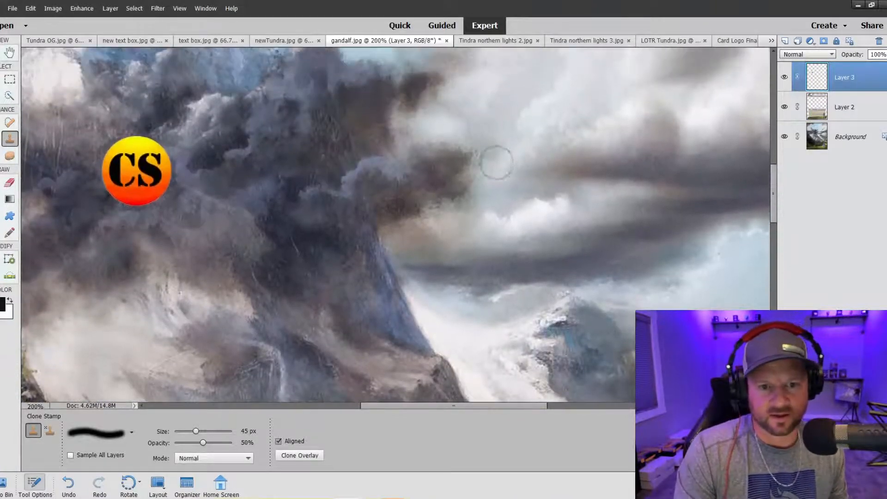
{"action": "scroll", "coordinate": [384, 405], "scroll_direction": "left", "scroll_amount": 3}
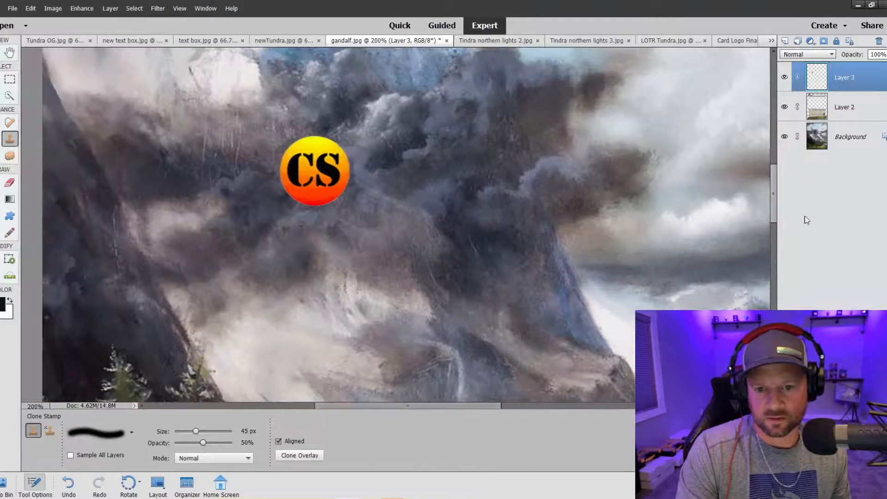
{"action": "left_click", "coordinate": [879, 56]}
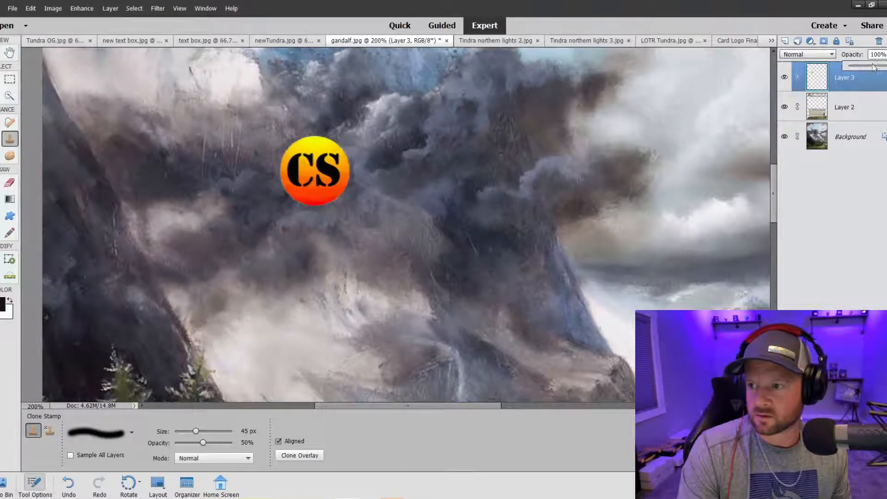
{"action": "left_click_drag", "start_coordinate": [874, 67], "coordinate": [861, 66]}
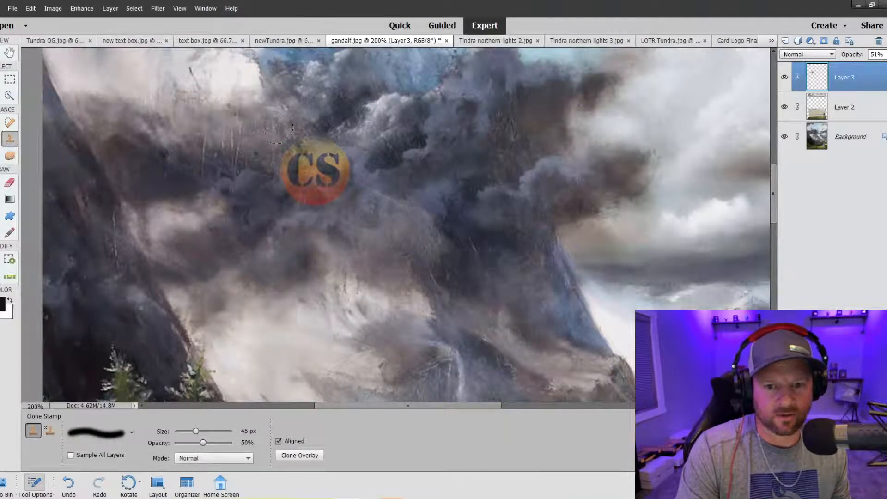
- Clone the neighbouring dark cloud over the edges of the CS logo with the 45 px Clone Stamp at 50% opacity
{"action": "left_click", "coordinate": [378, 177], "text": "alt"}
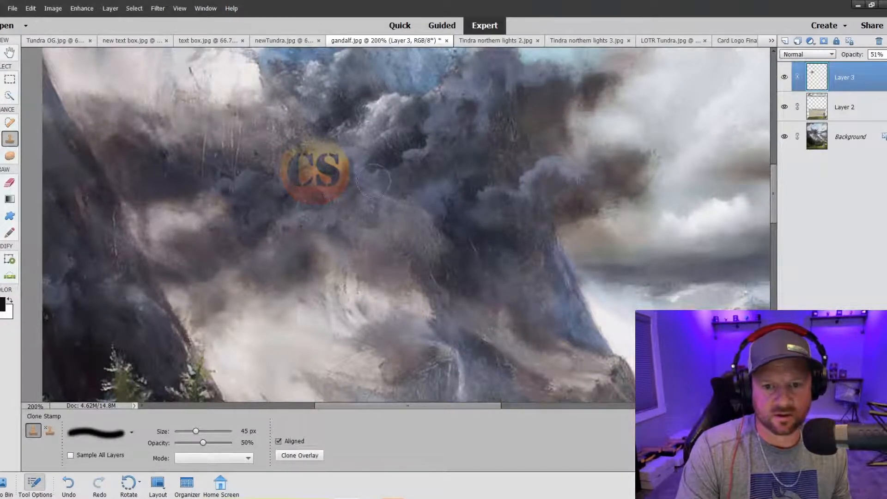
{"action": "mouse_move", "coordinate": [341, 162]}
{"action": "left_mouse_down"}
{"action": "mouse_move", "coordinate": [332, 188]}
{"action": "mouse_move", "coordinate": [265, 202]}
{"action": "mouse_move", "coordinate": [252, 145]}
{"action": "mouse_move", "coordinate": [276, 216]}
{"action": "mouse_move", "coordinate": [326, 216]}
{"action": "mouse_move", "coordinate": [295, 215]}
{"action": "mouse_move", "coordinate": [267, 183]}
{"action": "mouse_move", "coordinate": [266, 159]}
{"action": "mouse_move", "coordinate": [299, 220]}
{"action": "mouse_move", "coordinate": [356, 166]}
{"action": "left_mouse_up"}
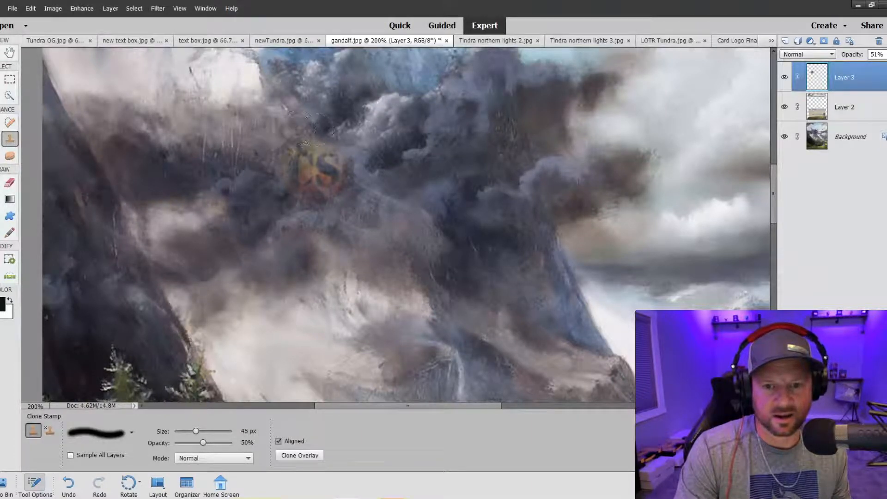
{"action": "mouse_move", "coordinate": [307, 181]}
{"action": "left_mouse_down"}
{"action": "mouse_move", "coordinate": [314, 201]}
{"action": "mouse_move", "coordinate": [329, 179]}
{"action": "mouse_move", "coordinate": [357, 176]}
{"action": "left_mouse_up"}
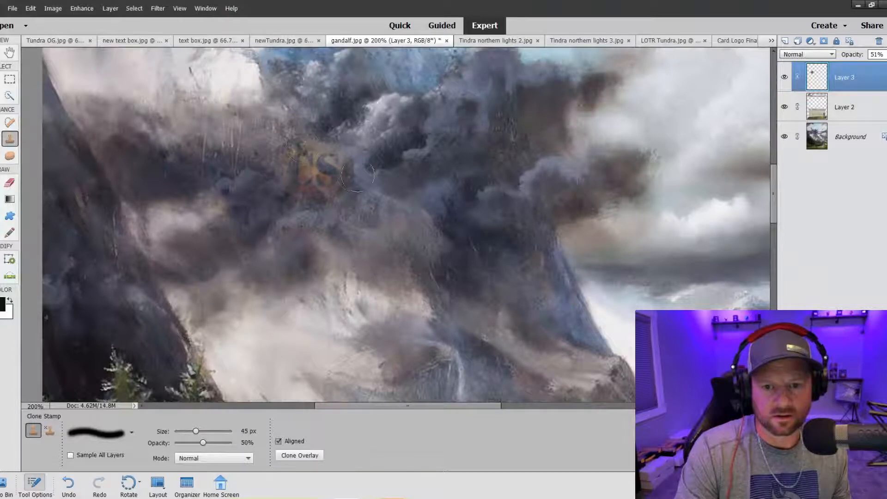
- Raise the opacity of the CS logo layer to 72%
{"action": "key", "text": "ctrl+minus"}
{"action": "key", "text": "ctrl+minus"}
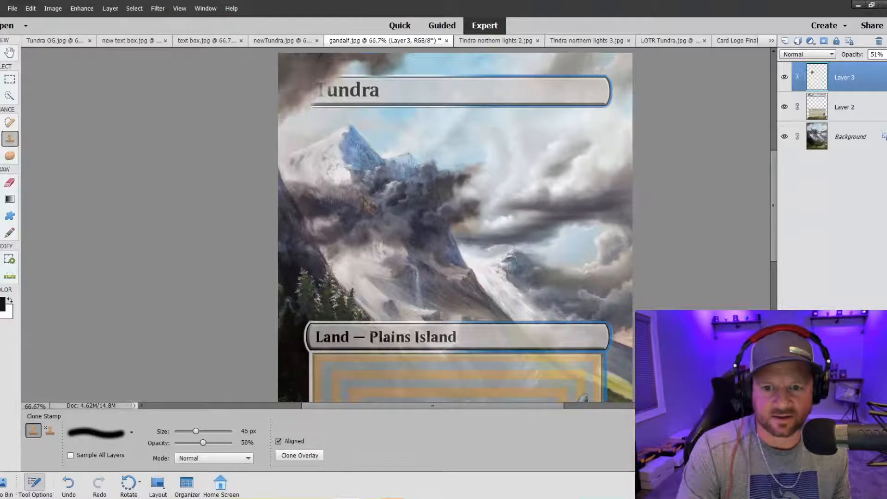
{"action": "key", "text": "ctrl+minus"}
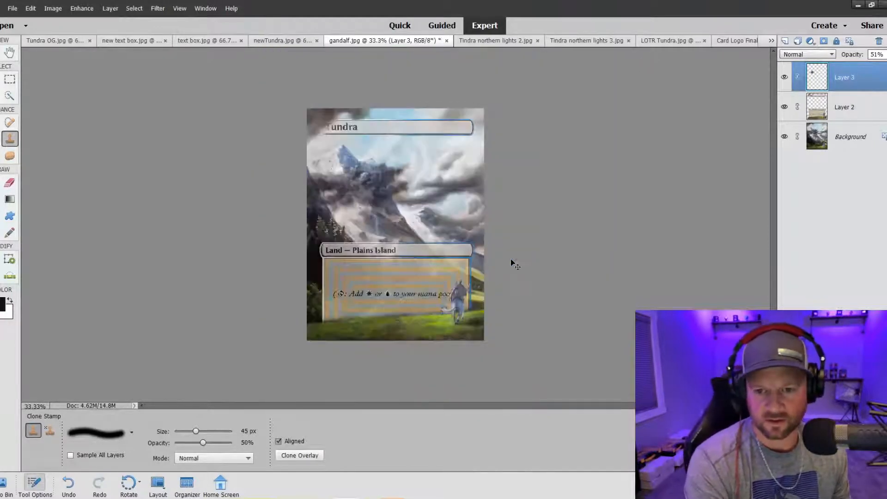
{"action": "key", "text": "ctrl+plus"}
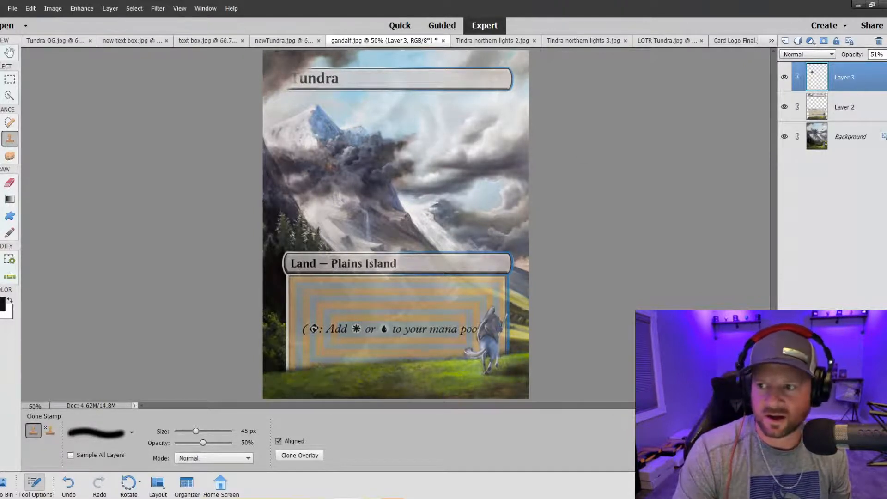
{"action": "left_click", "coordinate": [880, 55]}
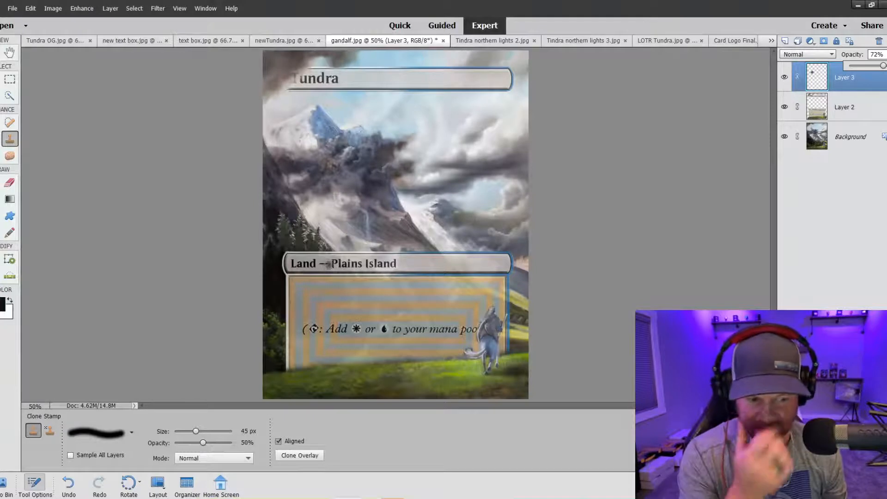
- Copy the selected Tundra frame from new text box.jpg and paste it into Tindra northern lights 2.jpg as a new layer
{"action": "left_click", "coordinate": [474, 43]}
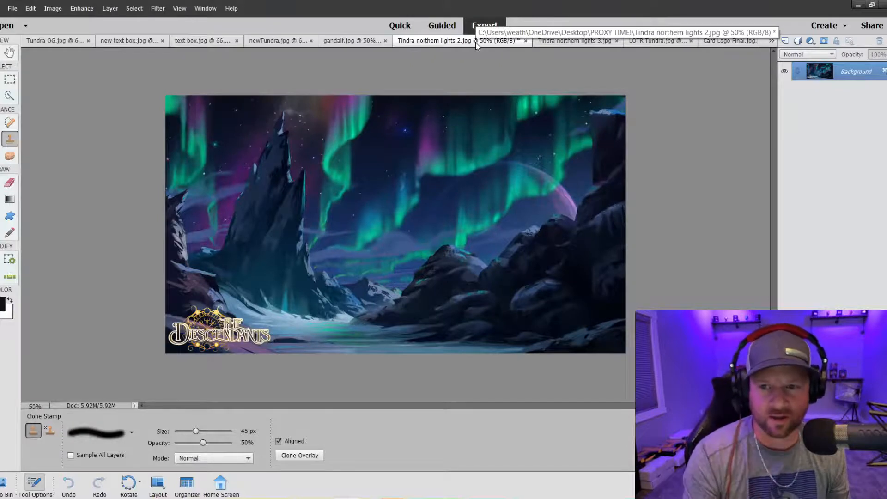
{"action": "left_click", "coordinate": [575, 41]}
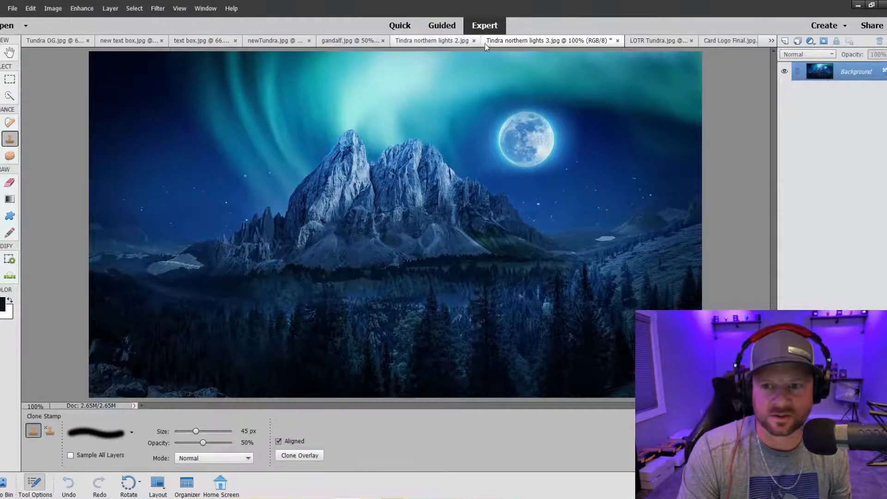
{"action": "left_click", "coordinate": [453, 42]}
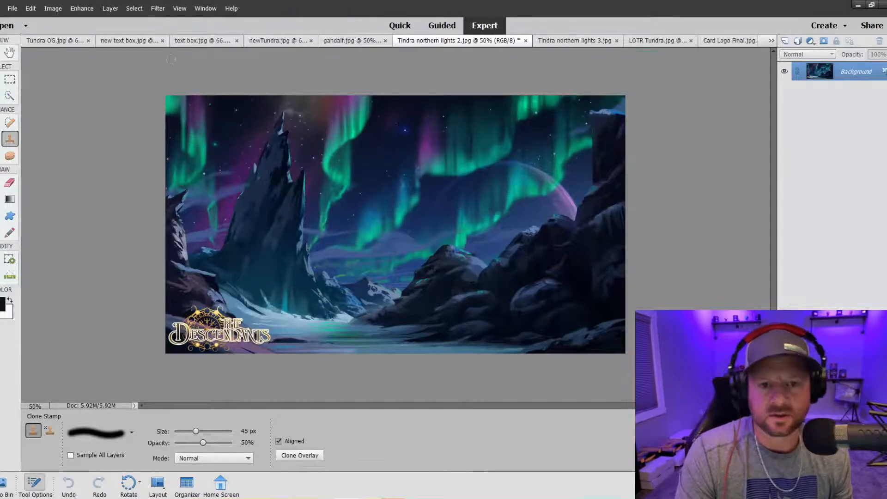
{"action": "left_click", "coordinate": [121, 40]}
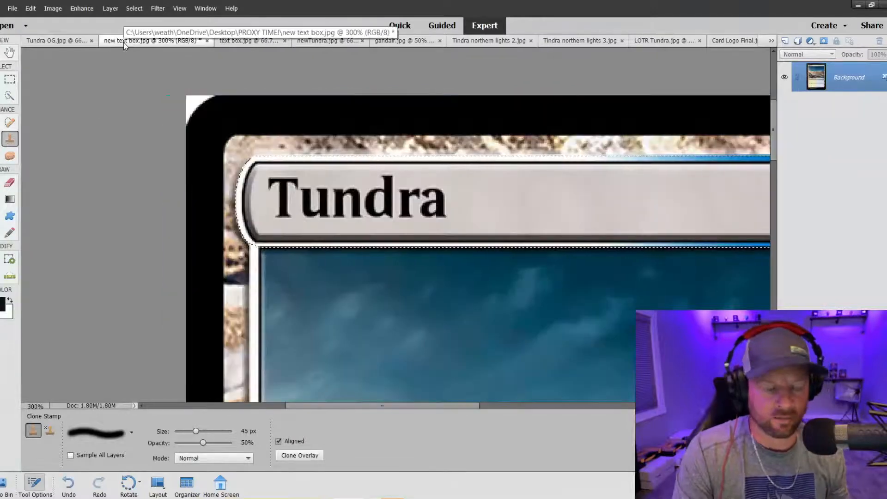
{"action": "left_click", "coordinate": [487, 42]}
{"action": "key", "text": "ctrl+v"}
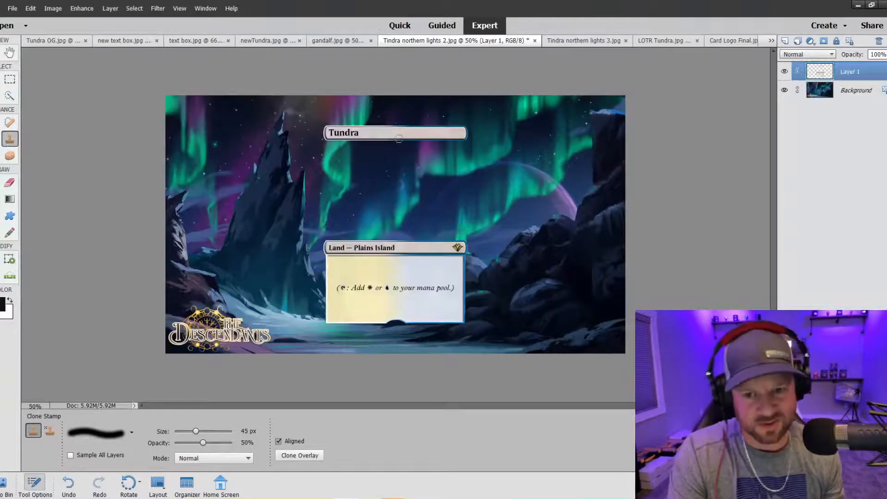
- Scale the pasted Tundra frame to about 100.65% with constrained proportions and place it over the jagged rock spires beside The Descendants logo
{"action": "key", "text": "v"}
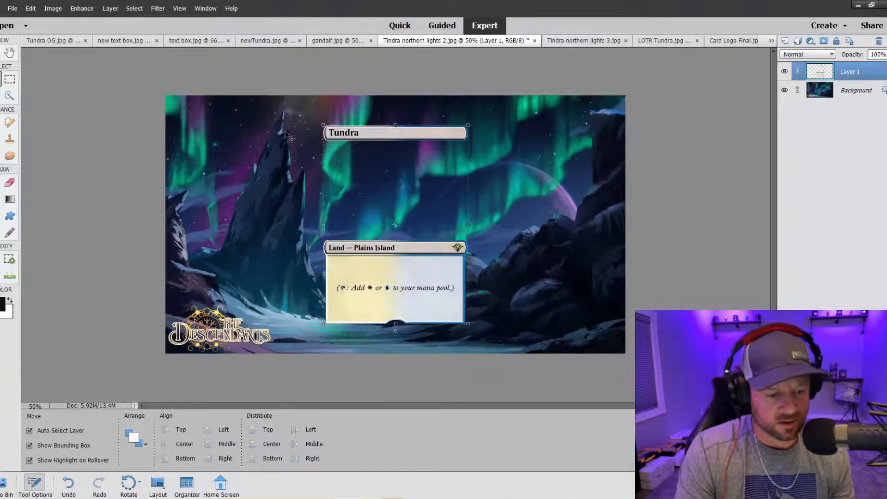
{"action": "left_click_drag", "start_coordinate": [324, 124], "coordinate": [304, 116]}
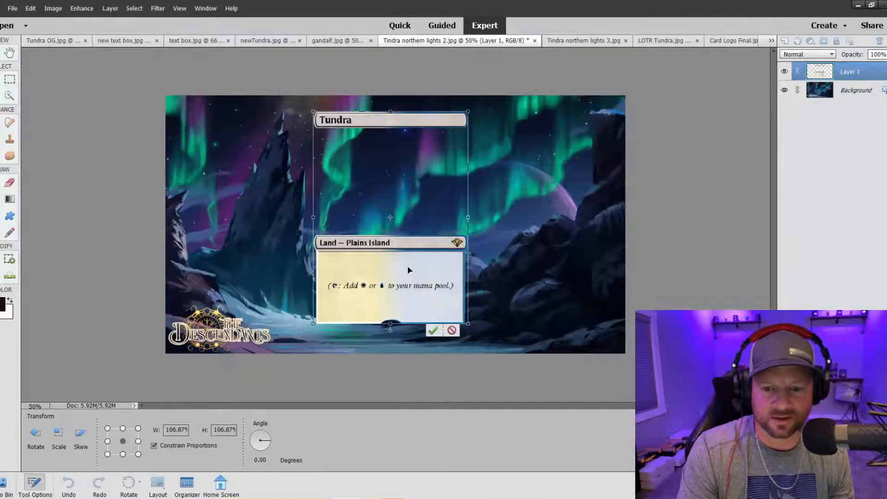
{"action": "left_click_drag", "start_coordinate": [408, 270], "coordinate": [362, 261]}
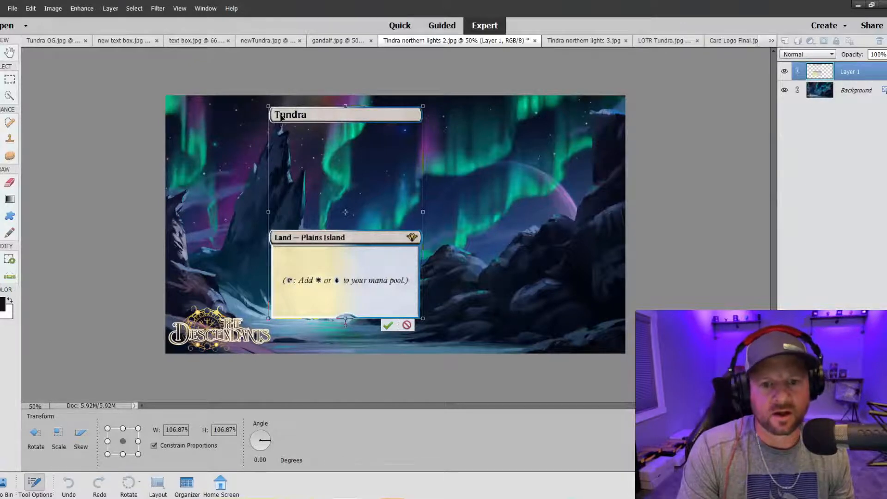
{"action": "left_click_drag", "start_coordinate": [281, 117], "coordinate": [298, 126]}
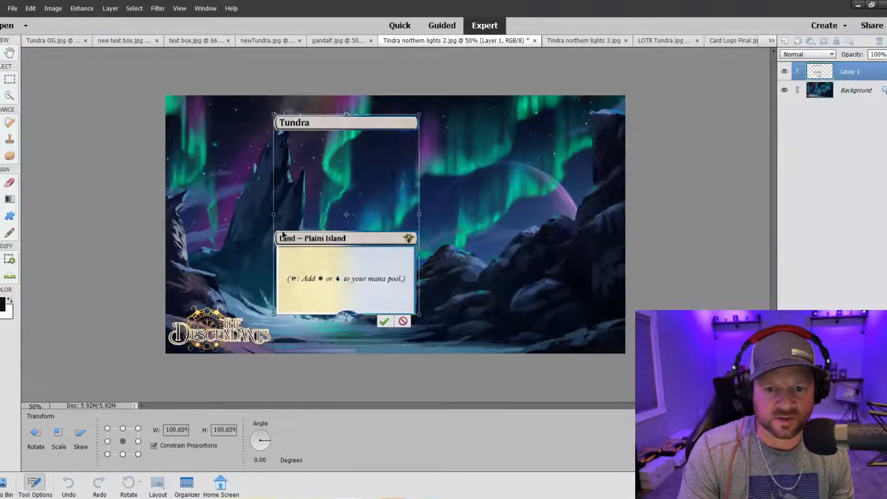
{"action": "left_click", "coordinate": [384, 321]}
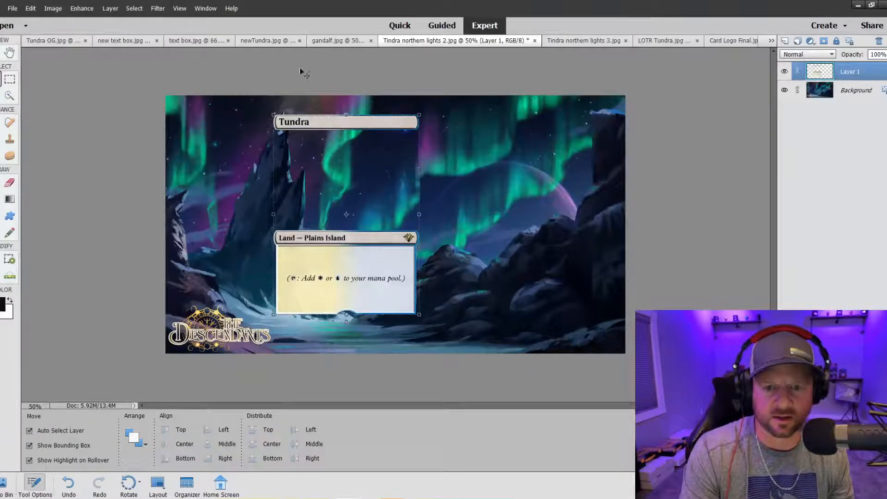
- Crop the northern lights artwork to a portrait card shape with a narrow margin around the Tundra frame
{"action": "left_click", "coordinate": [52, 8]}
{"action": "left_click", "coordinate": [59, 43]}
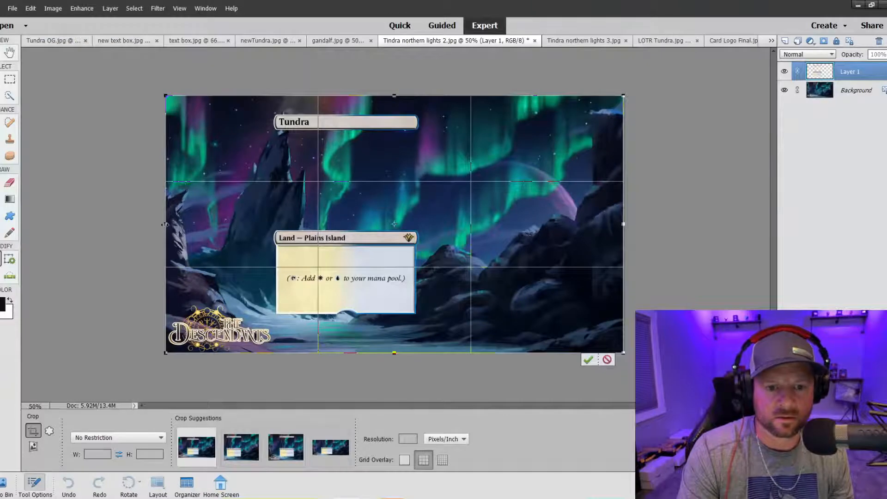
{"action": "left_click_drag", "start_coordinate": [165, 224], "coordinate": [263, 229]}
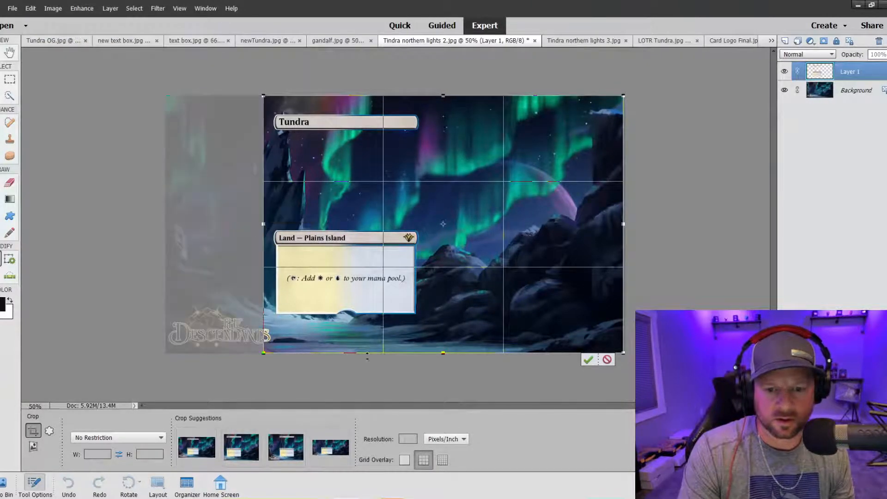
{"action": "left_click_drag", "start_coordinate": [401, 355], "coordinate": [401, 329]}
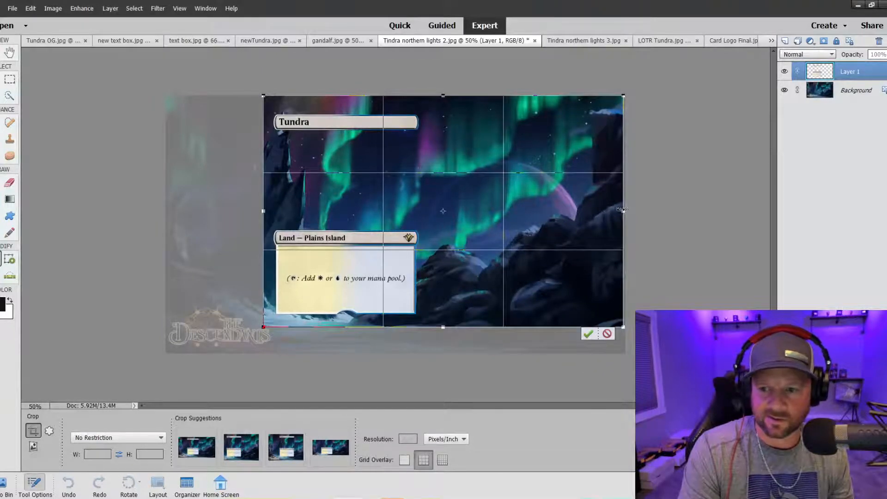
{"action": "left_click_drag", "start_coordinate": [622, 210], "coordinate": [429, 155]}
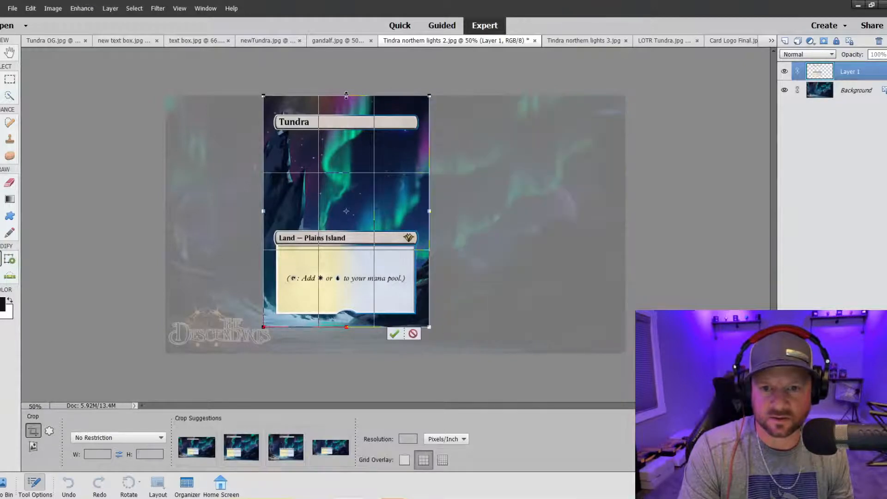
{"action": "left_click_drag", "start_coordinate": [346, 94], "coordinate": [346, 102]}
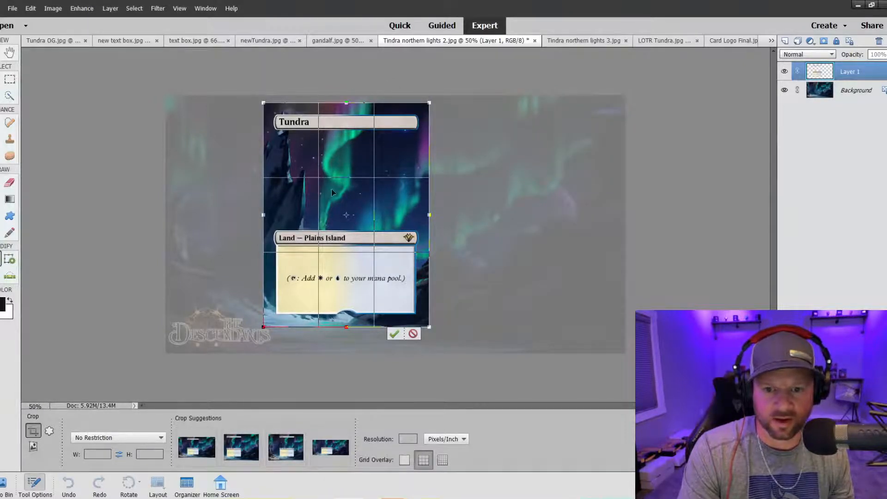
{"action": "left_click", "coordinate": [394, 333]}
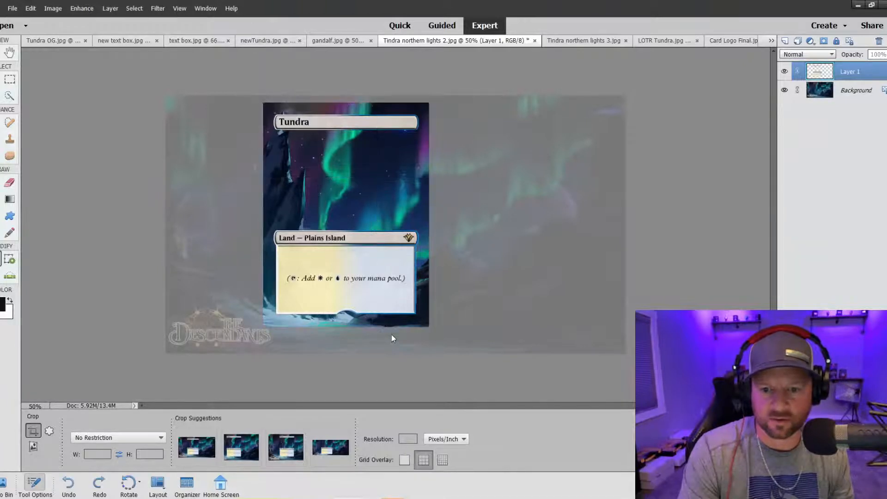
- Lower the opacity of the Tundra frame layer to 56%
{"action": "left_click", "coordinate": [886, 54]}
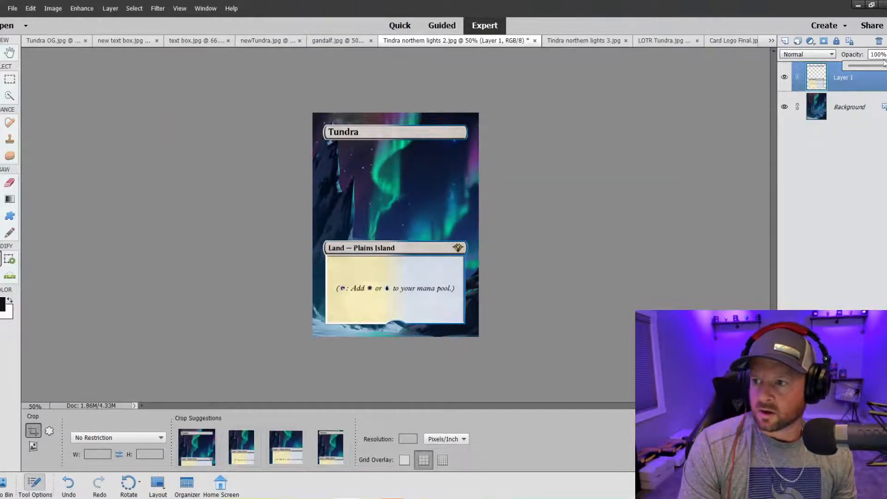
{"action": "left_click", "coordinate": [875, 66]}
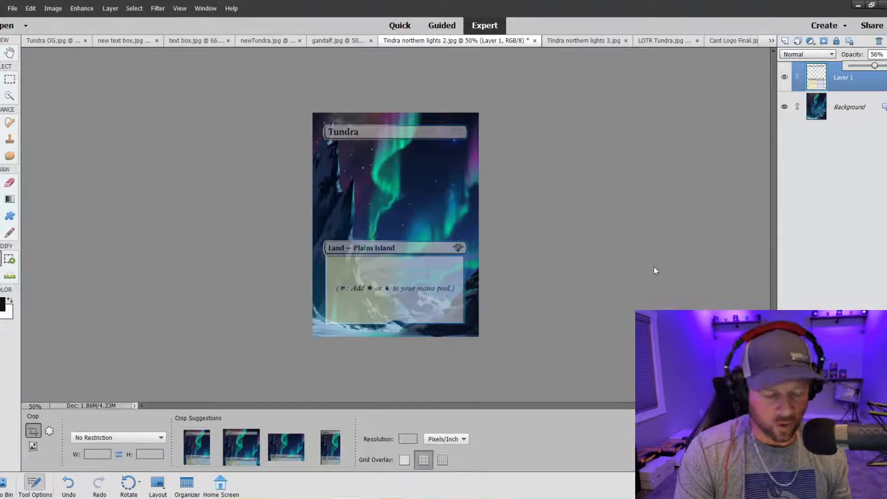
- Examine at 100% how the artwork shows through the title bar, type line and text box of the card
{"action": "key", "text": "ctrl+equal"}
{"action": "key", "text": "ctrl+equal"}
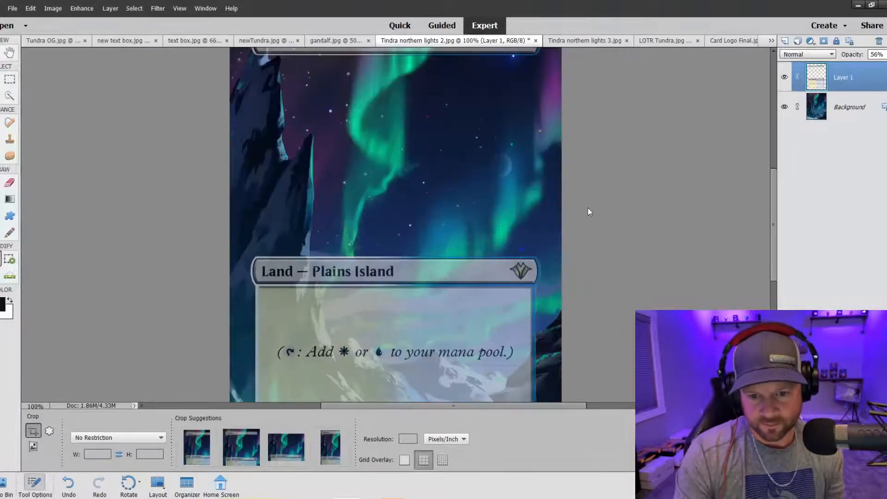
{"action": "scroll", "coordinate": [297, 326], "scroll_direction": "down", "scroll_amount": 4}
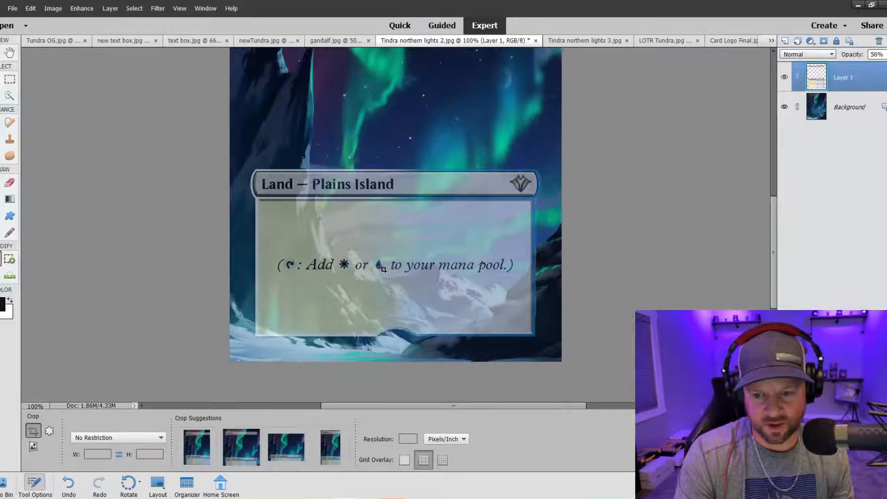
{"action": "scroll", "coordinate": [381, 267], "scroll_direction": "down", "scroll_amount": 2}
{"action": "scroll", "coordinate": [371, 269], "scroll_direction": "up", "scroll_amount": 2}
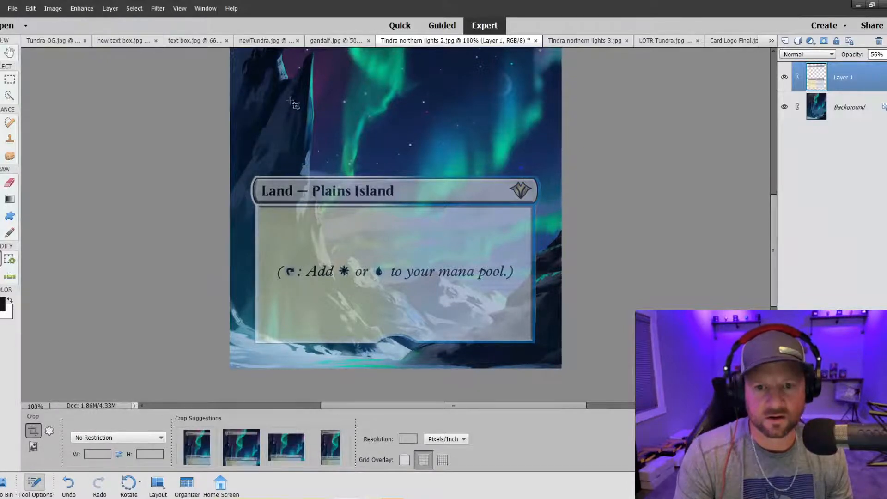
{"action": "scroll", "coordinate": [273, 98], "scroll_direction": "up", "scroll_amount": 7}
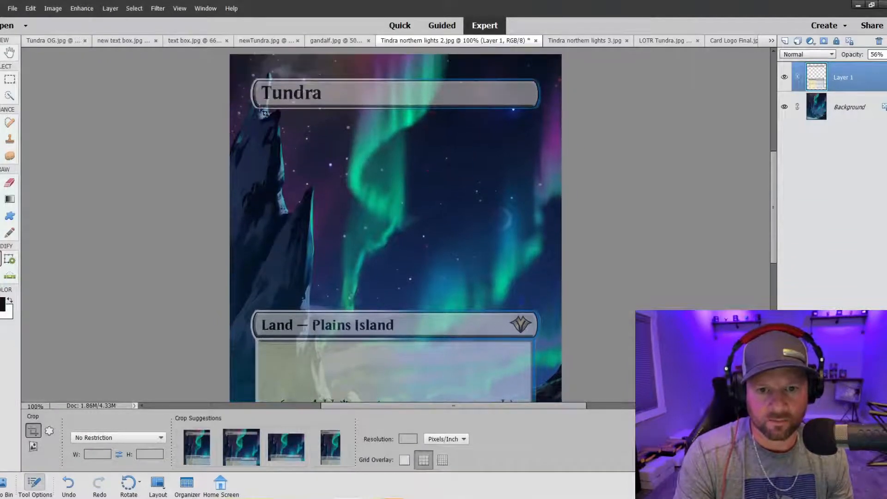
{"action": "scroll", "coordinate": [277, 92], "scroll_direction": "down", "scroll_amount": 7}
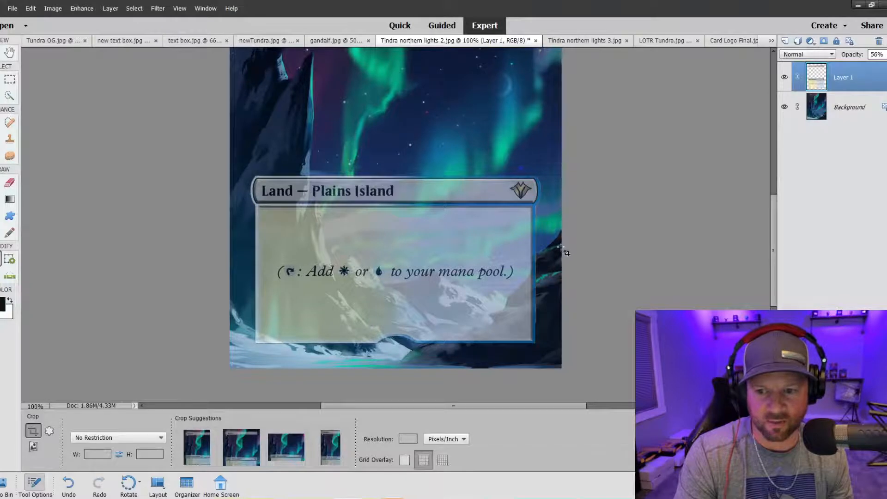
{"action": "scroll", "coordinate": [531, 241], "scroll_direction": "up", "scroll_amount": 8}
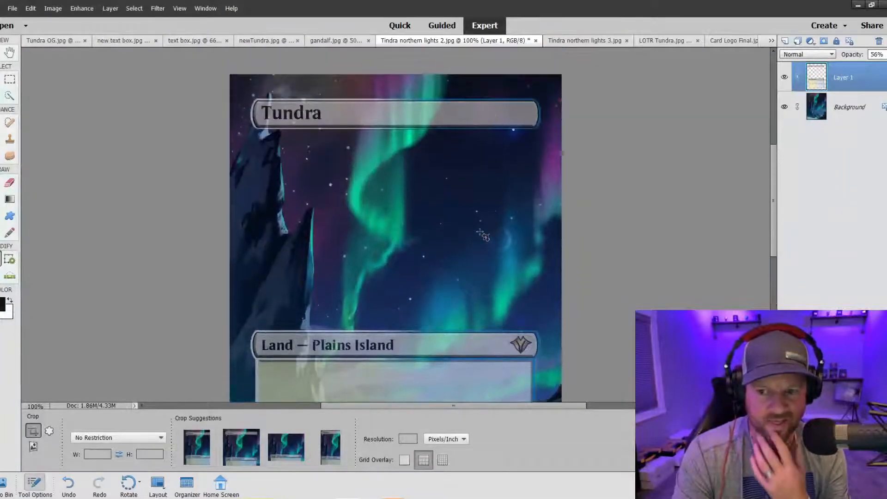
{"action": "scroll", "coordinate": [482, 236], "scroll_direction": "up", "scroll_amount": 3}
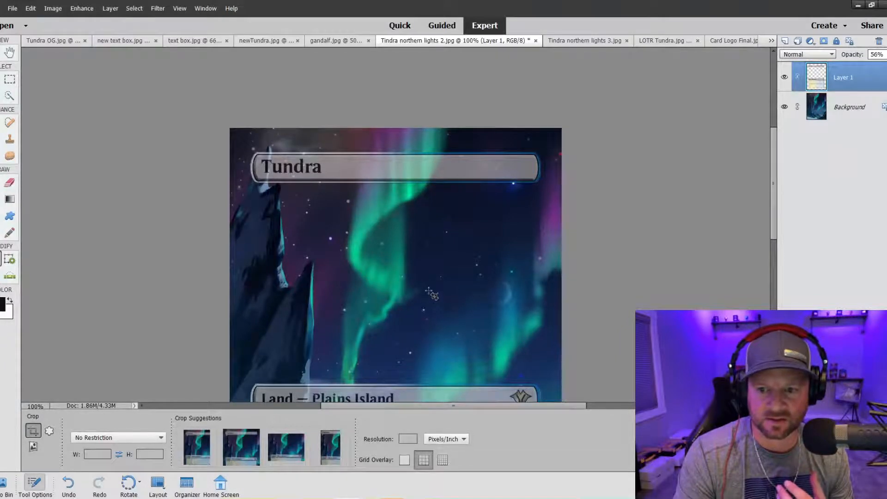
{"action": "scroll", "coordinate": [429, 292], "scroll_direction": "down", "scroll_amount": 5}
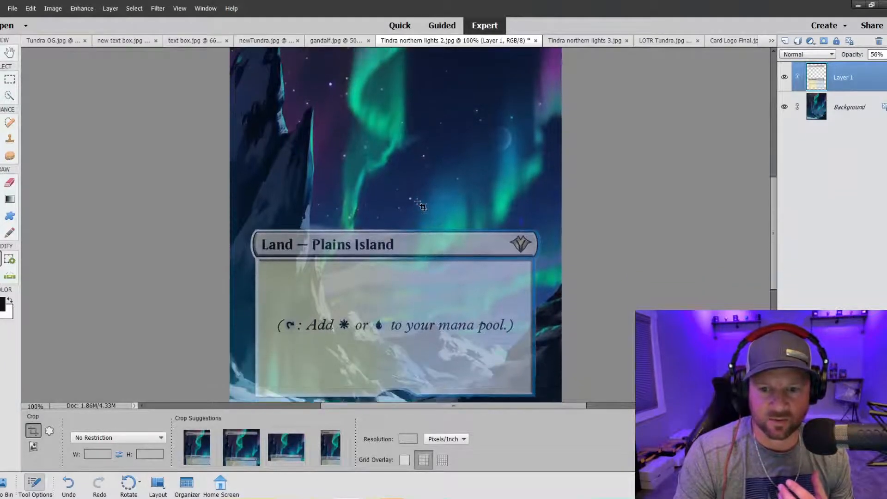
{"action": "scroll", "coordinate": [422, 207], "scroll_direction": "up", "scroll_amount": 1}
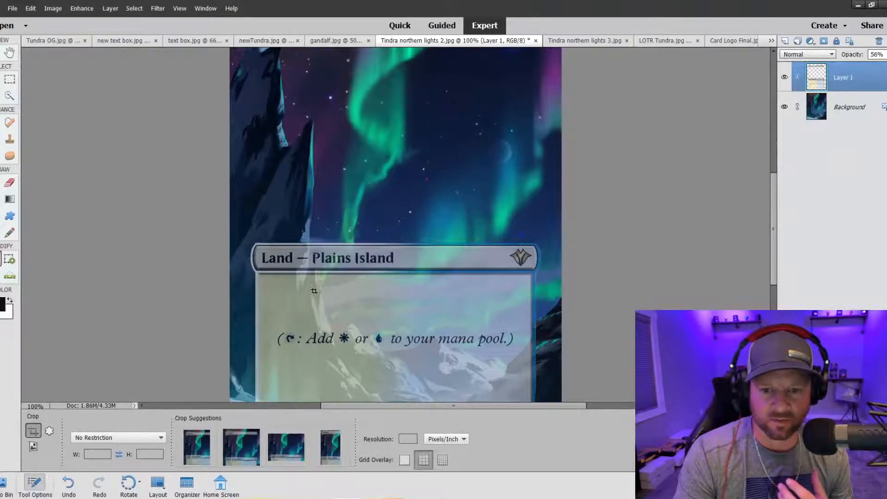
{"action": "scroll", "coordinate": [423, 299], "scroll_direction": "down", "scroll_amount": 6}
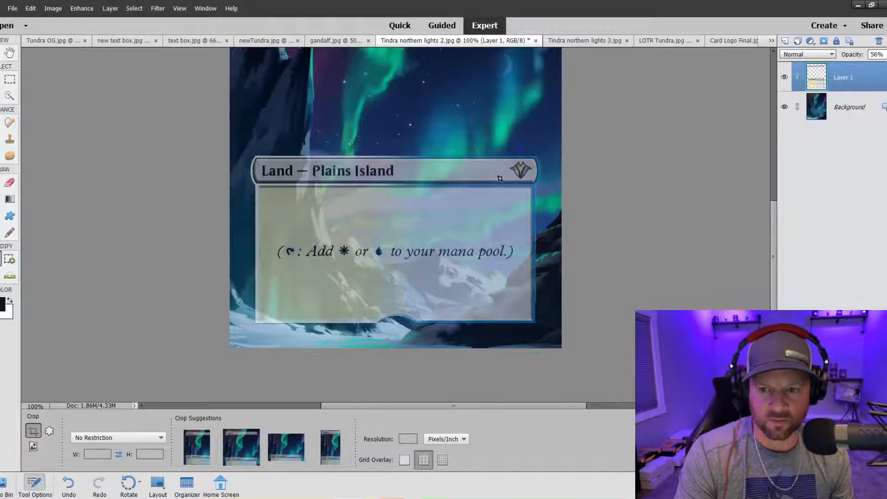
- Set up the Clone Stamp with a hard round brush at 35 px and 100% opacity
{"action": "left_click", "coordinate": [10, 140]}
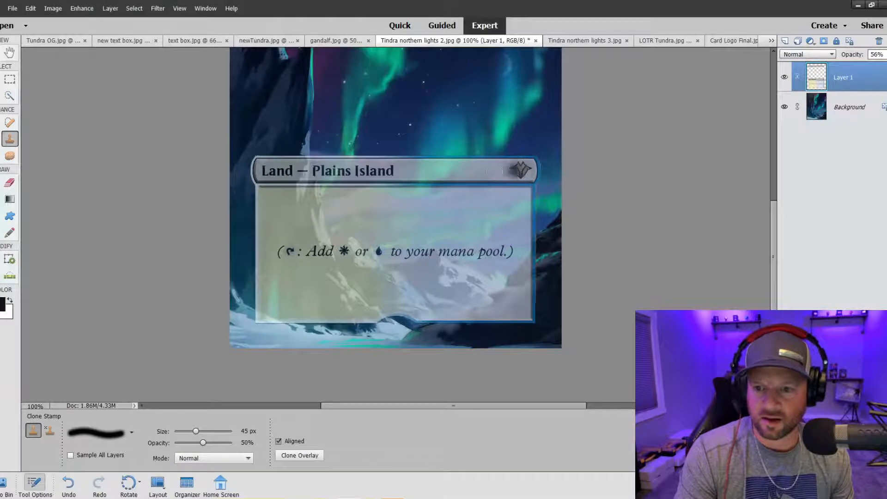
{"action": "left_click", "coordinate": [132, 432]}
{"action": "scroll", "coordinate": [122, 373], "scroll_direction": "down", "scroll_amount": 3}
{"action": "scroll", "coordinate": [120, 372], "scroll_direction": "up", "scroll_amount": 1}
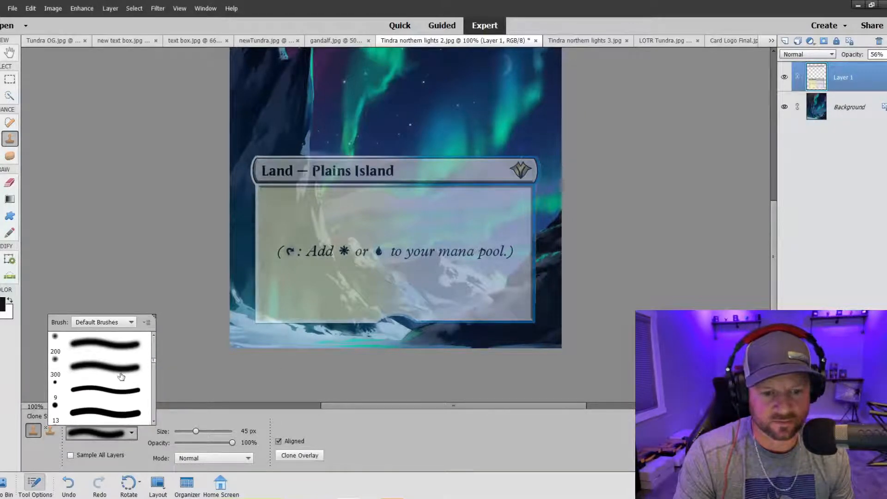
{"action": "left_click", "coordinate": [119, 392]}
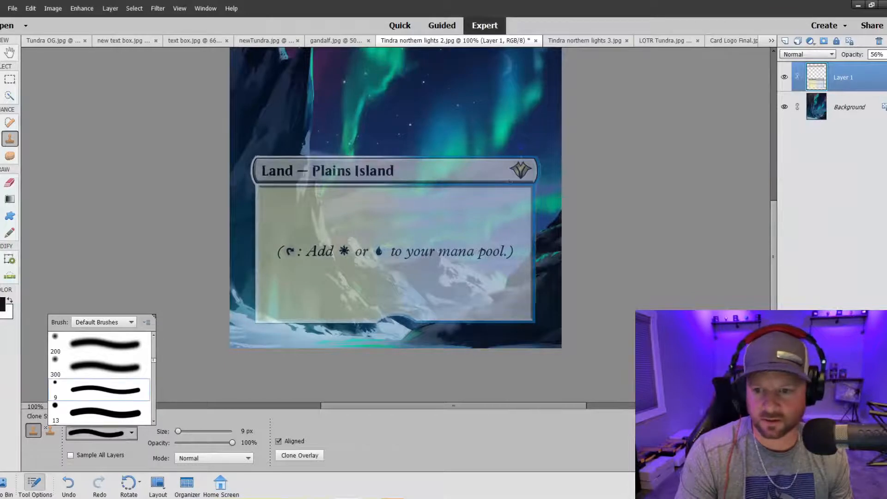
{"action": "key", "text": "bracketright"}
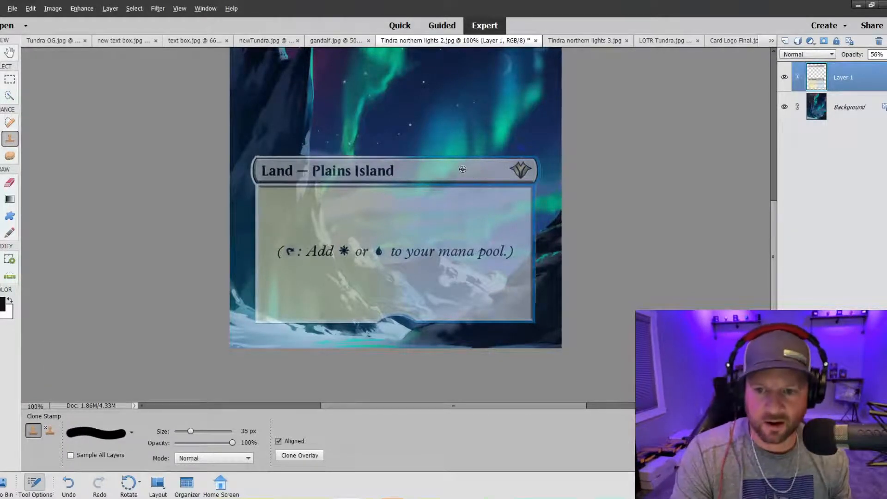
- Clone the blank part of the type line bar over the set symbol beside Land — Plains Island, redoing the stroke from a better sample point
{"action": "left_click_drag", "start_coordinate": [512, 169], "coordinate": [521, 170]}
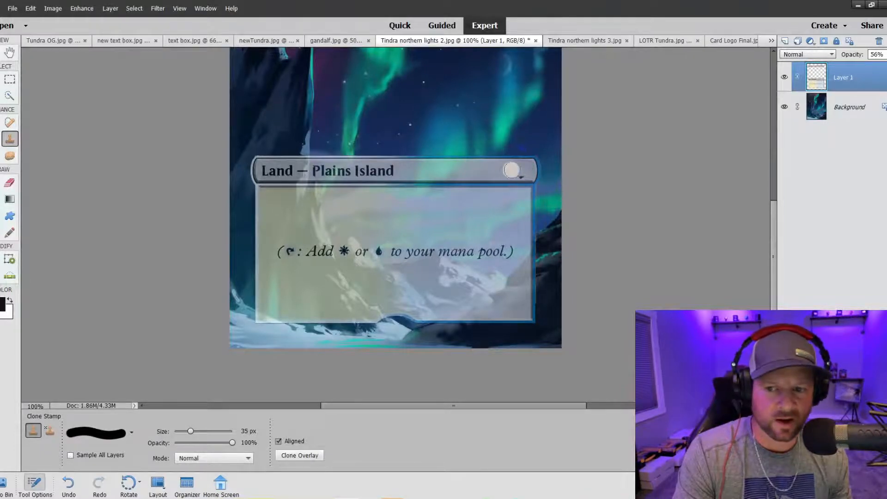
{"action": "left_click_drag", "start_coordinate": [519, 171], "coordinate": [523, 172]}
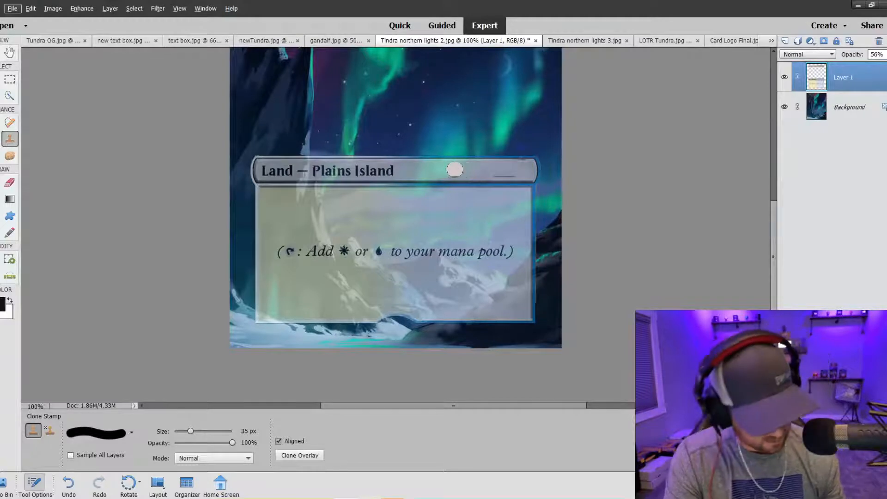
{"action": "key", "text": "ctrl+z"}
{"action": "left_click", "coordinate": [469, 174], "text": "alt"}
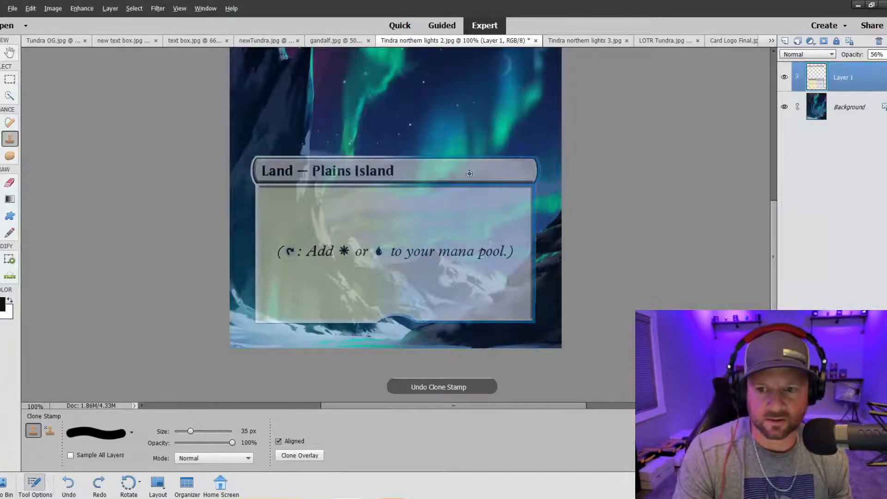
{"action": "left_click_drag", "start_coordinate": [513, 171], "coordinate": [519, 170]}
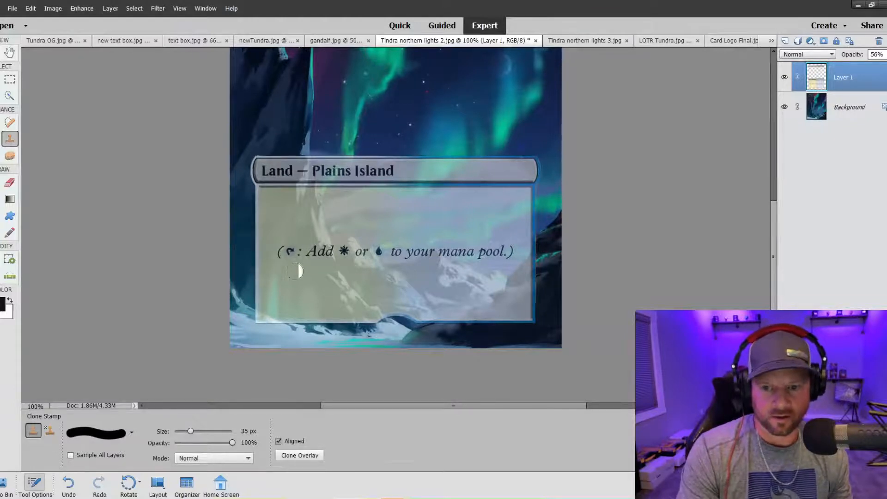
{"action": "key", "text": "ctrl+minus"}
{"action": "key", "text": "ctrl+minus"}
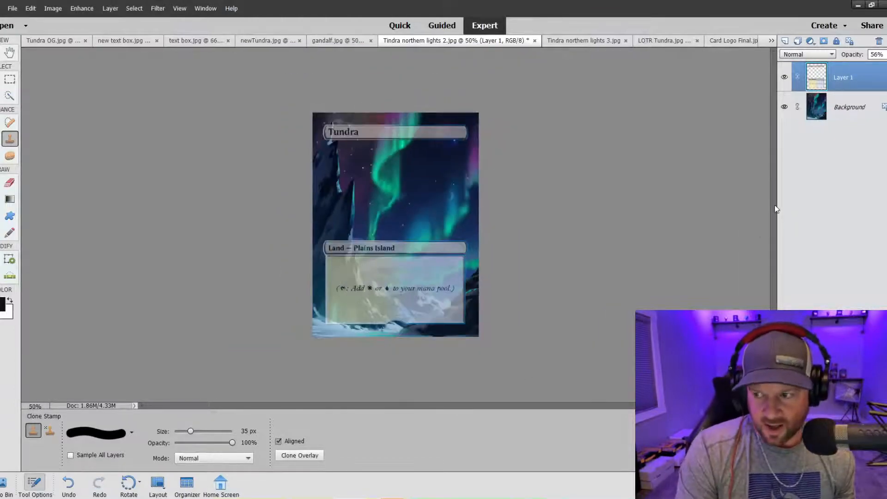
- View text box.jpg, LOTR Tundra.jpg and Tindra northern lights 3.jpg in turn
{"action": "left_click", "coordinate": [176, 40]}
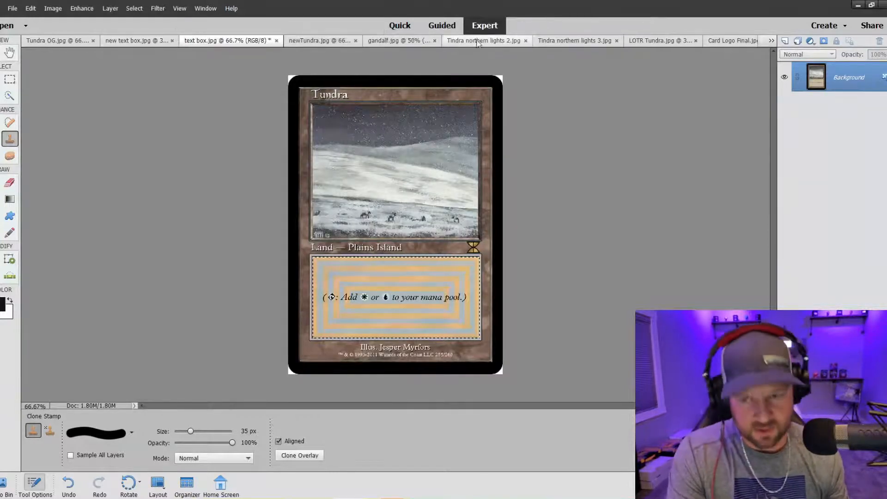
{"action": "left_click", "coordinate": [643, 41]}
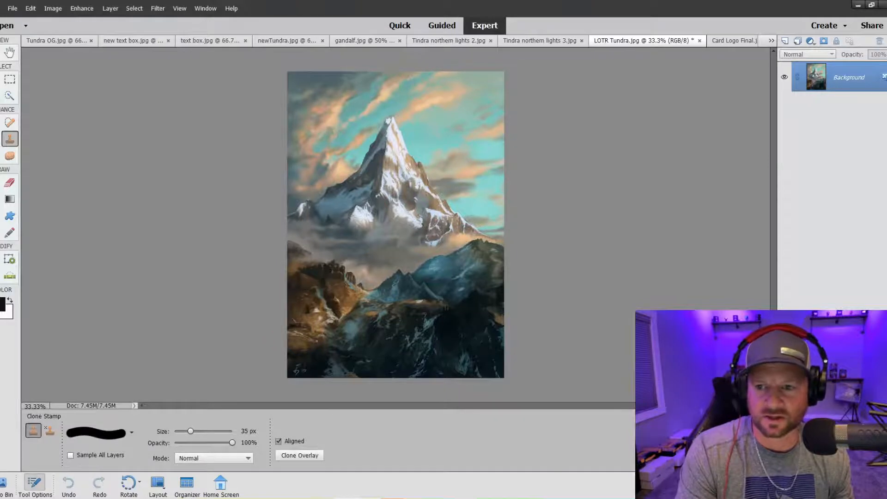
{"action": "left_click", "coordinate": [543, 41]}
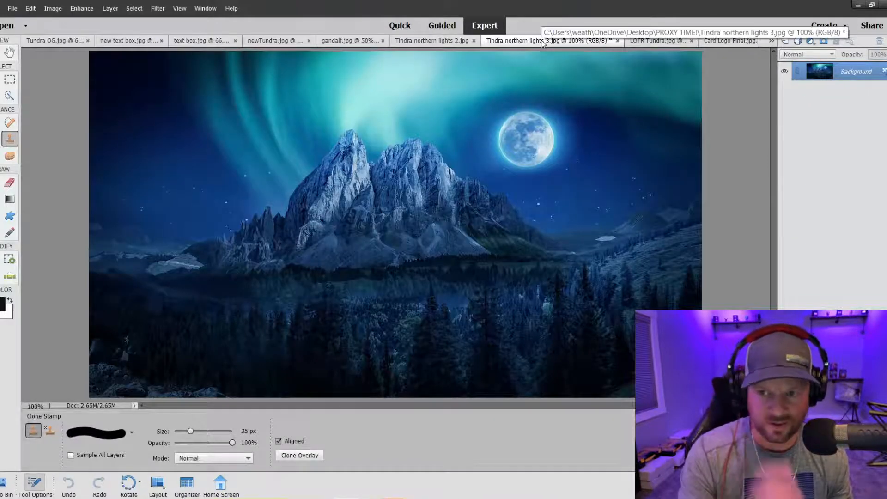
- Paste the copied striped text box into Tindra northern lights 2.jpg and align its upper-left corner with the card's existing text box
{"action": "left_click", "coordinate": [480, 43]}
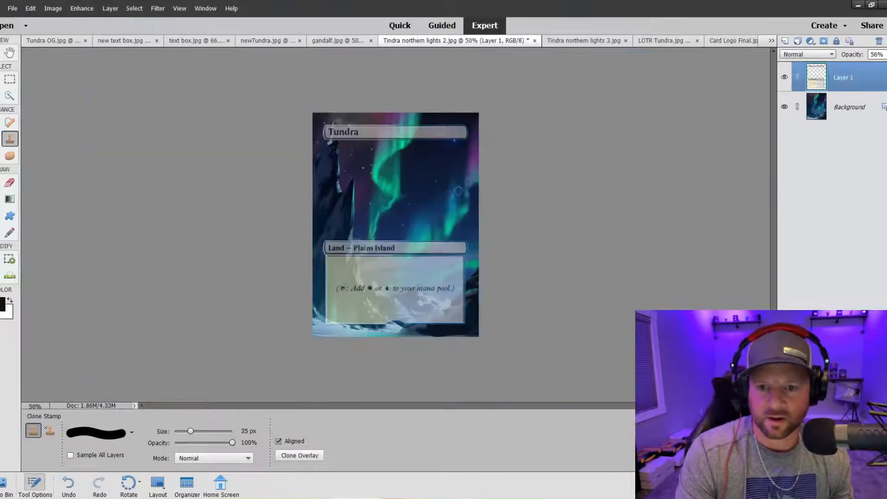
{"action": "key", "text": "ctrl+v"}
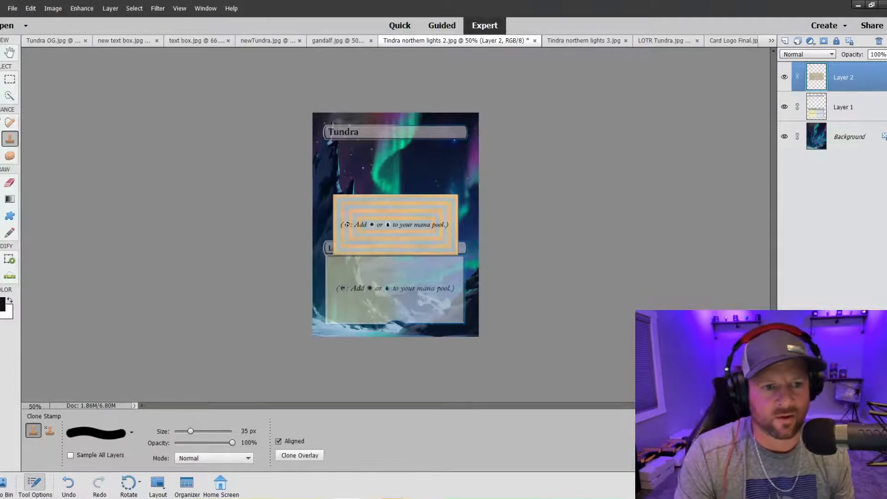
{"action": "key", "text": "v"}
{"action": "left_click_drag", "start_coordinate": [389, 211], "coordinate": [385, 272]}
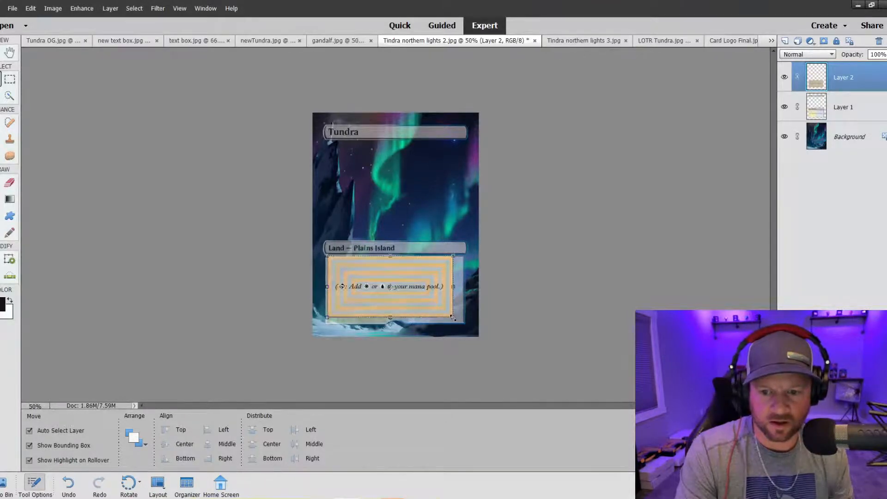
- Scale the pasted text box proportionally to 108.13% so it fills the existing text box frame
{"action": "left_click_drag", "start_coordinate": [453, 318], "coordinate": [463, 321]}
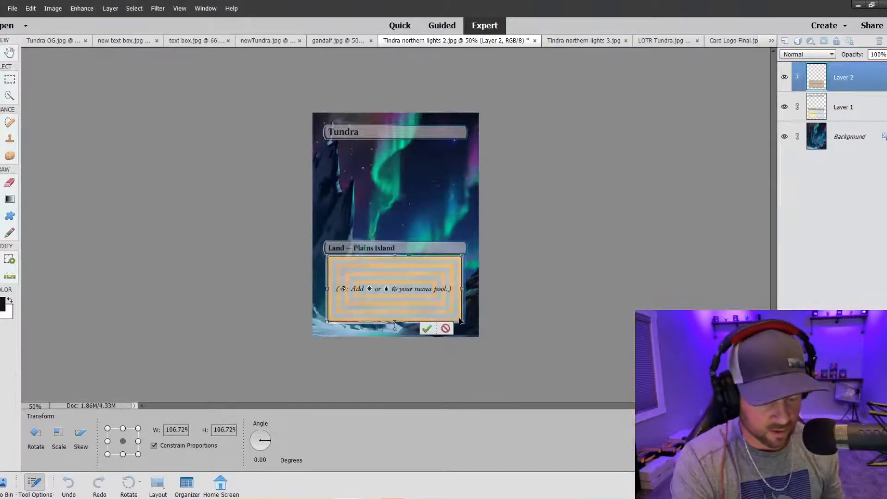
{"action": "key", "text": "ctrl+plus"}
{"action": "key", "text": "ctrl+plus"}
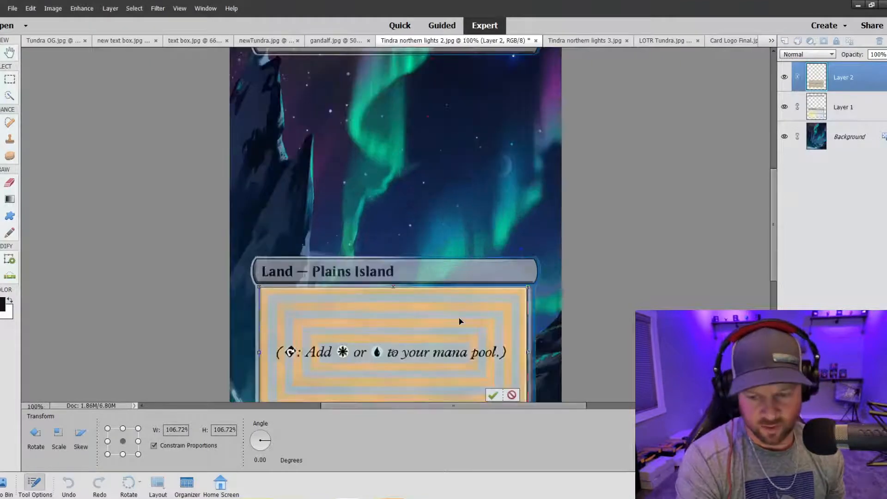
{"action": "scroll", "coordinate": [475, 346], "scroll_direction": "down", "scroll_amount": 2}
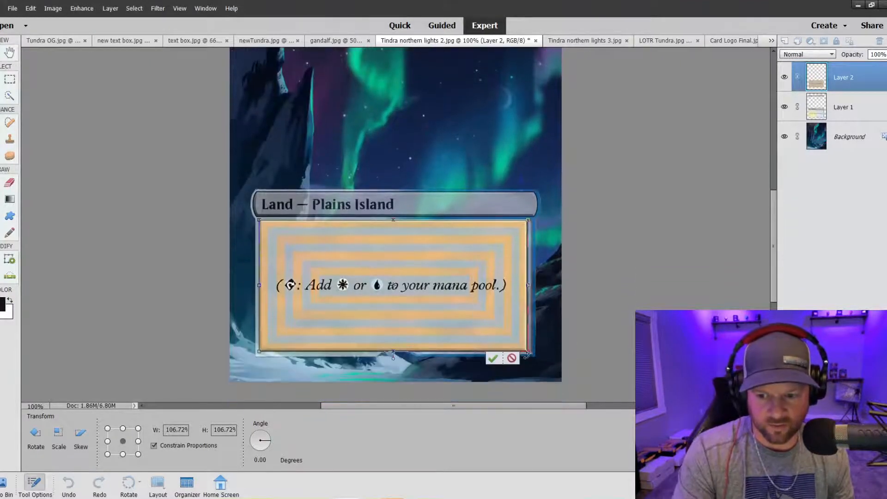
{"action": "left_click_drag", "start_coordinate": [528, 353], "coordinate": [531, 354]}
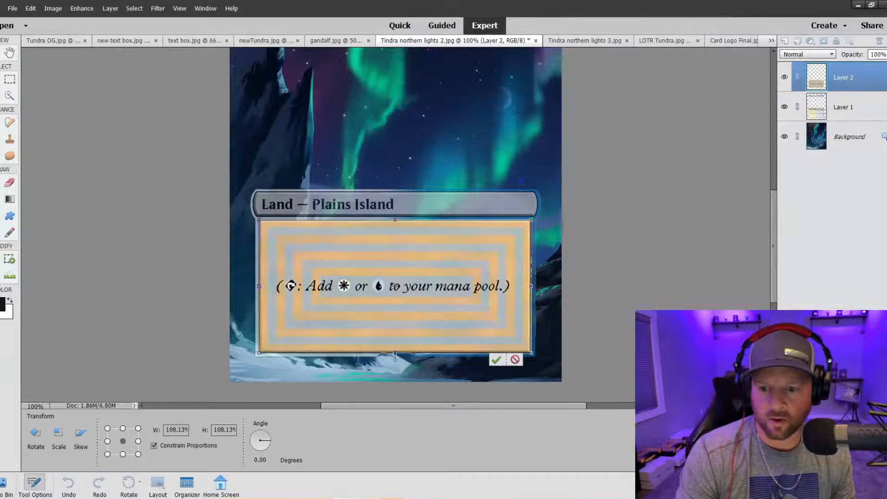
{"action": "left_click", "coordinate": [496, 360]}
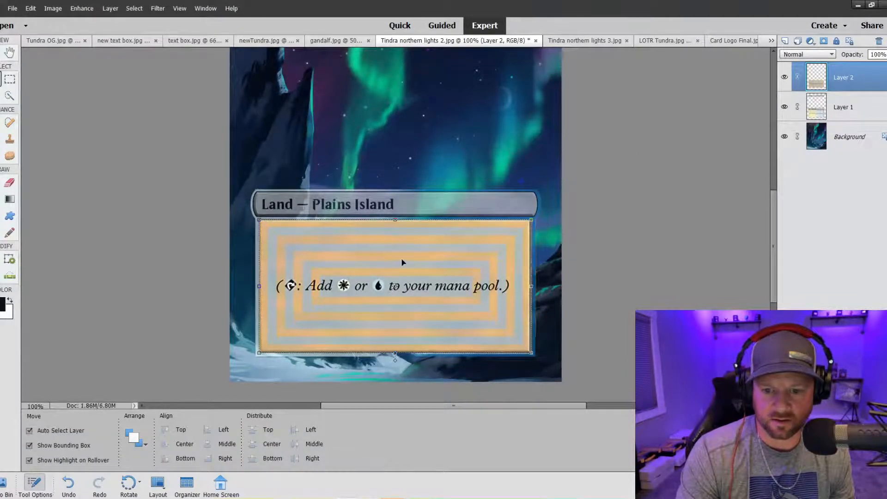
- Nudge the pasted text box slightly down, enlarge it to 100.42% from its upper-left corner, and nudge it right to center it in the frame
{"action": "key", "text": "Down"}
{"action": "key", "text": "Down"}
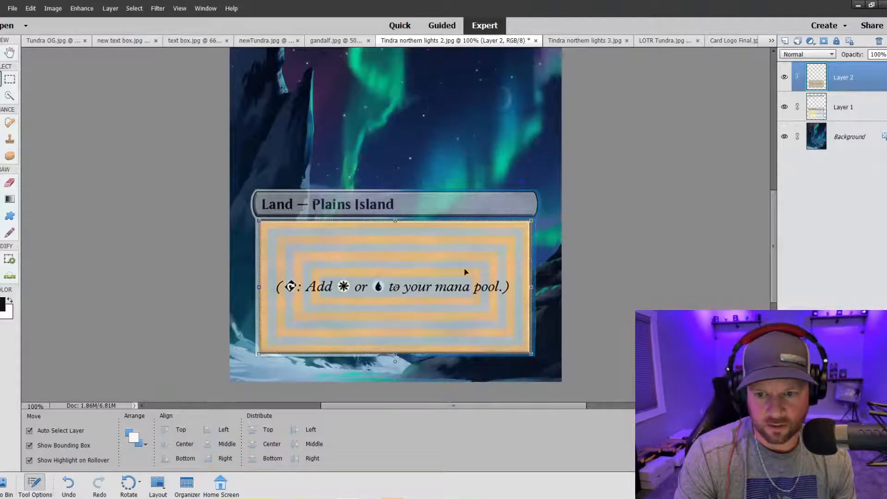
{"action": "left_click", "coordinate": [260, 222]}
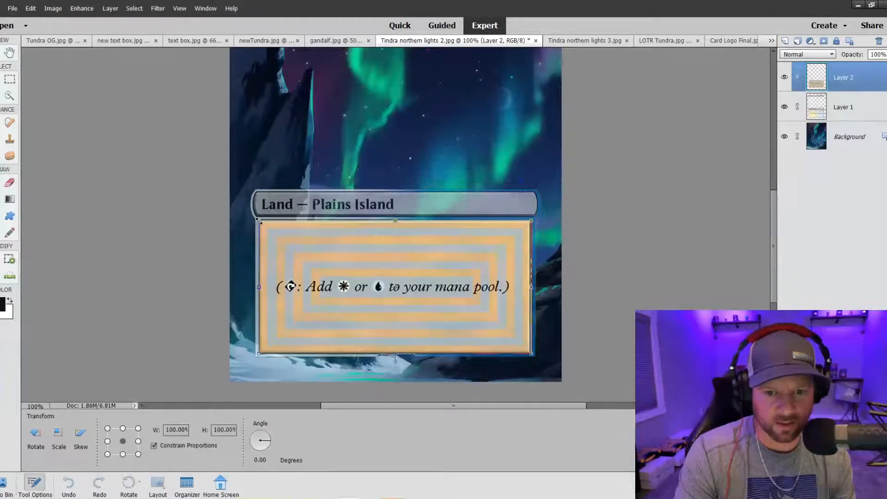
{"action": "left_click_drag", "start_coordinate": [258, 220], "coordinate": [257, 218]}
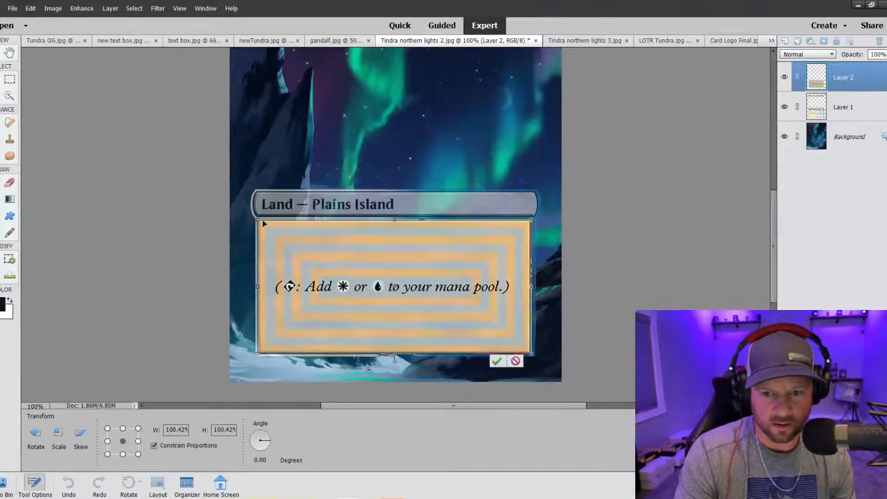
{"action": "key", "text": "Right"}
{"action": "key", "text": "Right"}
{"action": "key", "text": "Right"}
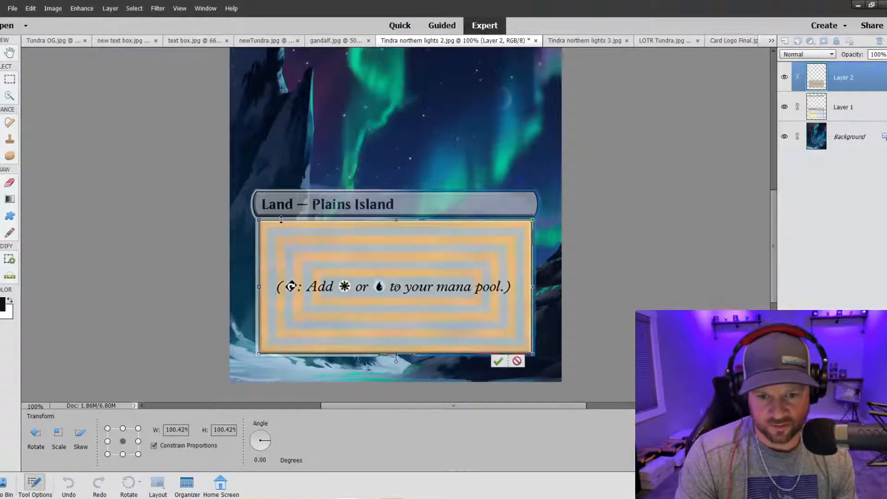
{"action": "key", "text": "Left"}
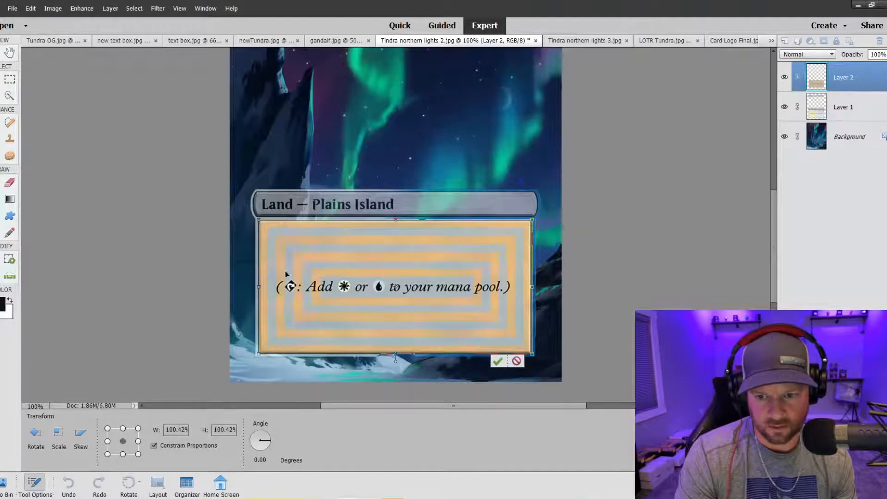
{"action": "left_click", "coordinate": [497, 361]}
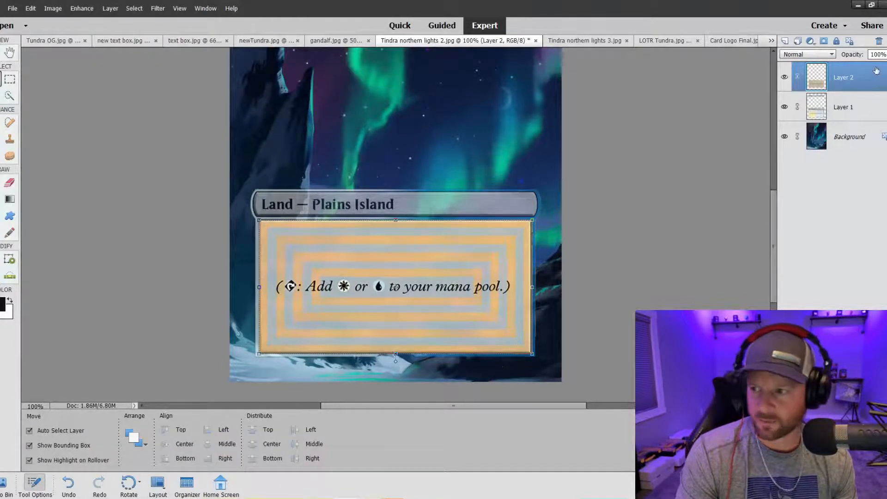
- Raise the opacity of Layer 1, the card frame, to 100%
{"action": "left_click", "coordinate": [850, 106]}
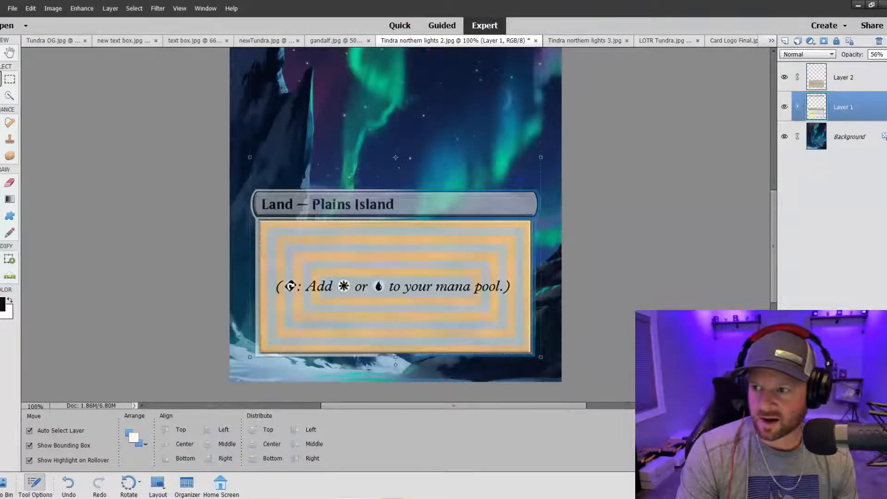
{"action": "left_click", "coordinate": [885, 54]}
{"action": "left_click_drag", "start_coordinate": [880, 68], "coordinate": [886, 68]}
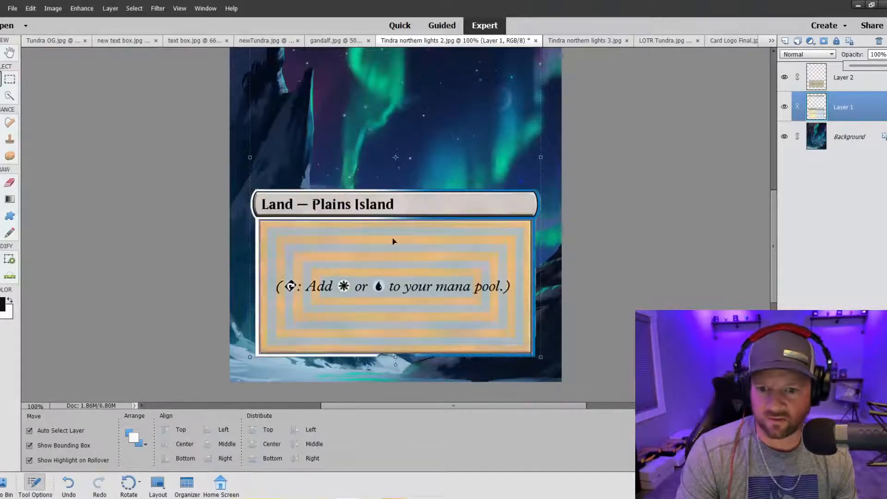
- Merge Layer 1 and Layer 2 into one frame layer and set its opacity to 54%
{"action": "left_click", "coordinate": [9, 80]}
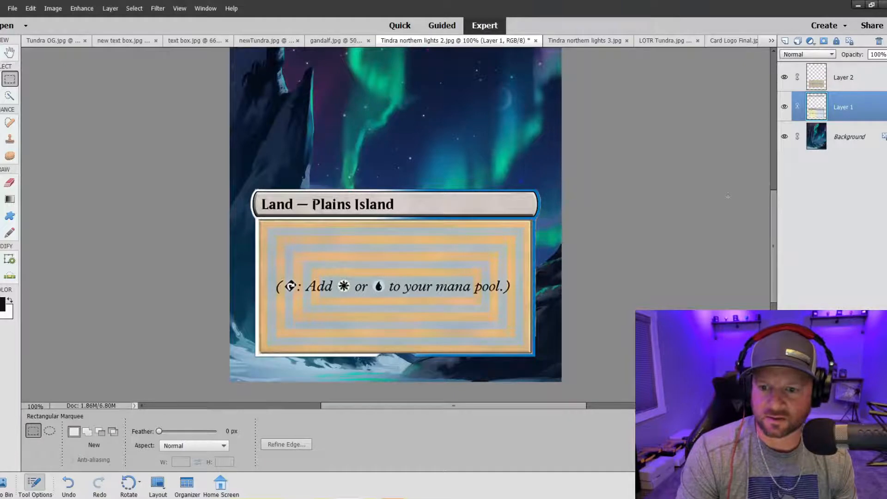
{"action": "left_click", "coordinate": [843, 76], "text": "ctrl"}
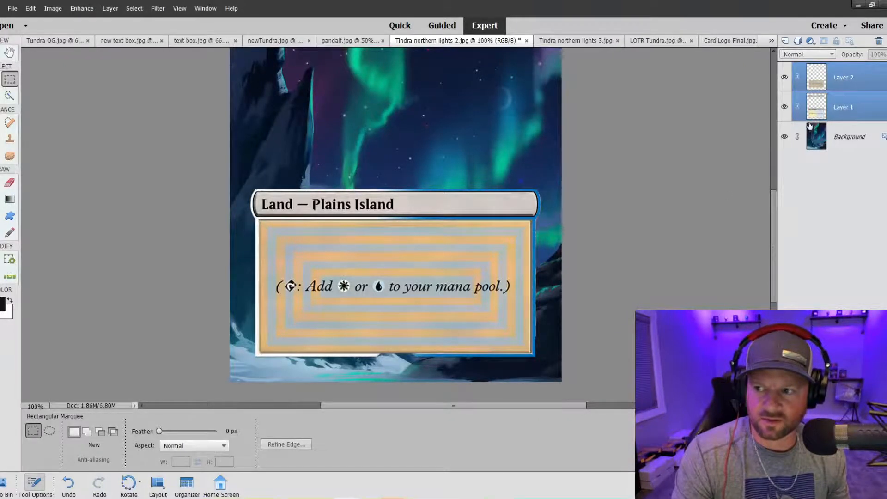
{"action": "right_click", "coordinate": [833, 106]}
{"action": "left_click", "coordinate": [848, 304]}
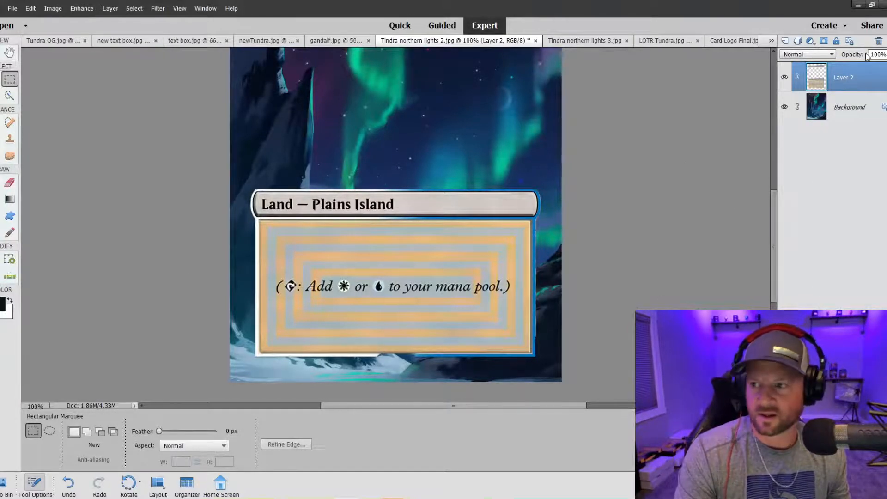
{"action": "left_click", "coordinate": [886, 55]}
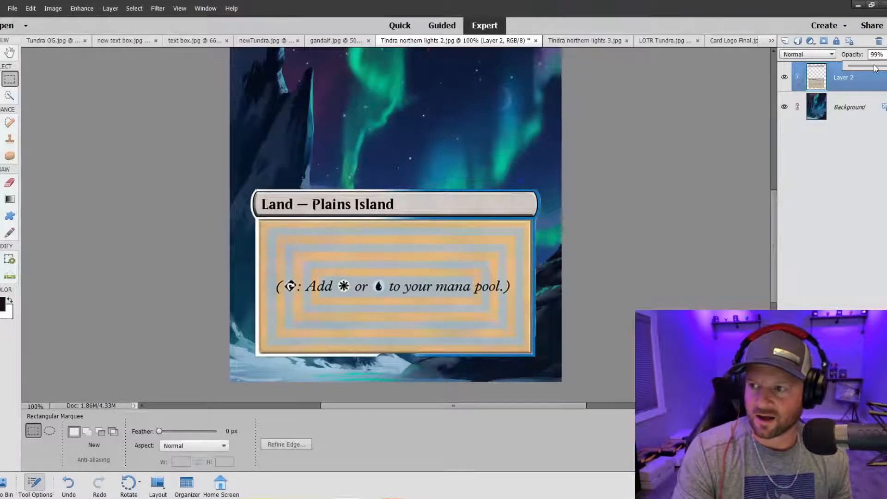
{"action": "left_click_drag", "start_coordinate": [875, 68], "coordinate": [862, 76]}
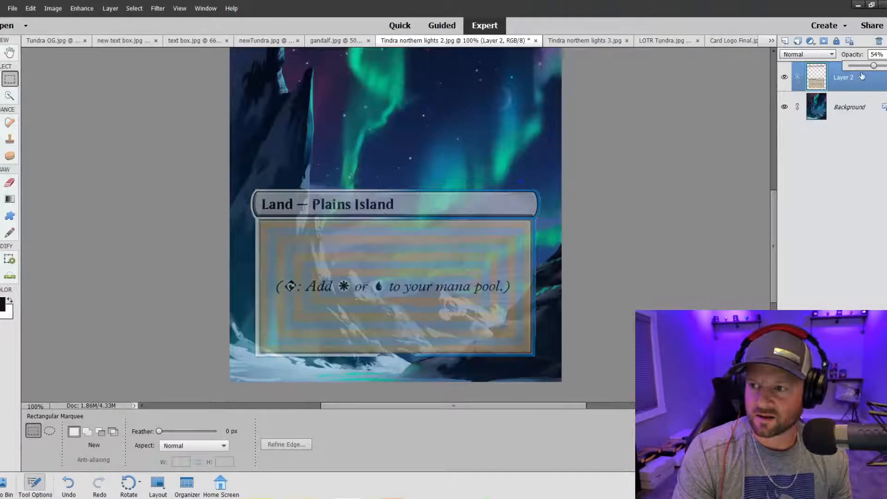
- Clone the dark rock over the lower-right corner of the text box on Layer 2 with the 35 px Clone Stamp
{"action": "left_click", "coordinate": [7, 140]}
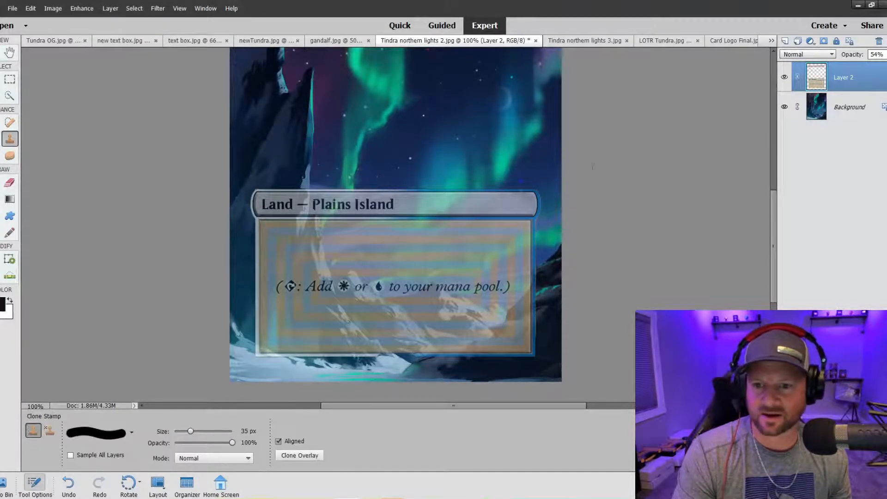
{"action": "left_click", "coordinate": [816, 109]}
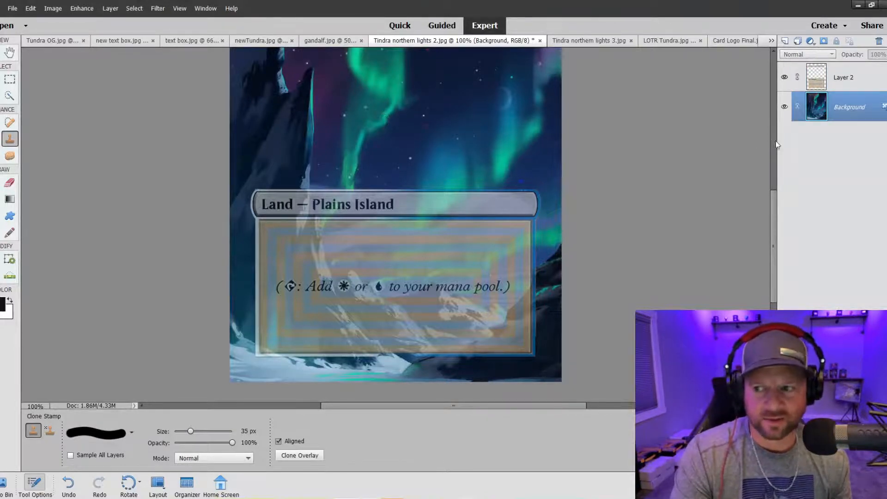
{"action": "left_click", "coordinate": [814, 87]}
{"action": "scroll", "coordinate": [574, 178], "scroll_direction": "down", "scroll_amount": 4}
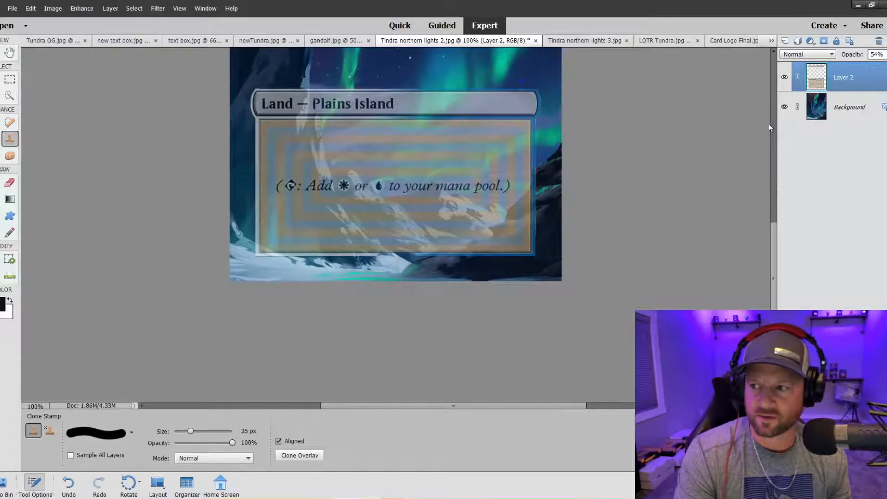
{"action": "mouse_move", "coordinate": [537, 198]}
{"action": "left_mouse_down"}
{"action": "mouse_move", "coordinate": [521, 237]}
{"action": "mouse_move", "coordinate": [525, 262]}
{"action": "mouse_move", "coordinate": [539, 191]}
{"action": "mouse_move", "coordinate": [514, 216]}
{"action": "mouse_move", "coordinate": [536, 205]}
{"action": "mouse_move", "coordinate": [526, 206]}
{"action": "mouse_move", "coordinate": [542, 188]}
{"action": "mouse_move", "coordinate": [530, 217]}
{"action": "left_mouse_up"}
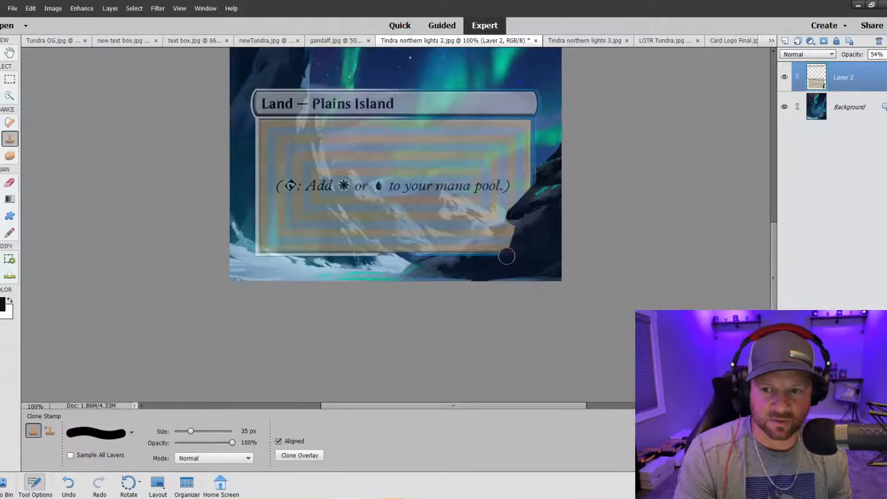
- Sample the dark rock again and extend it over the text box's lower-right area and along its bottom border
{"action": "scroll", "coordinate": [529, 248], "scroll_direction": "down", "scroll_amount": 2}
{"action": "scroll", "coordinate": [529, 248], "scroll_direction": "down", "scroll_amount": 3}
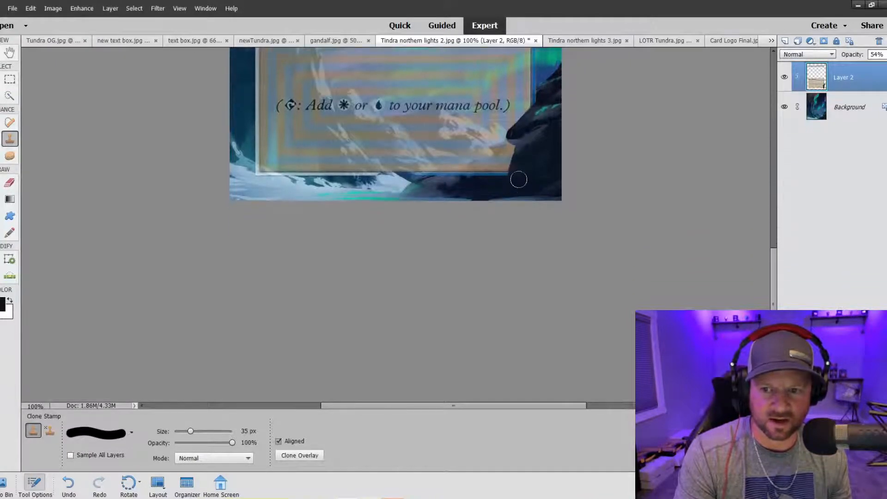
{"action": "left_click", "coordinate": [532, 169], "text": "alt"}
{"action": "left_click_drag", "start_coordinate": [517, 145], "coordinate": [501, 184]}
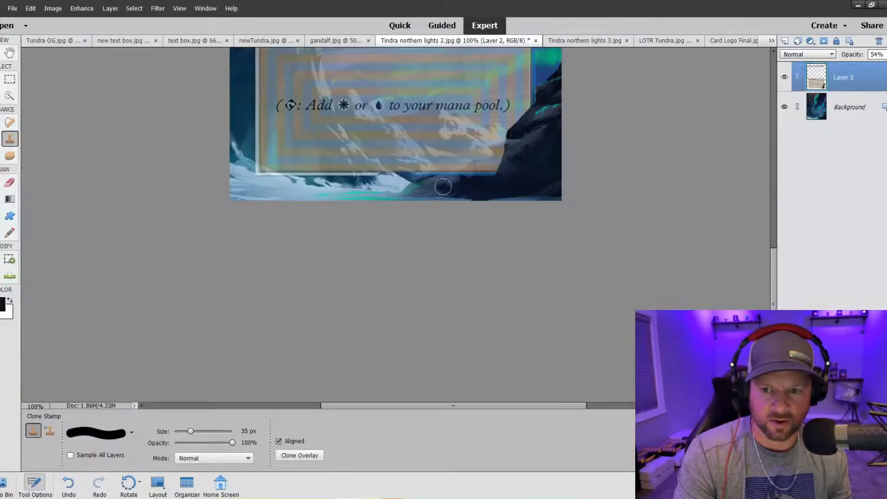
{"action": "mouse_move", "coordinate": [432, 182]}
{"action": "left_mouse_down"}
{"action": "mouse_move", "coordinate": [503, 170]}
{"action": "mouse_move", "coordinate": [476, 173]}
{"action": "left_mouse_up"}
- Clone the rock up along its ridge line over the text box's bottom border, following the artwork's outline at 300% zoom
{"action": "key", "text": "ctrl+equal"}
{"action": "key", "text": "ctrl+equal"}
{"action": "scroll", "coordinate": [574, 282], "scroll_direction": "down", "scroll_amount": 1}
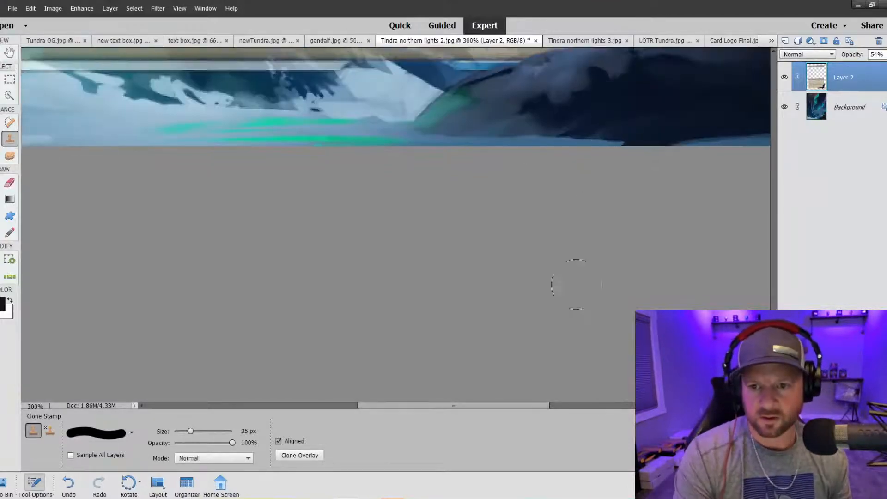
{"action": "scroll", "coordinate": [576, 194], "scroll_direction": "up", "scroll_amount": 10}
{"action": "scroll", "coordinate": [576, 190], "scroll_direction": "up", "scroll_amount": 3}
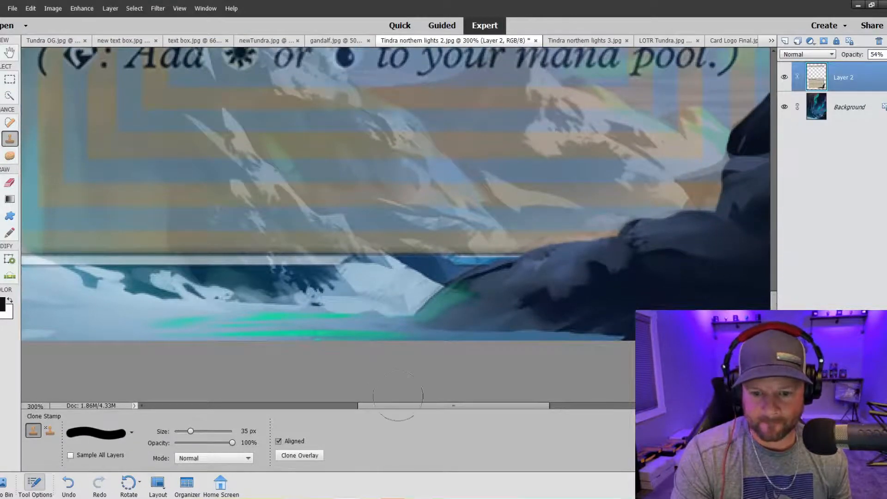
{"action": "left_click_drag", "start_coordinate": [424, 408], "coordinate": [456, 408]}
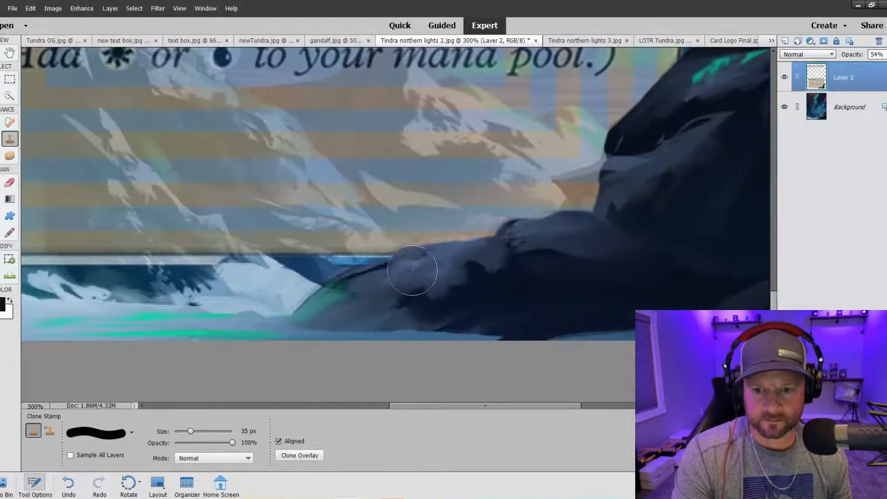
{"action": "mouse_move", "coordinate": [398, 276]}
{"action": "left_mouse_down"}
{"action": "mouse_move", "coordinate": [454, 264]}
{"action": "mouse_move", "coordinate": [484, 241]}
{"action": "mouse_move", "coordinate": [445, 264]}
{"action": "mouse_move", "coordinate": [517, 261]}
{"action": "mouse_move", "coordinate": [498, 241]}
{"action": "mouse_move", "coordinate": [578, 240]}
{"action": "left_mouse_up"}
- Reduce the Clone Stamp brush to 9 px and clone the pointed rock ledge outward over the striped text box below the mana text
{"action": "scroll", "coordinate": [661, 240], "scroll_direction": "up", "scroll_amount": 1}
{"action": "scroll", "coordinate": [661, 240], "scroll_direction": "up", "scroll_amount": 5}
{"action": "key", "text": "bracketleft"}
{"action": "key", "text": "bracketleft"}
{"action": "key", "text": "bracketleft"}
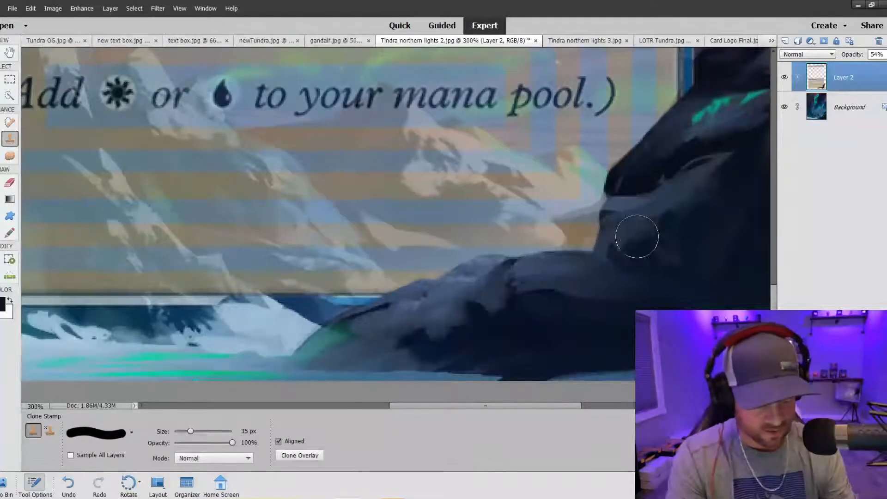
{"action": "key", "text": "bracketleft"}
{"action": "left_click_drag", "start_coordinate": [608, 205], "coordinate": [597, 209]}
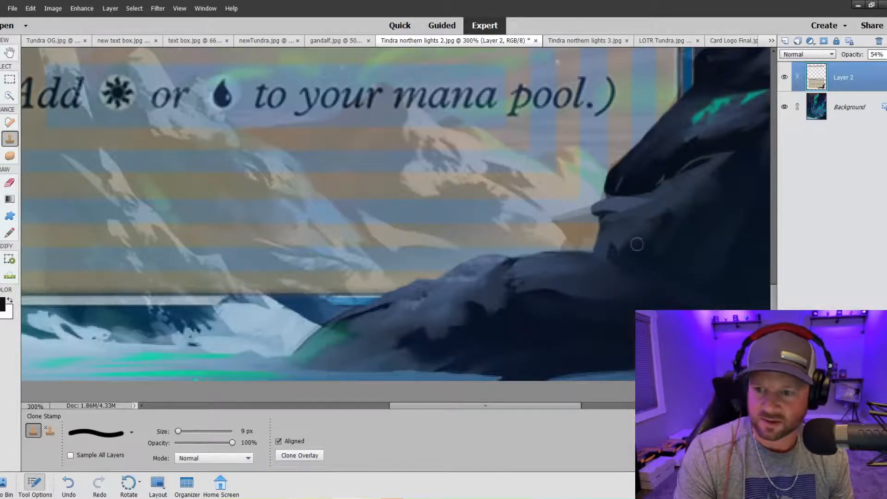
{"action": "left_click_drag", "start_coordinate": [599, 211], "coordinate": [569, 219]}
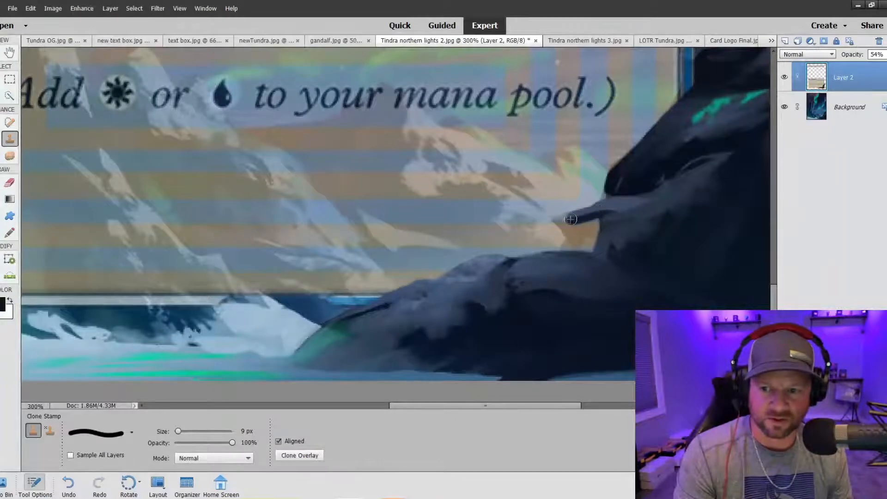
- Reduce the Clone Stamp brush to 6 px, try cloning the rock edge down from the ledge's tip, and undo that stroke
{"action": "key", "text": "bracketleft"}
{"action": "key", "text": "bracketleft"}
{"action": "key", "text": "bracketleft"}
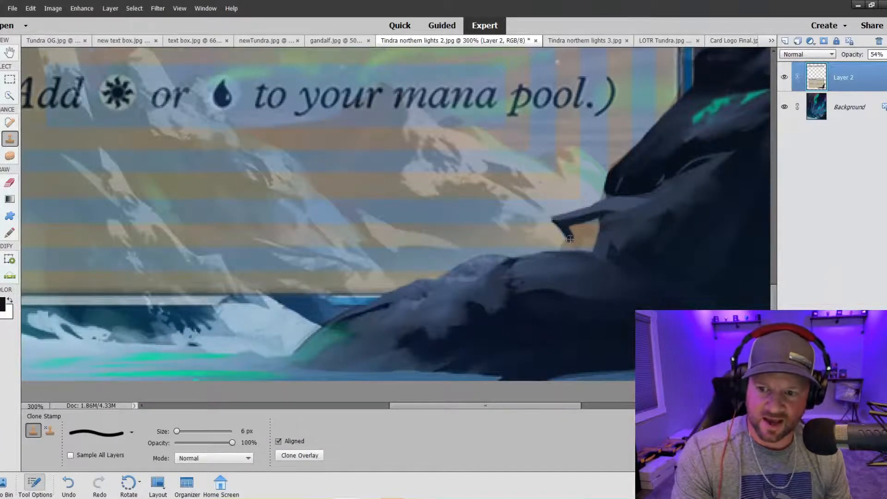
{"action": "left_click_drag", "start_coordinate": [570, 239], "coordinate": [577, 247]}
{"action": "key", "text": "ctrl+z"}
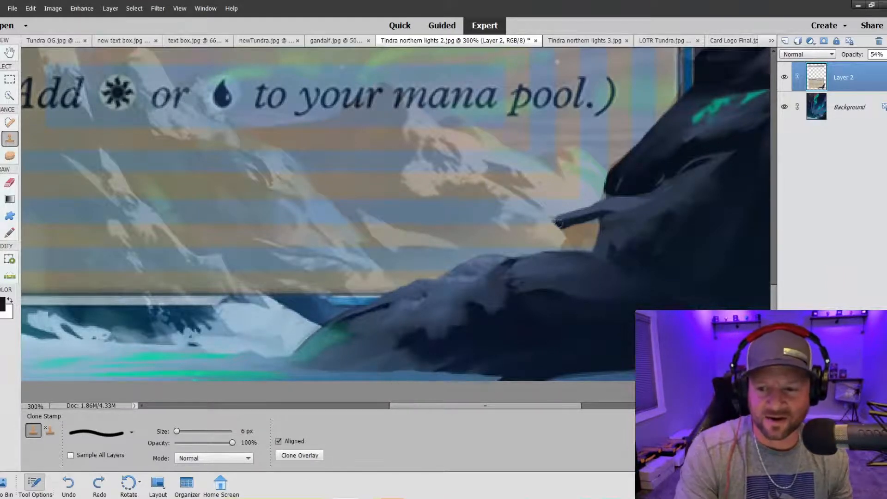
- Reduce the Clone Stamp brush to 5 px and clone dark rock beneath the pointed ledge, filling the gap down to the lower rocks
{"action": "key", "text": "bracketleft"}
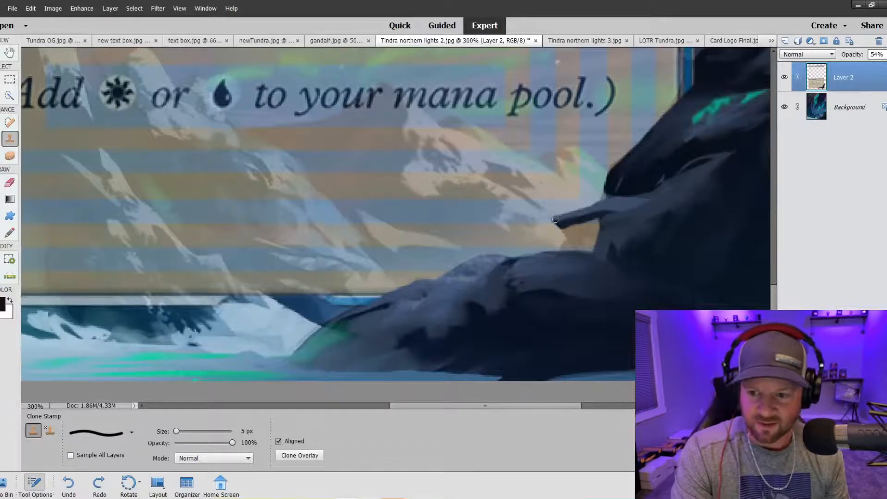
{"action": "left_click_drag", "start_coordinate": [566, 227], "coordinate": [563, 226]}
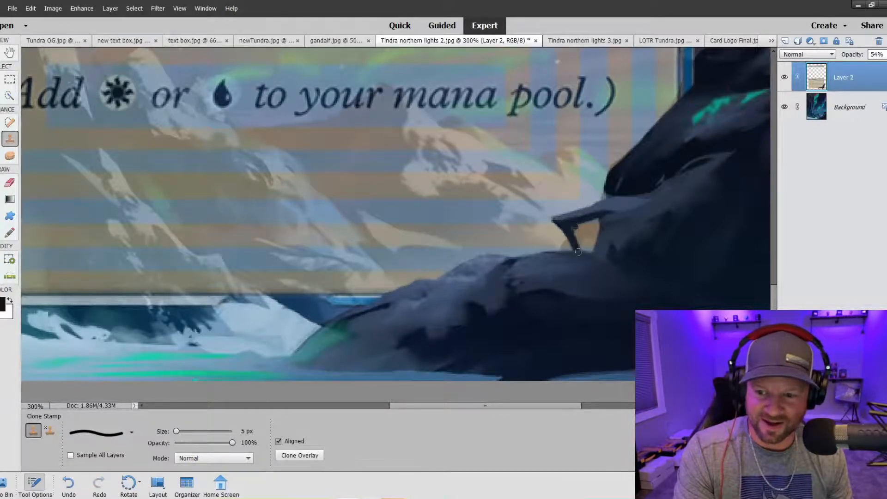
{"action": "mouse_move", "coordinate": [578, 251]}
{"action": "left_mouse_down"}
{"action": "mouse_move", "coordinate": [592, 217]}
{"action": "mouse_move", "coordinate": [594, 256]}
{"action": "left_mouse_up"}
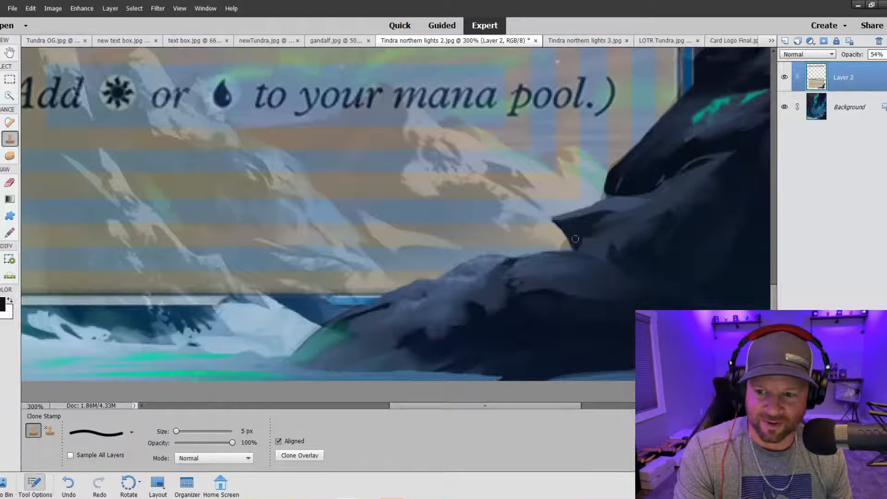
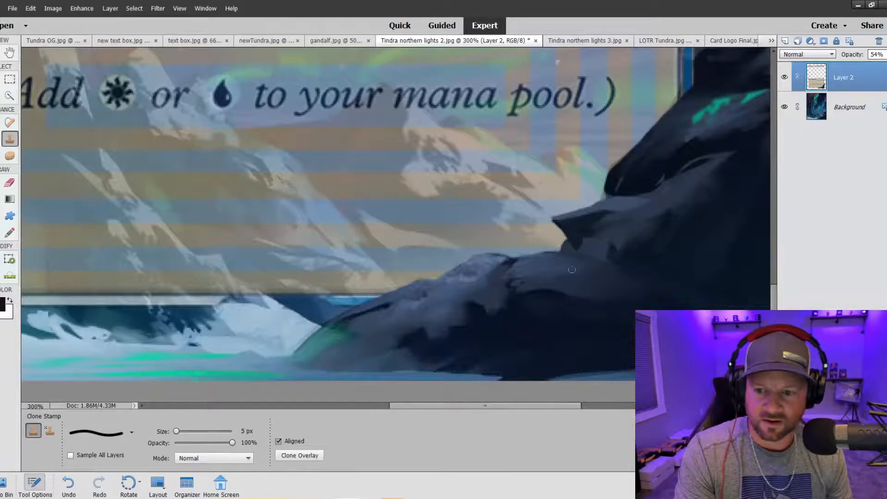
{"action": "scroll", "coordinate": [635, 211], "scroll_direction": "up", "scroll_amount": 2}
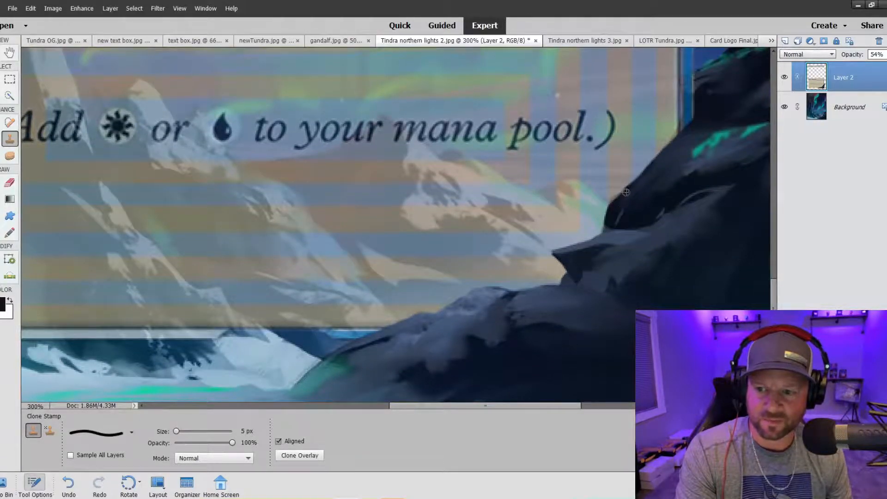
{"action": "scroll", "coordinate": [652, 190], "scroll_direction": "up", "scroll_amount": 8}
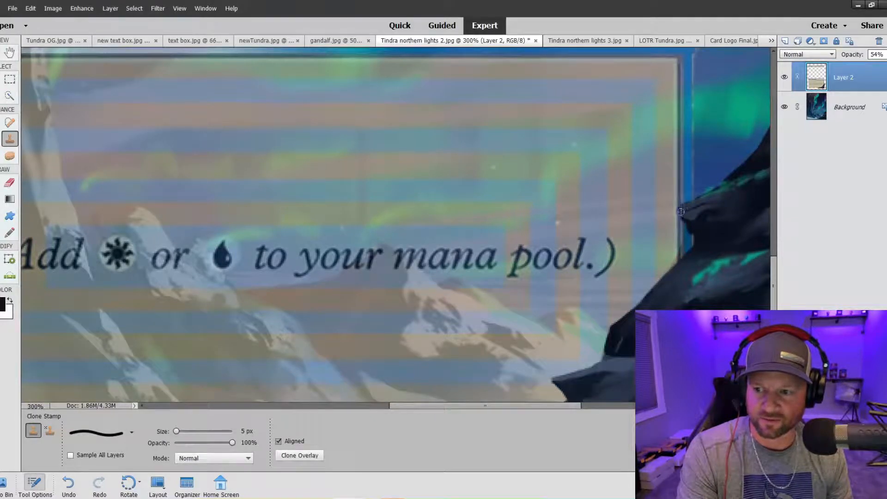
{"action": "scroll", "coordinate": [687, 218], "scroll_direction": "down", "scroll_amount": 3}
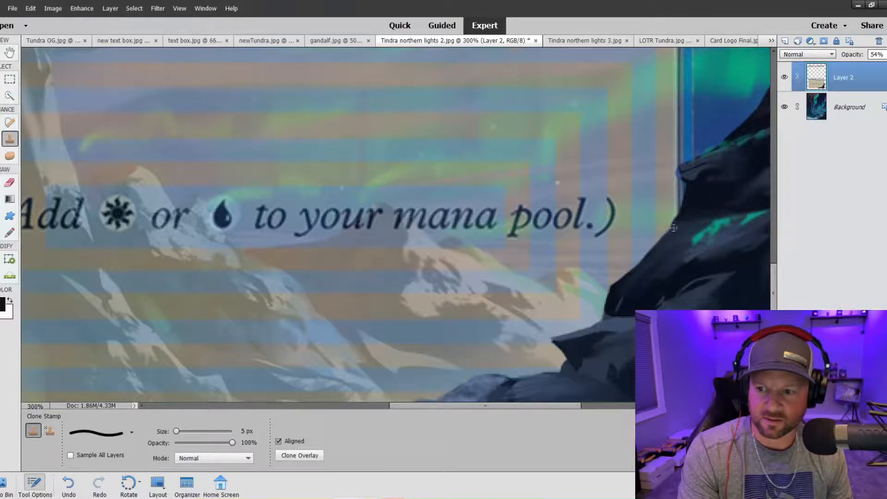
{"action": "key", "text": "ctrl+minus"}
{"action": "key", "text": "ctrl+minus"}
{"action": "key", "text": "ctrl+minus"}
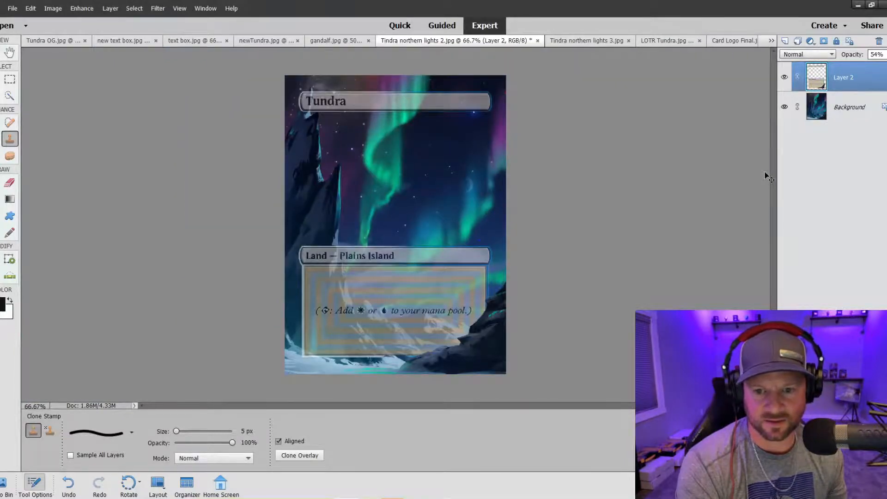
{"action": "key", "text": "ctrl+plus"}
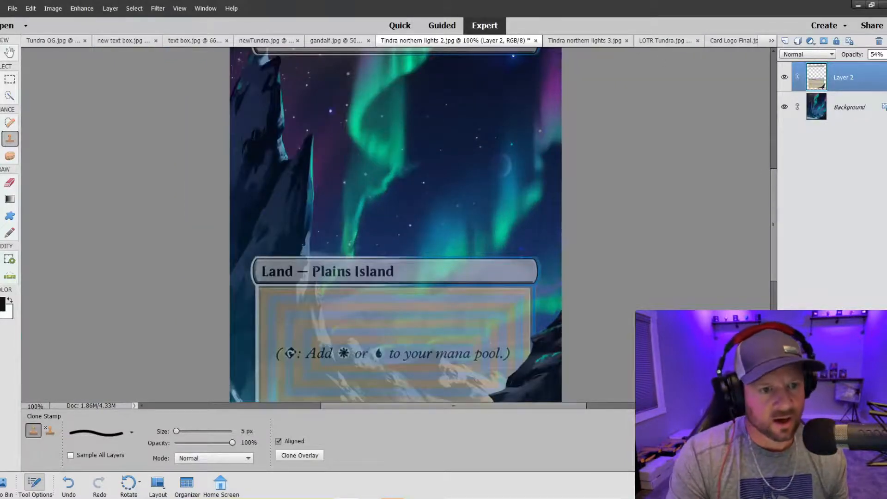
{"action": "key", "text": "m"}
{"action": "scroll", "coordinate": [557, 313], "scroll_direction": "down", "scroll_amount": 2}
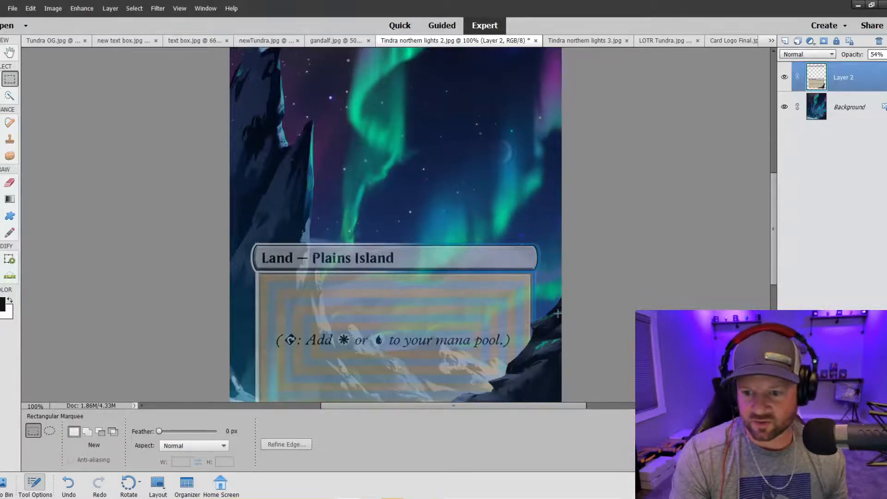
{"action": "left_click_drag", "start_coordinate": [553, 322], "coordinate": [534, 275]}
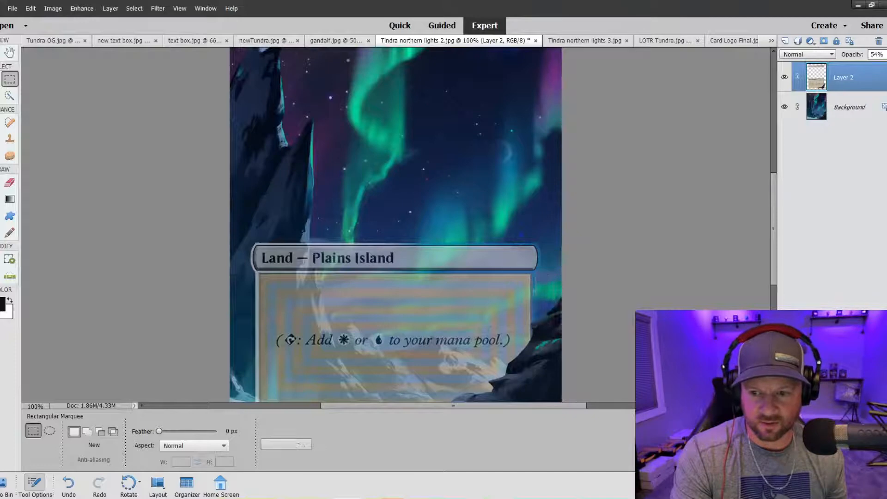
{"action": "scroll", "coordinate": [525, 305], "scroll_direction": "up", "scroll_amount": 1}
{"action": "scroll", "coordinate": [525, 308], "scroll_direction": "right", "scroll_amount": 1}
{"action": "key", "text": "ctrl+equal"}
{"action": "key", "text": "ctrl+equal"}
{"action": "key", "text": "ctrl+equal"}
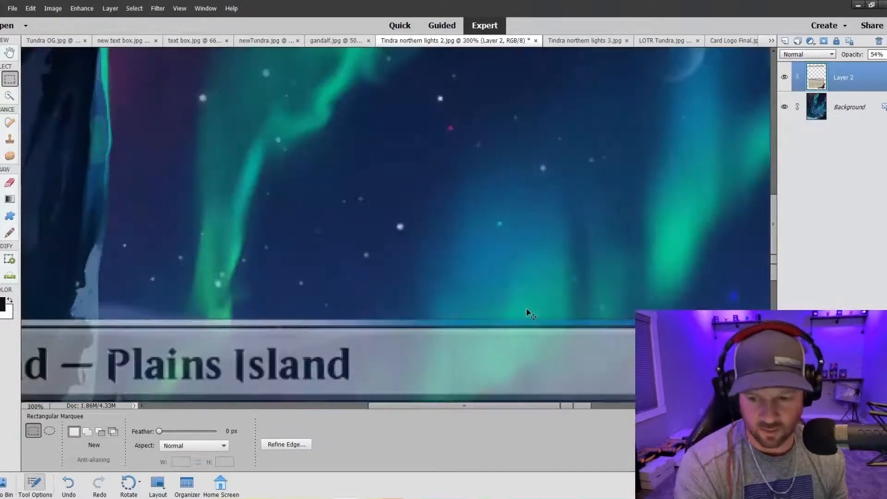
{"action": "scroll", "coordinate": [520, 397], "scroll_direction": "right", "scroll_amount": 3}
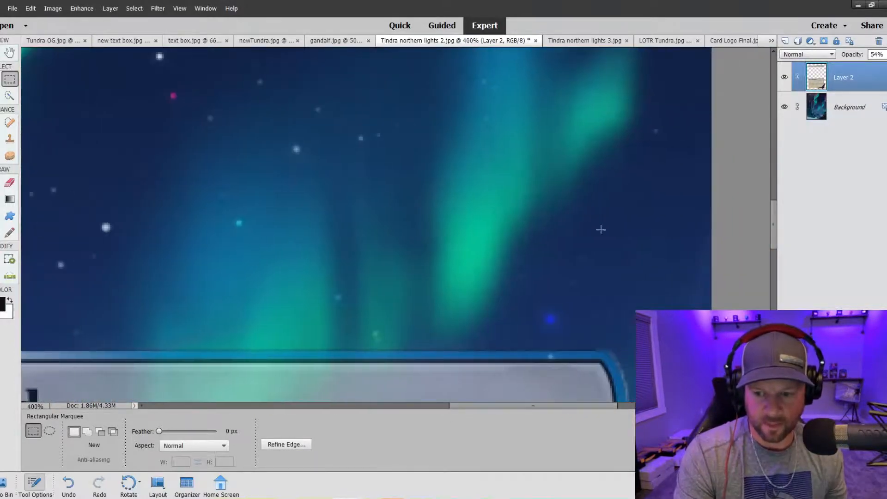
{"action": "scroll", "coordinate": [620, 311], "scroll_direction": "down", "scroll_amount": 8}
{"action": "scroll", "coordinate": [621, 313], "scroll_direction": "down", "scroll_amount": 3}
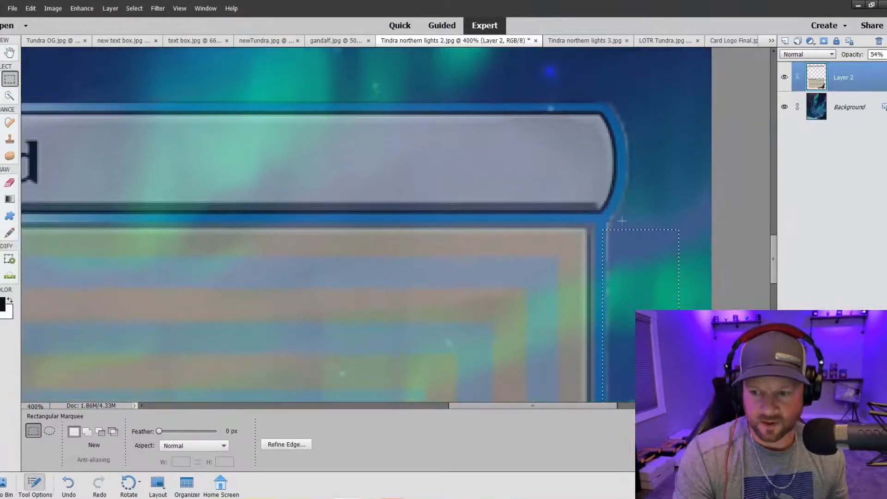
{"action": "left_click", "coordinate": [611, 231]}
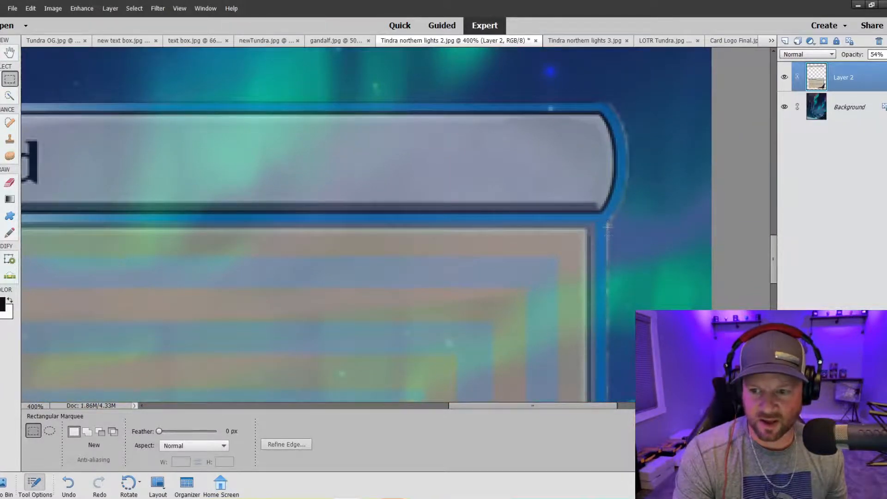
- Marquee-select the strip just outside the text box's right blue border, clear the pale fringe inside it, and deselect
{"action": "scroll", "coordinate": [607, 226], "scroll_direction": "down", "scroll_amount": 4}
{"action": "left_click_drag", "start_coordinate": [606, 160], "coordinate": [655, 335]}
{"action": "left_click", "coordinate": [614, 165]}
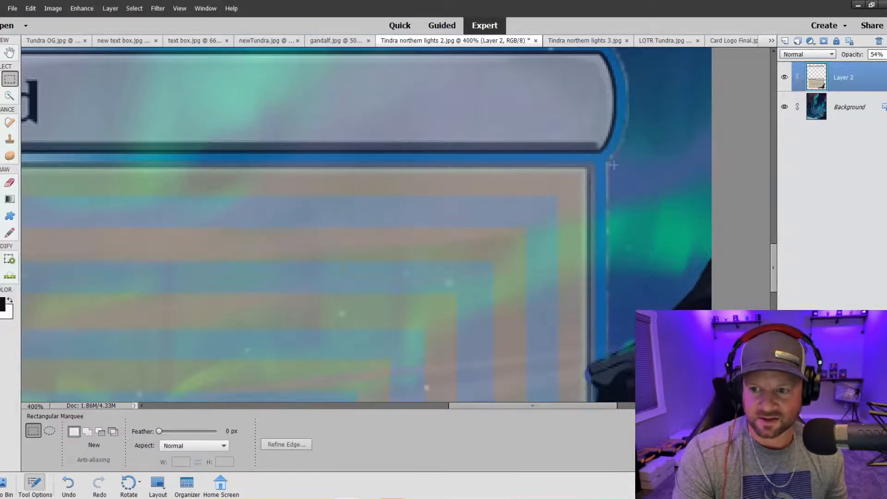
{"action": "mouse_move", "coordinate": [606, 162]}
{"action": "left_mouse_down"}
{"action": "mouse_move", "coordinate": [644, 236]}
{"action": "mouse_move", "coordinate": [674, 372]}
{"action": "left_mouse_up"}
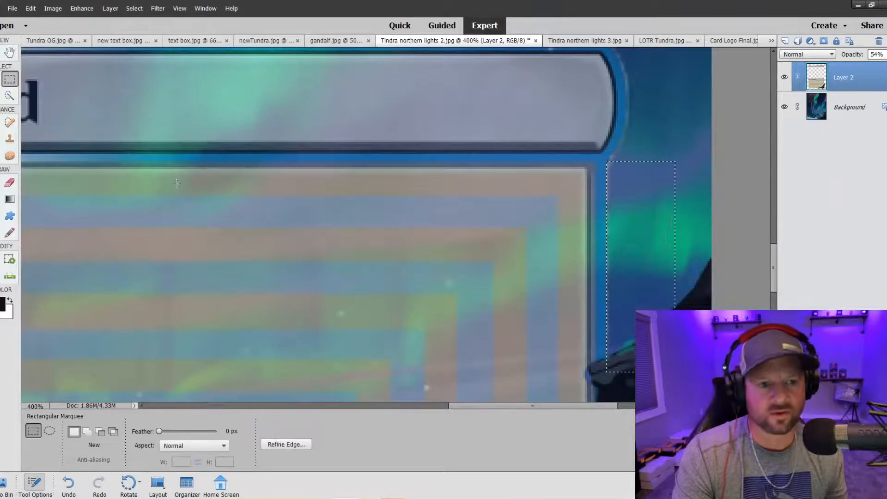
{"action": "key", "text": "s"}
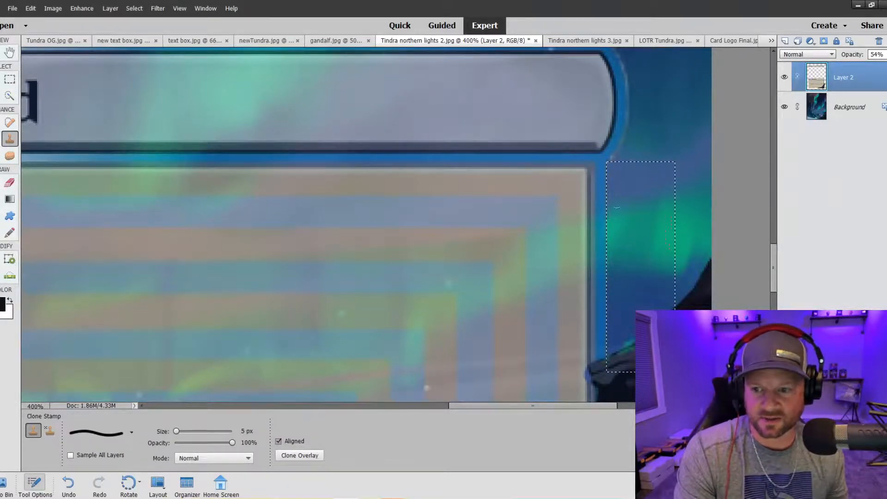
{"action": "left_click", "coordinate": [10, 79]}
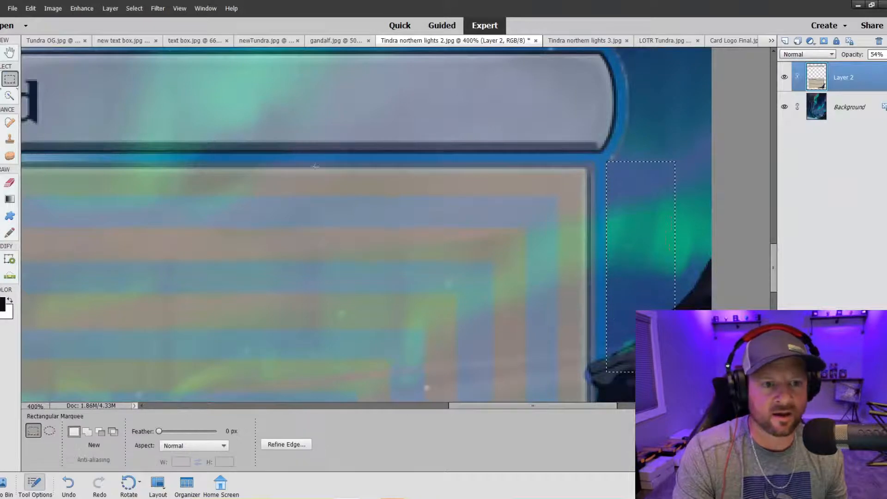
{"action": "right_click", "coordinate": [647, 197]}
{"action": "left_click", "coordinate": [666, 202]}
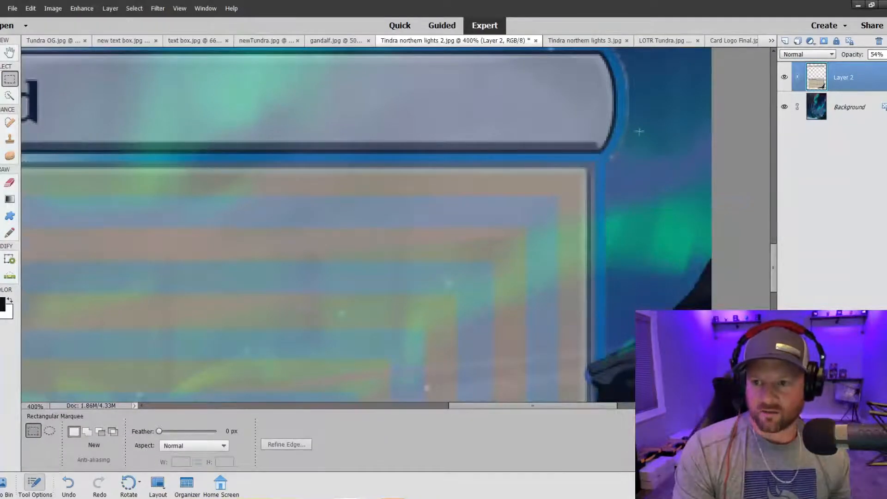
- Remove the pale fringe around the type bar's rounded right end with the 5 px Clone Stamp
{"action": "scroll", "coordinate": [638, 151], "scroll_direction": "up", "scroll_amount": 3}
{"action": "scroll", "coordinate": [637, 151], "scroll_direction": "up", "scroll_amount": 1}
{"action": "key", "text": "s"}
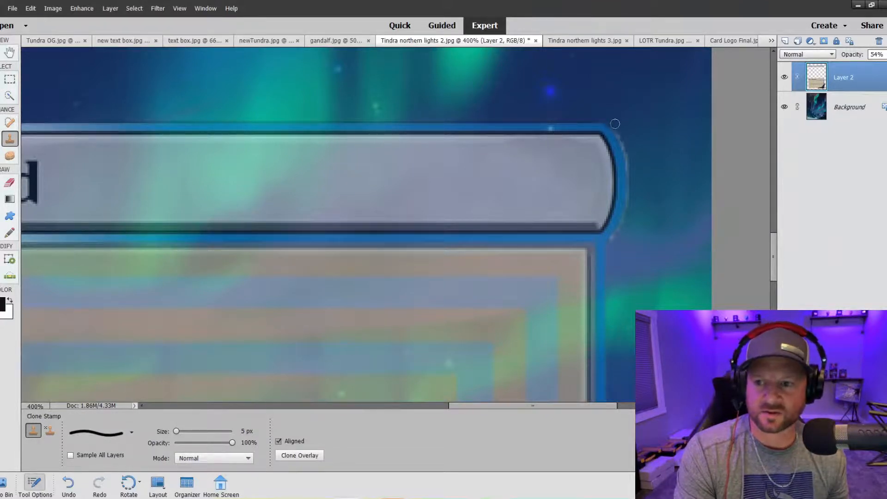
{"action": "left_click_drag", "start_coordinate": [626, 147], "coordinate": [631, 205]}
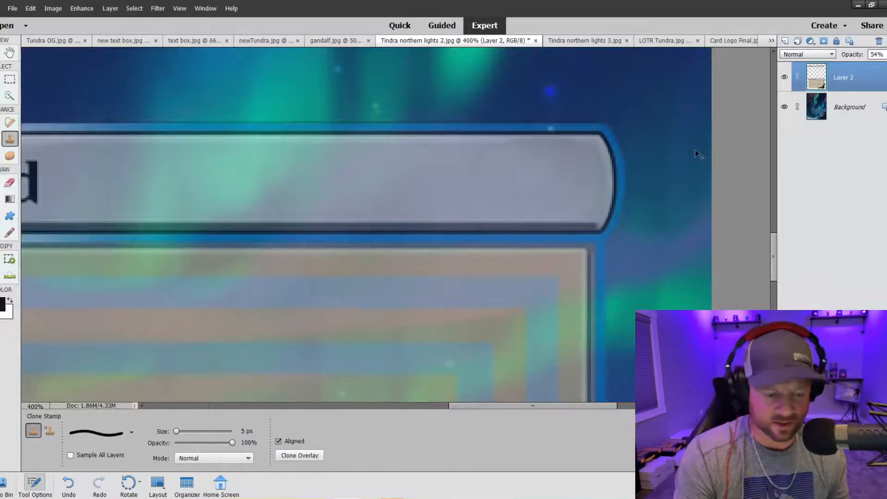
- Enlarge the Clone Stamp brush to 80 px and clone the dark cliff over the left part of the type bar and text box
{"action": "key", "text": "ctrl+minus"}
{"action": "key", "text": "ctrl+minus"}
{"action": "key", "text": "ctrl+minus"}
{"action": "key", "text": "ctrl+minus"}
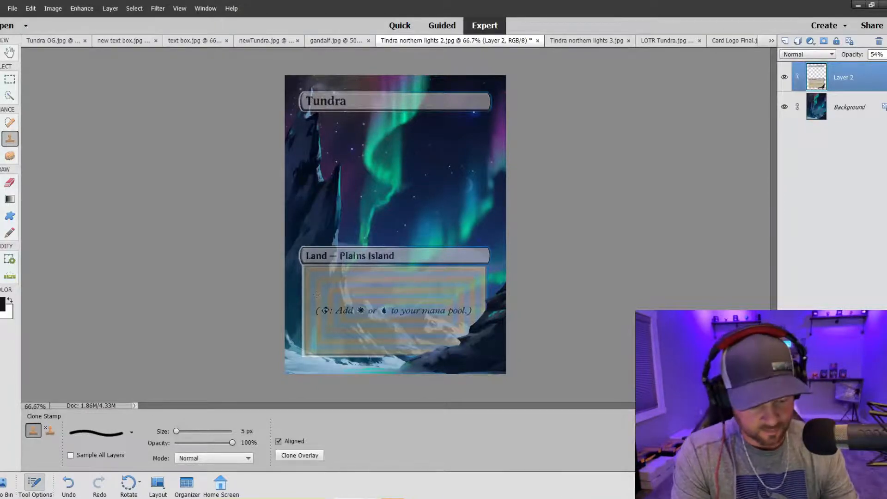
{"action": "key", "text": "bracketright"}
{"action": "key", "text": "bracketright"}
{"action": "key", "text": "bracketright"}
{"action": "key", "text": "bracketright"}
{"action": "key", "text": "bracketright"}
{"action": "key", "text": "bracketright"}
{"action": "key", "text": "bracketright"}
{"action": "key", "text": "bracketright"}
{"action": "key", "text": "bracketright"}
{"action": "key", "text": "bracketright"}
{"action": "key", "text": "bracketright"}
{"action": "key", "text": "bracketright"}
{"action": "key", "text": "bracketright"}
{"action": "key", "text": "bracketright"}
{"action": "key", "text": "bracketright"}
{"action": "key", "text": "bracketright"}
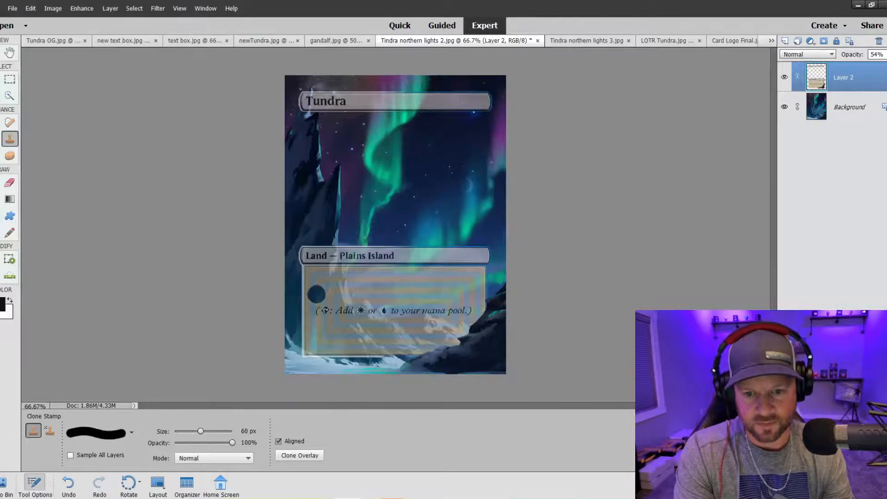
{"action": "left_click_drag", "start_coordinate": [300, 259], "coordinate": [308, 343]}
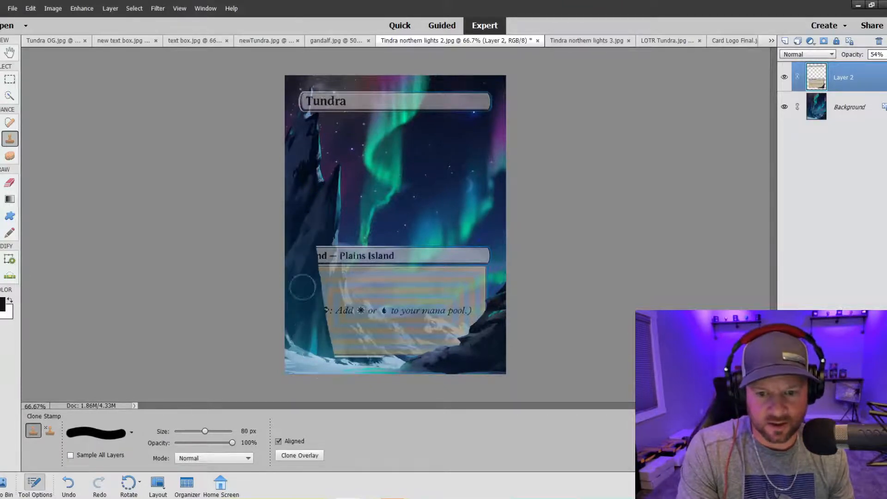
{"action": "mouse_move", "coordinate": [319, 248]}
{"action": "left_mouse_down"}
{"action": "mouse_move", "coordinate": [329, 314]}
{"action": "mouse_move", "coordinate": [353, 358]}
{"action": "left_mouse_up"}
{"action": "mouse_move", "coordinate": [323, 318]}
{"action": "left_mouse_down"}
{"action": "mouse_move", "coordinate": [326, 289]}
{"action": "mouse_move", "coordinate": [358, 349]}
{"action": "mouse_move", "coordinate": [379, 355]}
{"action": "left_mouse_up"}
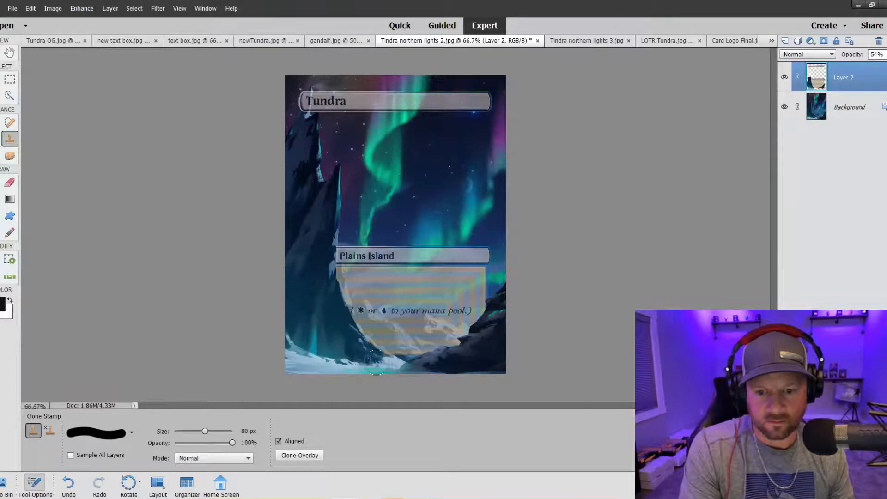
- Touch up the cliff's edge beside the "Plains Island" text at 200% zoom and reduce the Clone Stamp brush to 20 px
{"action": "key", "text": "ctrl+equal"}
{"action": "key", "text": "ctrl+equal"}
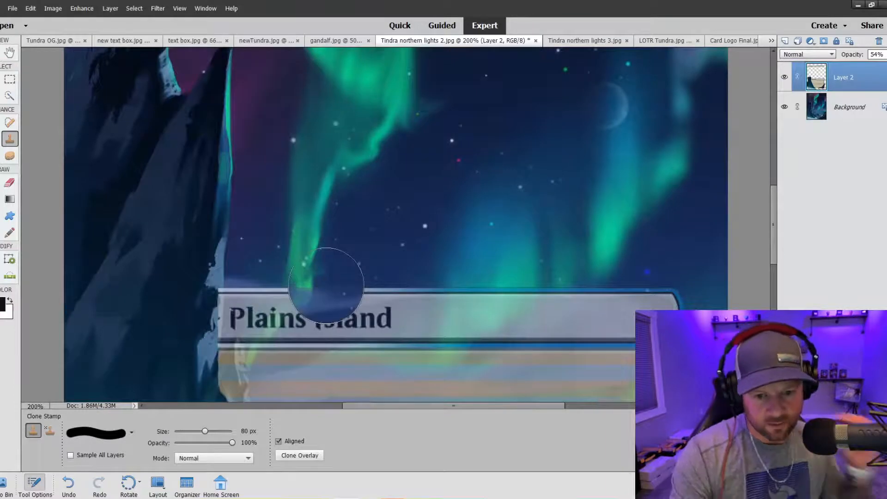
{"action": "scroll", "coordinate": [317, 268], "scroll_direction": "down", "scroll_amount": 3}
{"action": "scroll", "coordinate": [153, 267], "scroll_direction": "down", "scroll_amount": 2}
{"action": "left_click", "coordinate": [186, 151]}
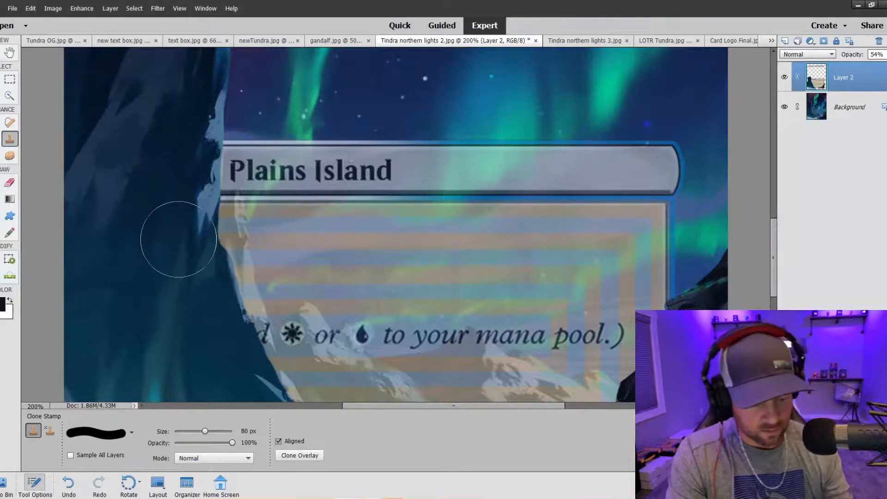
{"action": "key", "text": "bracketleft"}
{"action": "key", "text": "bracketleft"}
{"action": "key", "text": "bracketleft"}
{"action": "key", "text": "bracketleft"}
{"action": "key", "text": "bracketleft"}
{"action": "key", "text": "bracketleft"}
{"action": "key", "text": "bracketleft"}
{"action": "key", "text": "bracketleft"}
{"action": "key", "text": "bracketleft"}
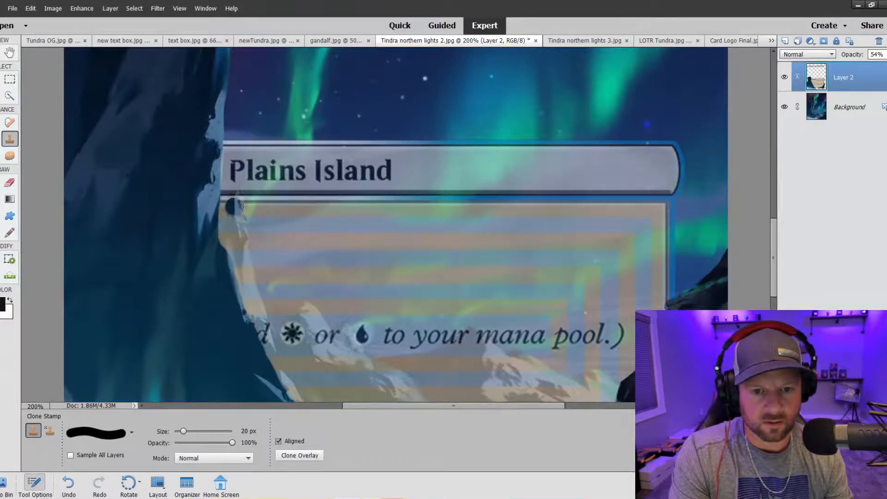
- Try cloning a thin rock edge below the type bar with a 9 px brush, and undo both the opacity change and the stroke
{"action": "mouse_move", "coordinate": [237, 191]}
{"action": "left_mouse_down"}
{"action": "mouse_move", "coordinate": [217, 235]}
{"action": "mouse_move", "coordinate": [239, 202]}
{"action": "left_mouse_up"}
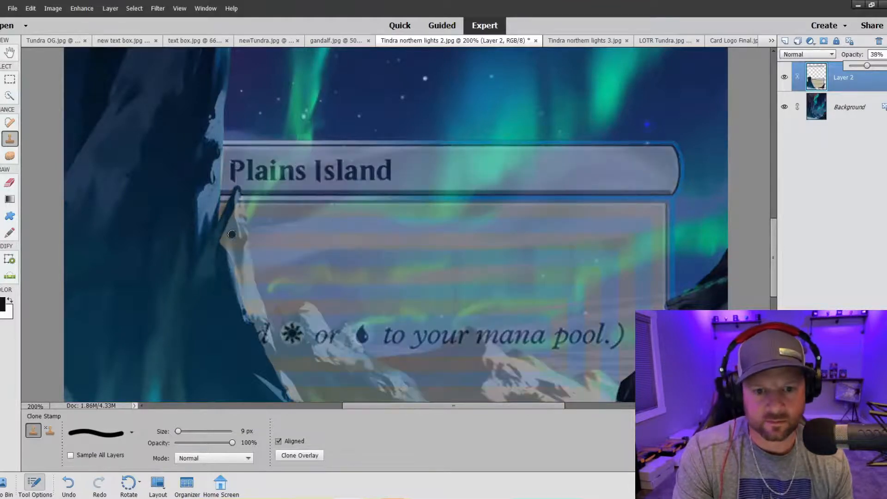
{"action": "key", "text": "ctrl+z"}
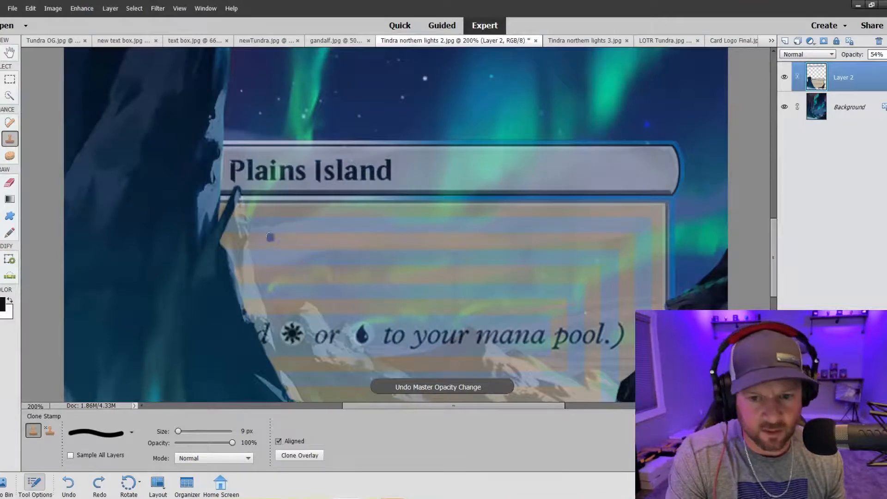
{"action": "scroll", "coordinate": [246, 169], "scroll_direction": "down", "scroll_amount": 3}
{"action": "key", "text": "ctrl+z"}
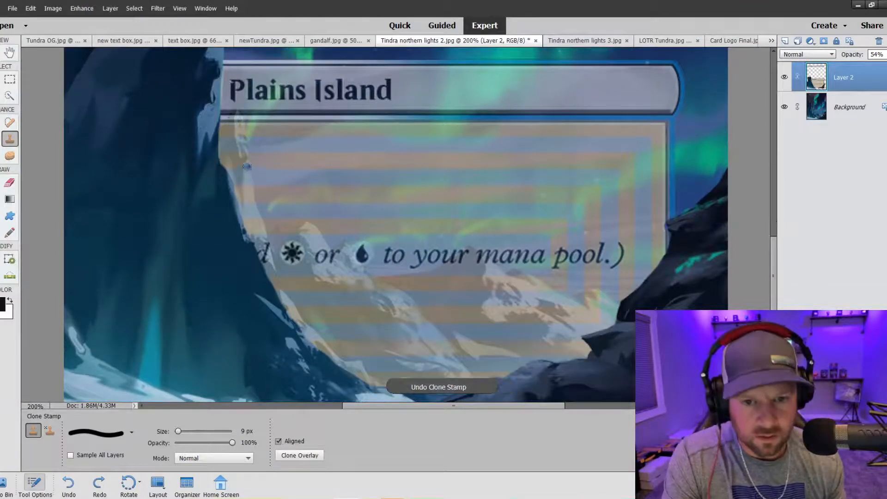
- Lower the frame layer's opacity to 36% and clone a dark rock edge over the frame just below the type bar
{"action": "left_click", "coordinate": [885, 55]}
{"action": "left_click_drag", "start_coordinate": [873, 66], "coordinate": [866, 66]}
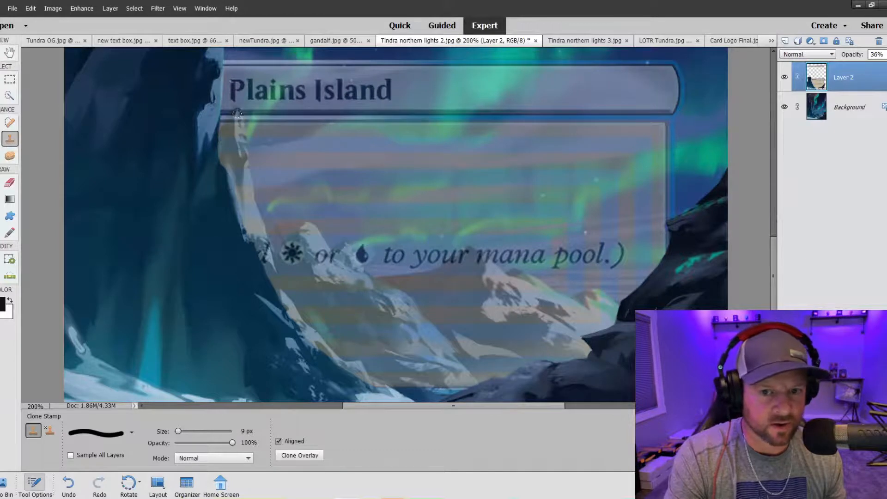
{"action": "left_click_drag", "start_coordinate": [238, 110], "coordinate": [213, 156]}
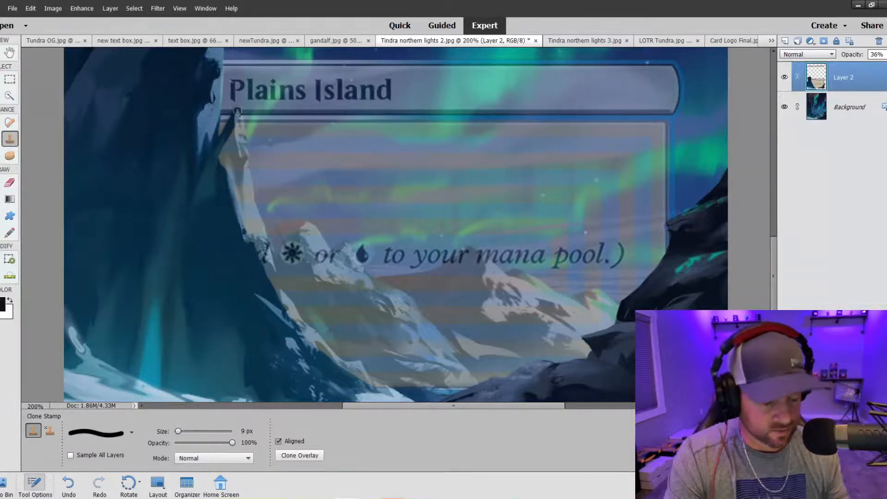
- Reduce the Clone Stamp brush to 6 px and clone the ridge's ragged snowy edge down the left side of the text box
{"action": "key", "text": "bracketleft"}
{"action": "key", "text": "bracketleft"}
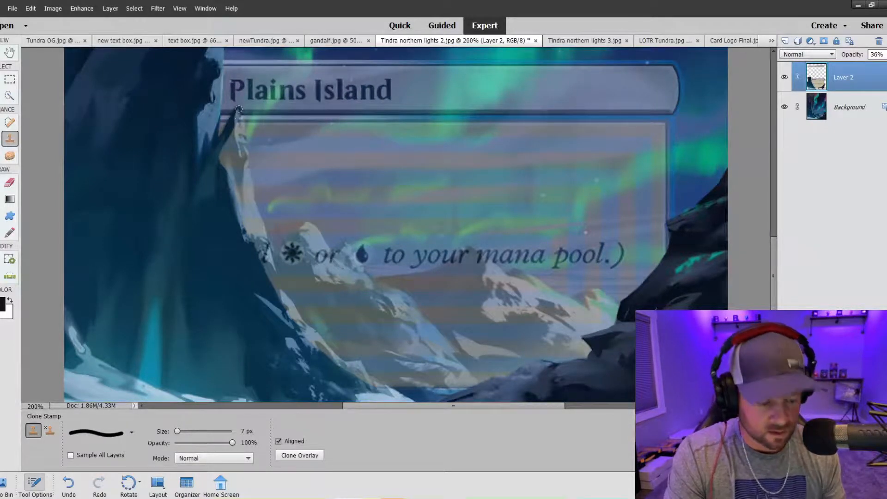
{"action": "key", "text": "bracketleft"}
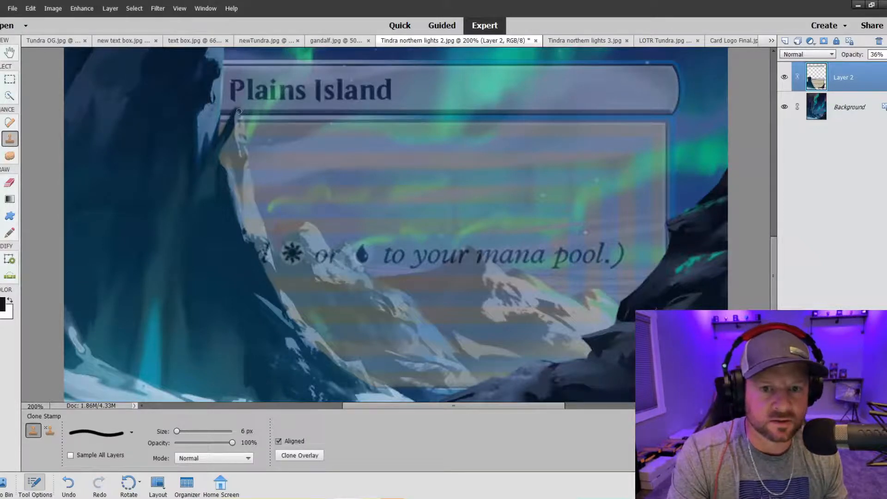
{"action": "left_click_drag", "start_coordinate": [239, 111], "coordinate": [241, 143]}
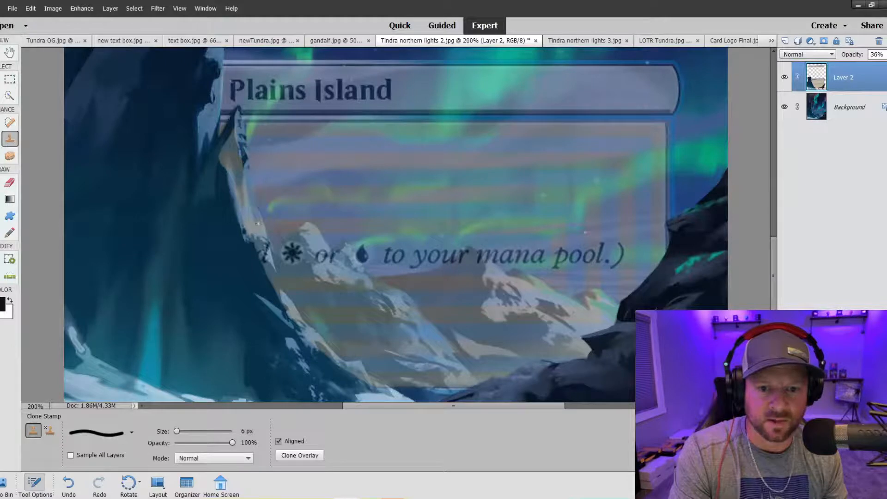
{"action": "left_click_drag", "start_coordinate": [258, 223], "coordinate": [263, 238]}
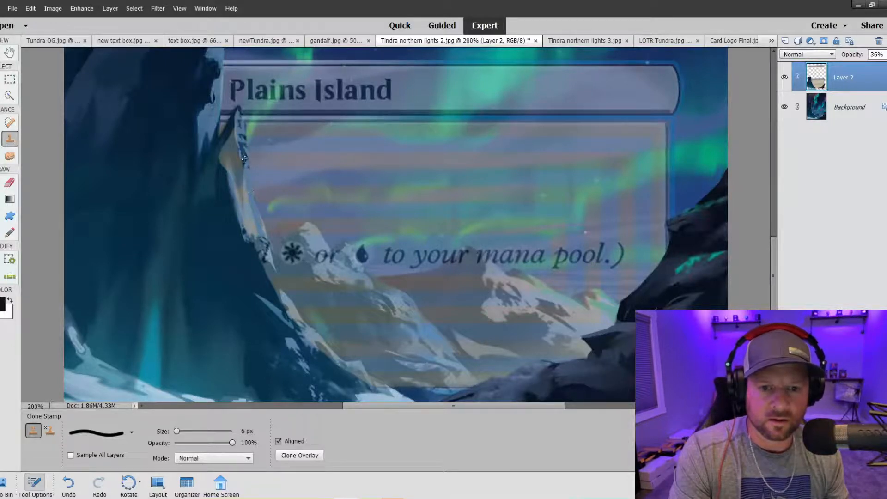
- Continue cloning the cliff's edge below the mana text line and undo the last stroke
{"action": "scroll", "coordinate": [248, 219], "scroll_direction": "down", "scroll_amount": 2}
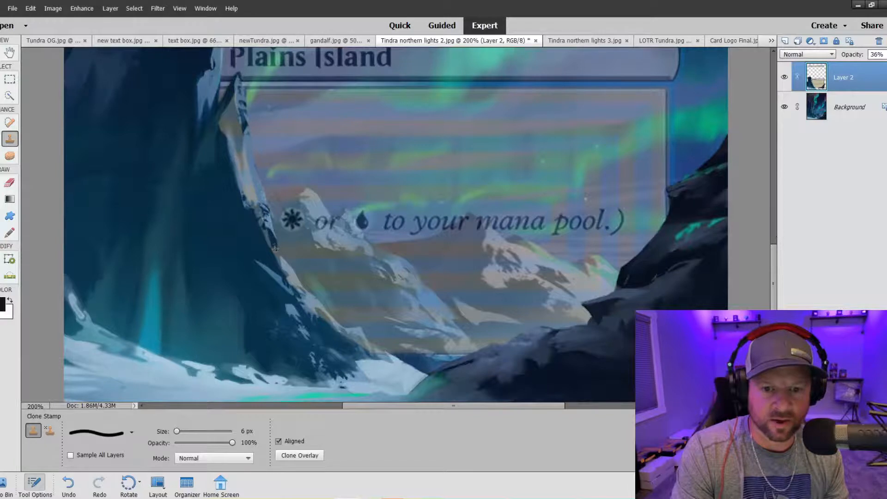
{"action": "left_click_drag", "start_coordinate": [277, 257], "coordinate": [277, 183]}
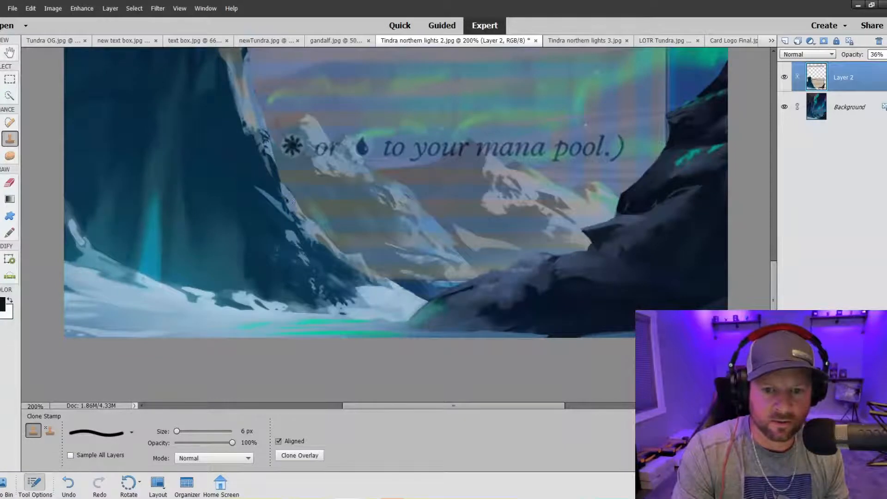
{"action": "key", "text": "ctrl+z"}
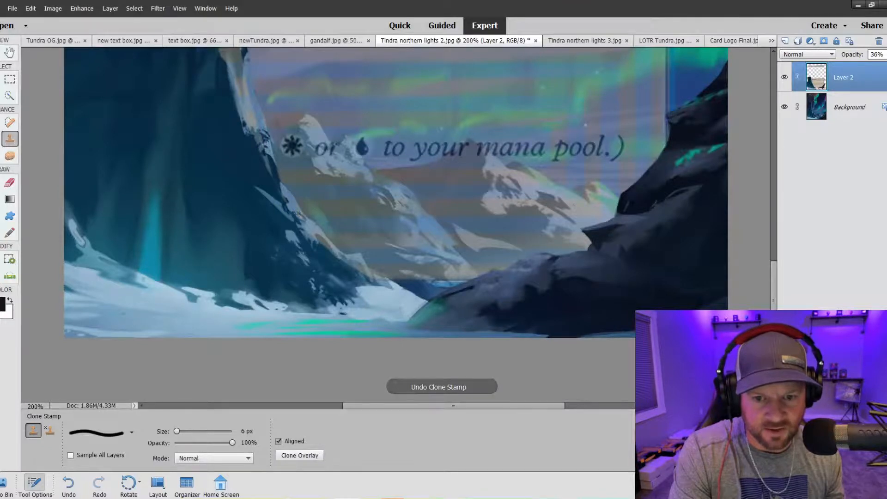
- Resample the lower slope and clone its edge toward the text box's bottom left corner, undoing one stroke and touching up the edge
{"action": "scroll", "coordinate": [297, 212], "scroll_direction": "down", "scroll_amount": 1}
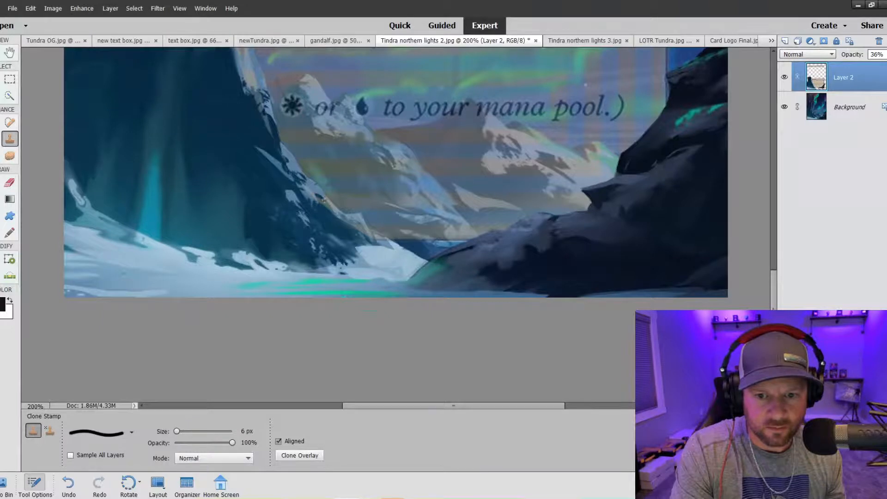
{"action": "left_click", "coordinate": [340, 217], "text": "alt"}
{"action": "left_click_drag", "start_coordinate": [343, 221], "coordinate": [344, 162]}
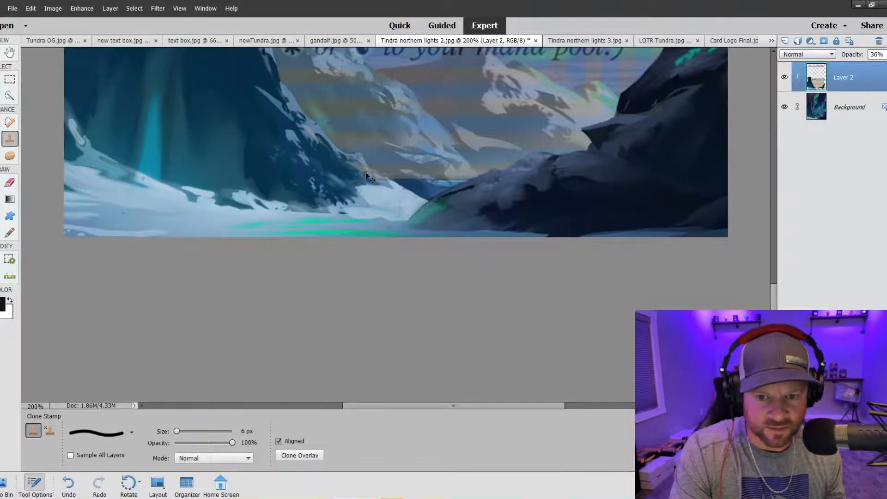
{"action": "key", "text": "ctrl+z"}
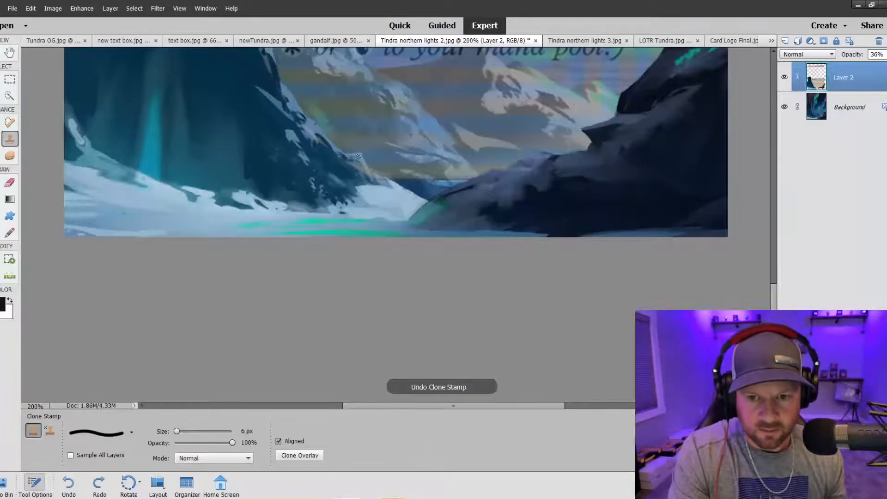
{"action": "left_click", "coordinate": [352, 157]}
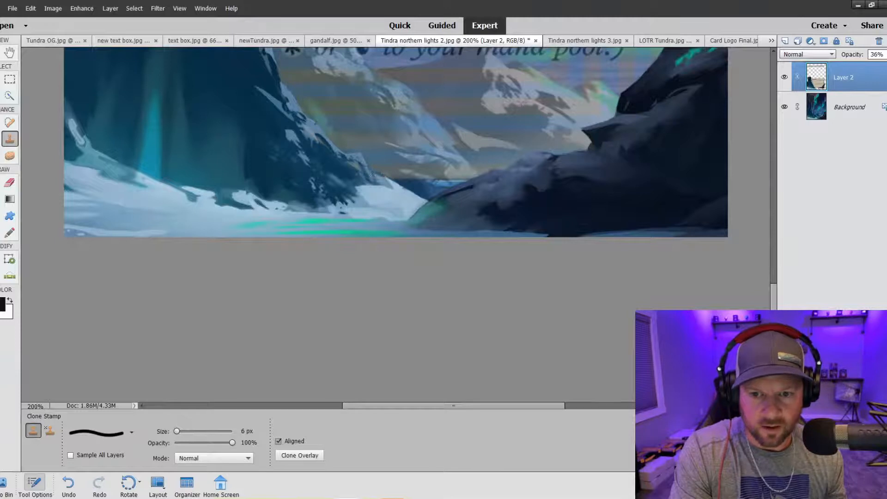
- Enlarge the Clone Stamp brush to 15 px and raise the frame layer's opacity to 68%
{"action": "key", "text": "bracketright"}
{"action": "key", "text": "bracketright"}
{"action": "key", "text": "bracketright"}
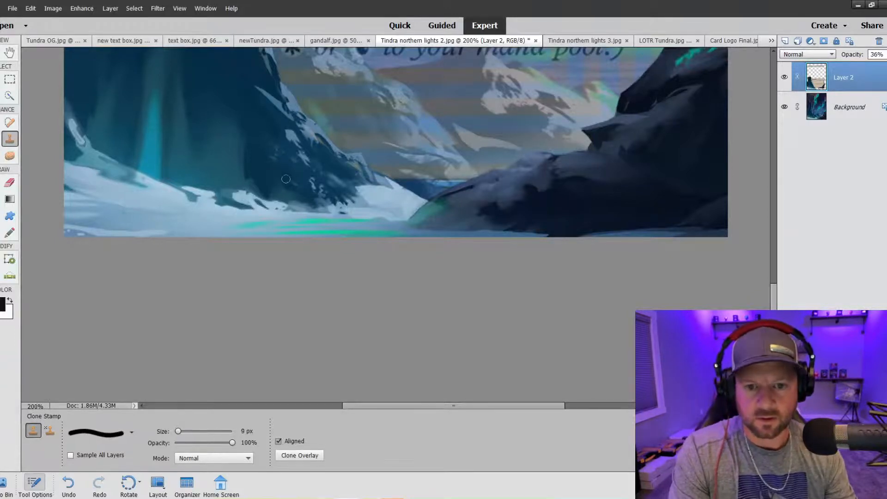
{"action": "left_click", "coordinate": [886, 55]}
{"action": "left_click", "coordinate": [881, 66]}
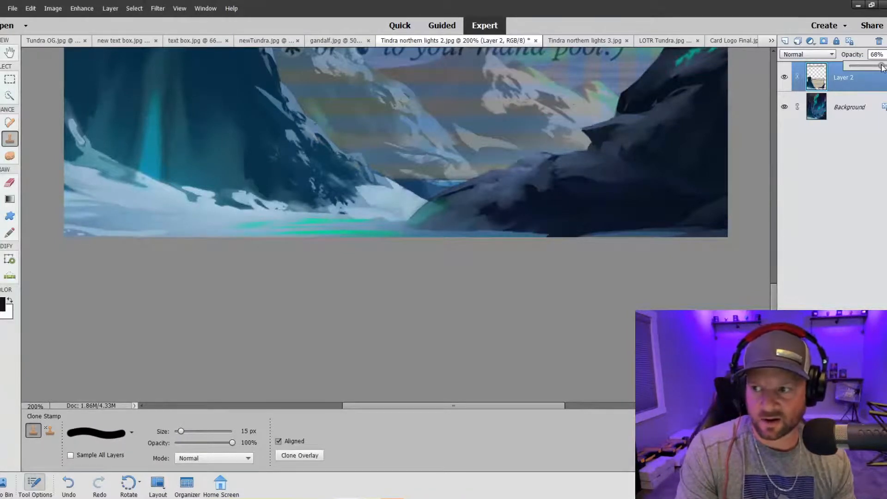
- Undo the last clone stroke and clone the dark cliff over the leftover text and text box inside the ridge's edge
{"action": "scroll", "coordinate": [402, 193], "scroll_direction": "up", "scroll_amount": 1}
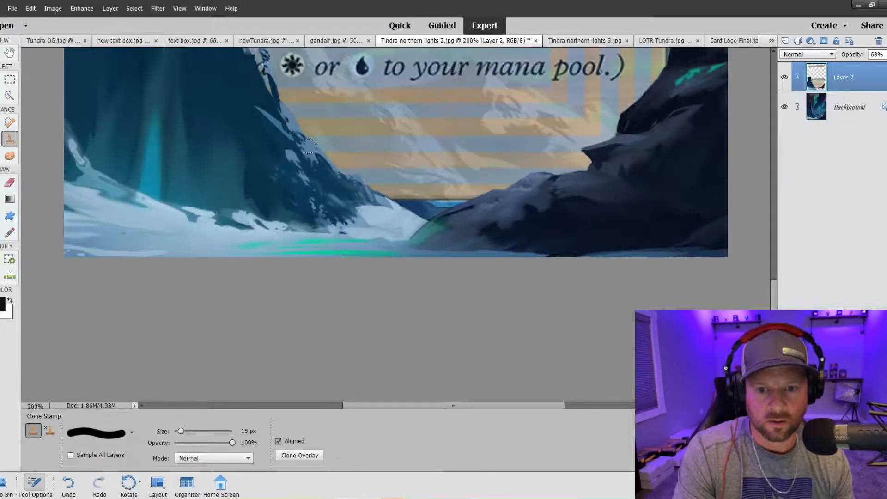
{"action": "key", "text": "ctrl+z"}
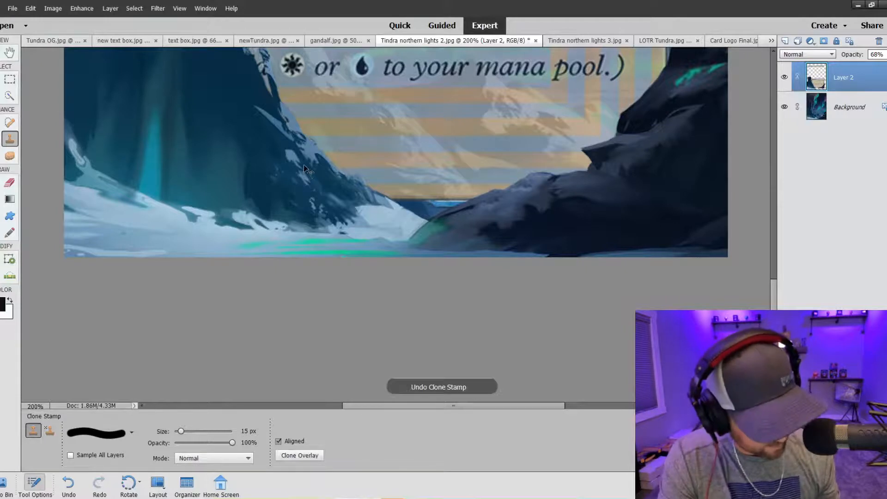
{"action": "left_click", "coordinate": [280, 119]}
{"action": "scroll", "coordinate": [277, 138], "scroll_direction": "up", "scroll_amount": 4}
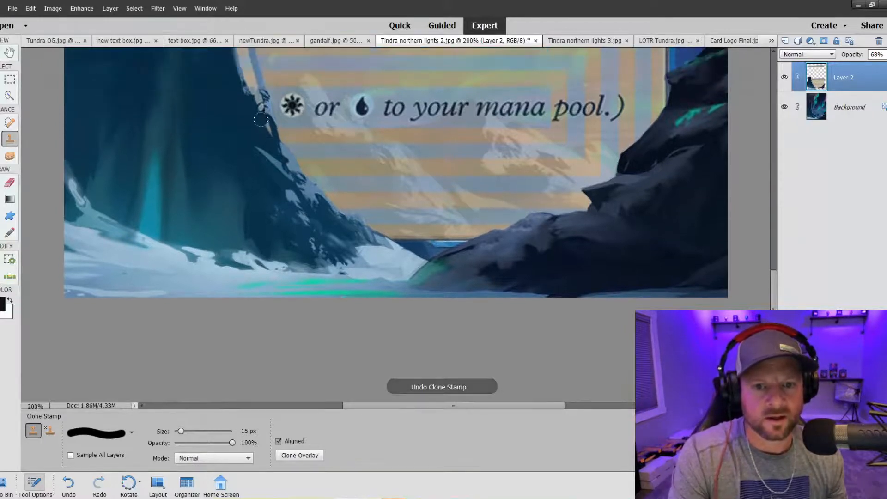
{"action": "left_click", "coordinate": [264, 167]}
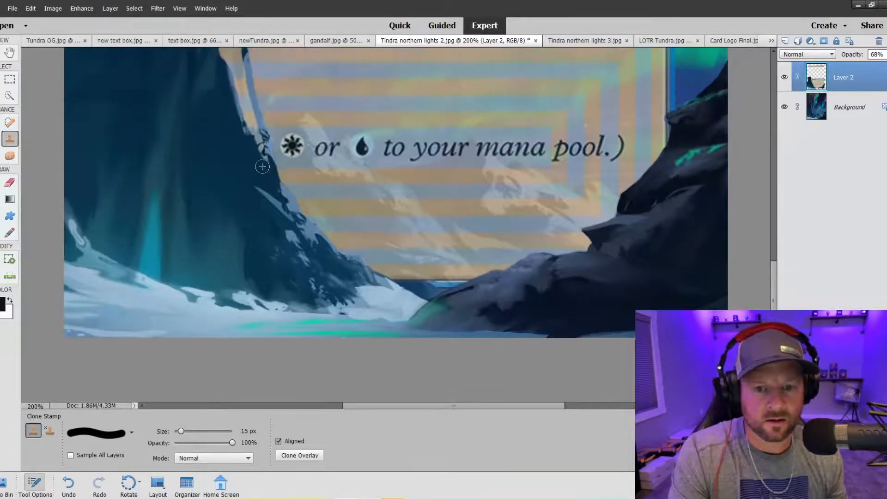
{"action": "left_click", "coordinate": [279, 202], "text": "alt"}
{"action": "left_click_drag", "start_coordinate": [262, 163], "coordinate": [233, 81]}
- Fill the rock peak below the type bar with cloned cliff texture and touch up the cliff's edge beside "Plains Island"
{"action": "scroll", "coordinate": [229, 110], "scroll_direction": "up", "scroll_amount": 5}
{"action": "mouse_move", "coordinate": [233, 122]}
{"action": "left_mouse_down"}
{"action": "mouse_move", "coordinate": [228, 162]}
{"action": "mouse_move", "coordinate": [223, 145]}
{"action": "mouse_move", "coordinate": [236, 174]}
{"action": "mouse_move", "coordinate": [235, 147]}
{"action": "mouse_move", "coordinate": [236, 167]}
{"action": "left_mouse_up"}
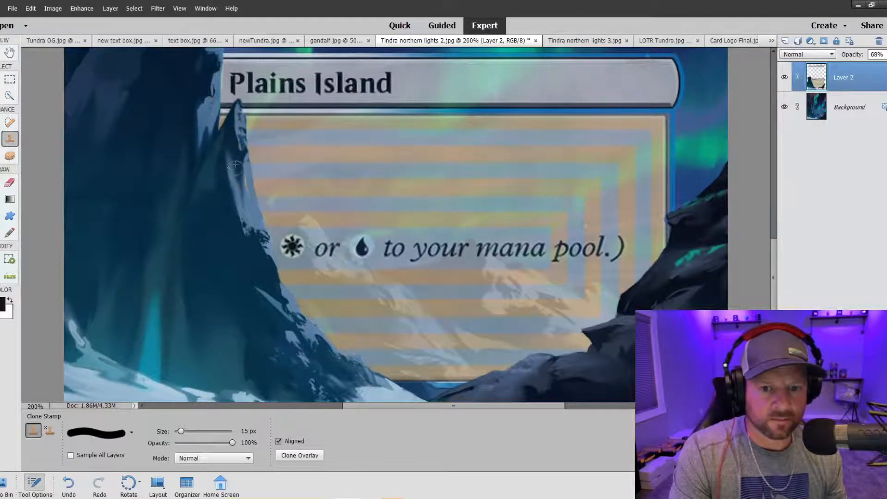
{"action": "scroll", "coordinate": [204, 139], "scroll_direction": "up", "scroll_amount": 3}
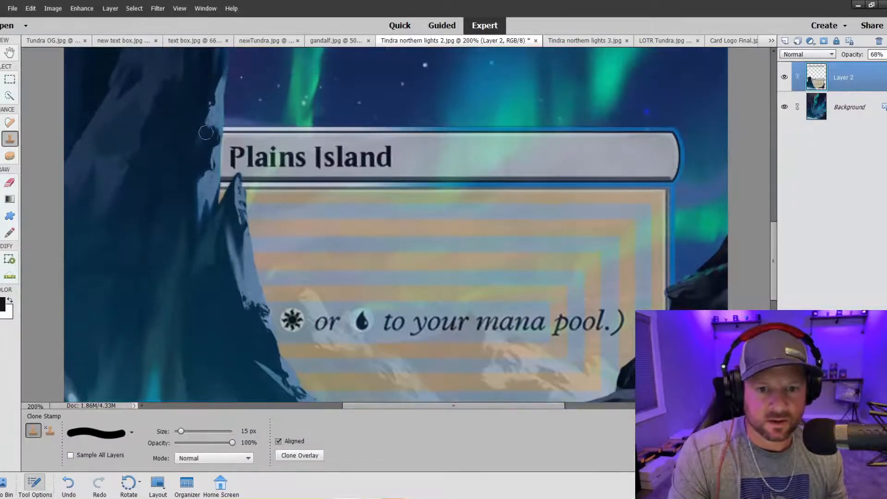
{"action": "left_click_drag", "start_coordinate": [215, 131], "coordinate": [214, 165]}
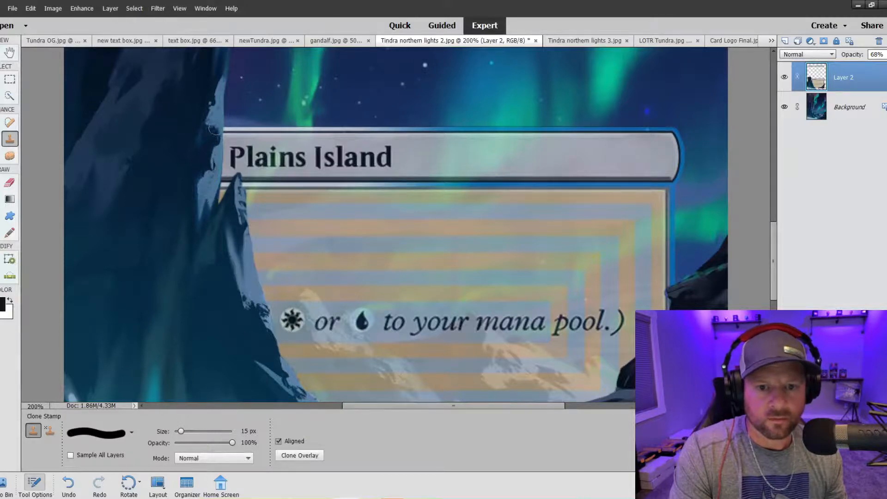
- Check the whole card, clone the mountain peak over the title bar's left end with a 10 px brush, and undo the last stroke
{"action": "key", "text": "ctrl+minus"}
{"action": "key", "text": "ctrl+minus"}
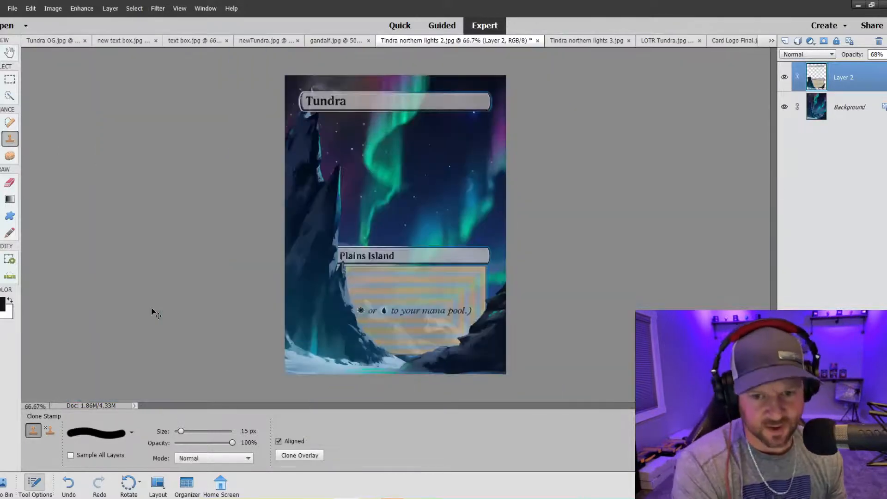
{"action": "key", "text": "ctrl+minus"}
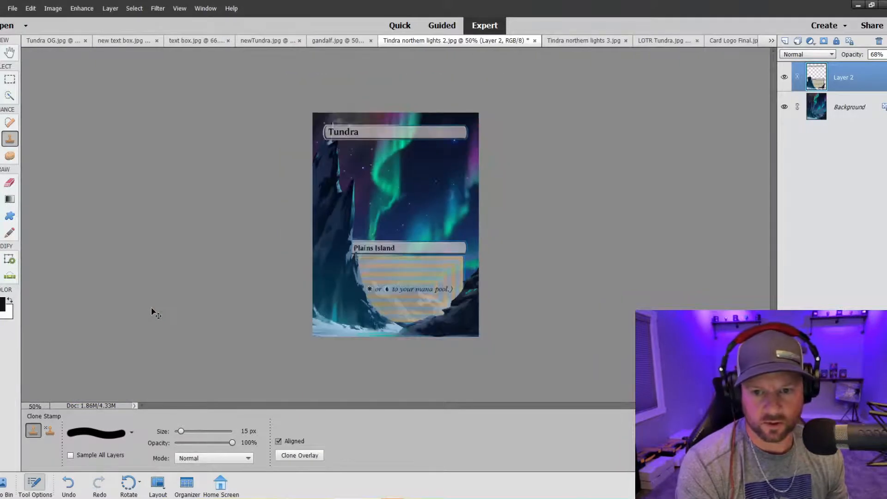
{"action": "key", "text": "ctrl+plus"}
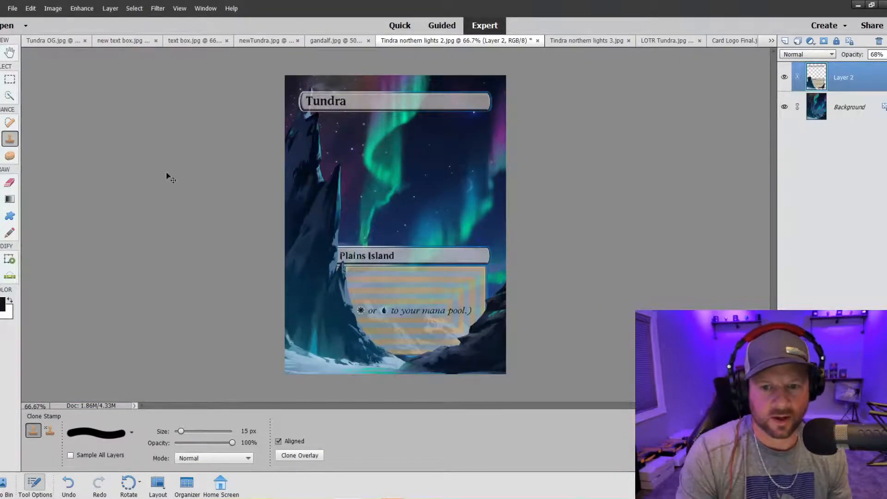
{"action": "key", "text": "ctrl+plus"}
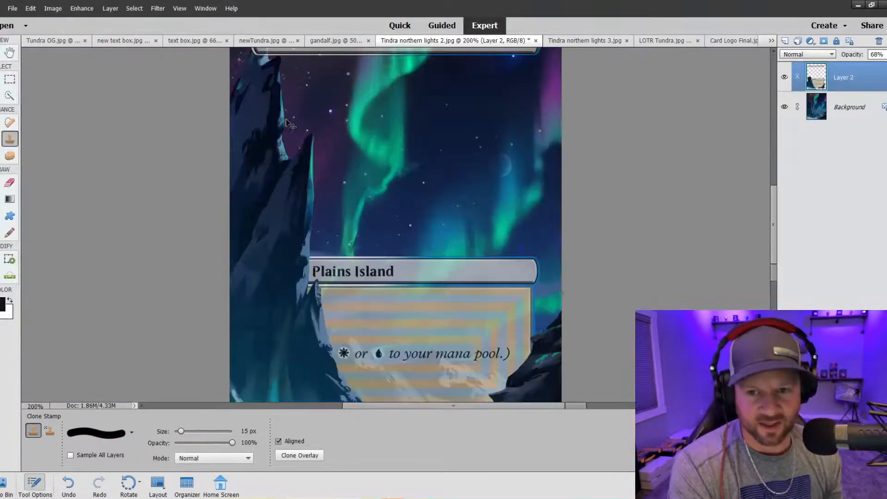
{"action": "key", "text": "ctrl+plus"}
{"action": "scroll", "coordinate": [139, 120], "scroll_direction": "up", "scroll_amount": 4}
{"action": "scroll", "coordinate": [132, 105], "scroll_direction": "up", "scroll_amount": 3}
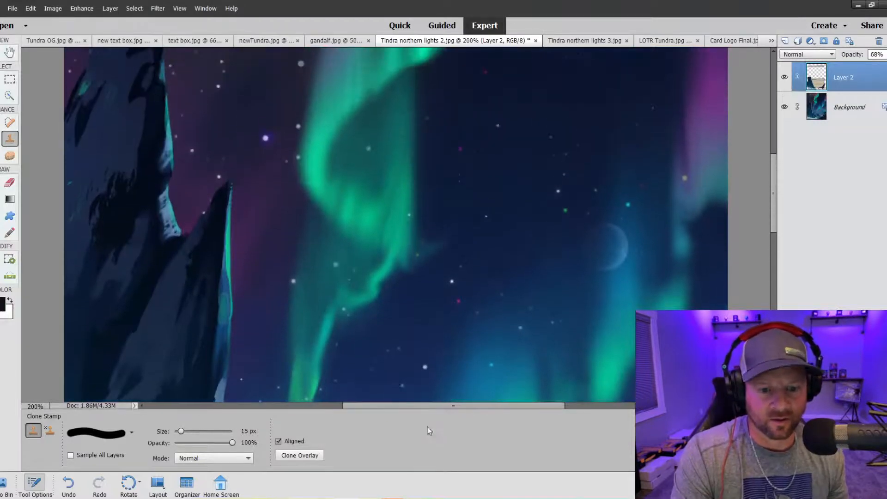
{"action": "scroll", "coordinate": [283, 295], "scroll_direction": "left", "scroll_amount": 4}
{"action": "scroll", "coordinate": [283, 295], "scroll_direction": "up", "scroll_amount": 5}
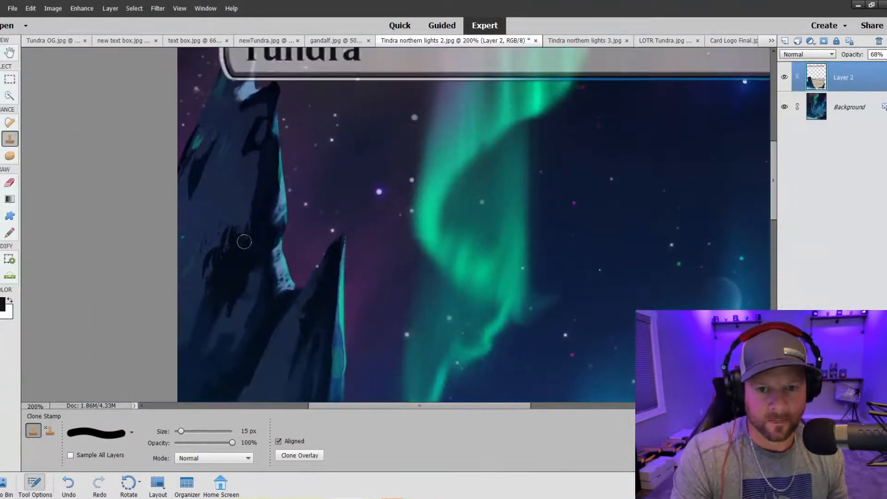
{"action": "key", "text": "bracketright"}
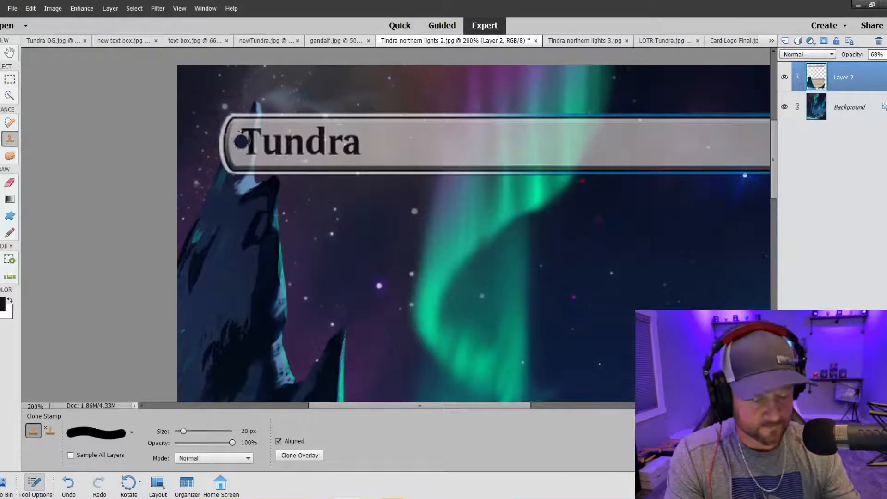
{"action": "key", "text": "bracketleft"}
{"action": "key", "text": "bracketleft"}
{"action": "mouse_move", "coordinate": [253, 118]}
{"action": "left_mouse_down"}
{"action": "mouse_move", "coordinate": [235, 160]}
{"action": "mouse_move", "coordinate": [250, 115]}
{"action": "mouse_move", "coordinate": [220, 178]}
{"action": "left_mouse_up"}
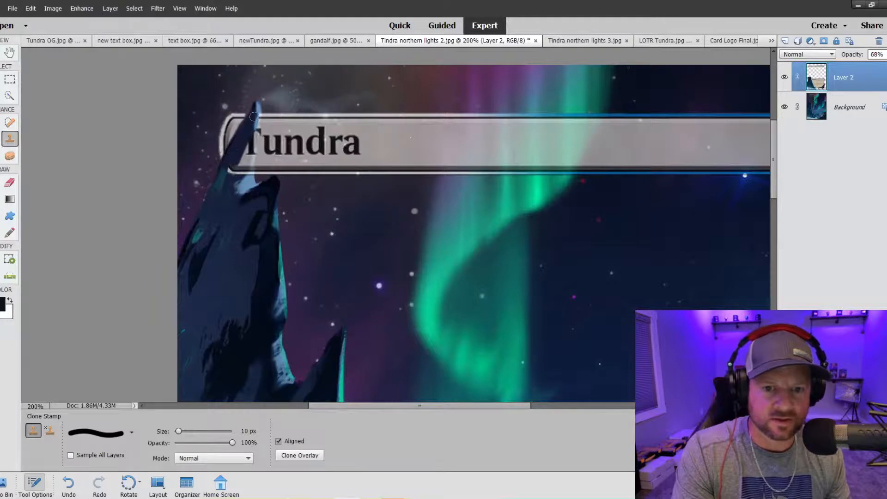
{"action": "key", "text": "ctrl+z"}
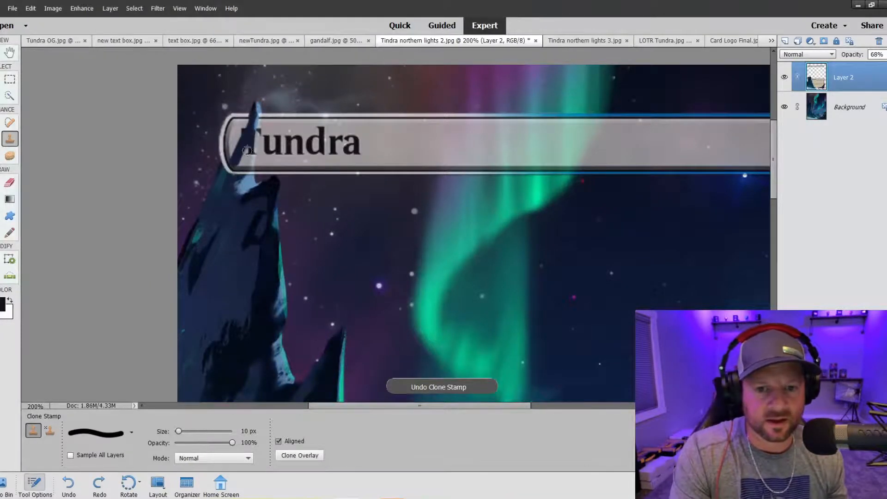
- Clone the rest of the snowy peak over the "T" of the title and refine the peak's left edge
{"action": "mouse_move", "coordinate": [247, 150]}
{"action": "left_mouse_down"}
{"action": "mouse_move", "coordinate": [240, 191]}
{"action": "mouse_move", "coordinate": [242, 161]}
{"action": "mouse_move", "coordinate": [229, 184]}
{"action": "mouse_move", "coordinate": [236, 159]}
{"action": "mouse_move", "coordinate": [224, 175]}
{"action": "mouse_move", "coordinate": [234, 157]}
{"action": "left_mouse_up"}
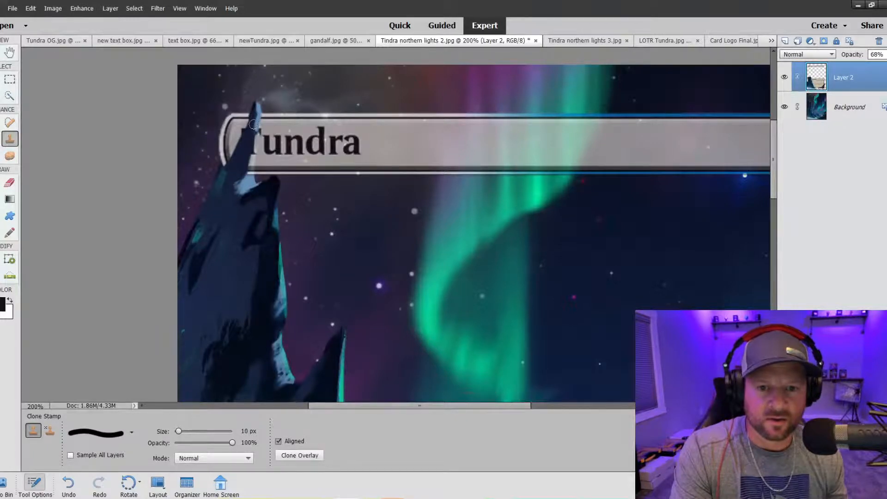
{"action": "left_click_drag", "start_coordinate": [256, 128], "coordinate": [249, 167]}
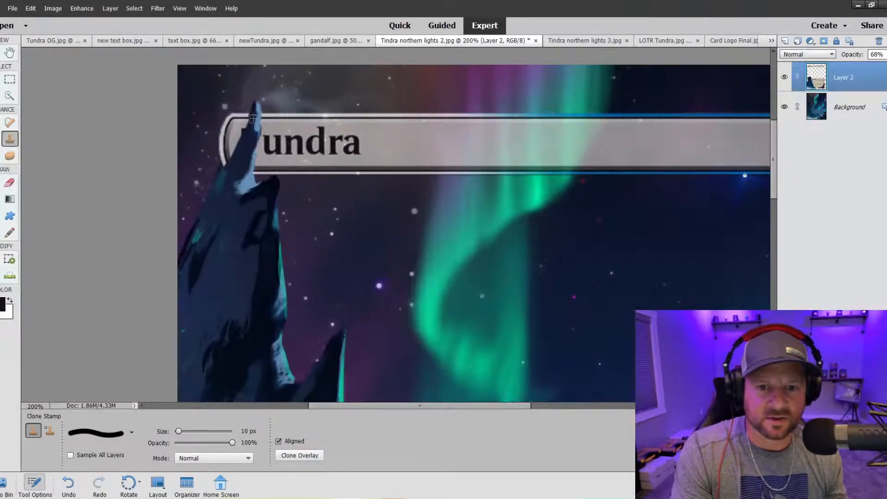
{"action": "left_click_drag", "start_coordinate": [253, 119], "coordinate": [231, 163]}
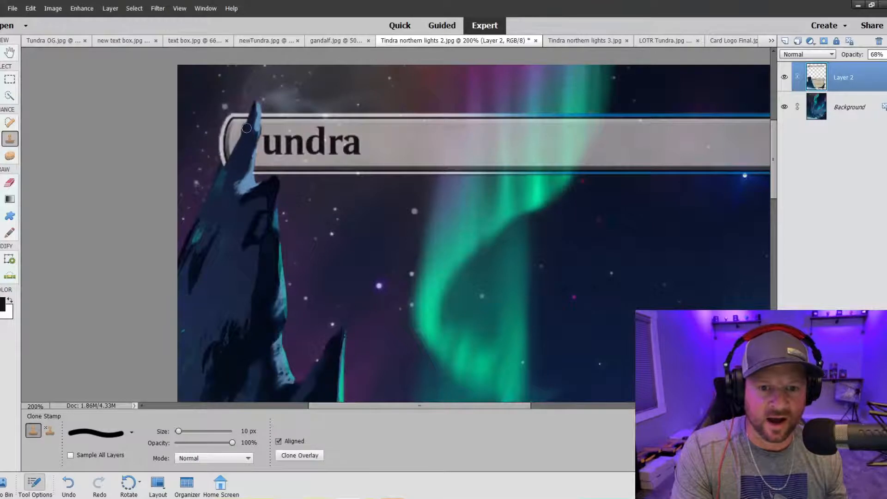
{"action": "left_click_drag", "start_coordinate": [246, 128], "coordinate": [227, 160]}
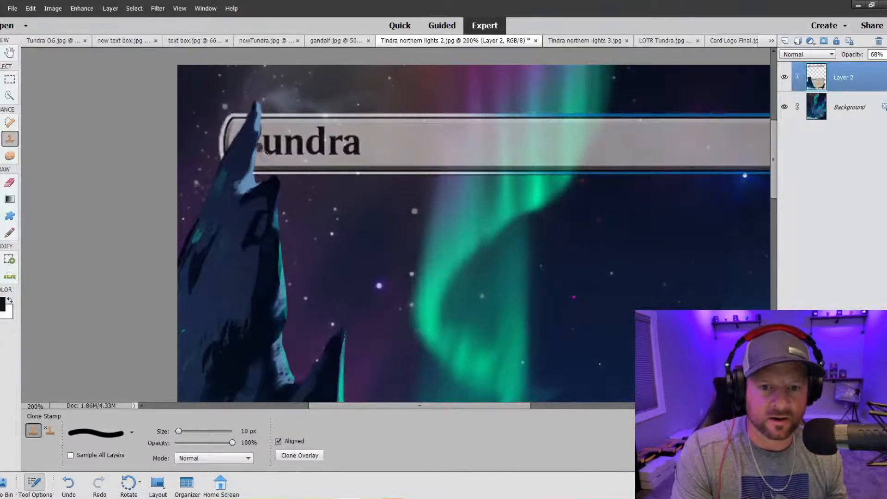
- Undo the last clone stroke and clone the snowy peak's edge over the remnant of the title's "T"
{"action": "key", "text": "ctrl+z"}
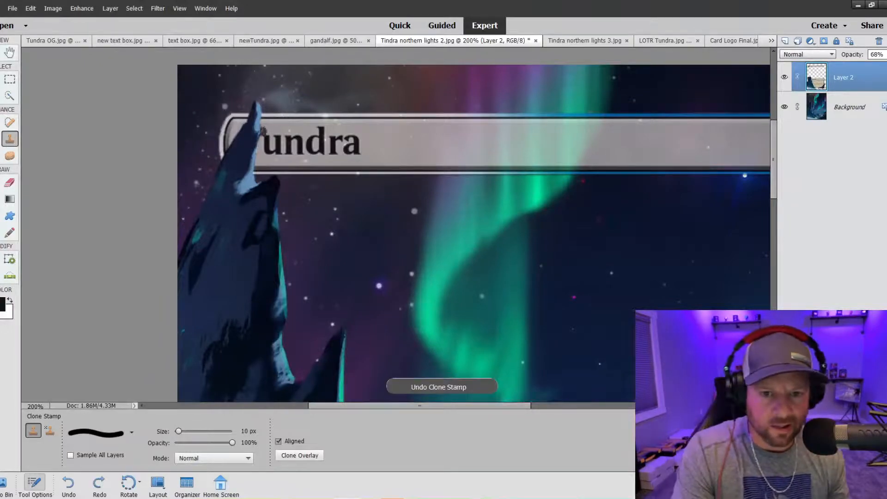
{"action": "left_click", "coordinate": [250, 123]}
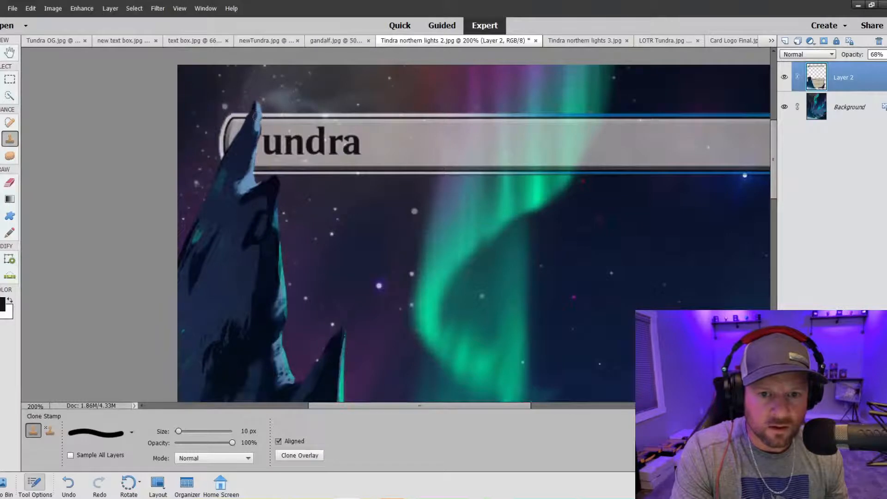
- Lower Layer 2's opacity to 42%, check the peak against the whole card, and set the opacity to 73%
{"action": "left_click", "coordinate": [875, 54]}
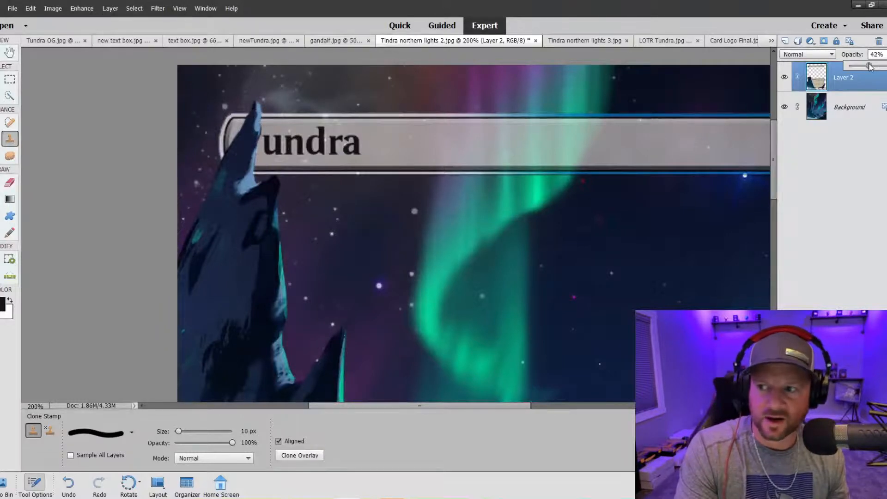
{"action": "left_click", "coordinate": [256, 118], "text": "alt"}
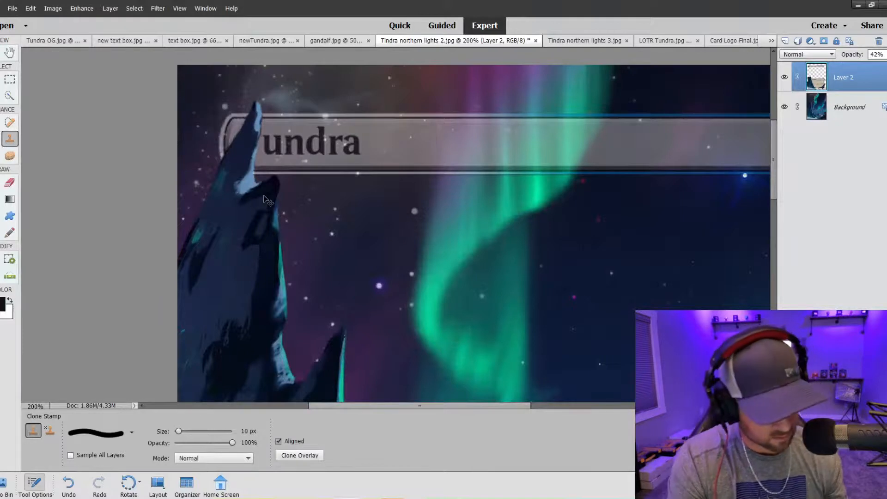
{"action": "key", "text": "ctrl+minus"}
{"action": "key", "text": "ctrl+minus"}
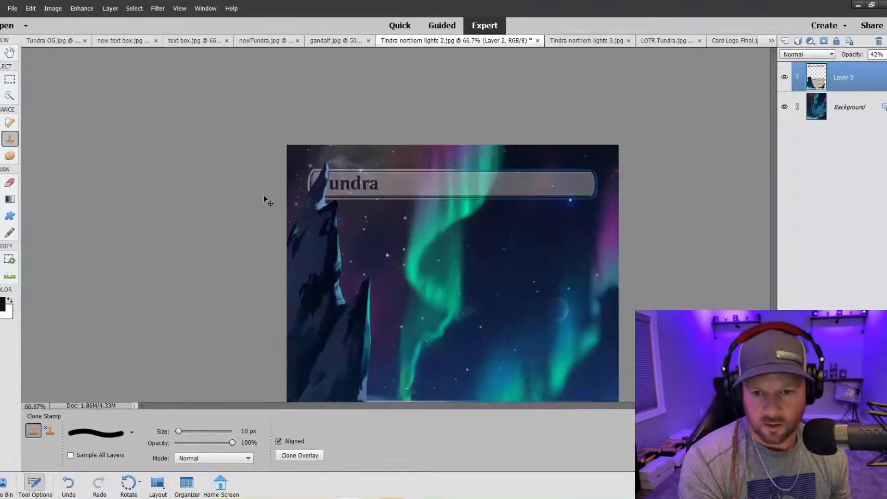
{"action": "left_click", "coordinate": [886, 54]}
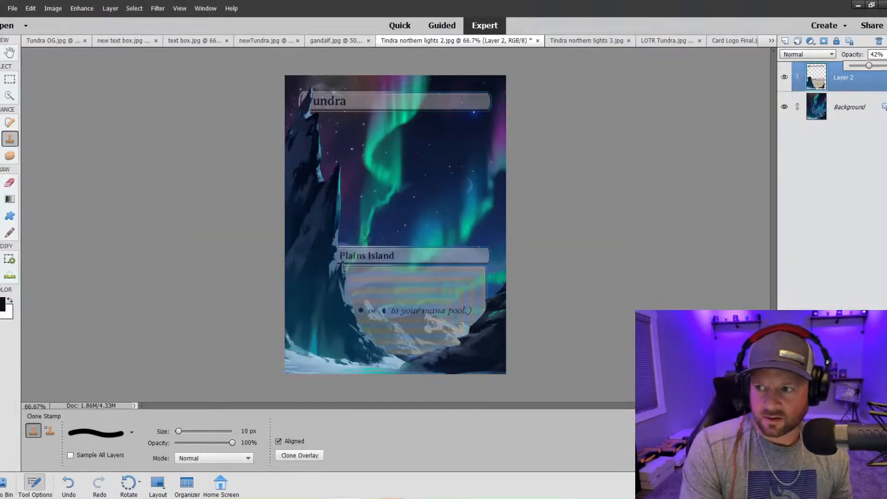
{"action": "left_click_drag", "start_coordinate": [879, 68], "coordinate": [884, 67]}
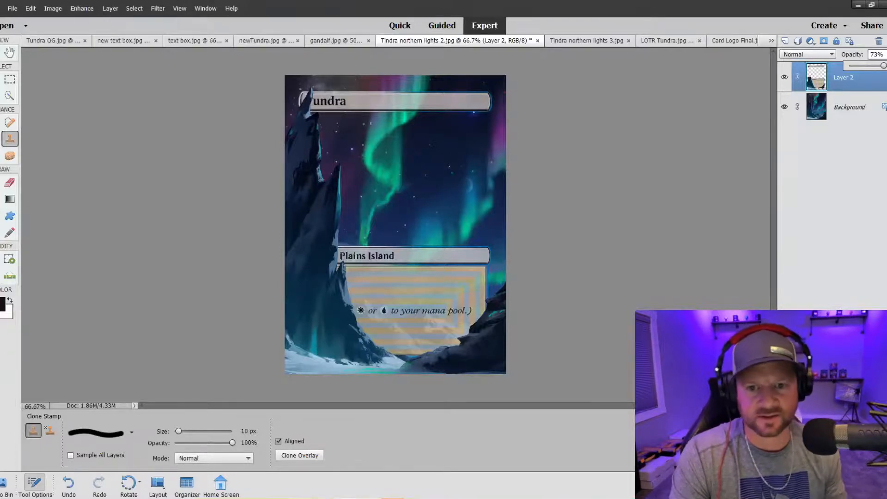
- Set the Clone Stamp to a soft 20 px brush at 63% opacity
{"action": "left_click", "coordinate": [124, 434]}
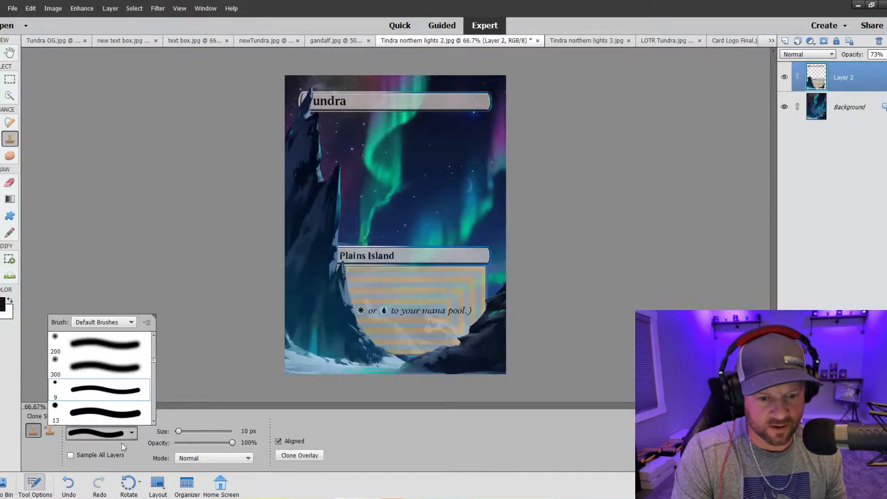
{"action": "left_click", "coordinate": [105, 350]}
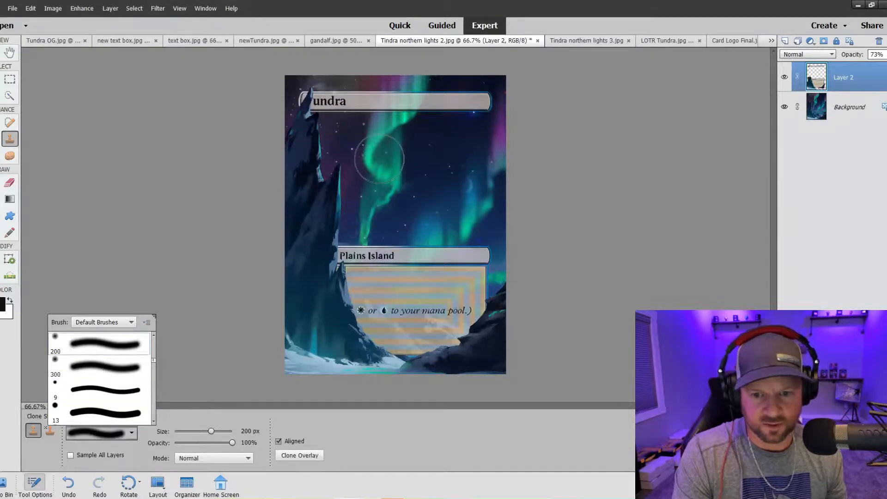
{"action": "left_click_drag", "start_coordinate": [232, 442], "coordinate": [211, 442]}
{"action": "key", "text": "bracketleft"}
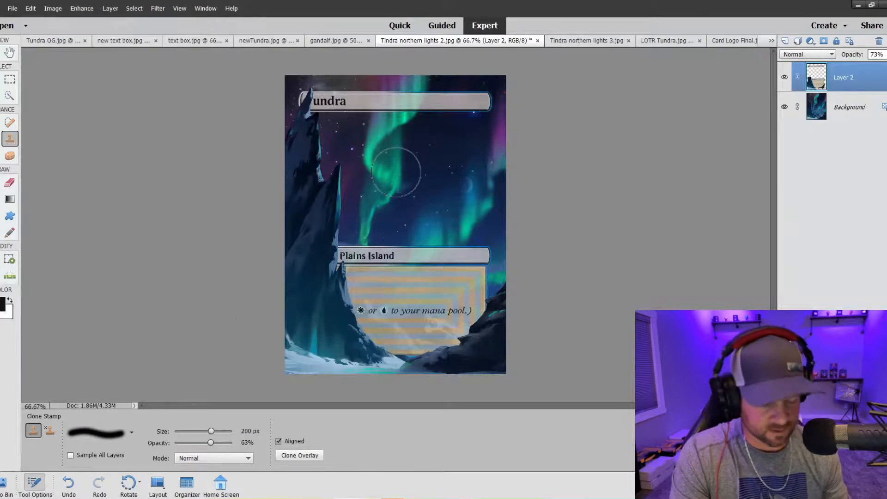
{"action": "key", "text": "bracketleft"}
{"action": "key", "text": "bracketleft"}
{"action": "key", "text": "bracketleft"}
{"action": "key", "text": "bracketleft"}
{"action": "key", "text": "bracketleft"}
{"action": "key", "text": "bracketleft"}
{"action": "key", "text": "bracketleft"}
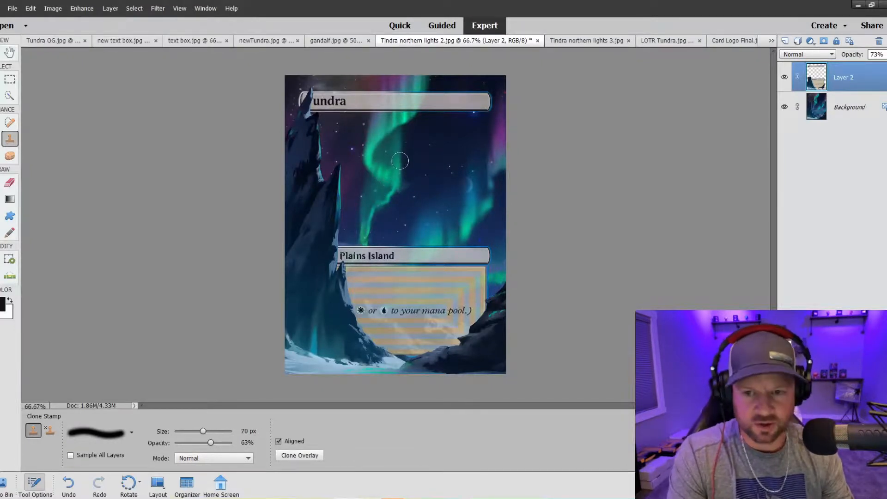
{"action": "key", "text": "bracketleft"}
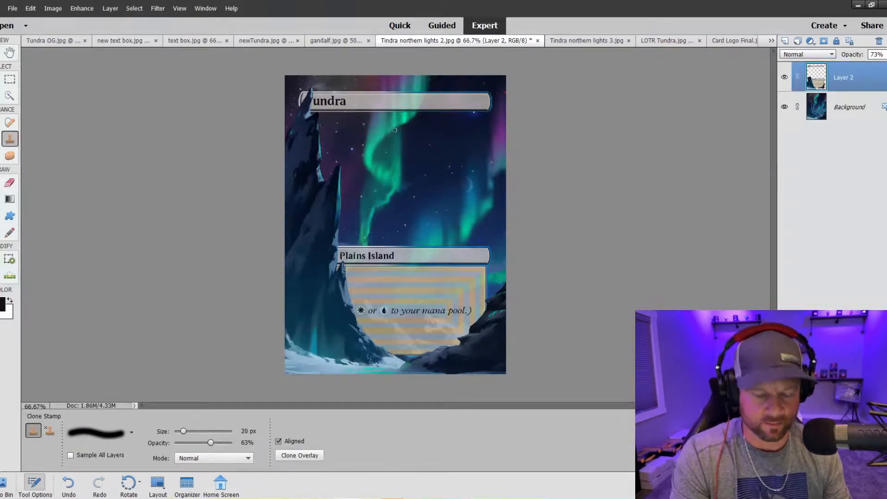
- Set Layer 2's opacity to 45% and clone the first green and purple aurora streaks across the title bar
{"action": "scroll", "coordinate": [394, 130], "scroll_direction": "up", "scroll_amount": 5}
{"action": "scroll", "coordinate": [394, 129], "scroll_direction": "up", "scroll_amount": 6}
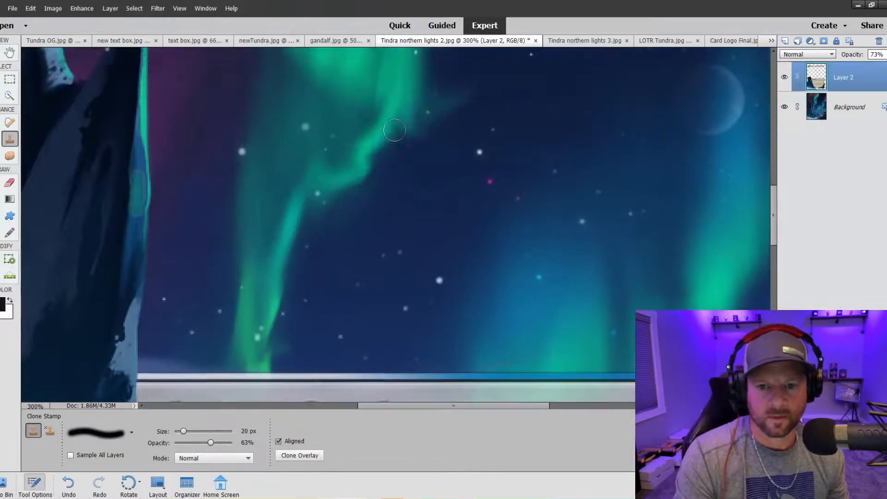
{"action": "scroll", "coordinate": [394, 129], "scroll_direction": "up", "scroll_amount": 5}
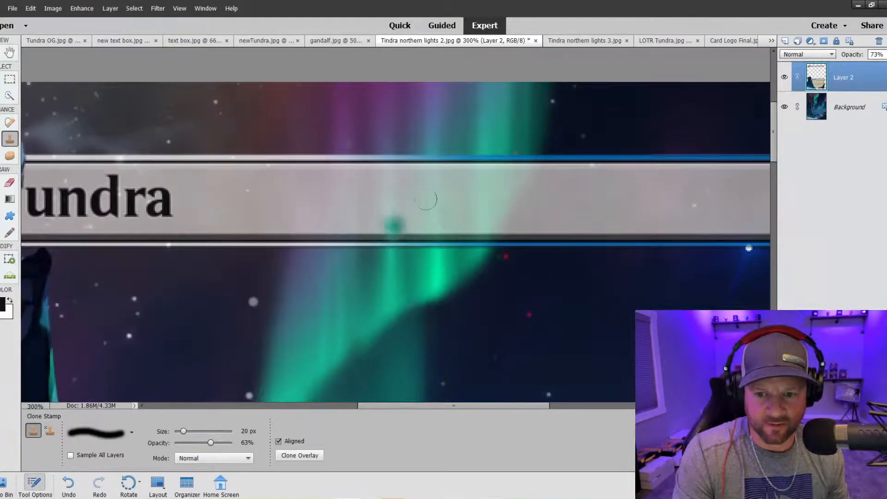
{"action": "left_click", "coordinate": [885, 55]}
{"action": "left_click", "coordinate": [870, 66]}
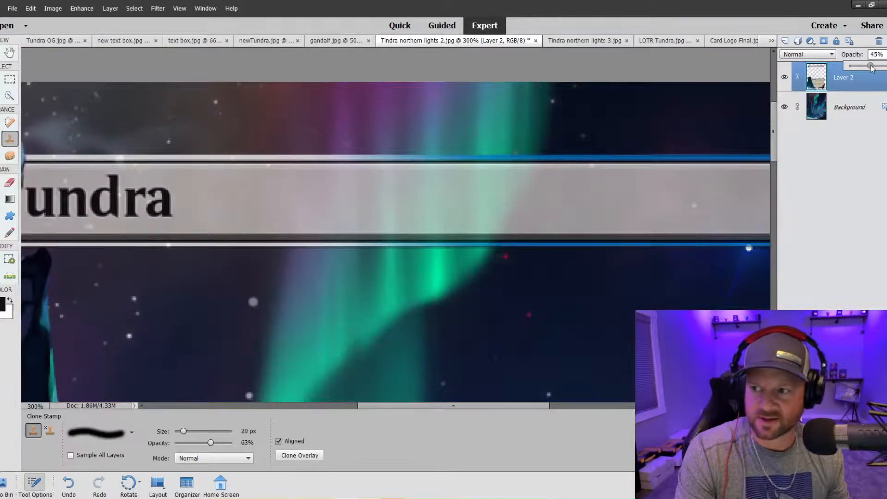
{"action": "left_click", "coordinate": [431, 171]}
{"action": "mouse_move", "coordinate": [432, 173]}
{"action": "left_mouse_down"}
{"action": "mouse_move", "coordinate": [436, 226]}
{"action": "mouse_move", "coordinate": [437, 130]}
{"action": "mouse_move", "coordinate": [430, 263]}
{"action": "mouse_move", "coordinate": [430, 159]}
{"action": "left_mouse_up"}
{"action": "mouse_move", "coordinate": [494, 149]}
{"action": "left_mouse_down"}
{"action": "mouse_move", "coordinate": [485, 235]}
{"action": "mouse_move", "coordinate": [486, 141]}
{"action": "left_mouse_up"}
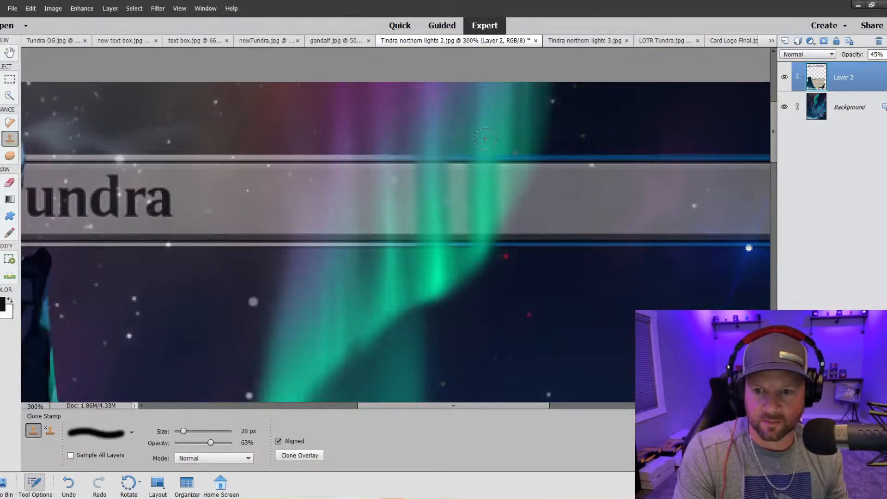
{"action": "mouse_move", "coordinate": [342, 261]}
{"action": "left_mouse_down"}
{"action": "mouse_move", "coordinate": [345, 147]}
{"action": "mouse_move", "coordinate": [346, 256]}
{"action": "left_mouse_up"}
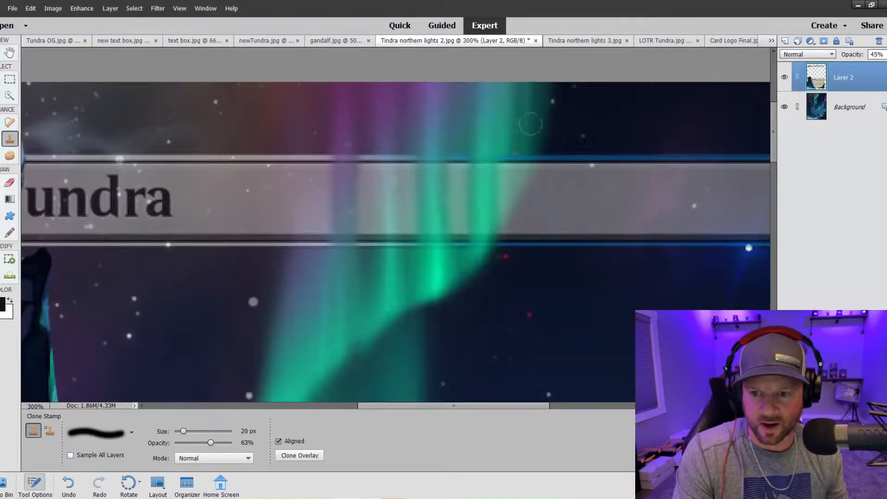
- Enlarge the clone brush to 35 px and fill in the rest of the aurora band across the title bar
{"action": "key", "text": "bracketright"}
{"action": "key", "text": "bracketright"}
{"action": "key", "text": "bracketright"}
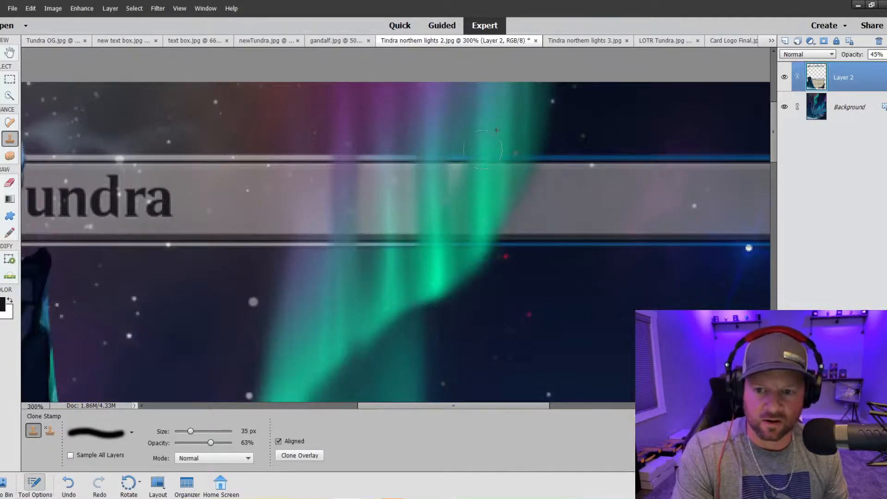
{"action": "mouse_move", "coordinate": [425, 156]}
{"action": "left_mouse_down"}
{"action": "mouse_move", "coordinate": [396, 202]}
{"action": "mouse_move", "coordinate": [360, 233]}
{"action": "mouse_move", "coordinate": [394, 145]}
{"action": "mouse_move", "coordinate": [316, 247]}
{"action": "mouse_move", "coordinate": [334, 156]}
{"action": "mouse_move", "coordinate": [318, 196]}
{"action": "mouse_move", "coordinate": [322, 230]}
{"action": "left_mouse_up"}
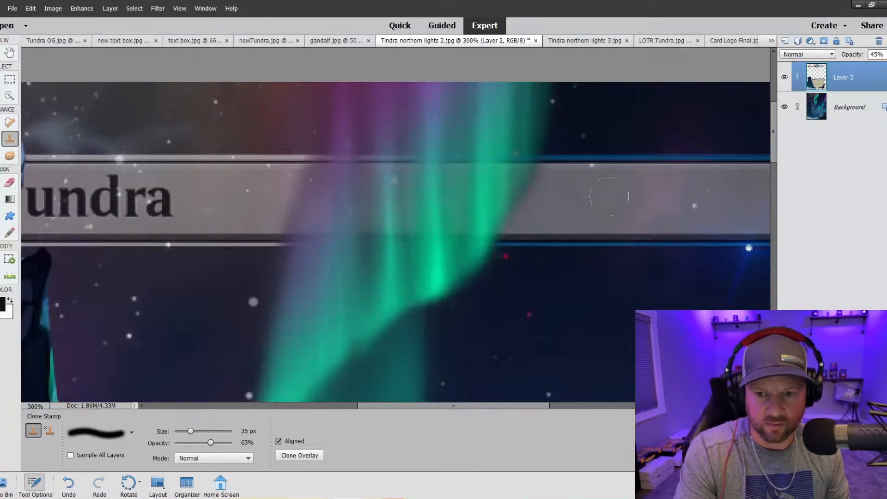
- Examine how the aurora overlaps the title bar, both close up and on the whole card
{"action": "key", "text": "ctrl+0"}
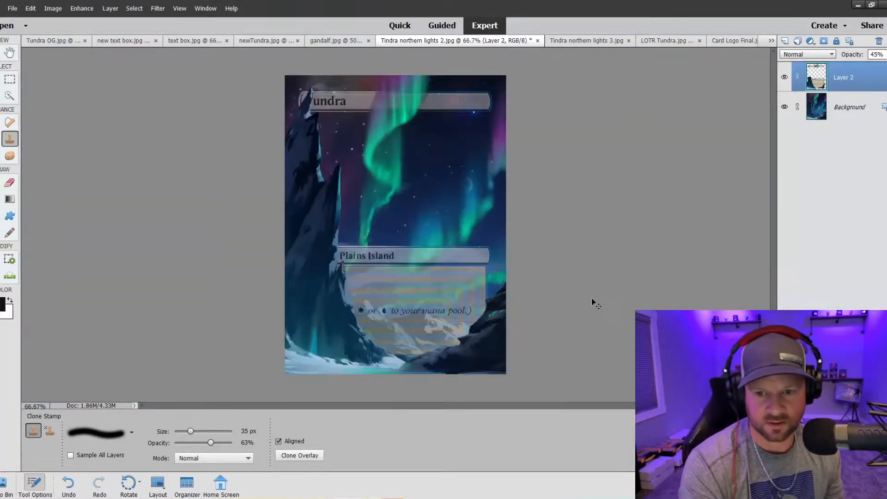
{"action": "key", "text": "ctrl+equal"}
{"action": "key", "text": "ctrl+equal"}
{"action": "key", "text": "ctrl+equal"}
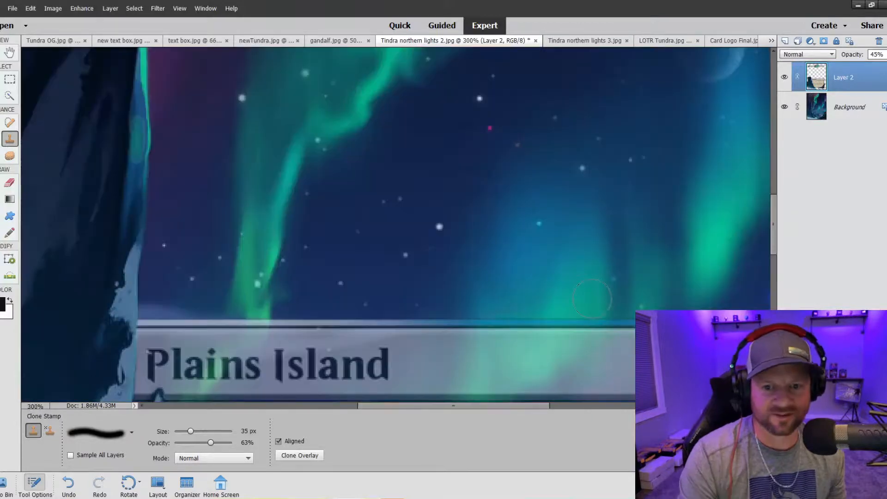
{"action": "scroll", "coordinate": [363, 264], "scroll_direction": "up", "scroll_amount": 5}
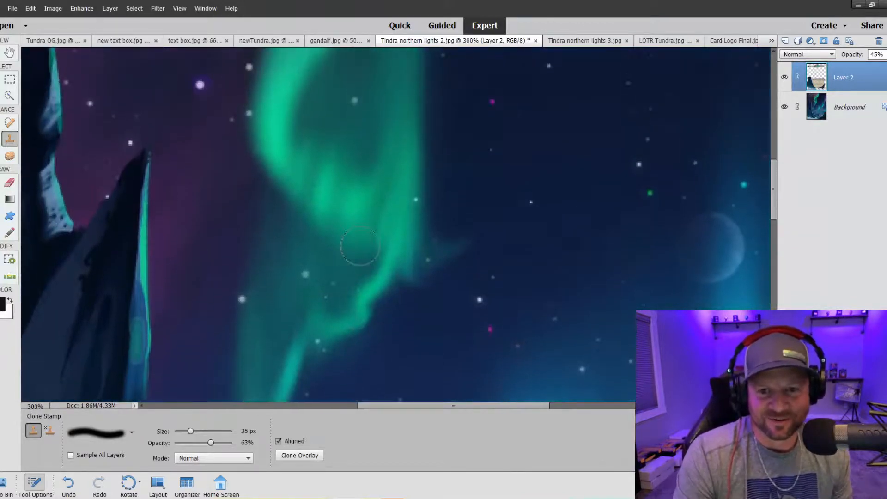
{"action": "scroll", "coordinate": [360, 240], "scroll_direction": "up", "scroll_amount": 6}
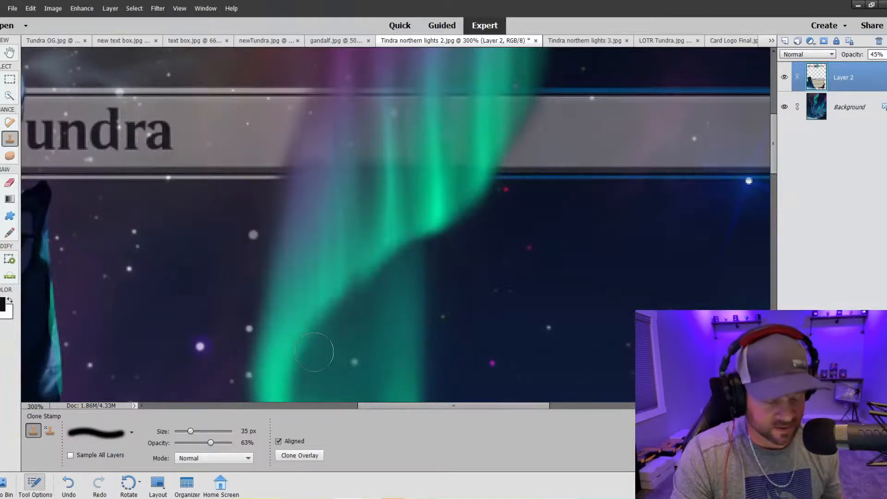
{"action": "key", "text": "ctrl+alt+0"}
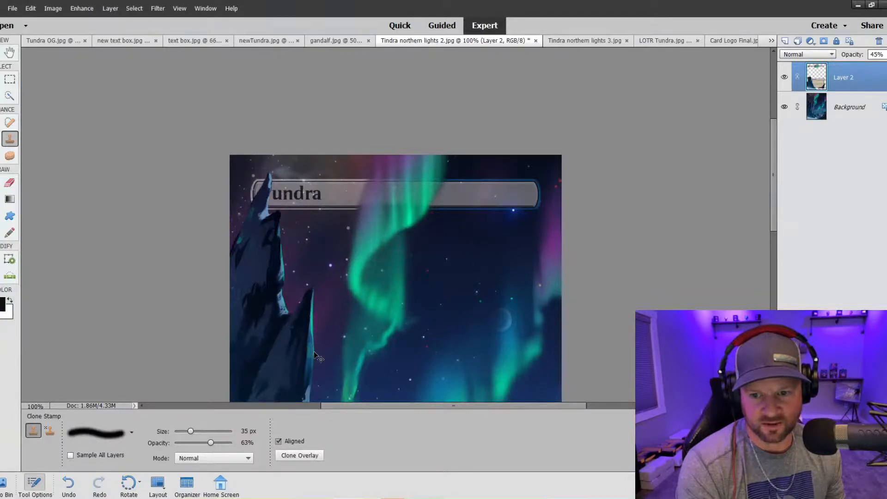
{"action": "key", "text": "ctrl+minus"}
{"action": "key", "text": "ctrl+minus"}
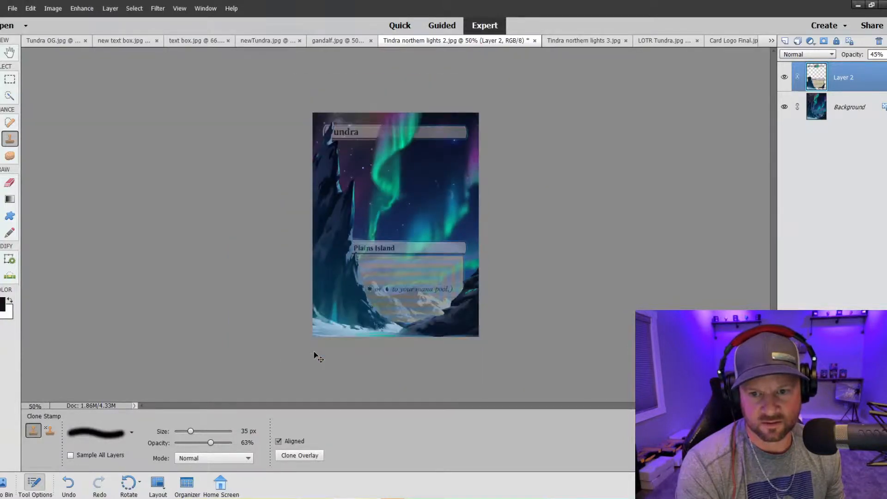
{"action": "key", "text": "ctrl+plus"}
{"action": "key", "text": "ctrl+plus"}
{"action": "key", "text": "ctrl+plus"}
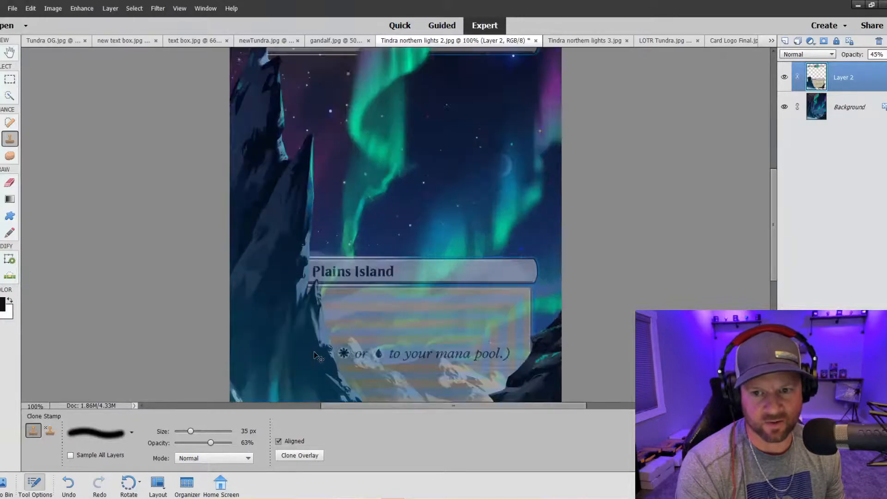
- Undo the last clone stroke and touch up the aurora where it crosses the title bar's upper edge
{"action": "scroll", "coordinate": [332, 217], "scroll_direction": "up", "scroll_amount": 5}
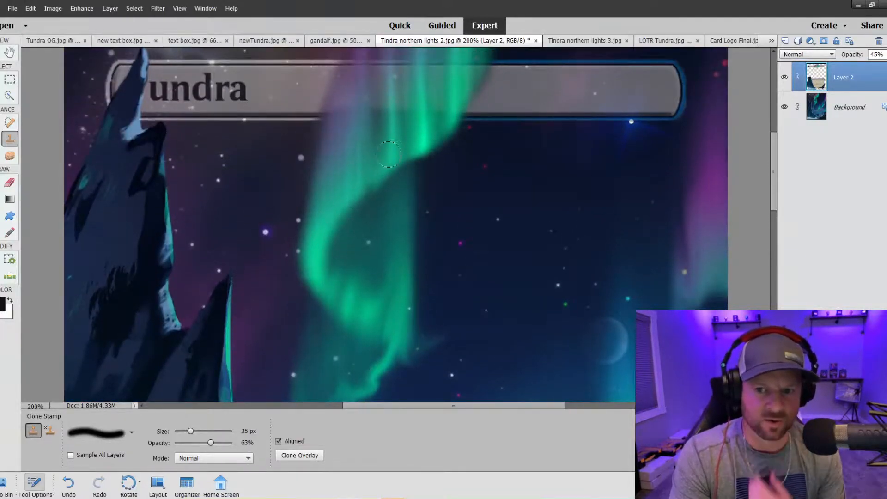
{"action": "scroll", "coordinate": [380, 114], "scroll_direction": "up", "scroll_amount": 1}
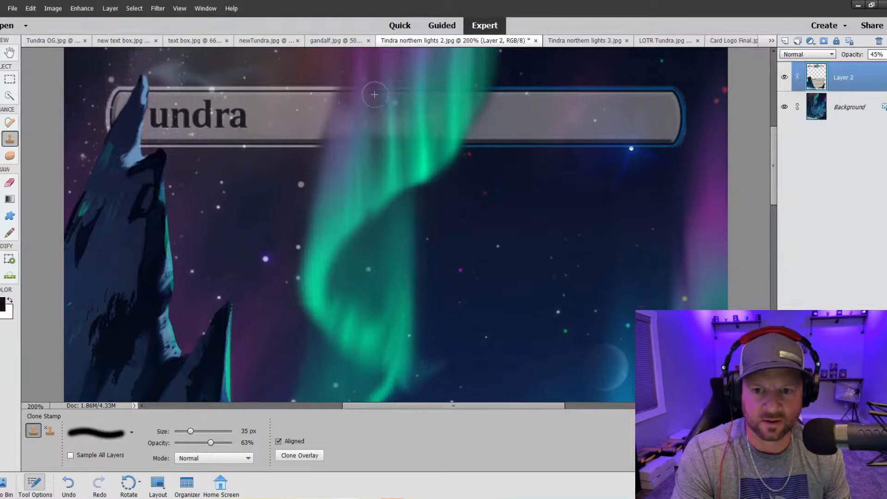
{"action": "key", "text": "ctrl+z"}
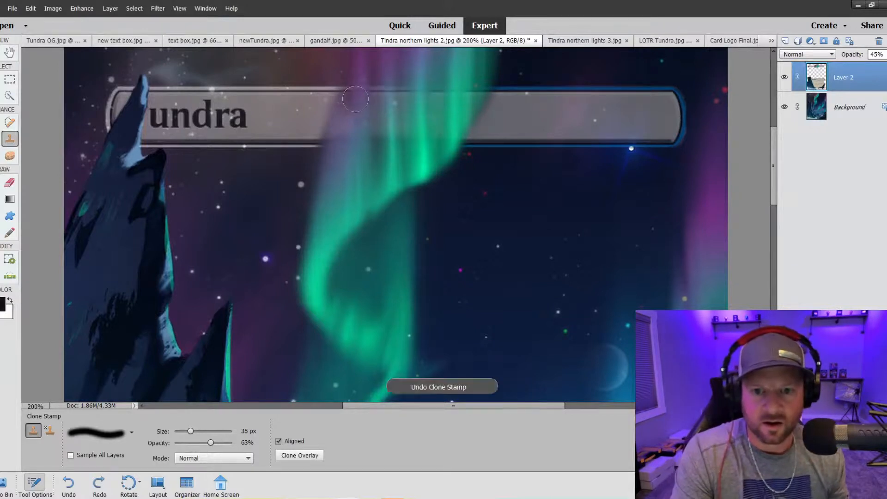
{"action": "left_click_drag", "start_coordinate": [354, 96], "coordinate": [454, 91]}
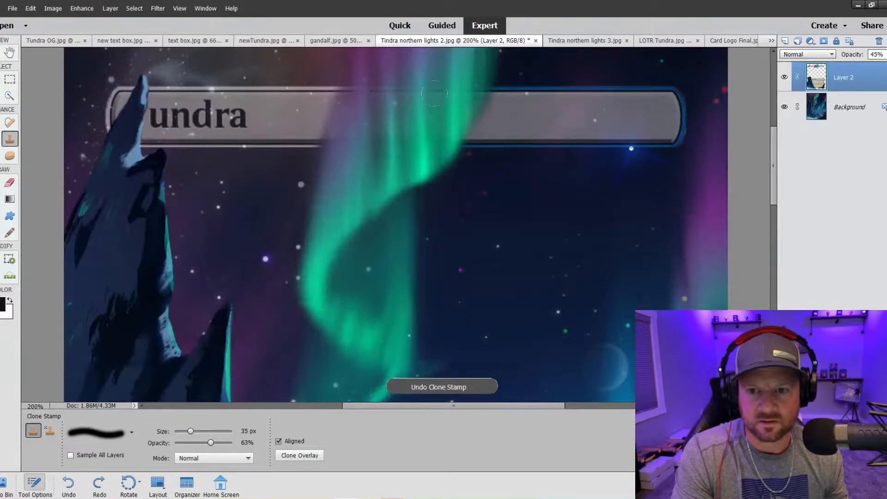
{"action": "left_click", "coordinate": [475, 80]}
- Check the whole card and set Layer 2's opacity to 71%
{"action": "key", "text": "ctrl+minus"}
{"action": "key", "text": "ctrl+minus"}
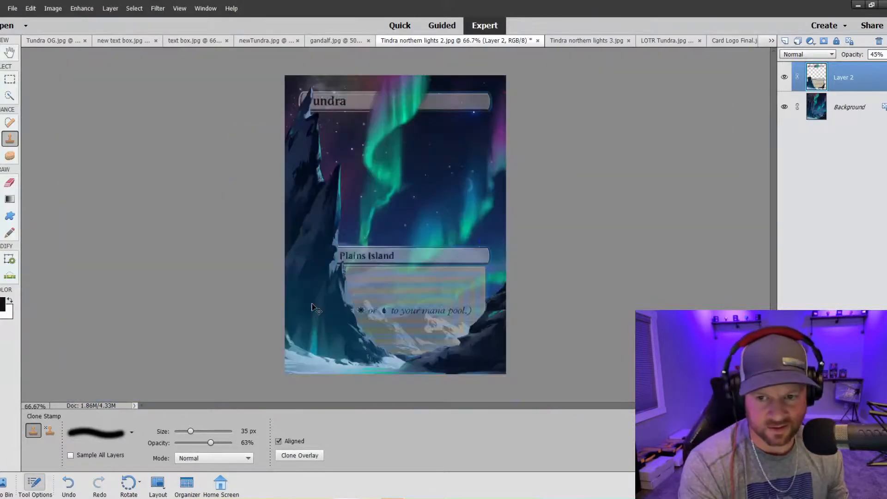
{"action": "key", "text": "ctrl+minus"}
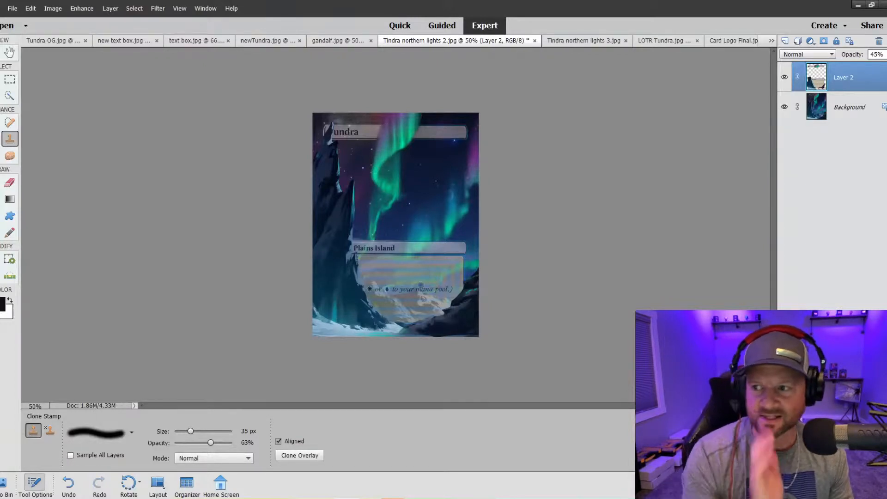
{"action": "left_click", "coordinate": [884, 54]}
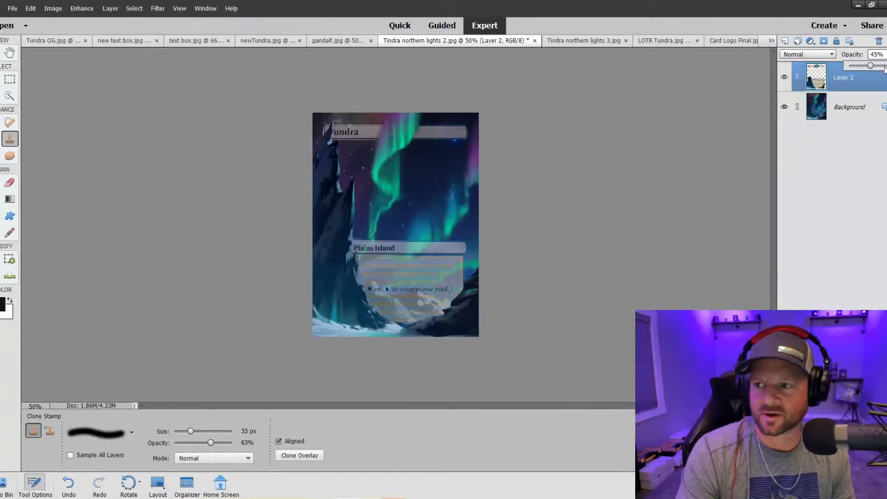
{"action": "left_click_drag", "start_coordinate": [884, 68], "coordinate": [884, 68]}
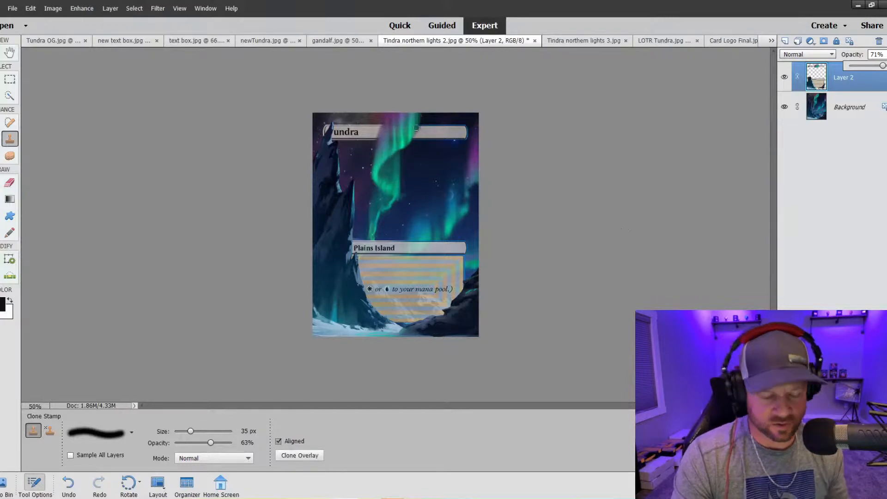
- Examine the aurora over the title bar and the Plains Island bar, both close up and on the whole card
{"action": "key", "text": "ctrl+equal"}
{"action": "key", "text": "ctrl+equal"}
{"action": "scroll", "coordinate": [416, 125], "scroll_direction": "up", "scroll_amount": 3}
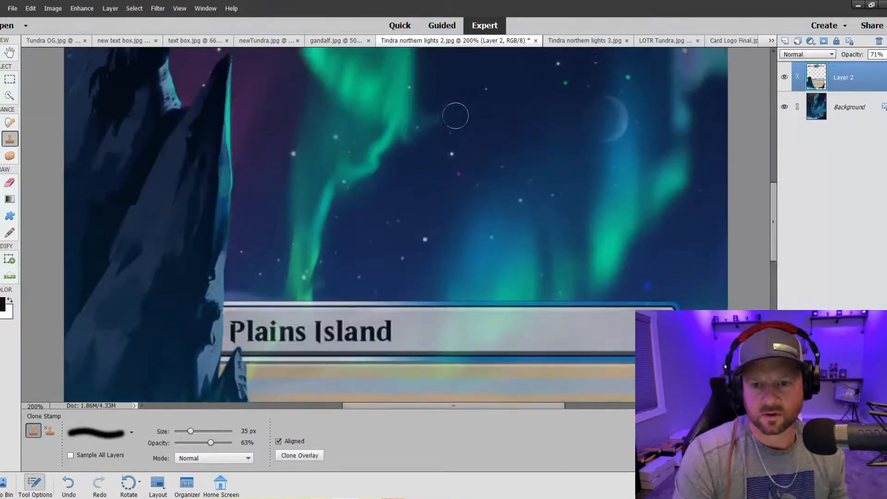
{"action": "scroll", "coordinate": [443, 128], "scroll_direction": "up", "scroll_amount": 5}
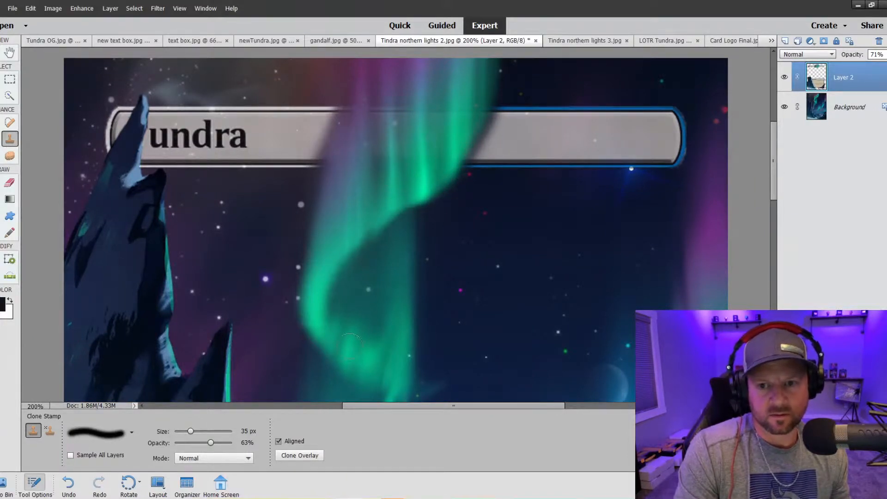
{"action": "key", "text": "ctrl+minus"}
{"action": "key", "text": "ctrl+minus"}
{"action": "key", "text": "ctrl+minus"}
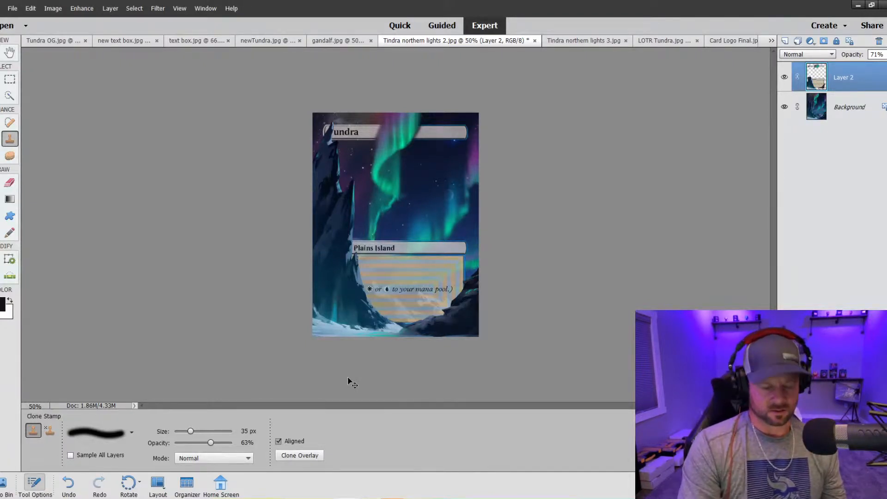
- Undo the last edit, touch up the aurora's edge just below the title bar, and check the whole card
{"action": "key", "text": "ctrl+z"}
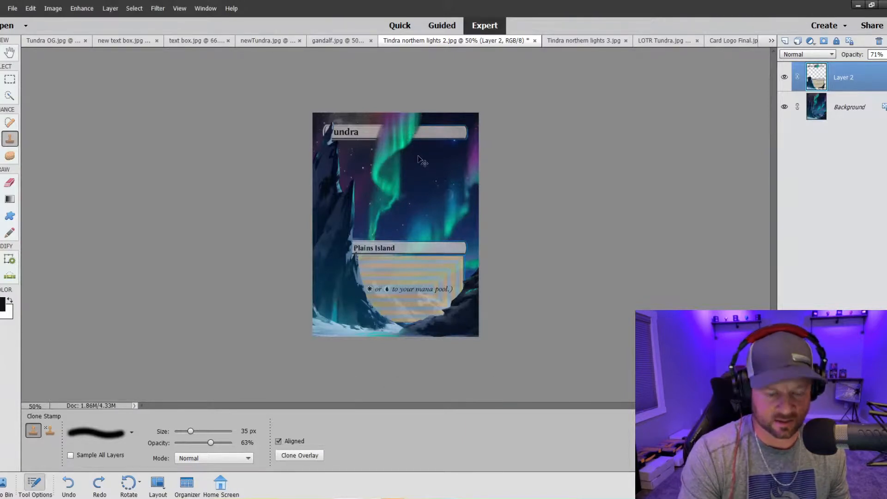
{"action": "key", "text": "ctrl+equal"}
{"action": "key", "text": "ctrl+equal"}
{"action": "key", "text": "ctrl+equal"}
{"action": "scroll", "coordinate": [429, 156], "scroll_direction": "up", "scroll_amount": 3}
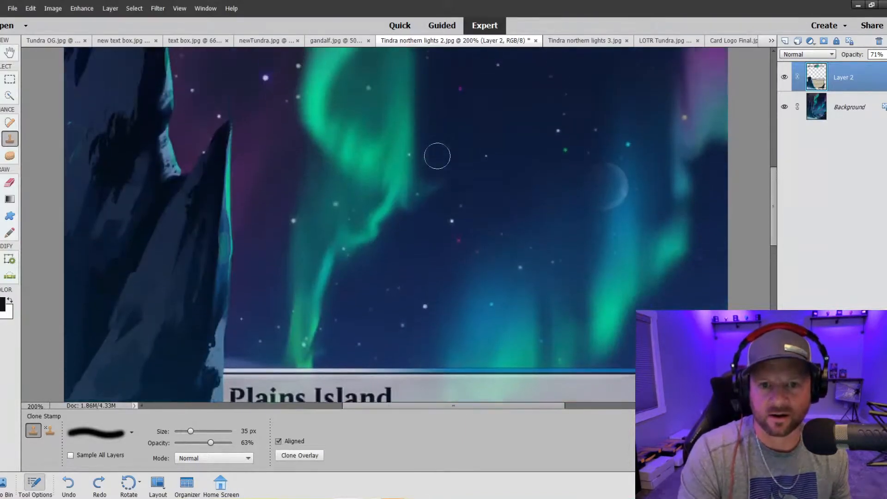
{"action": "scroll", "coordinate": [437, 156], "scroll_direction": "up", "scroll_amount": 6}
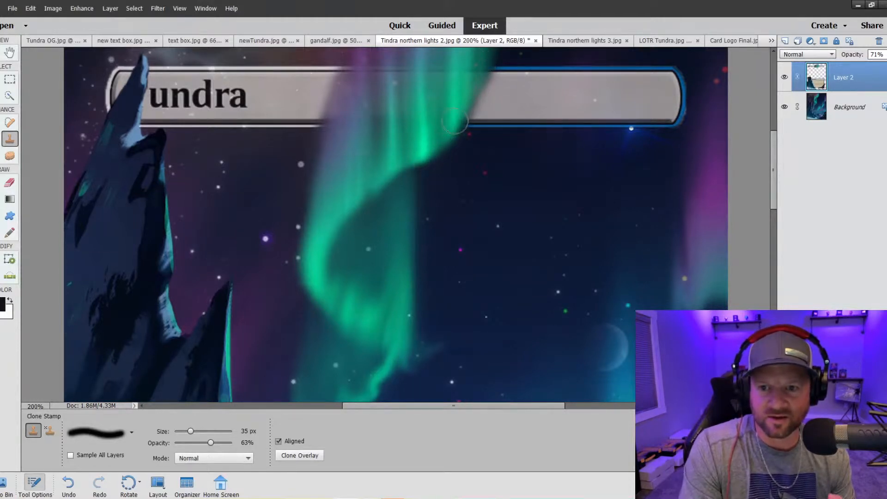
{"action": "mouse_move", "coordinate": [340, 124]}
{"action": "left_mouse_down"}
{"action": "mouse_move", "coordinate": [337, 111]}
{"action": "mouse_move", "coordinate": [320, 149]}
{"action": "left_mouse_up"}
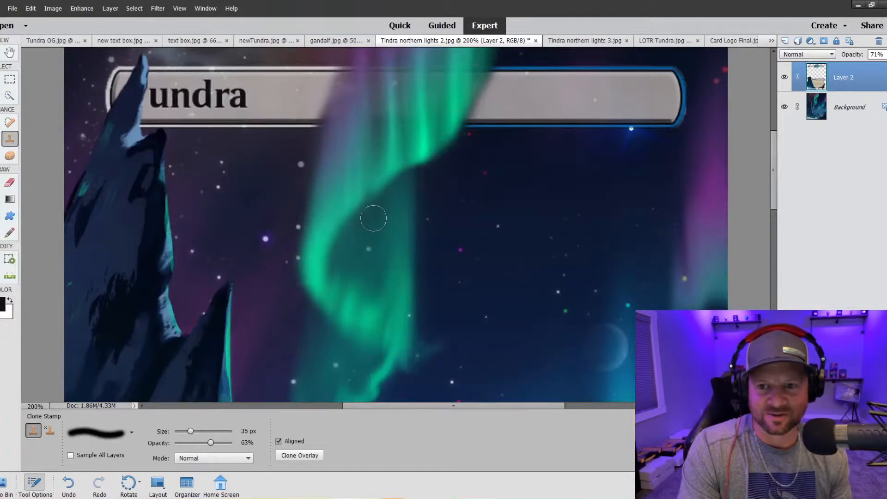
{"action": "key", "text": "ctrl+minus"}
{"action": "key", "text": "ctrl+minus"}
{"action": "key", "text": "ctrl+minus"}
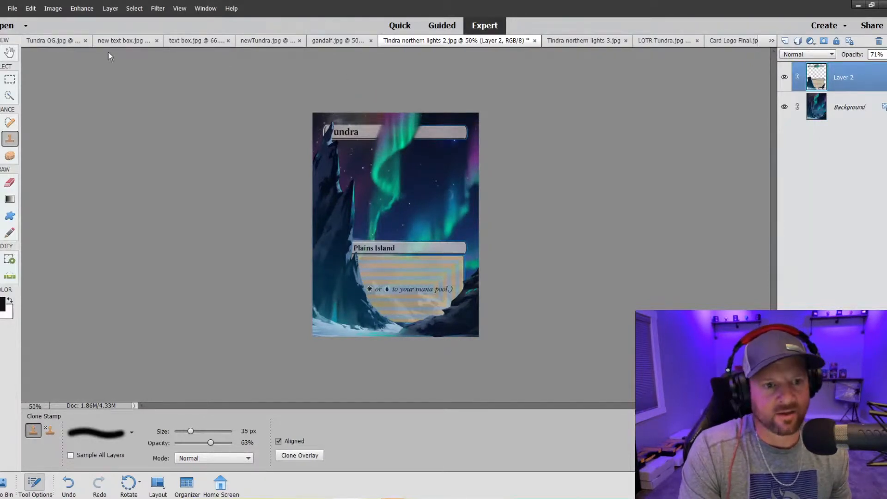
- Copy the selected CS logo from Card Logo Final.jpg into Tindra northern lights 2.jpg and scale it to 13.87%
{"action": "left_click", "coordinate": [729, 42]}
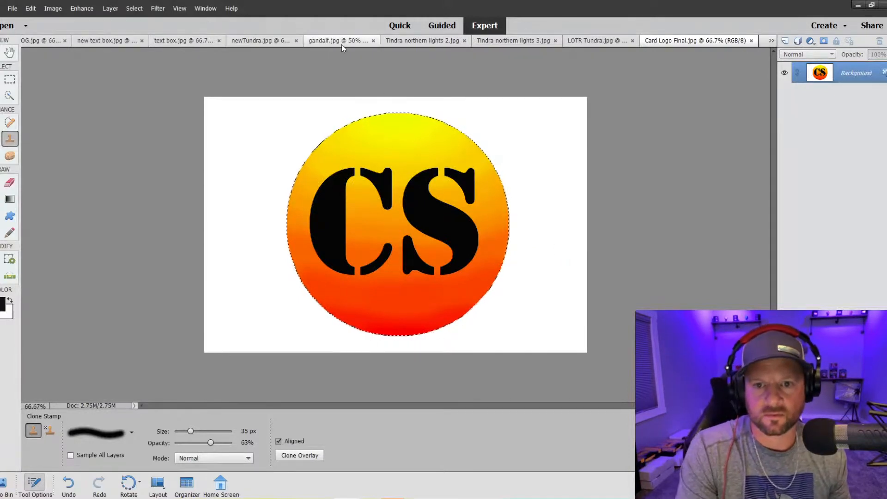
{"action": "left_click", "coordinate": [400, 42]}
{"action": "left_click_drag", "start_coordinate": [422, 170], "coordinate": [422, 157]}
{"action": "key", "text": "v"}
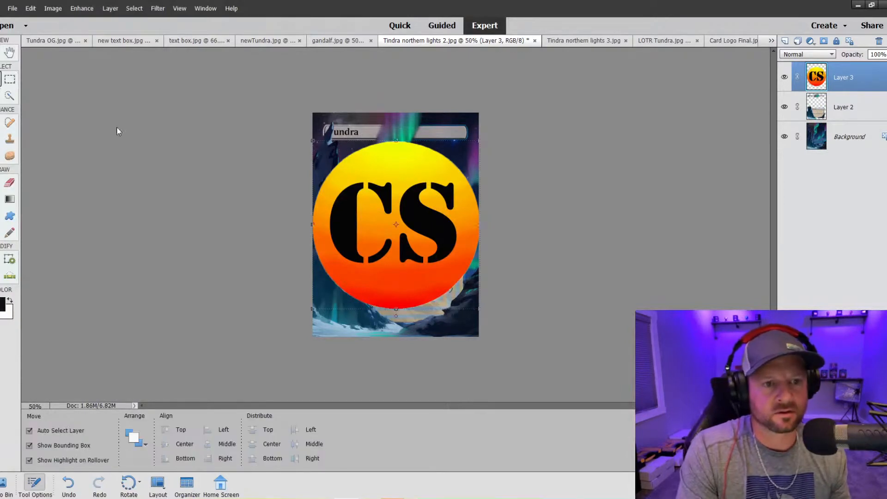
{"action": "left_click_drag", "start_coordinate": [312, 140], "coordinate": [434, 195]}
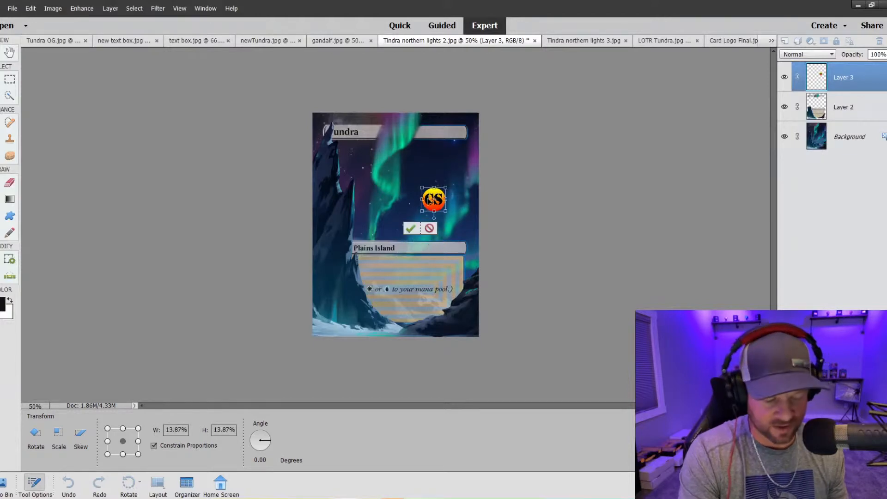
- Shrink the CS logo to about half that size and place it over the crescent moon in the sky
{"action": "key", "text": "ctrl+equal"}
{"action": "key", "text": "ctrl+equal"}
{"action": "key", "text": "ctrl+equal"}
{"action": "key", "text": "ctrl+equal"}
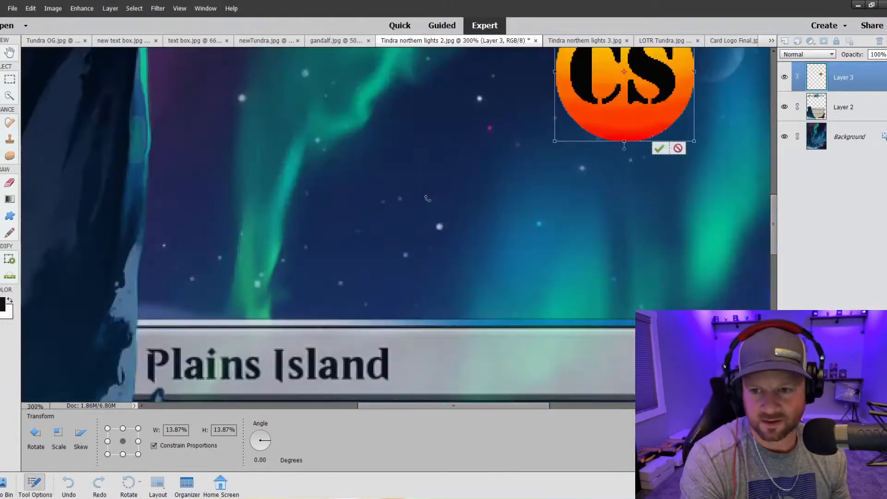
{"action": "left_click_drag", "start_coordinate": [398, 405], "coordinate": [439, 406]}
{"action": "scroll", "coordinate": [449, 252], "scroll_direction": "up", "scroll_amount": 4}
{"action": "scroll", "coordinate": [449, 253], "scroll_direction": "up", "scroll_amount": 5}
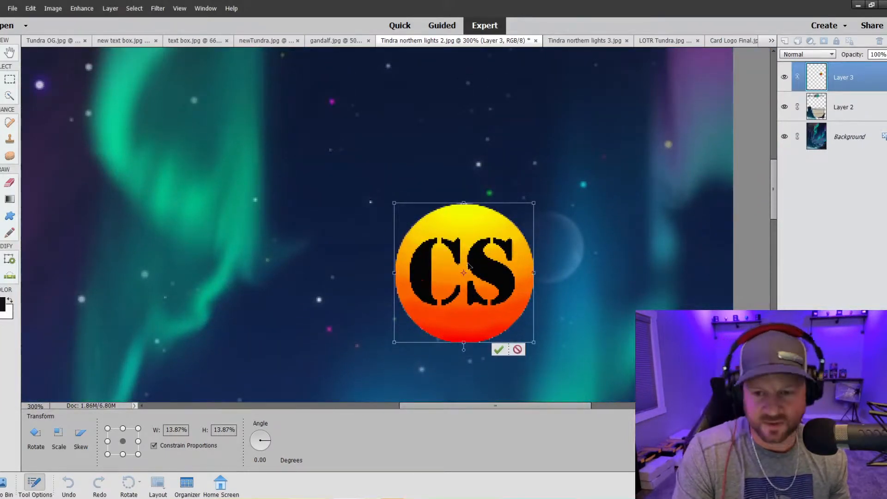
{"action": "left_click_drag", "start_coordinate": [394, 203], "coordinate": [545, 225]}
{"action": "left_click", "coordinate": [550, 297]}
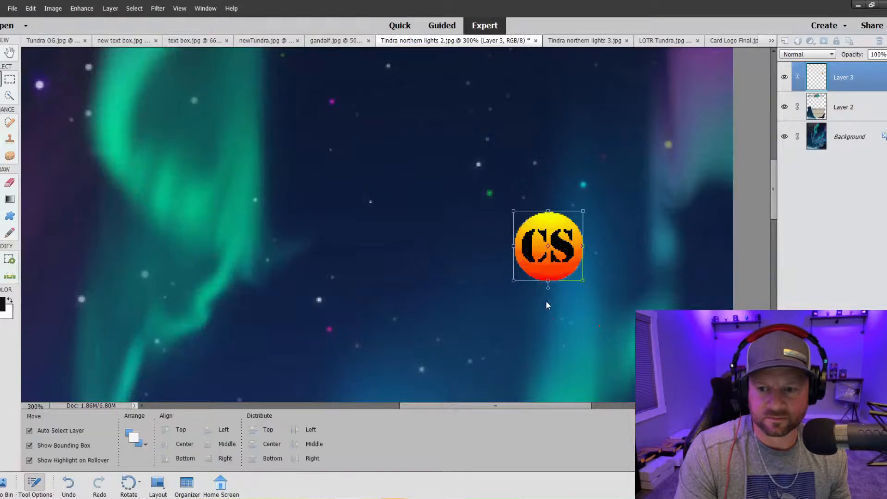
{"action": "left_click", "coordinate": [624, 234]}
{"action": "left_click", "coordinate": [567, 247]}
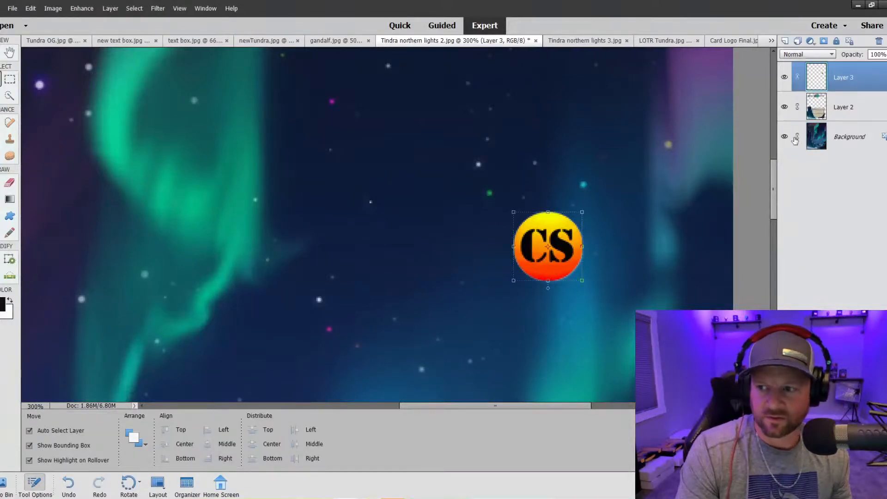
- Set the CS logo layer's opacity to 20% and check it on the whole card
{"action": "left_click_drag", "start_coordinate": [870, 69], "coordinate": [856, 65]}
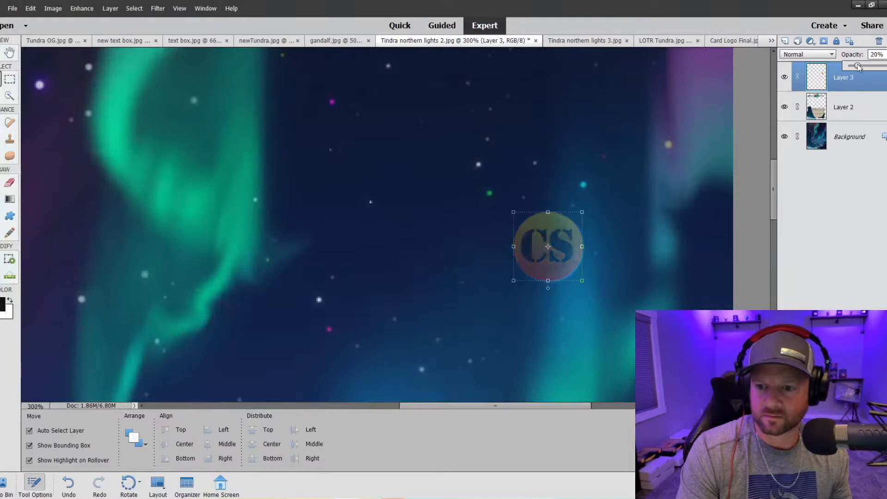
{"action": "key", "text": "ctrl+minus"}
{"action": "key", "text": "ctrl+minus"}
{"action": "key", "text": "ctrl+minus"}
{"action": "key", "text": "ctrl+minus"}
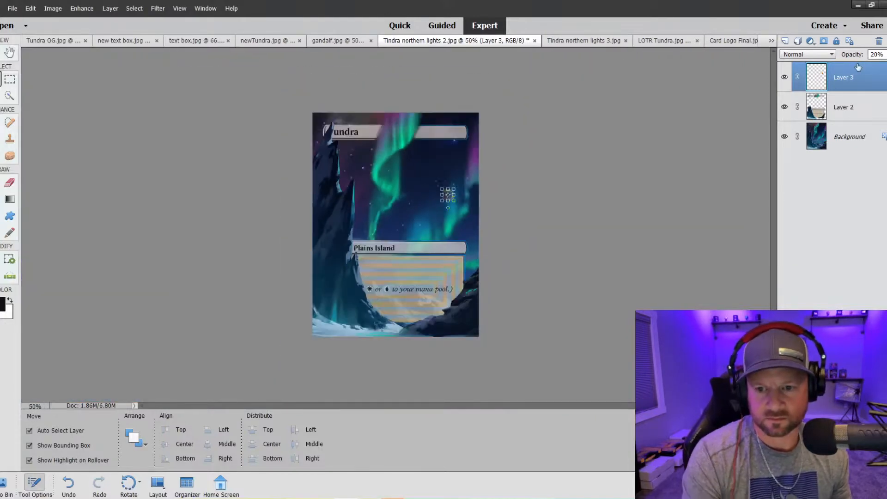
- Inspect the faded CS logo close up and nudge it slightly over the moon
{"action": "left_click", "coordinate": [434, 174]}
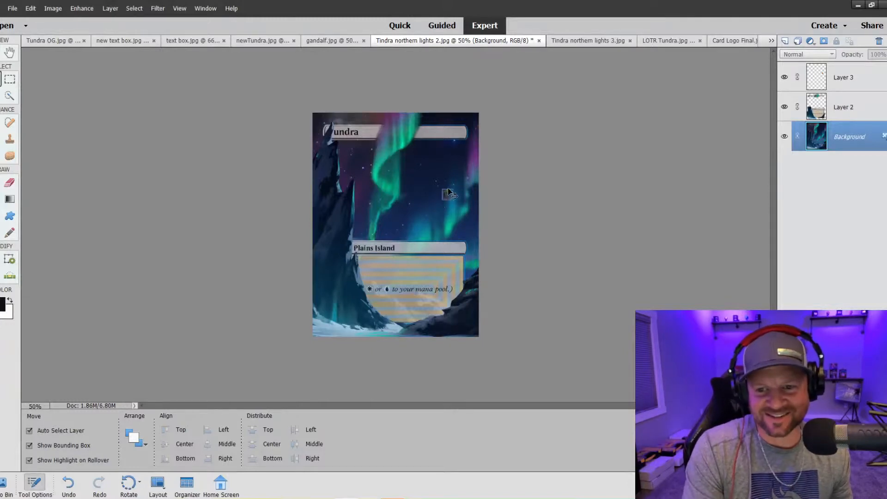
{"action": "key", "text": "ctrl+equal"}
{"action": "key", "text": "ctrl+equal"}
{"action": "key", "text": "ctrl+equal"}
{"action": "key", "text": "ctrl+equal"}
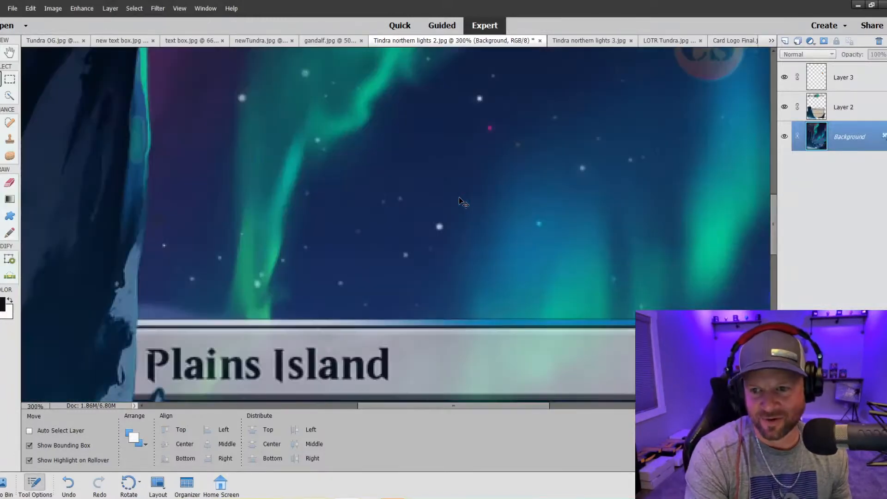
{"action": "left_click_drag", "start_coordinate": [378, 410], "coordinate": [453, 409]}
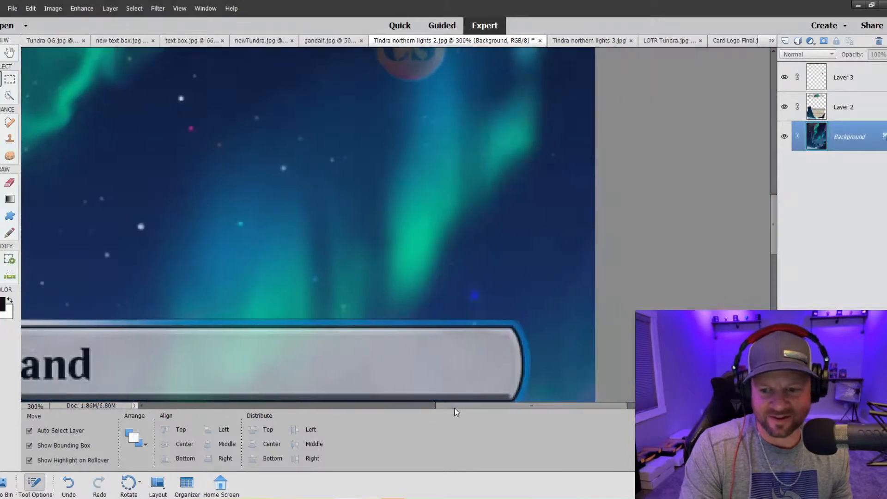
{"action": "scroll", "coordinate": [438, 240], "scroll_direction": "up", "scroll_amount": 5}
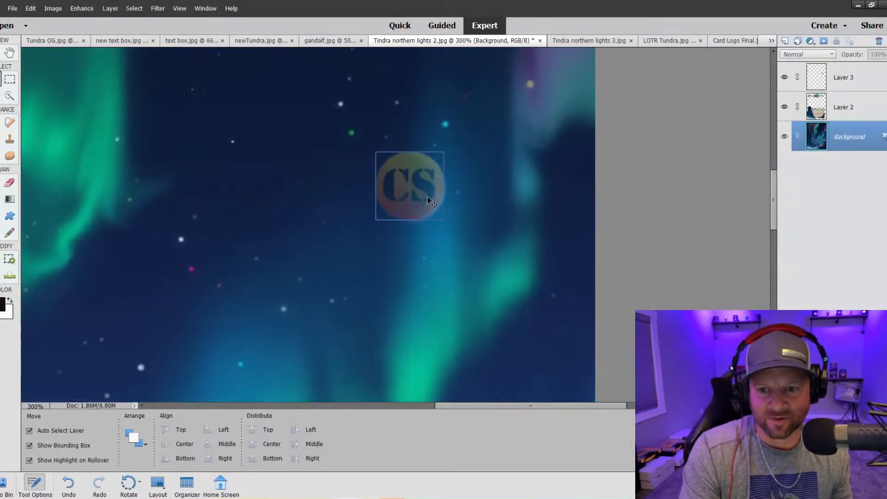
{"action": "mouse_move", "coordinate": [430, 202]}
{"action": "left_mouse_down"}
{"action": "mouse_move", "coordinate": [423, 267]}
{"action": "mouse_move", "coordinate": [428, 200]}
{"action": "mouse_move", "coordinate": [424, 220]}
{"action": "mouse_move", "coordinate": [442, 240]}
{"action": "mouse_move", "coordinate": [417, 246]}
{"action": "mouse_move", "coordinate": [428, 194]}
{"action": "mouse_move", "coordinate": [416, 262]}
{"action": "mouse_move", "coordinate": [427, 199]}
{"action": "left_mouse_up"}
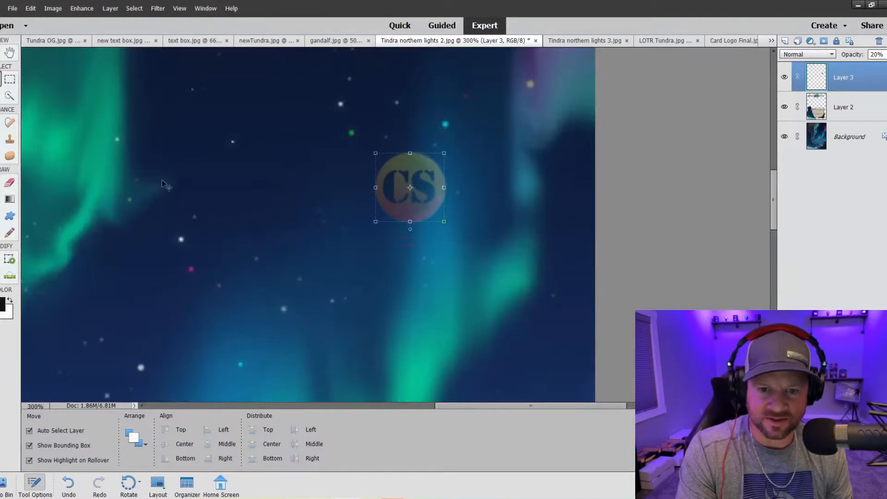
- Blend the CS logo's right side into the moon and sky with the Clone Stamp, and check the whole card
{"action": "key", "text": "s"}
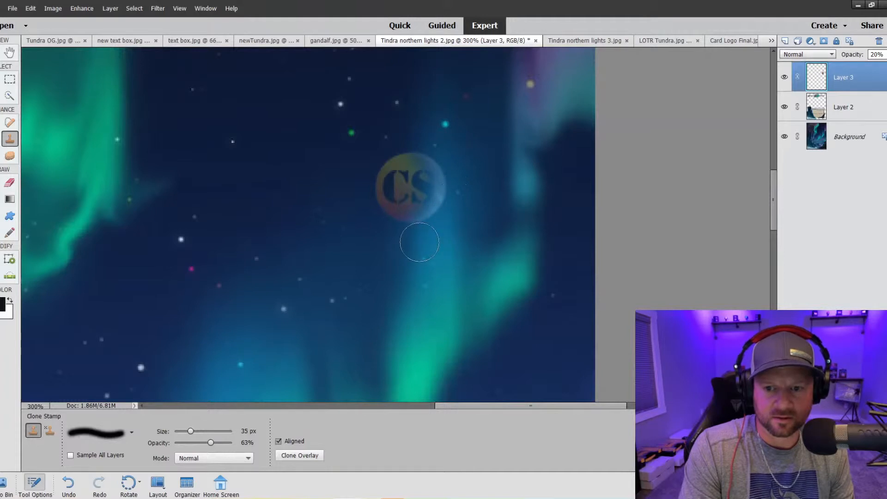
{"action": "key", "text": "ctrl+minus"}
{"action": "key", "text": "ctrl+minus"}
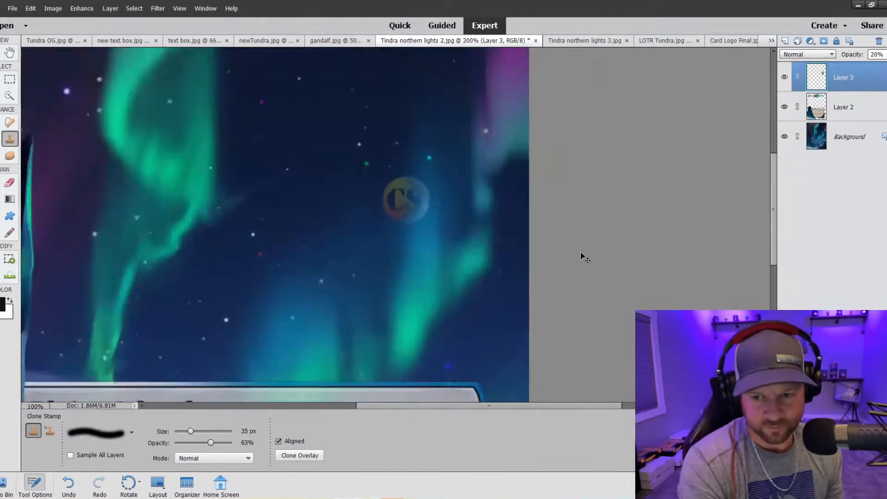
{"action": "key", "text": "ctrl+minus"}
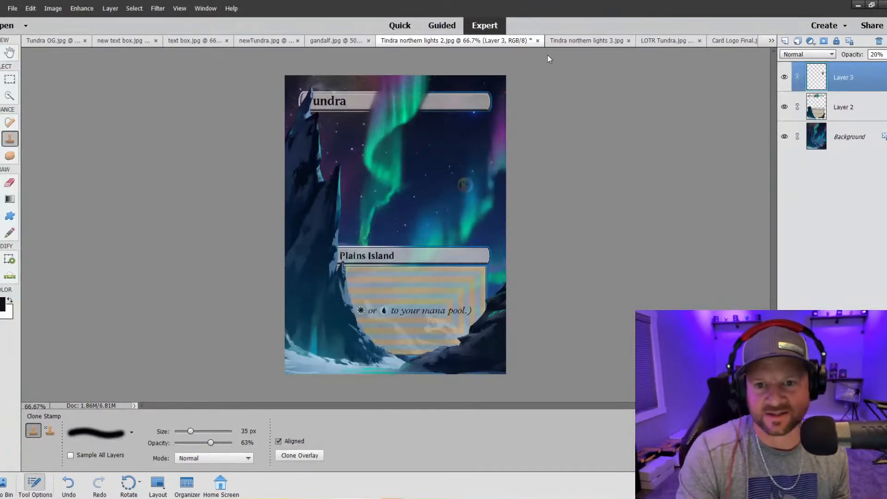
{"action": "key", "text": "ctrl+equal"}
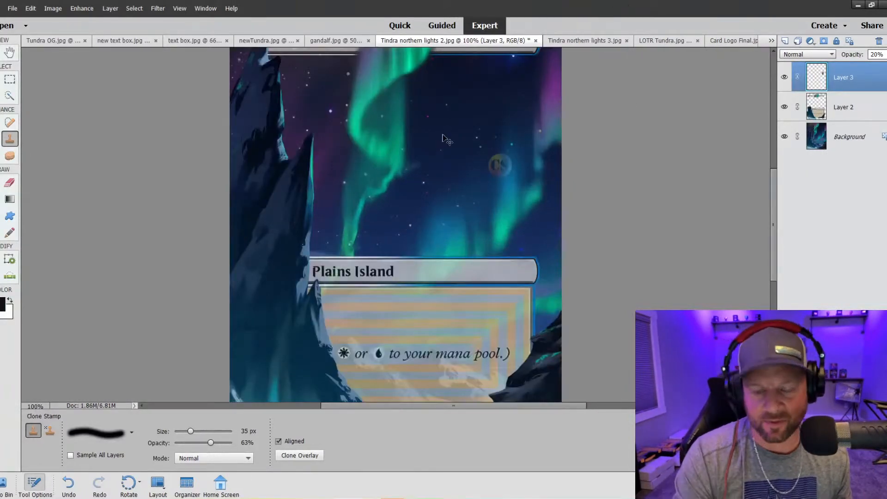
{"action": "key", "text": "ctrl+minus"}
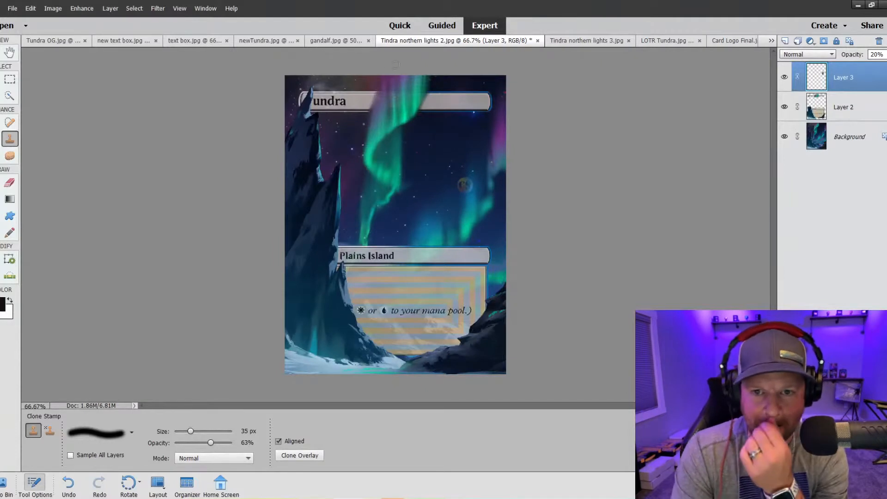
- Compare the gandalf, newTundra and northern lights 2 cards, and look over the LOTR Tundra, northern lights 3 and logo images
{"action": "left_click", "coordinate": [336, 40]}
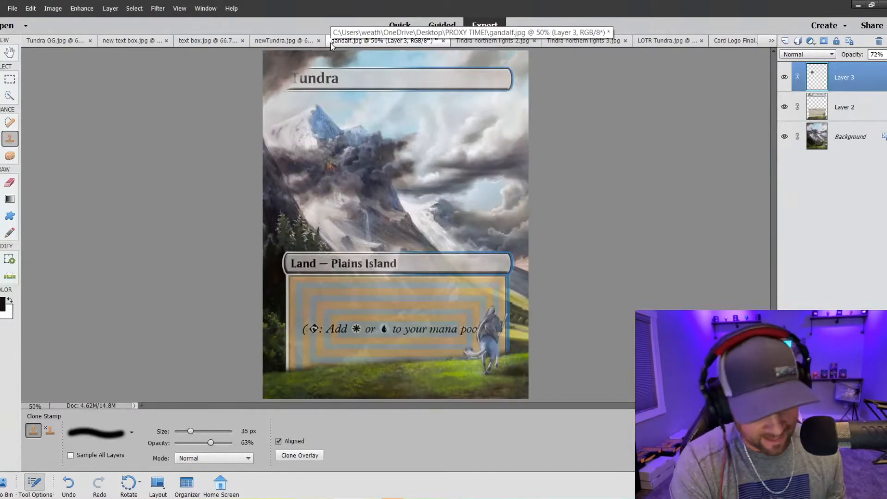
{"action": "key", "text": "ctrl+minus"}
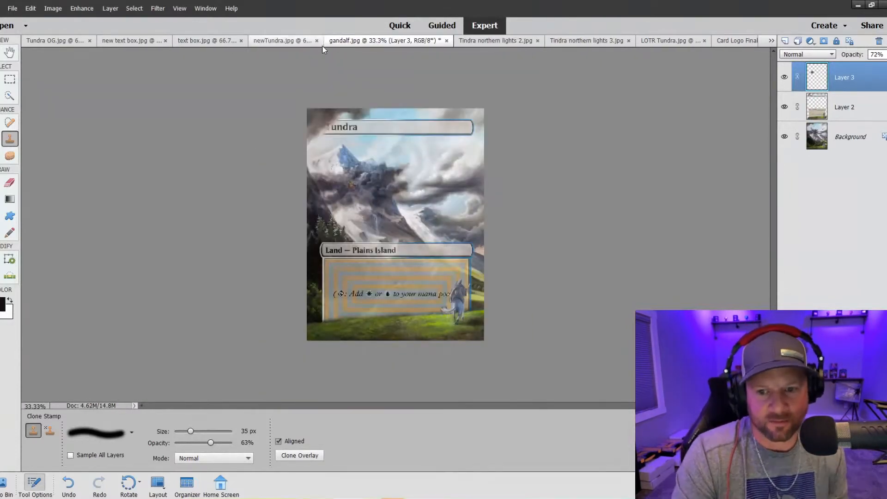
{"action": "left_click", "coordinate": [266, 43]}
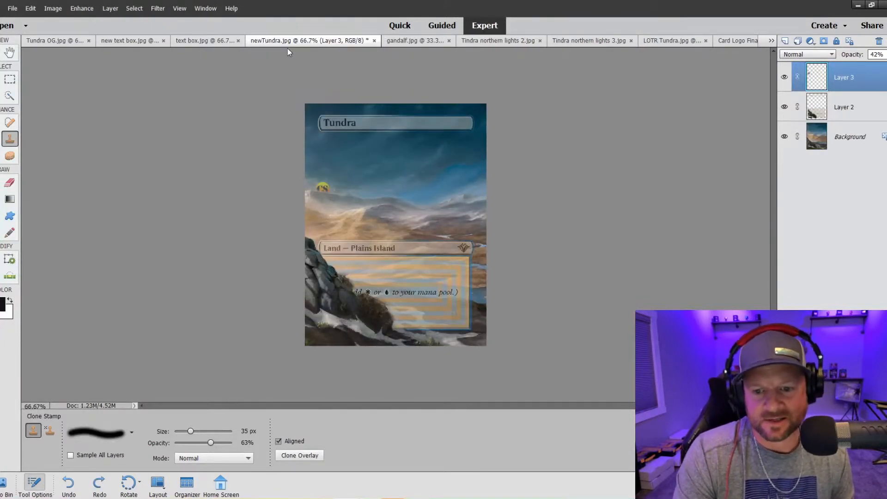
{"action": "left_click", "coordinate": [575, 42]}
{"action": "left_click", "coordinate": [642, 42]}
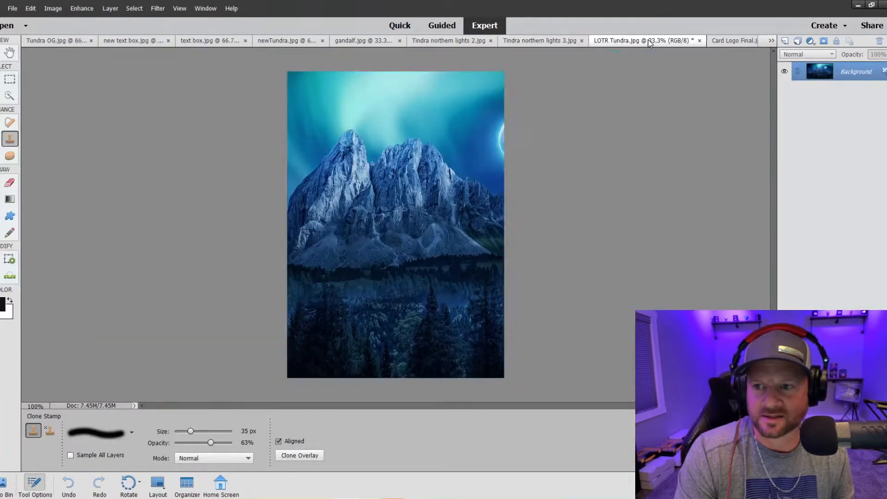
{"action": "left_click", "coordinate": [723, 43]}
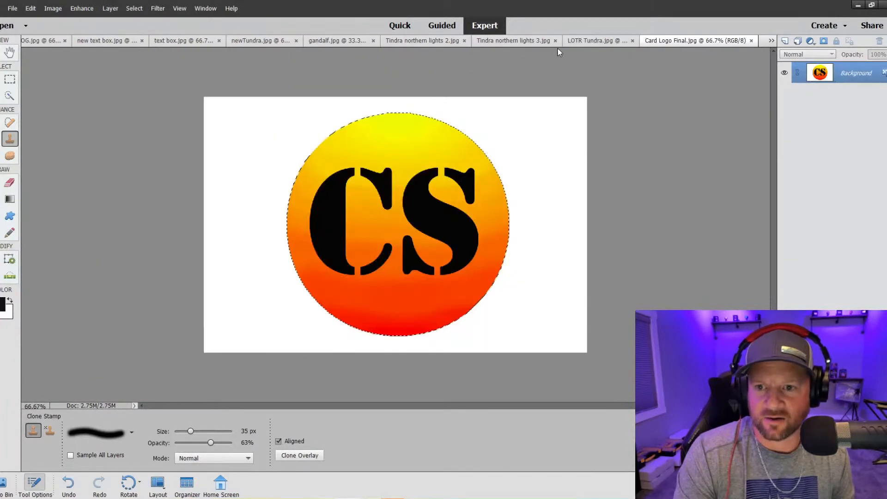
{"action": "left_click", "coordinate": [552, 42]}
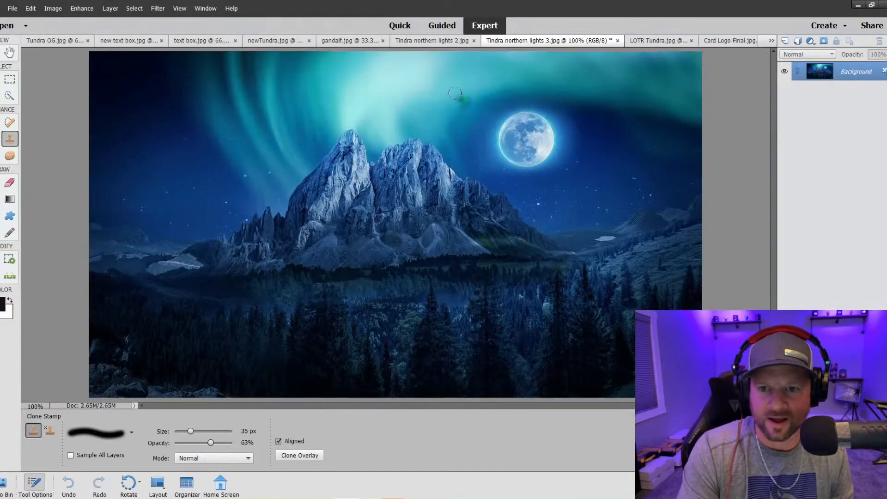
{"action": "left_click", "coordinate": [424, 42]}
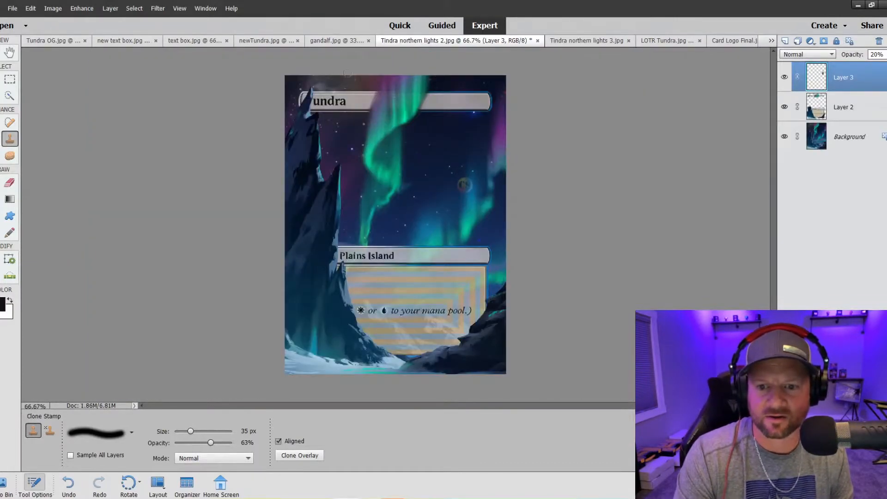
{"action": "left_click", "coordinate": [338, 42]}
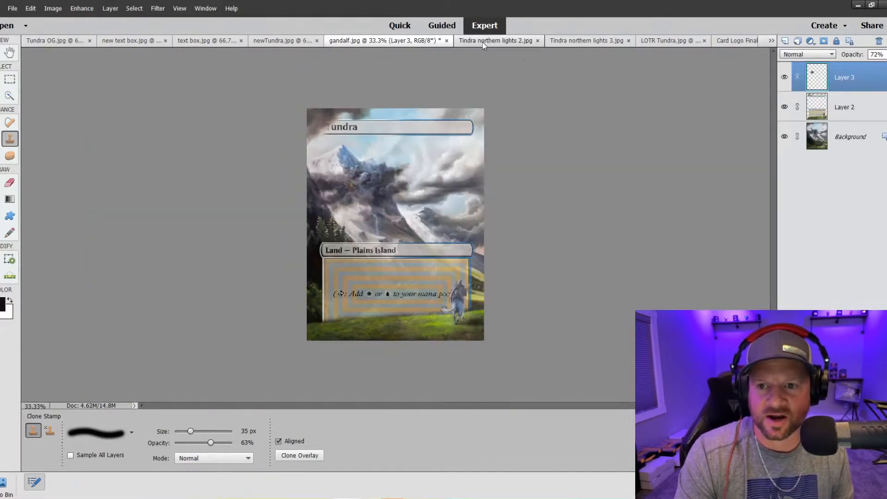
- Examine the northern lights 3 artwork as a whole and close up around the forest, and view the LOTR Tundra artwork
{"action": "left_click", "coordinate": [482, 43]}
{"action": "left_click", "coordinate": [575, 42]}
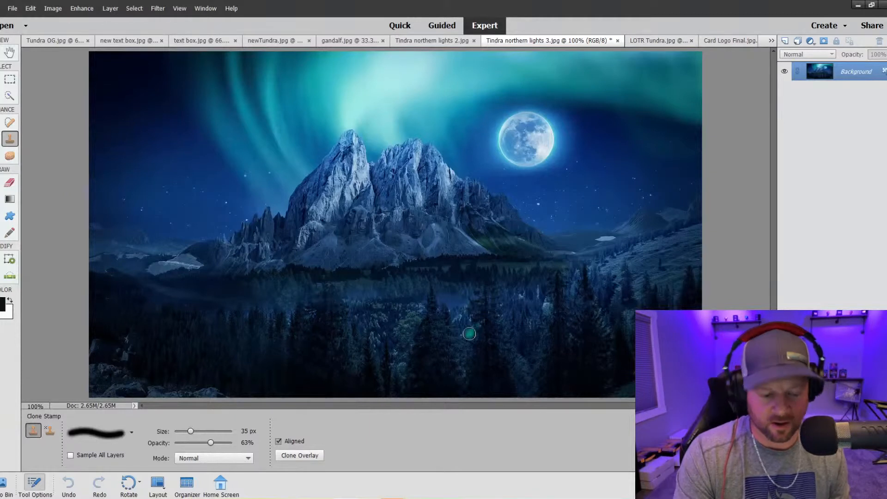
{"action": "key", "text": "ctrl+minus"}
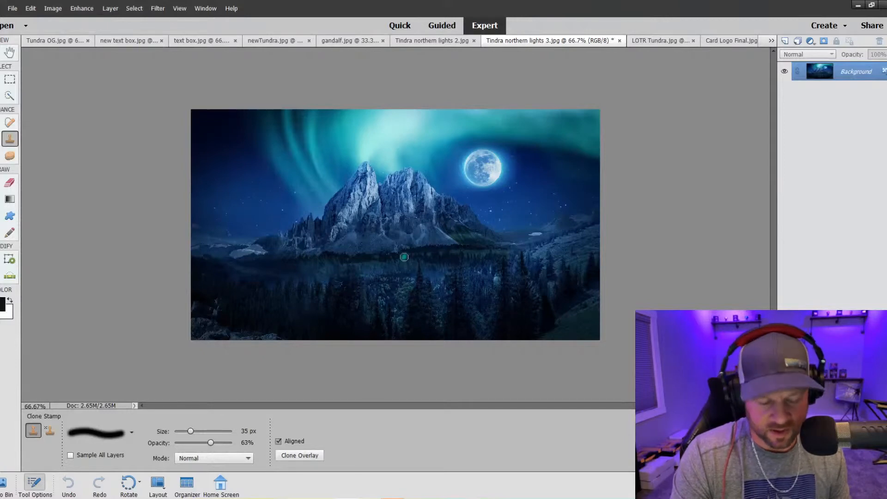
{"action": "key", "text": "ctrl+plus"}
{"action": "key", "text": "ctrl+plus"}
{"action": "scroll", "coordinate": [413, 267], "scroll_direction": "down", "scroll_amount": 5}
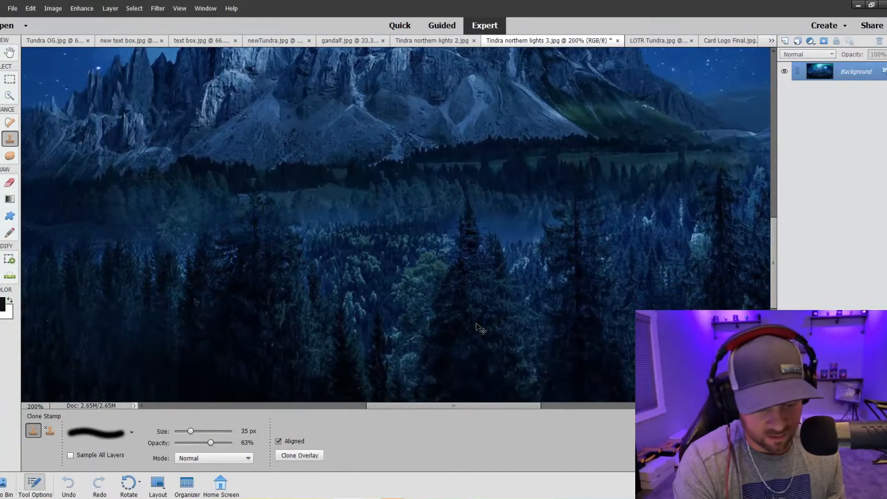
{"action": "key", "text": "ctrl+minus"}
{"action": "key", "text": "ctrl+minus"}
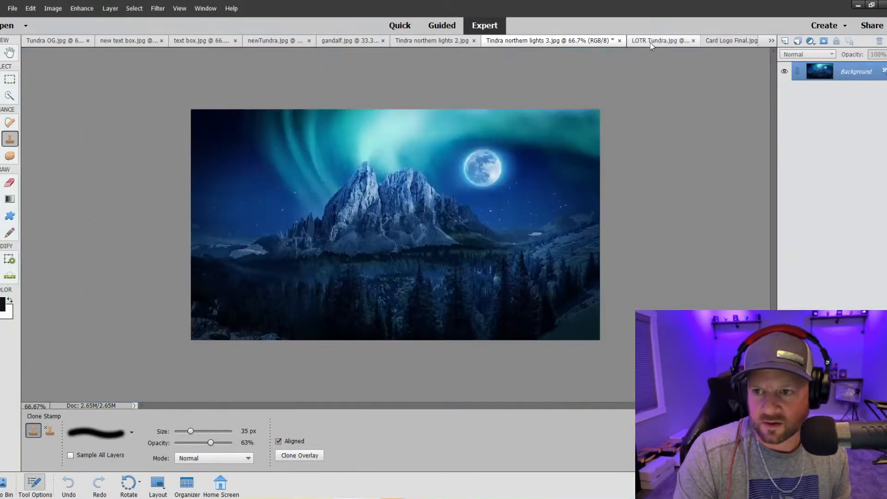
{"action": "left_click", "coordinate": [650, 41]}
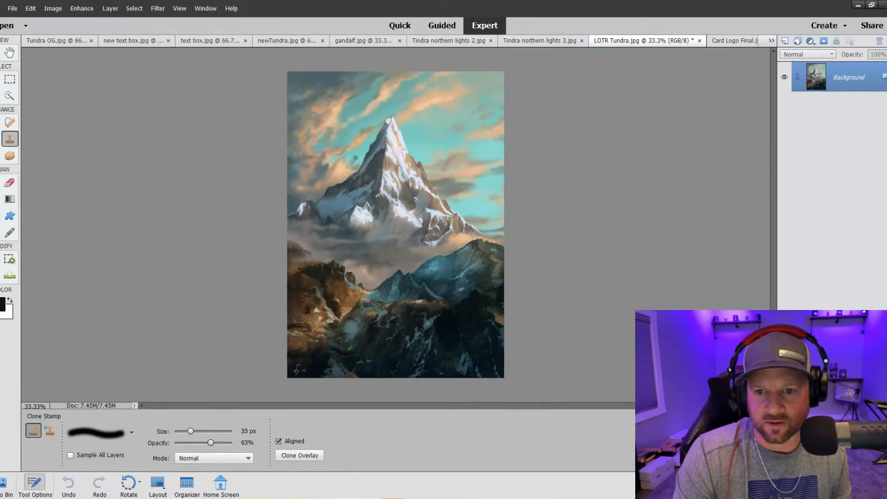
- Review the whole northern lights 2 card and compare it with the newTundra and gandalf cards
{"action": "left_click", "coordinate": [425, 40]}
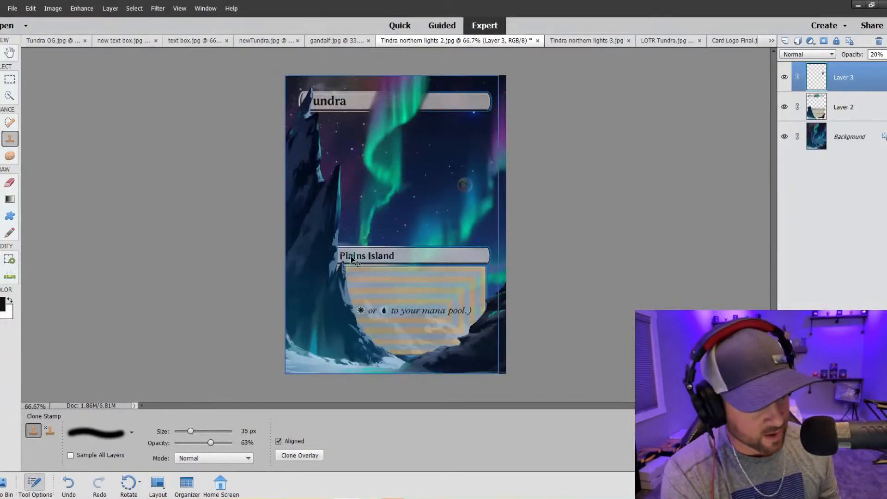
{"action": "key", "text": "ctrl+minus"}
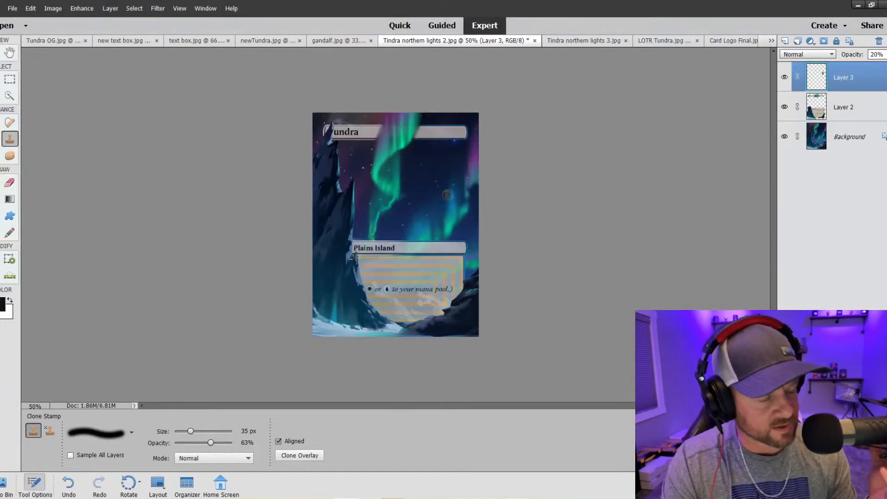
{"action": "left_click", "coordinate": [266, 40]}
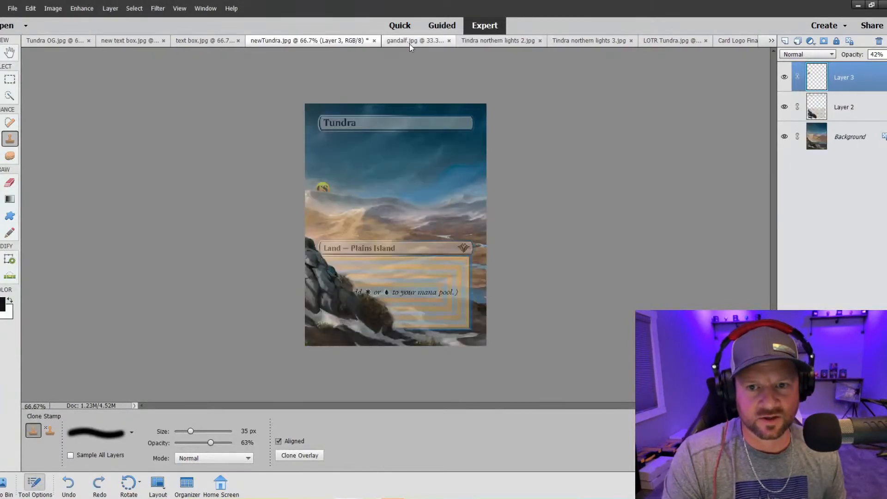
{"action": "left_click", "coordinate": [432, 41]}
{"action": "left_click", "coordinate": [508, 41]}
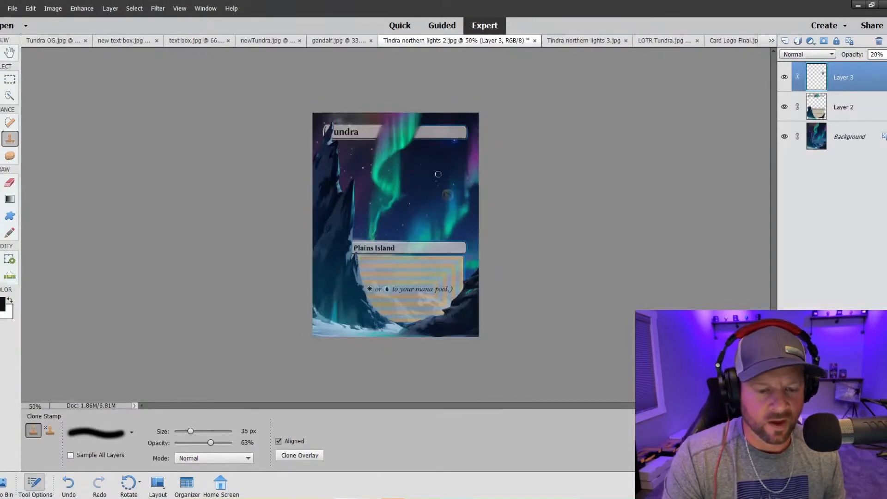